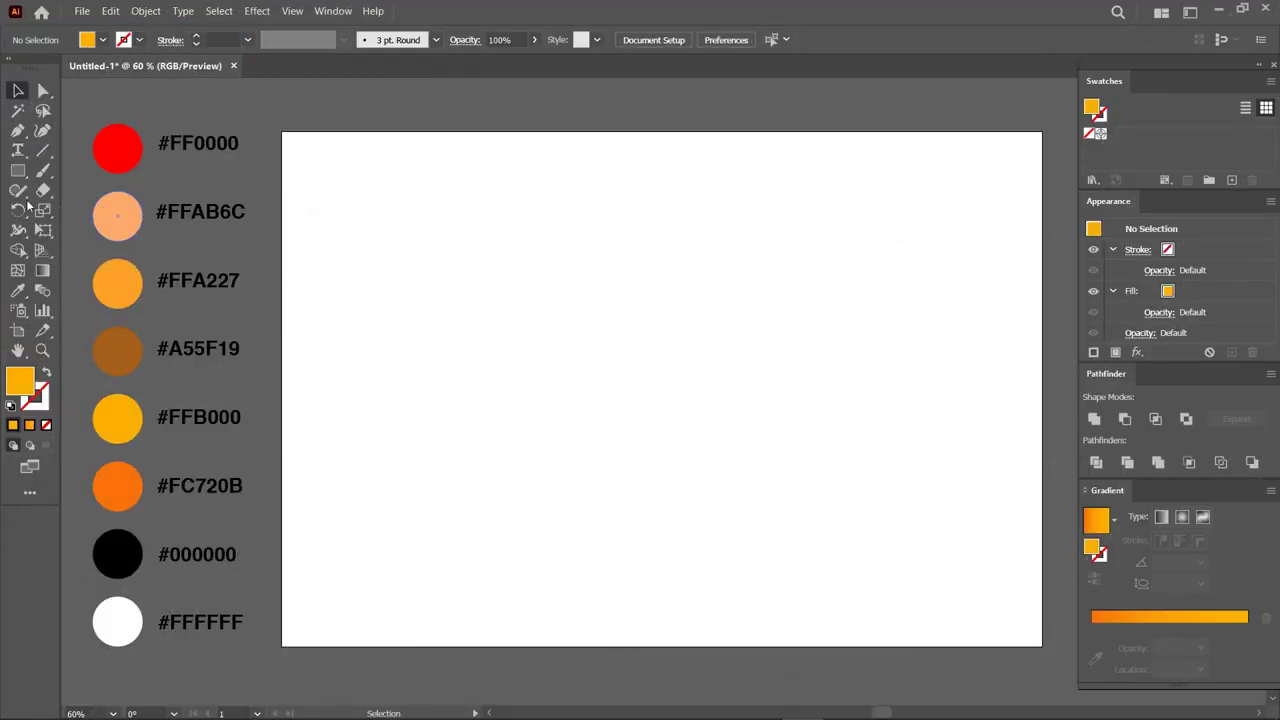
Draw a 63 × 92.5 px orange ellipse and move it toward the upper left.
drag(12, 173, 100, 209)
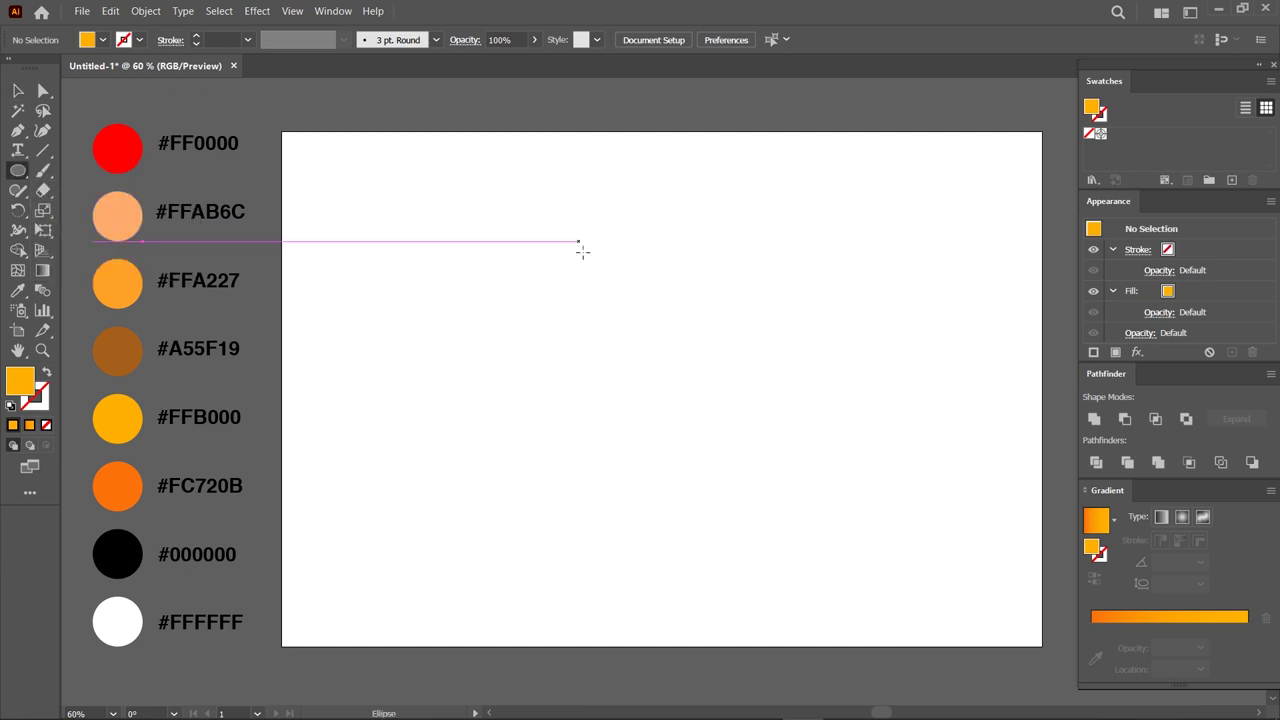
click(548, 278)
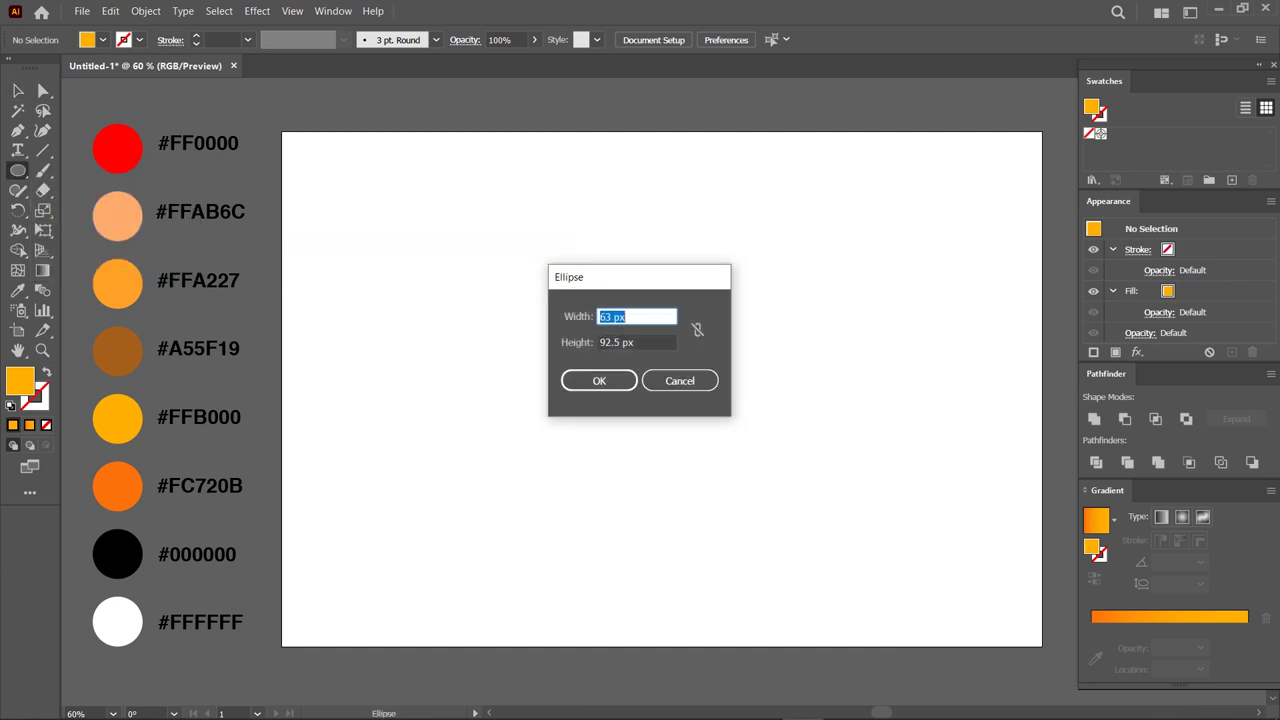
text(63)
drag(640, 342, 598, 342)
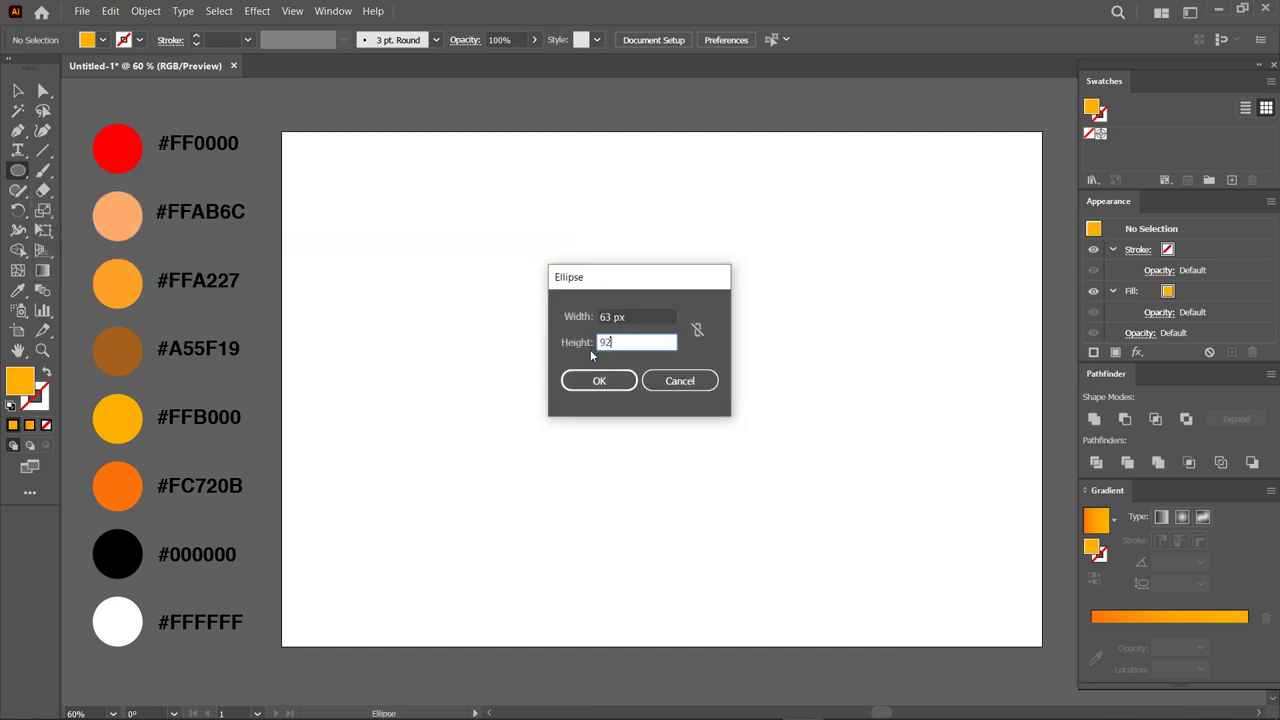
text(.5)
click(605, 380)
click(14, 89)
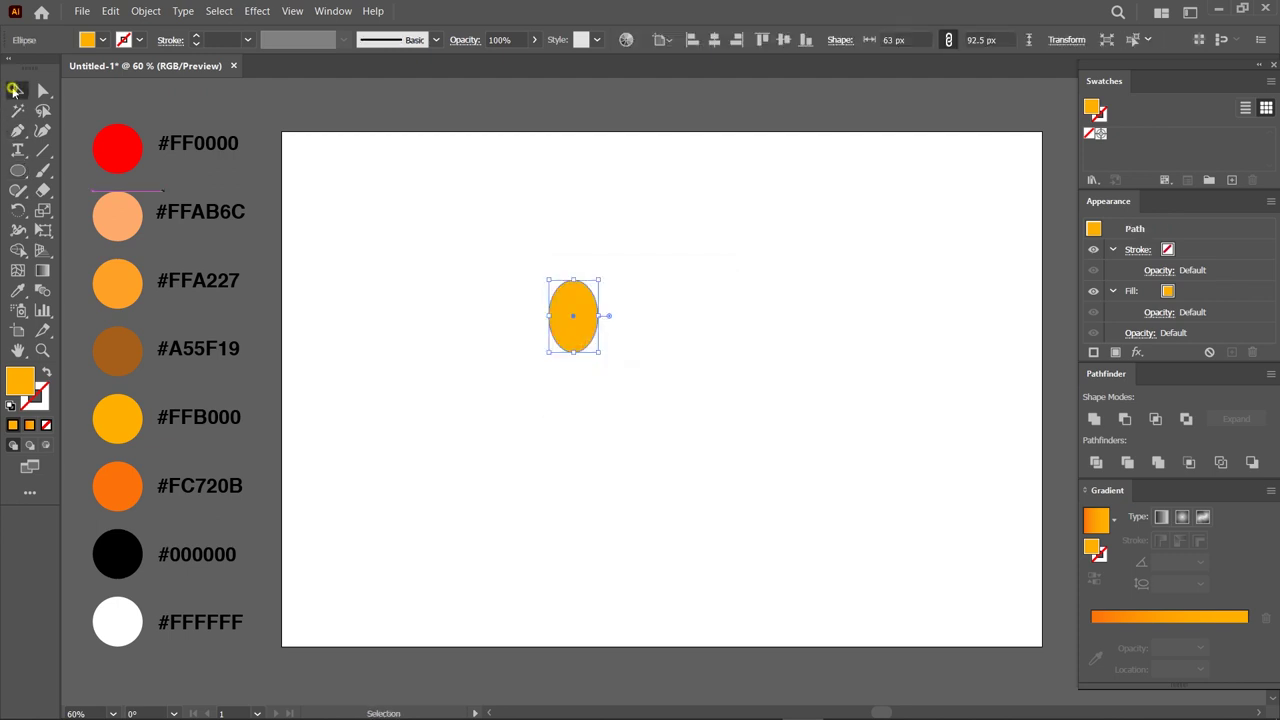
drag(580, 312, 466, 258)
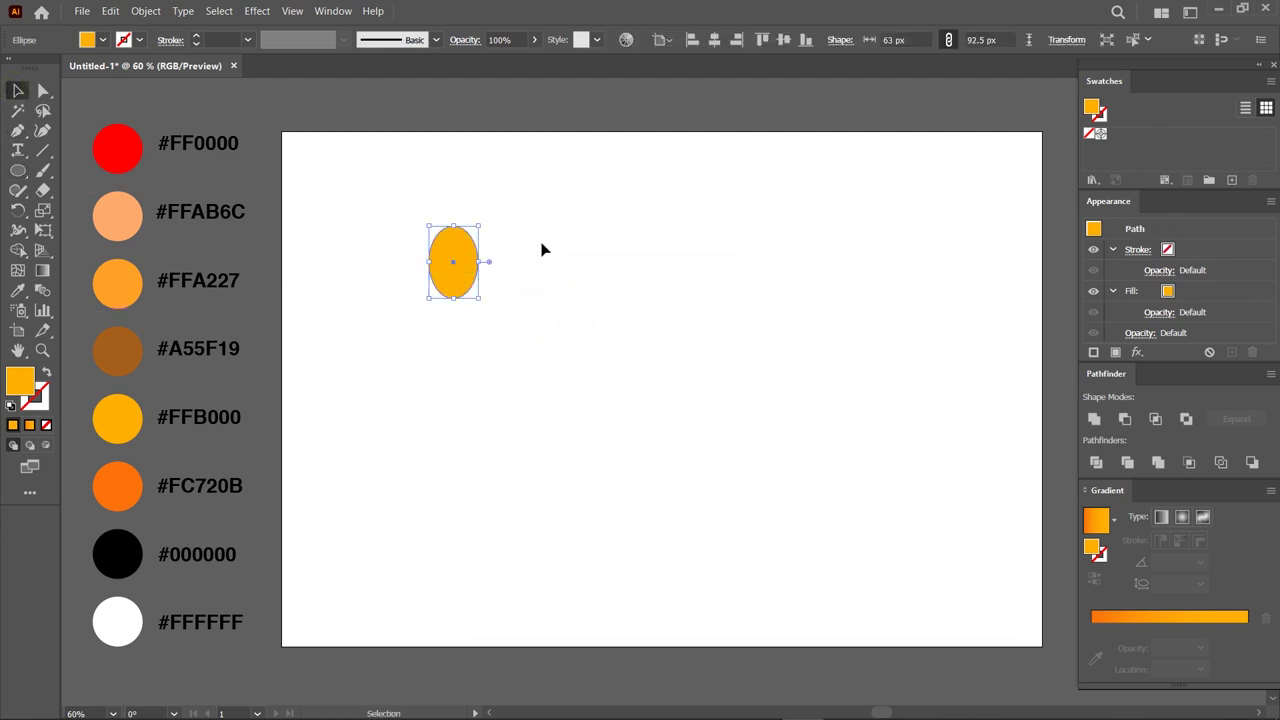
scroll(541, 249, up, 3)
Cut the ellipse at its top anchor and delete anchors to leave its left half.
click(43, 90)
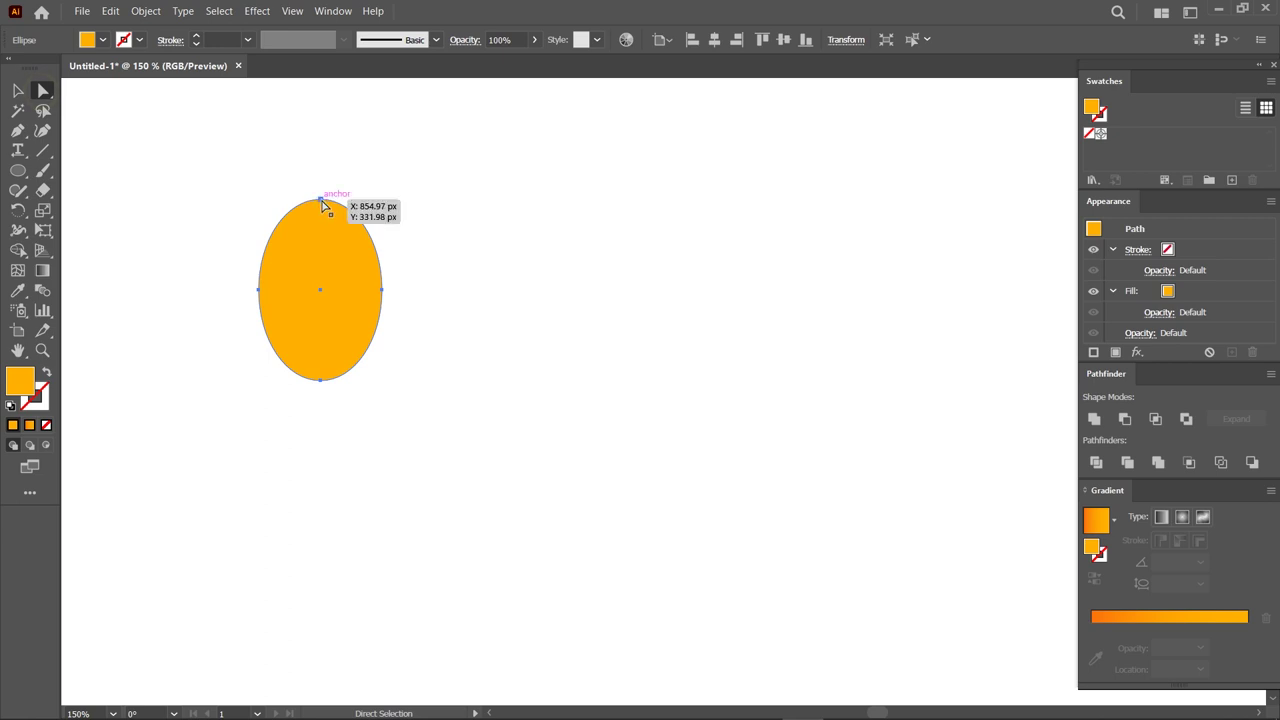
click(320, 199)
click(356, 39)
click(303, 39)
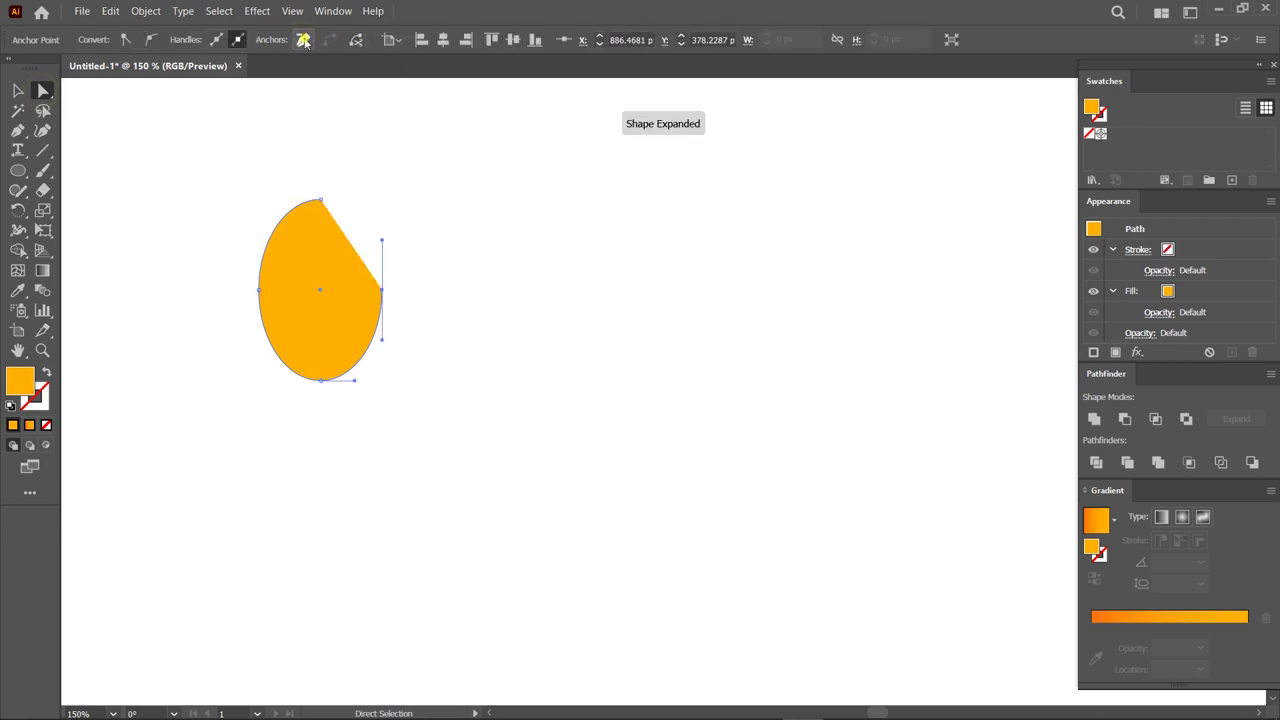
click(17, 90)
scroll(300, 298, up, 2)
drag(297, 300, 285, 349)
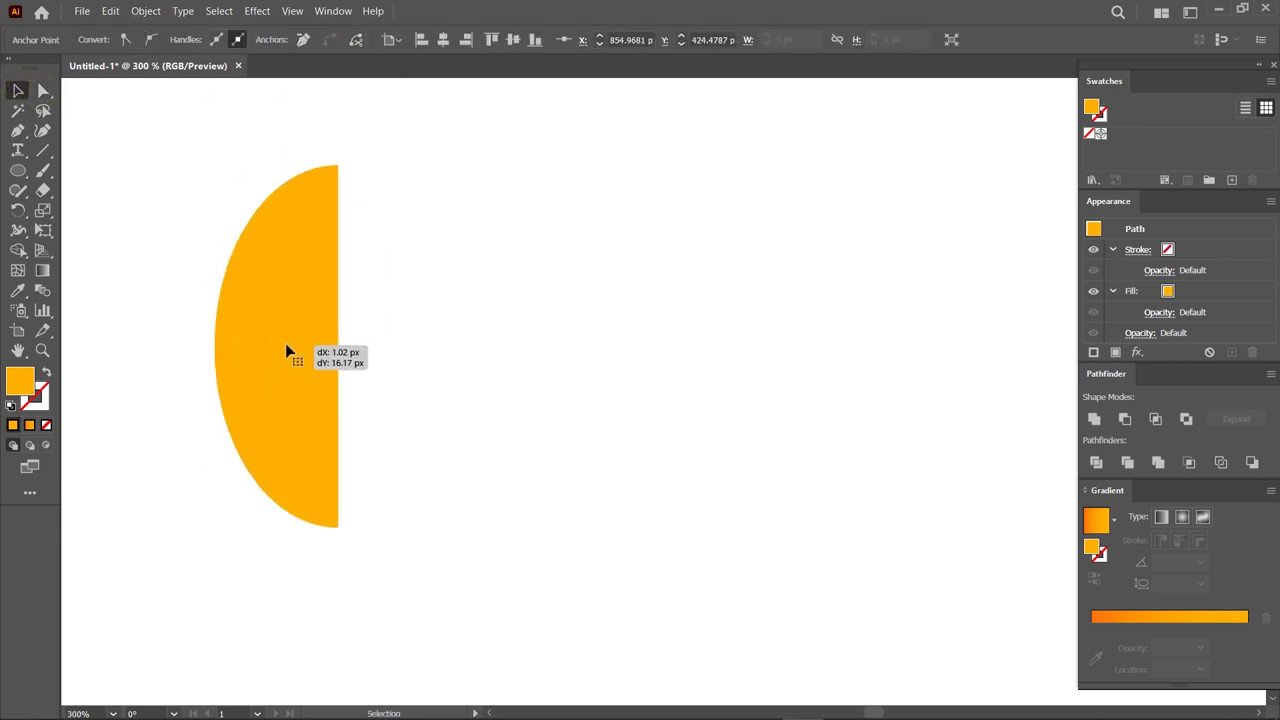
Lengthen the left anchor's handles to fill out the half-shape's top and bottom curves.
key(a)
click(214, 346)
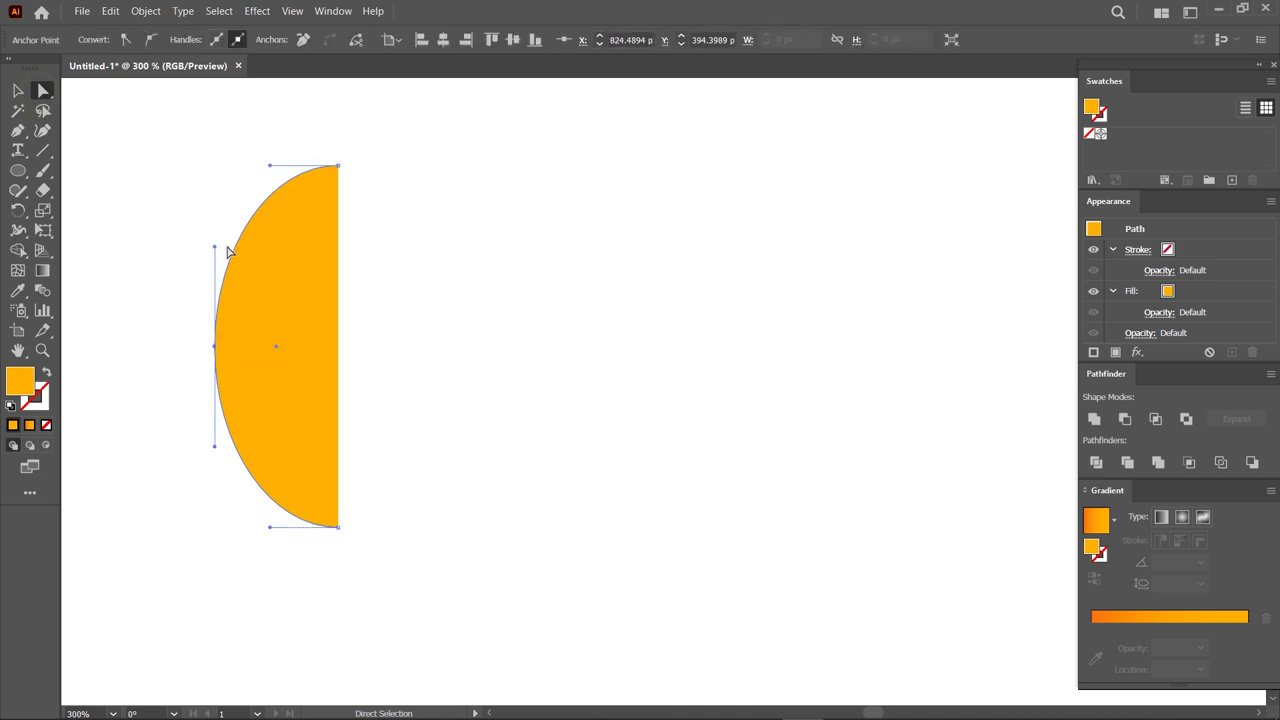
drag(215, 248, 216, 197)
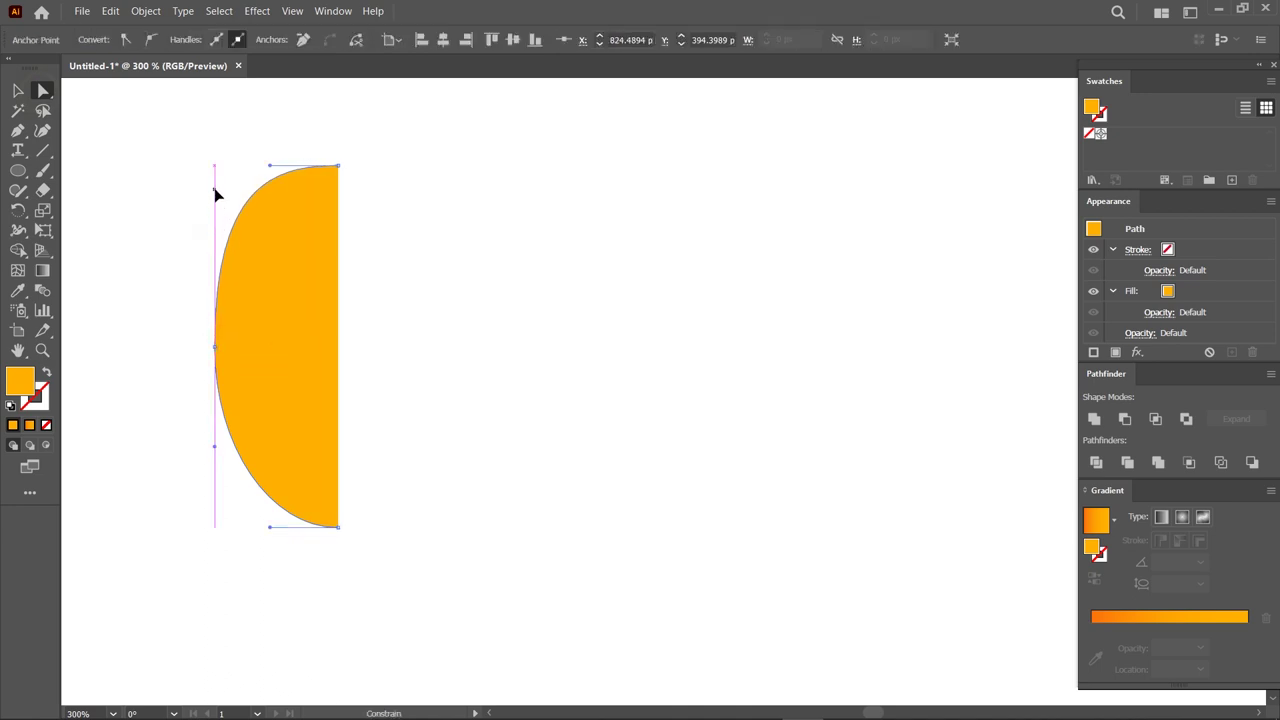
drag(213, 453, 216, 493)
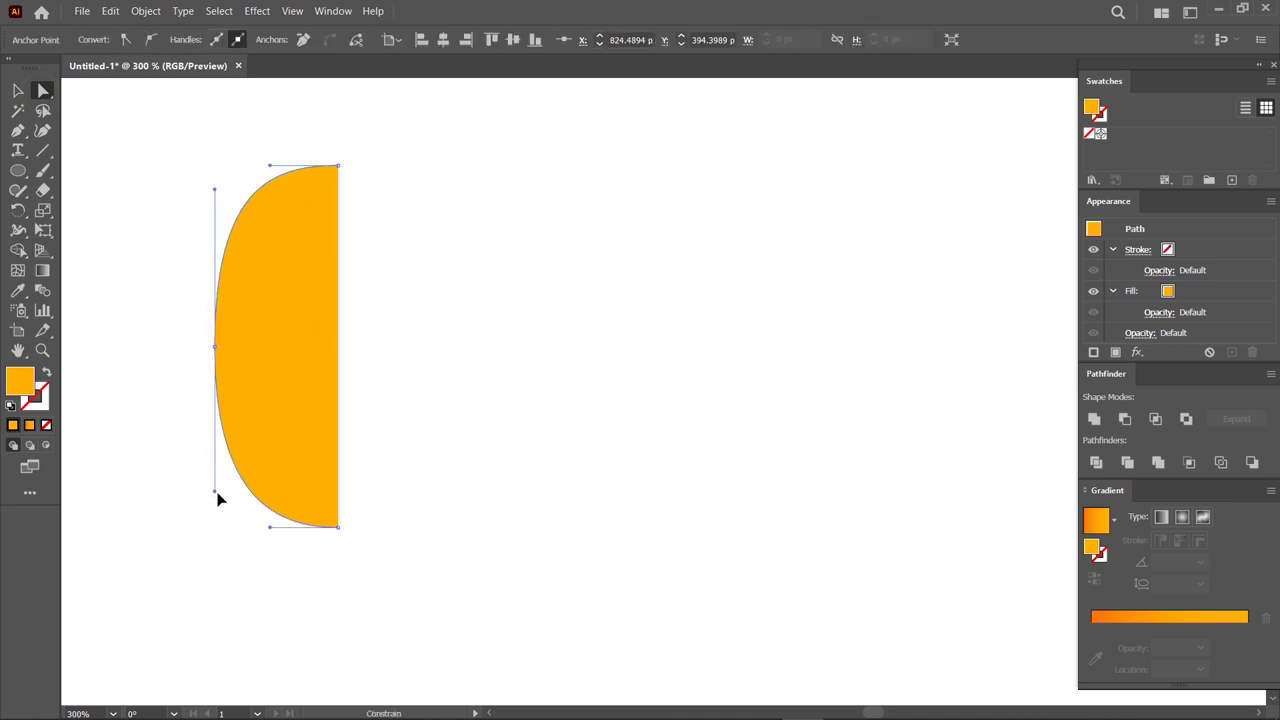
click(17, 92)
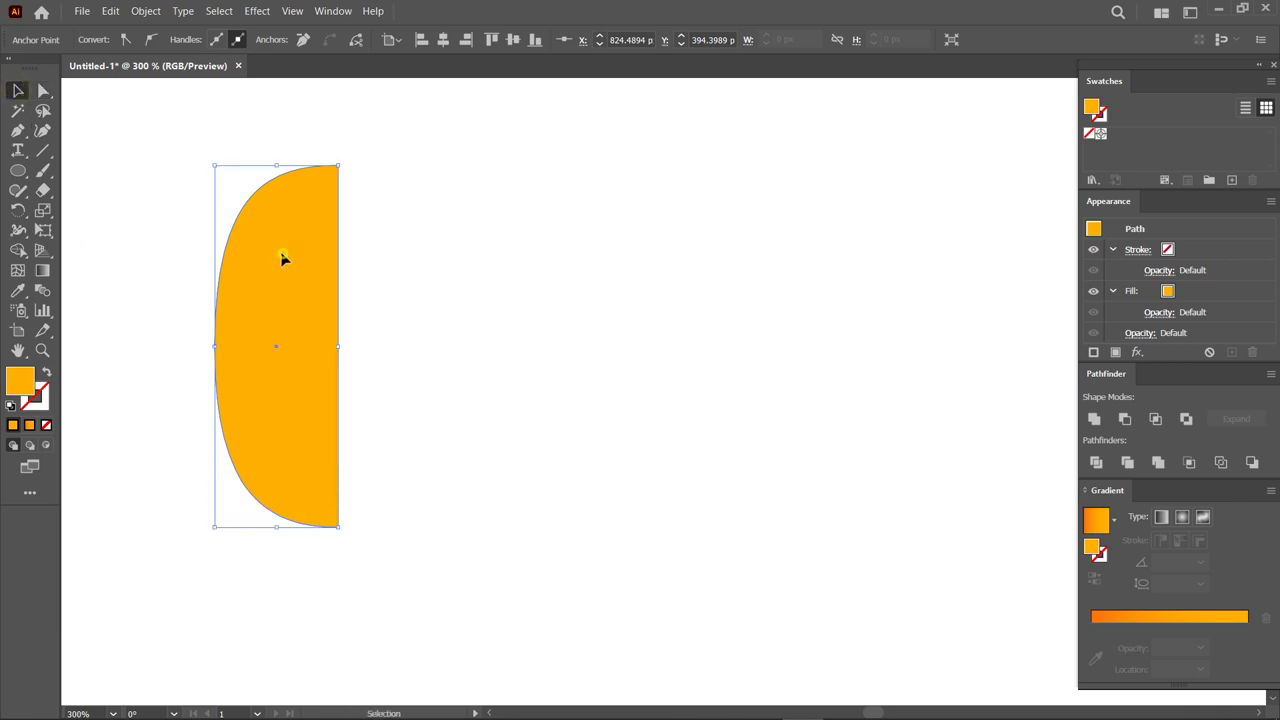
drag(283, 257, 266, 252)
mouse_move(18, 170)
mouse_down()
mouse_move(84, 203)
mouse_move(71, 171)
mouse_up()
click(522, 242)
Make a tall rectangle and Alt-drag copies narrowed into thin vertical strips beside it.
click(617, 385)
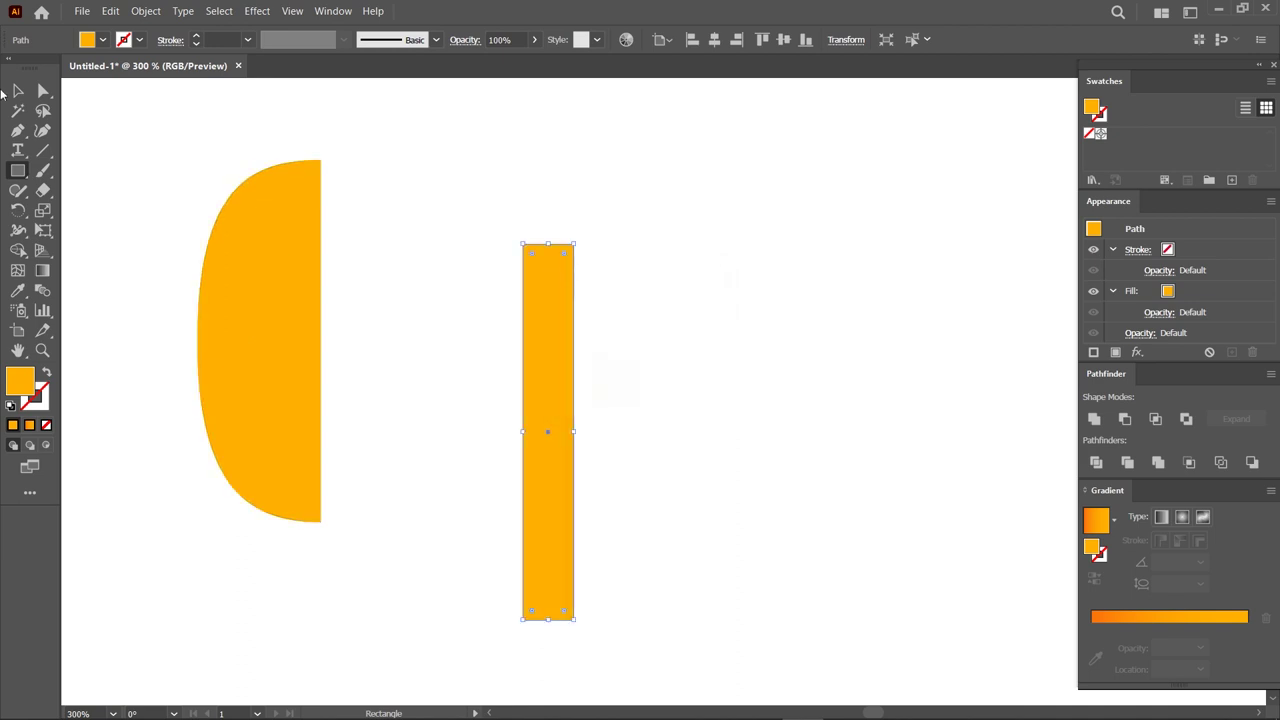
click(18, 90)
mouse_move(552, 356)
mouse_down()
mouse_move(503, 263)
mouse_move(557, 262)
mouse_up()
drag(581, 334, 564, 334)
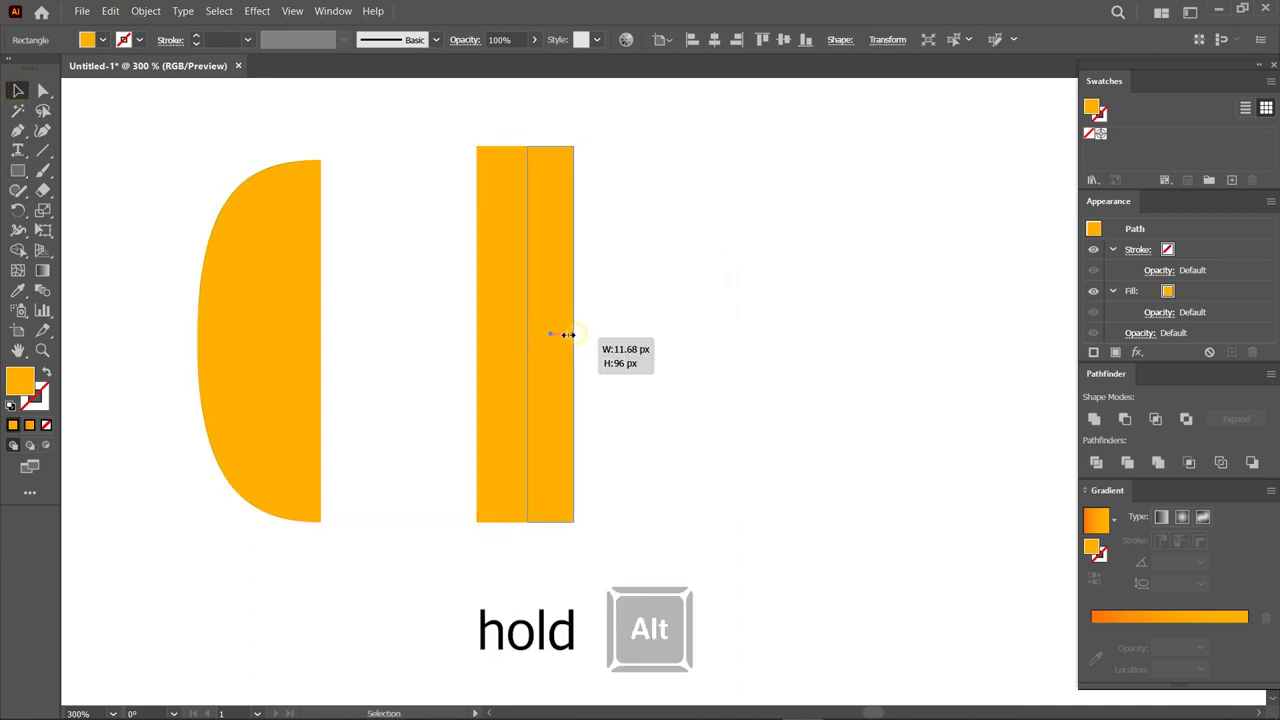
mouse_move(545, 290)
mouse_down()
mouse_move(622, 280)
mouse_move(681, 340)
mouse_up()
click(612, 349)
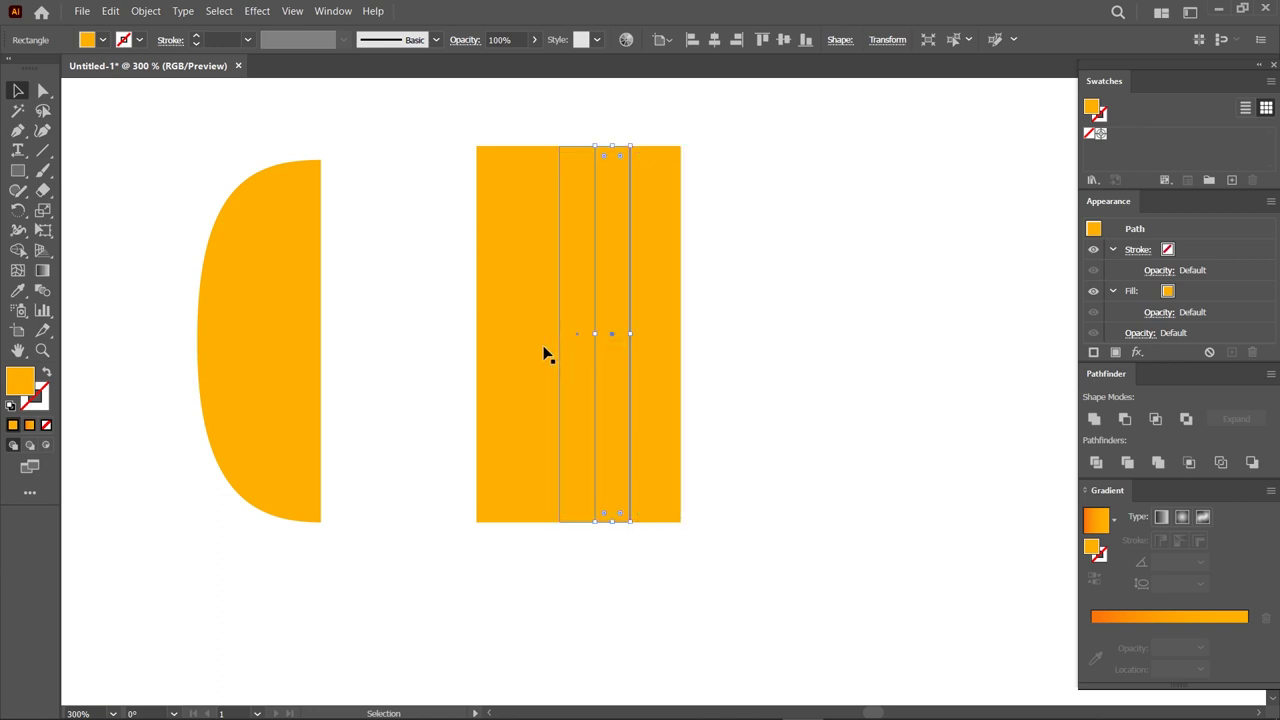
shift+click(539, 352)
key(ctrl+minus)
key(ctrl+minus)
key(ctrl+minus)
Fill the two narrow strips black with the Eyedropper and shift the left stripes slightly.
key(i)
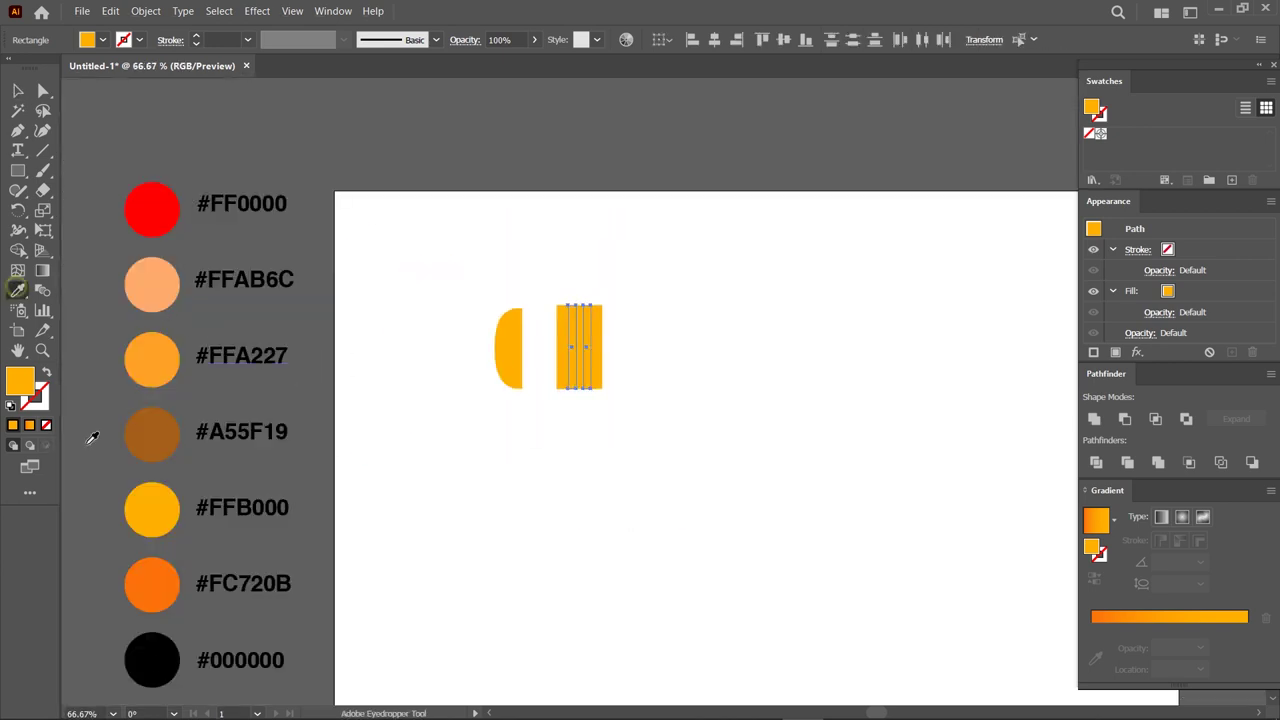
click(154, 666)
key(ctrl+plus)
key(ctrl+plus)
key(ctrl+plus)
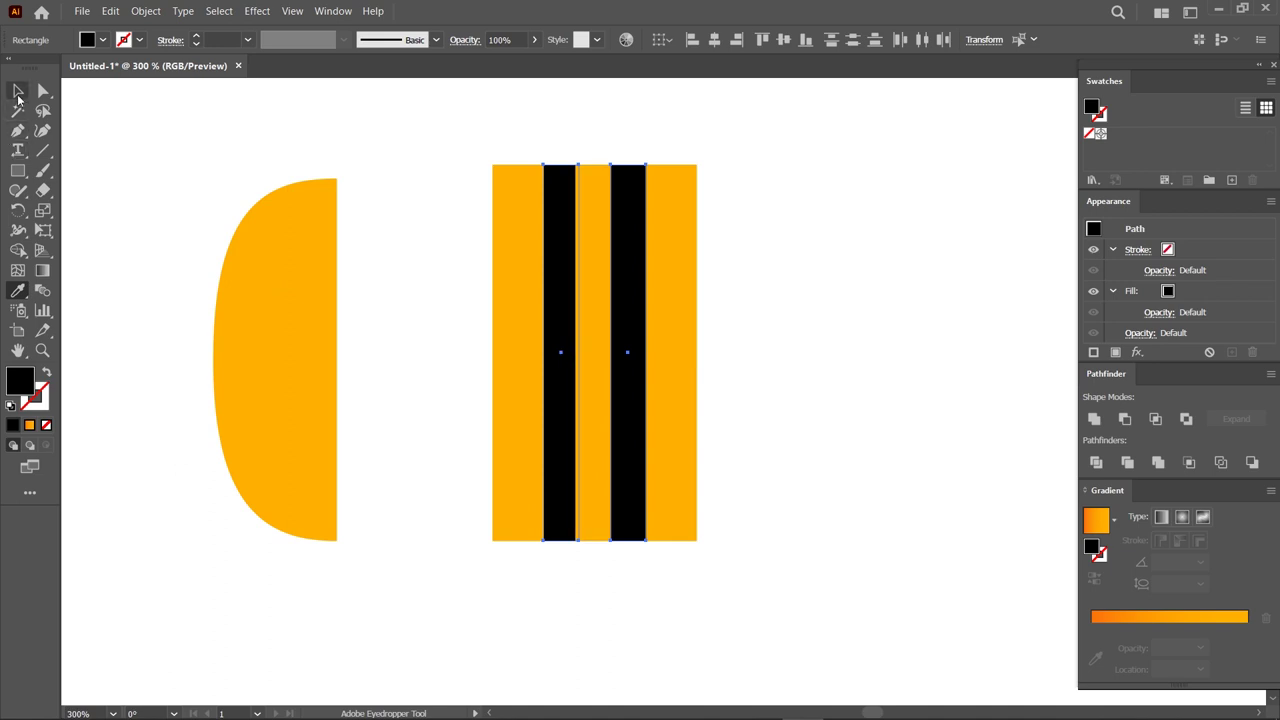
click(18, 93)
click(419, 202)
click(566, 243)
scroll(566, 243, up, 2)
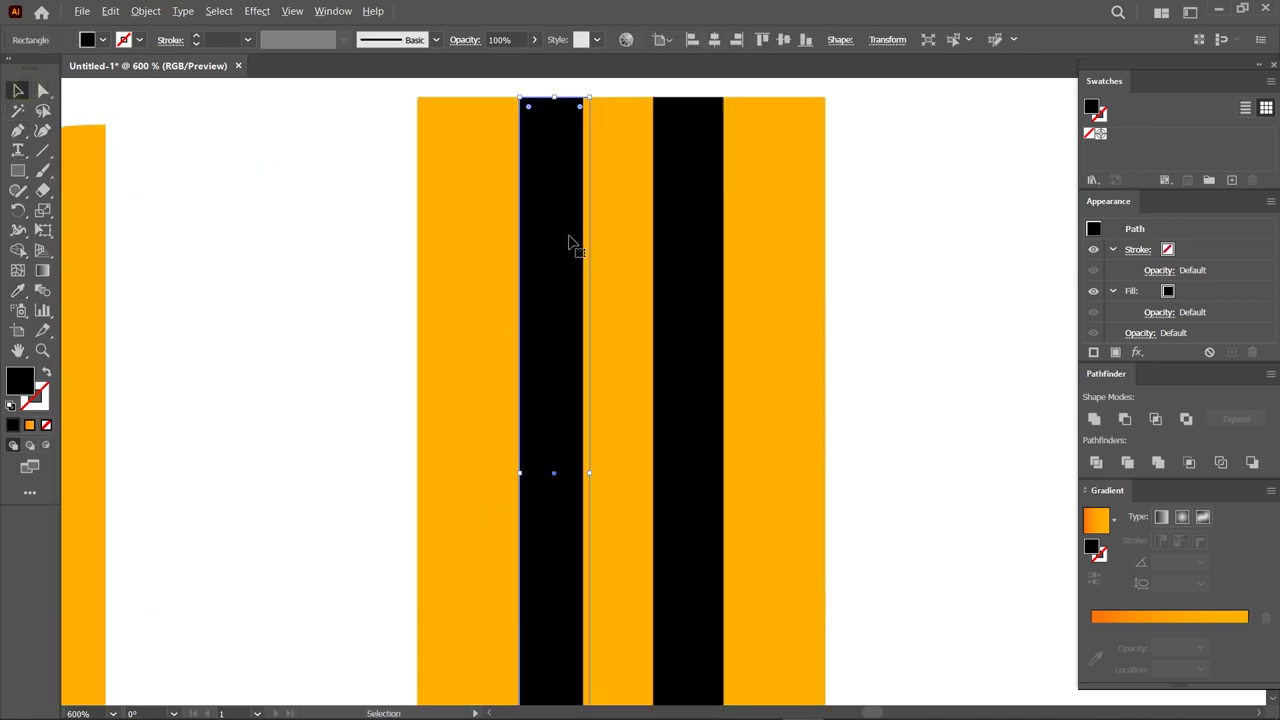
shift+click(477, 271)
drag(553, 263, 546, 263)
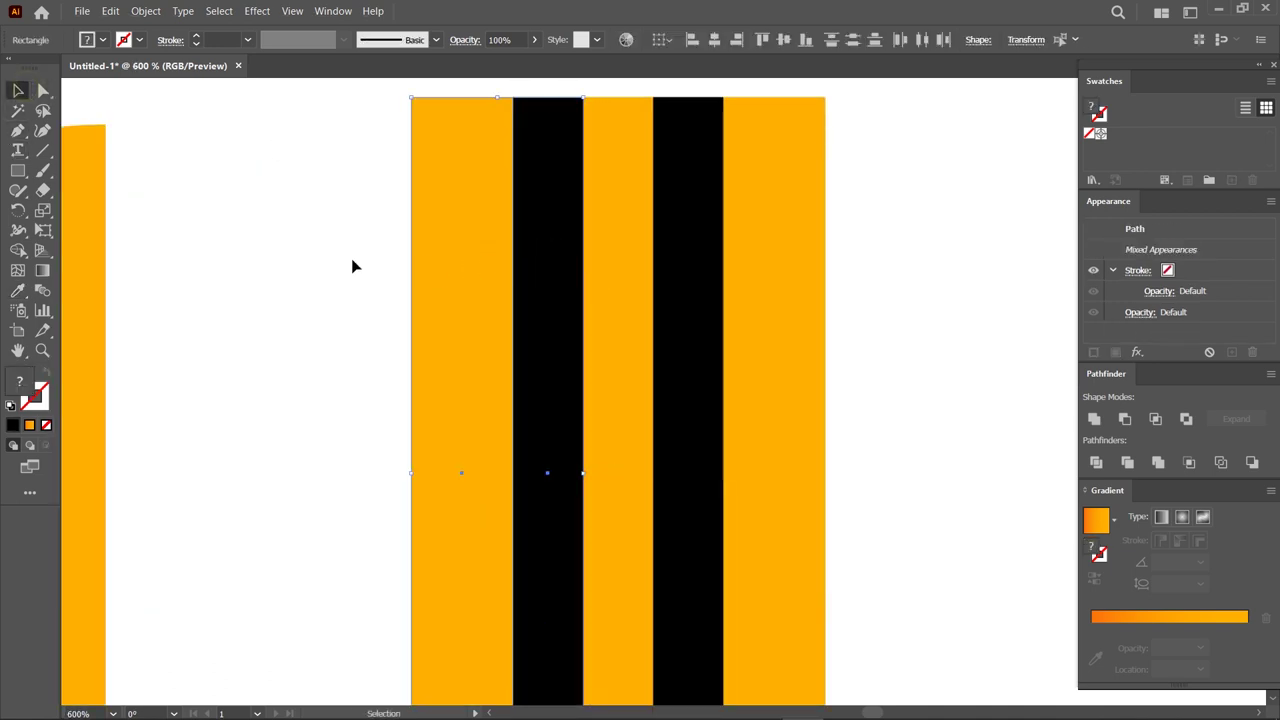
Adjust stripe spacing, widening the right black stripe and closing the gap beside it.
click(351, 258)
click(437, 337)
shift+click(546, 354)
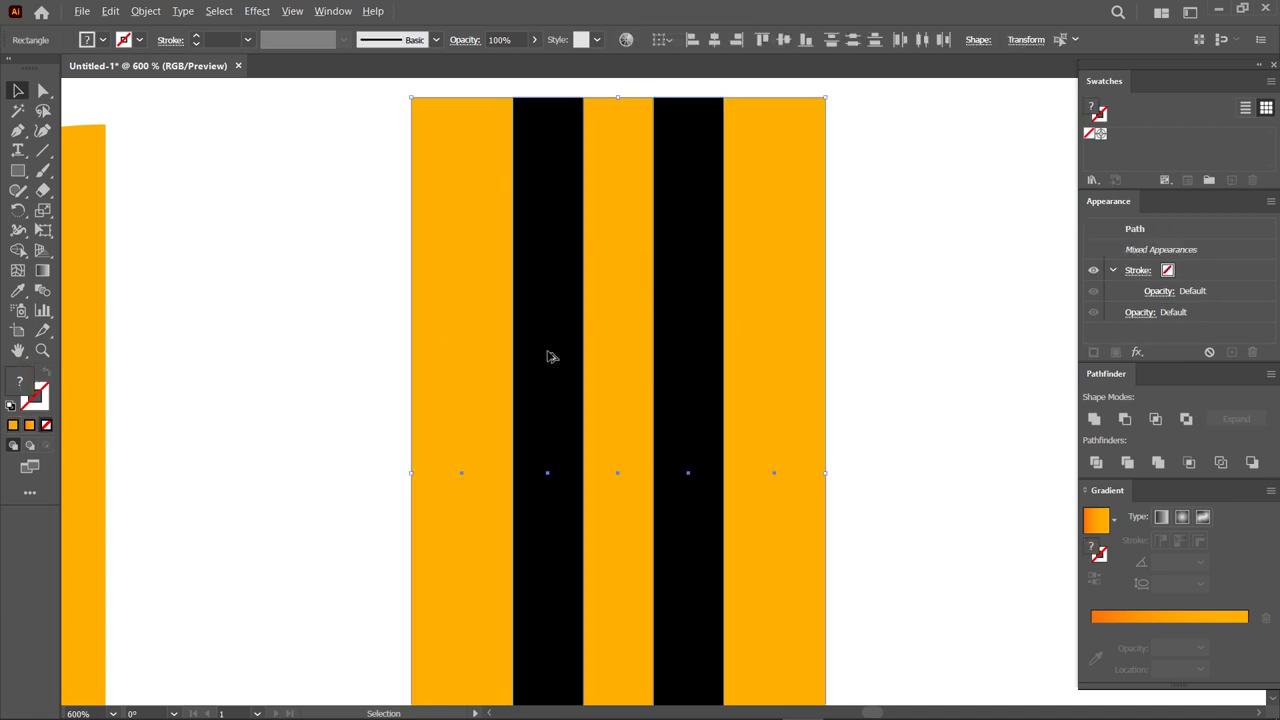
key(ctrl+minus)
mouse_move(510, 423)
mouse_down()
mouse_move(718, 347)
mouse_move(660, 361)
mouse_up()
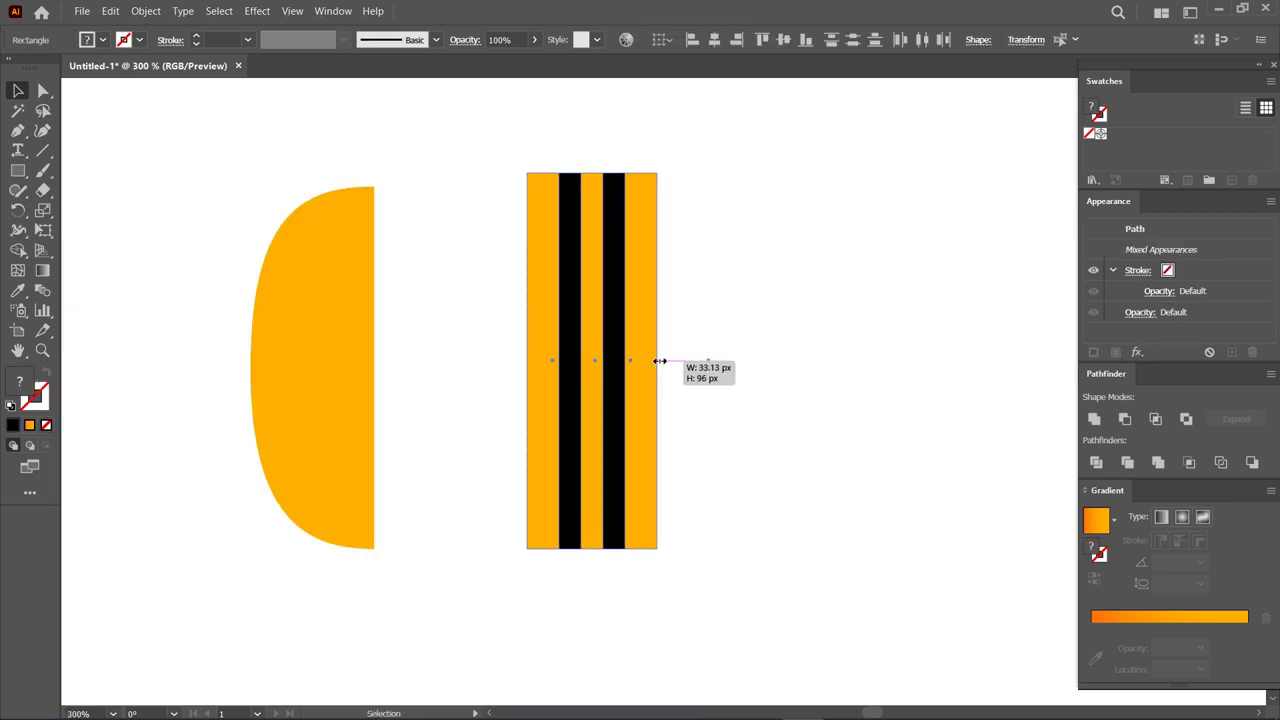
click(668, 360)
drag(643, 361, 629, 360)
click(620, 363)
click(642, 360)
Save the four stripes as a pattern swatch and fill the half-shape with it.
mouse_move(531, 404)
mouse_down()
mouse_move(645, 405)
mouse_move(1150, 160)
mouse_up()
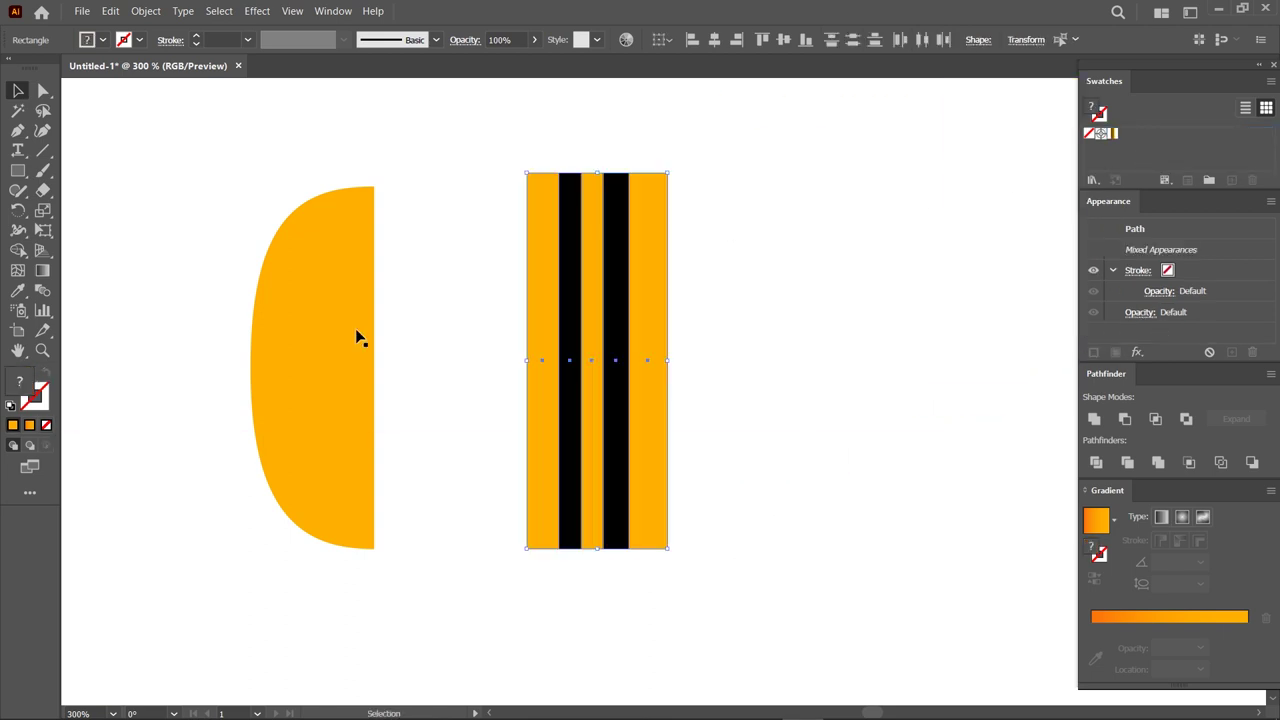
click(275, 360)
click(1113, 133)
Revolve the striped half-shape into a 3D body using Window > 3D and Materials.
click(333, 11)
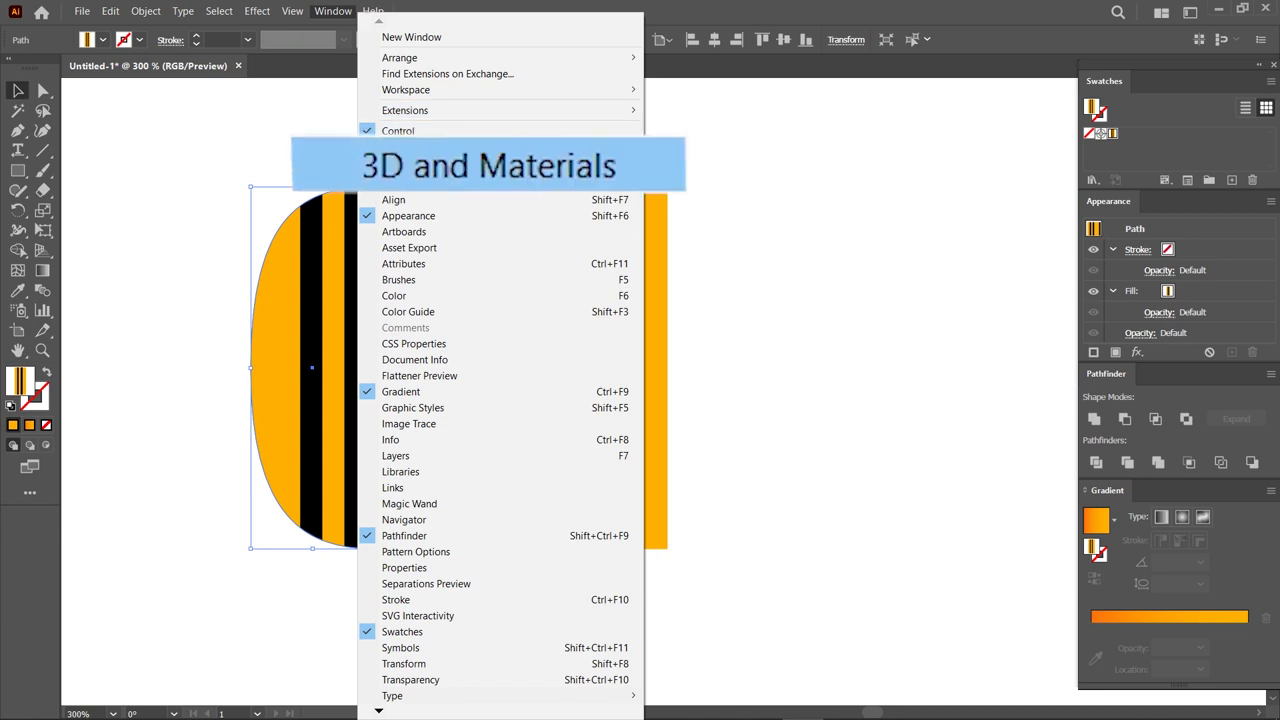
click(500, 166)
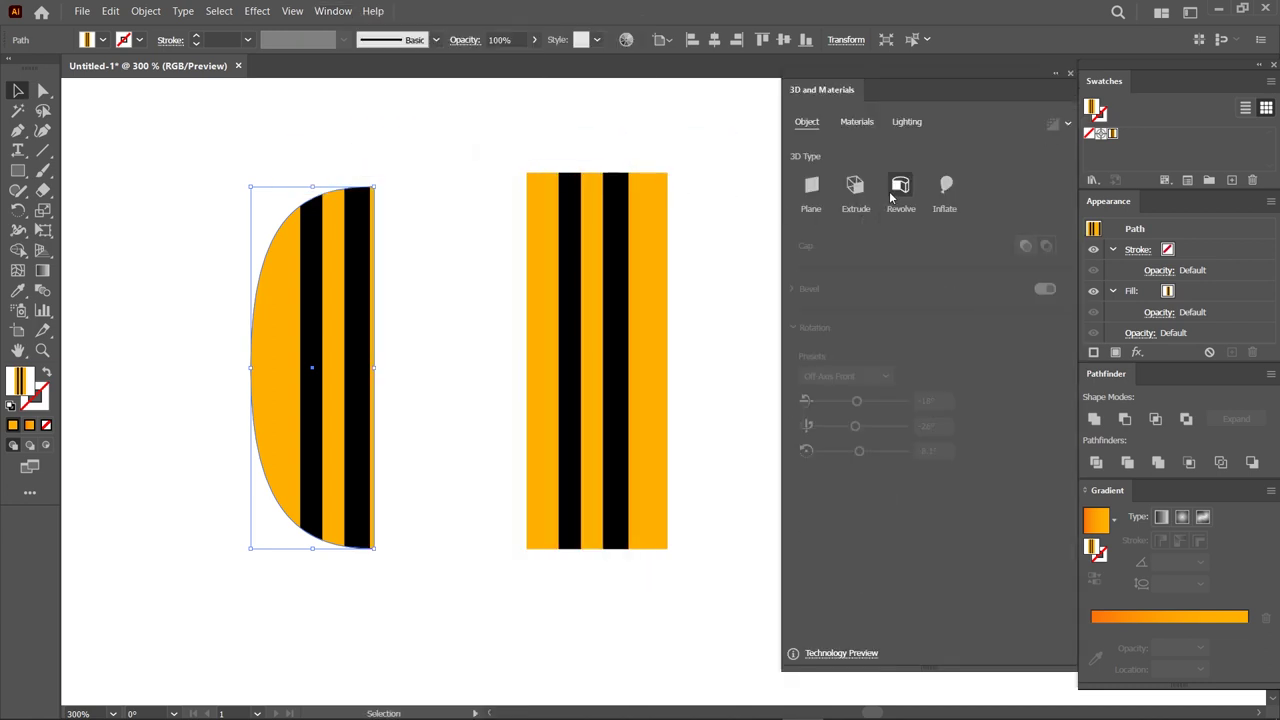
click(900, 190)
click(852, 343)
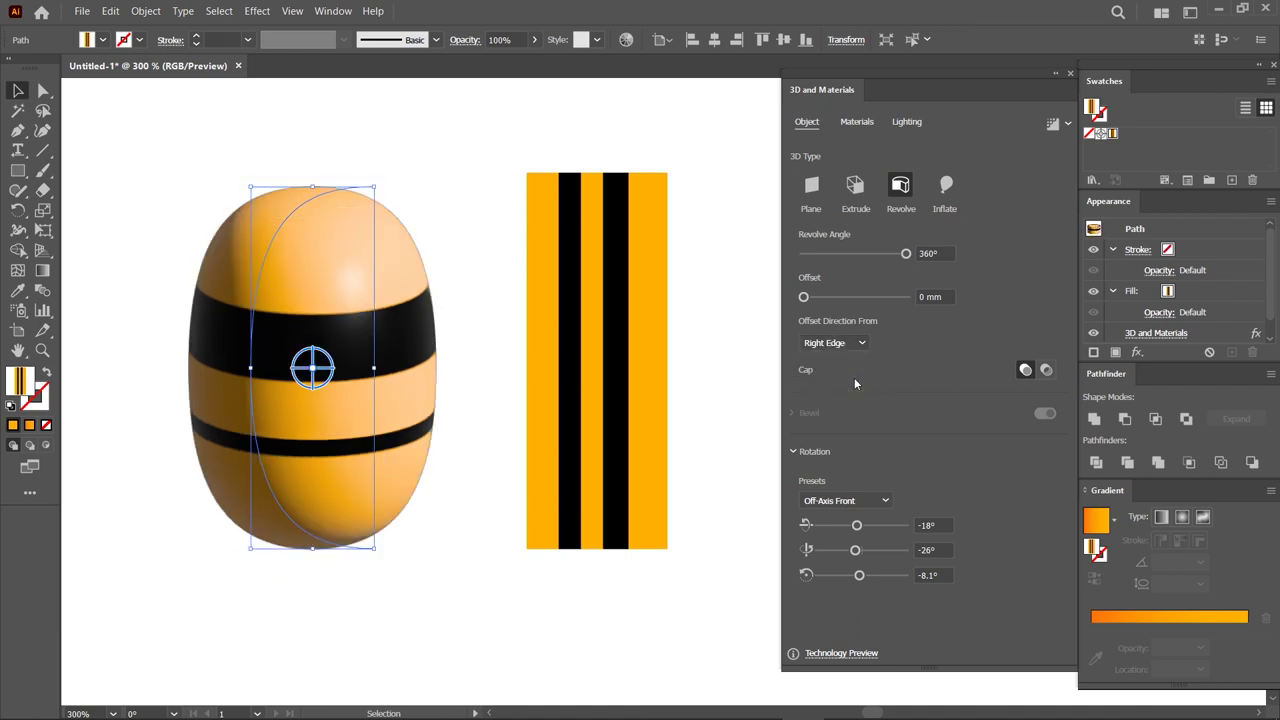
drag(408, 275, 432, 301)
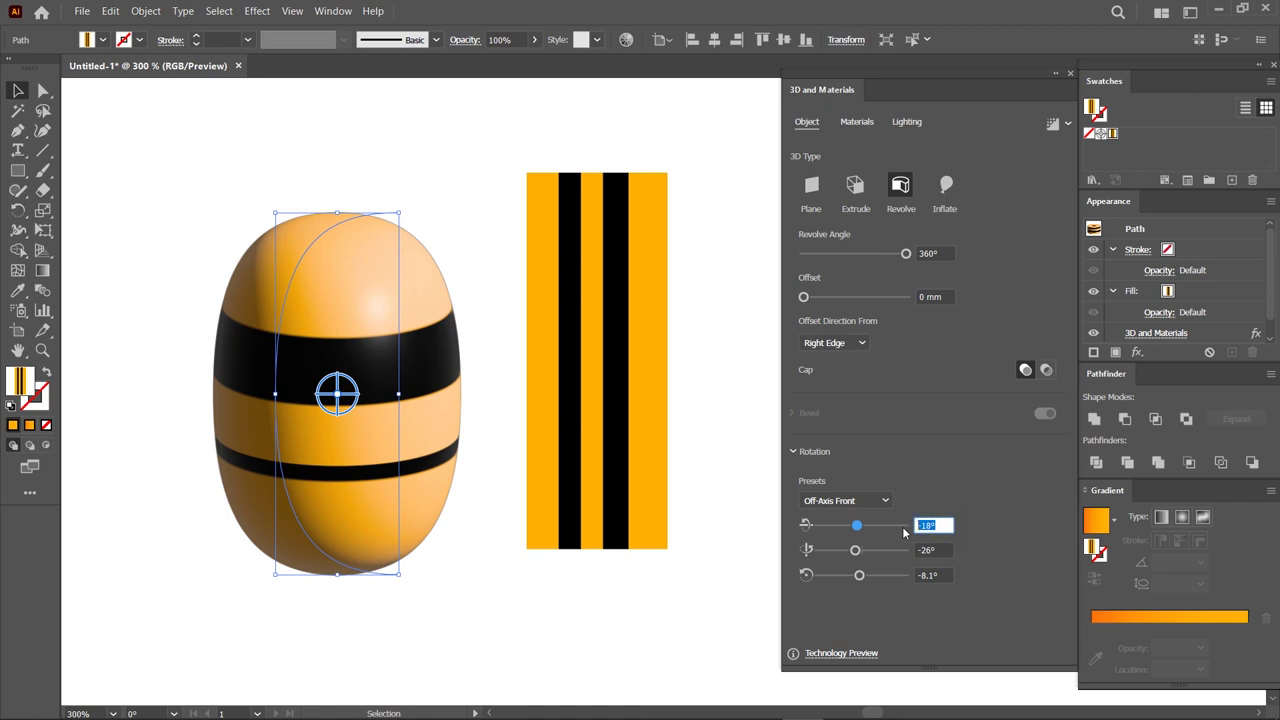
Set the 3D body's rotation to 96°, 132° and -12°.
text(90)
click(942, 549)
text(132)
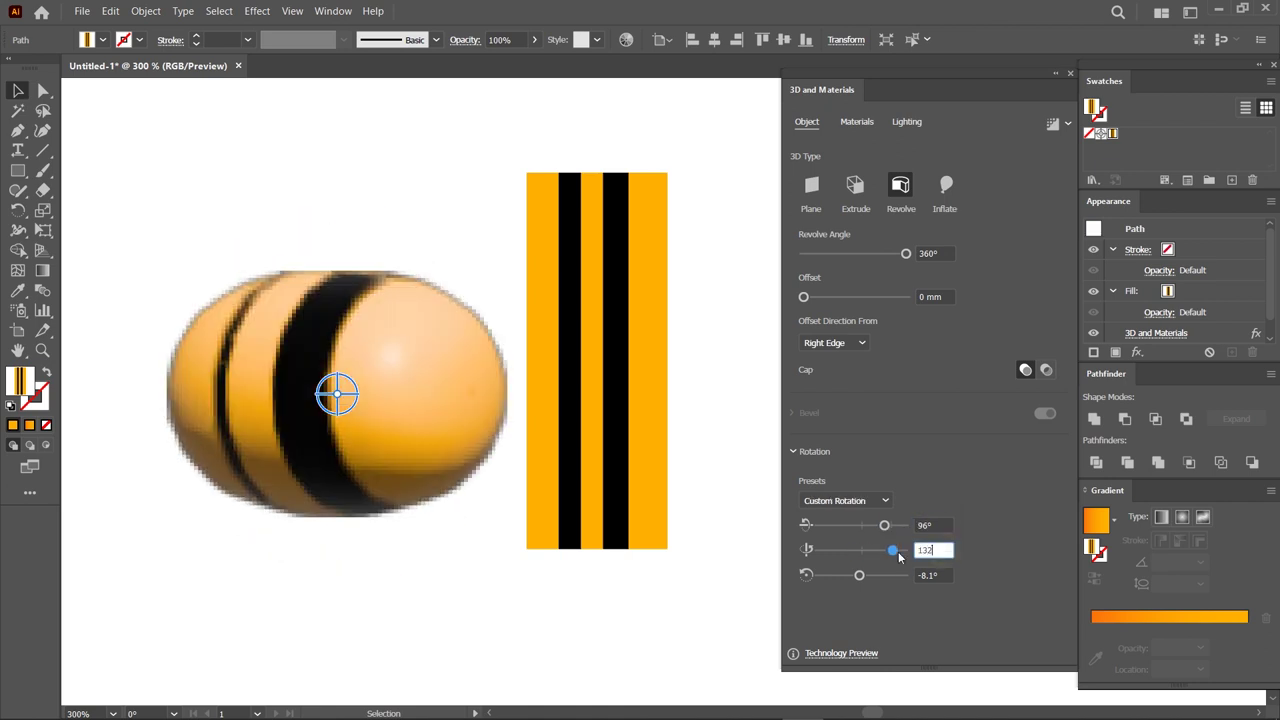
click(943, 575)
text(-12)
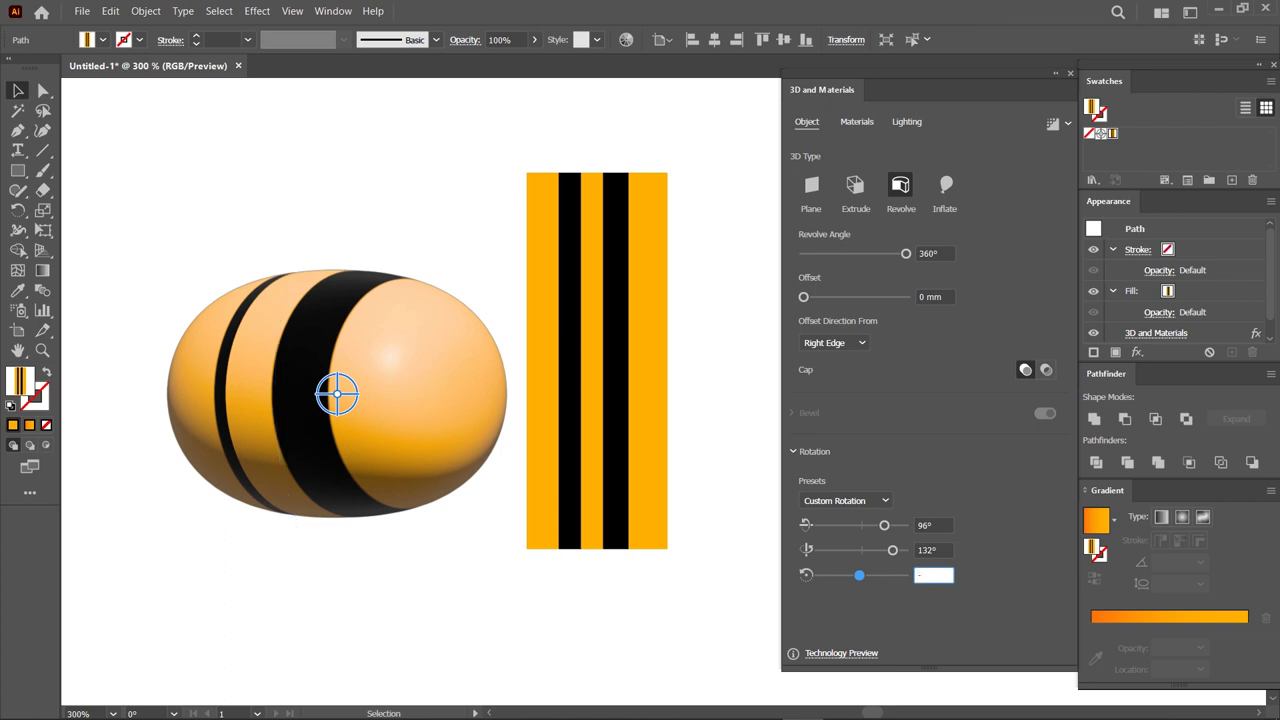
click(856, 121)
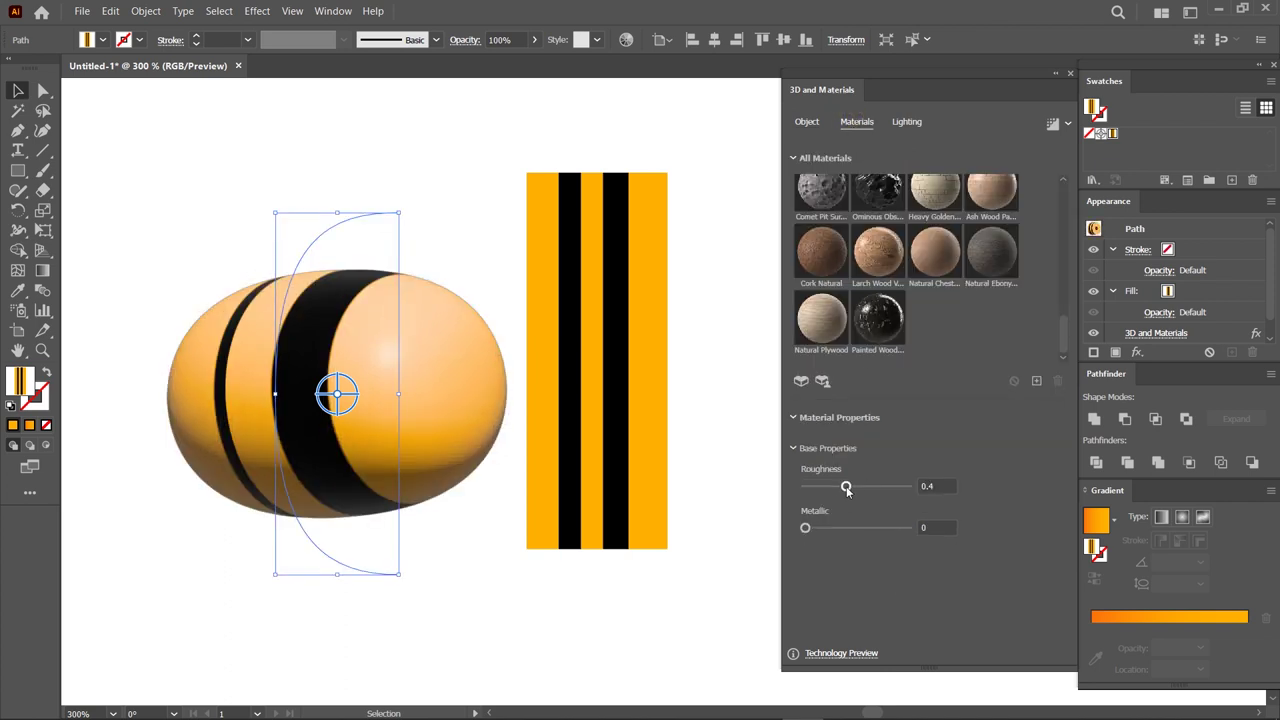
Lower the bee's material roughness to 0.3 for a glossy finish and view Lighting.
drag(837, 486, 835, 486)
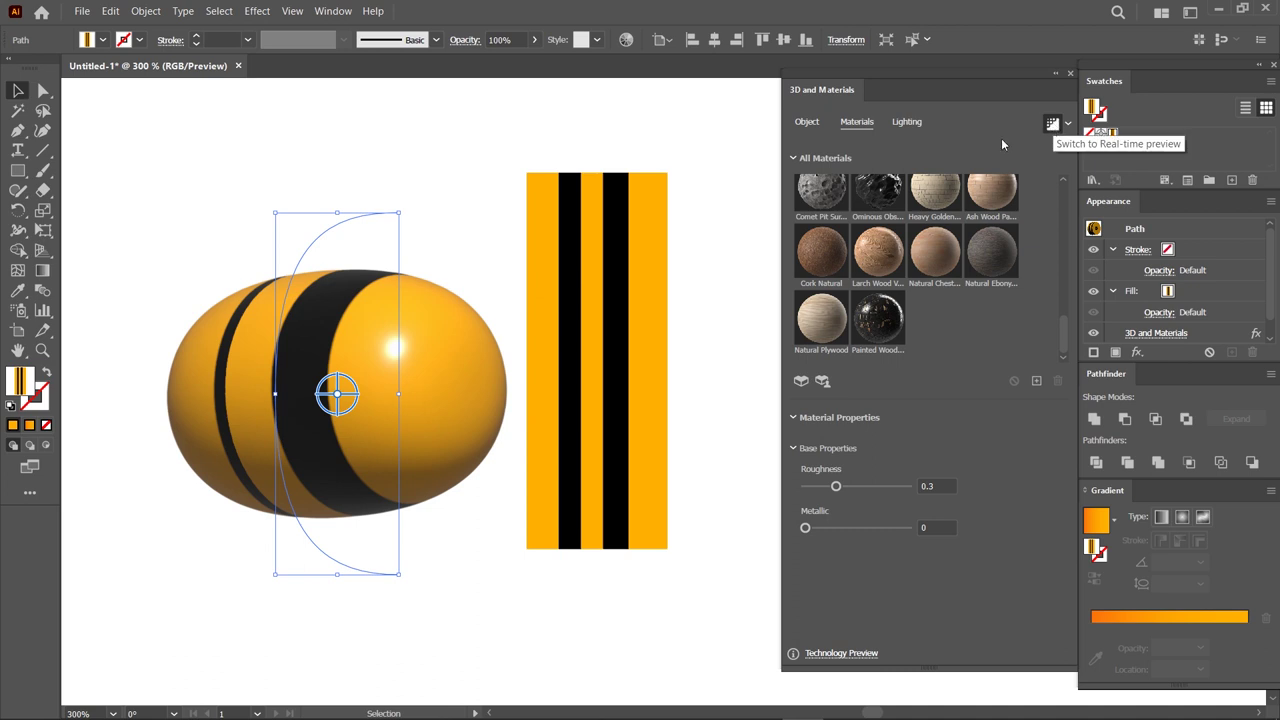
click(918, 124)
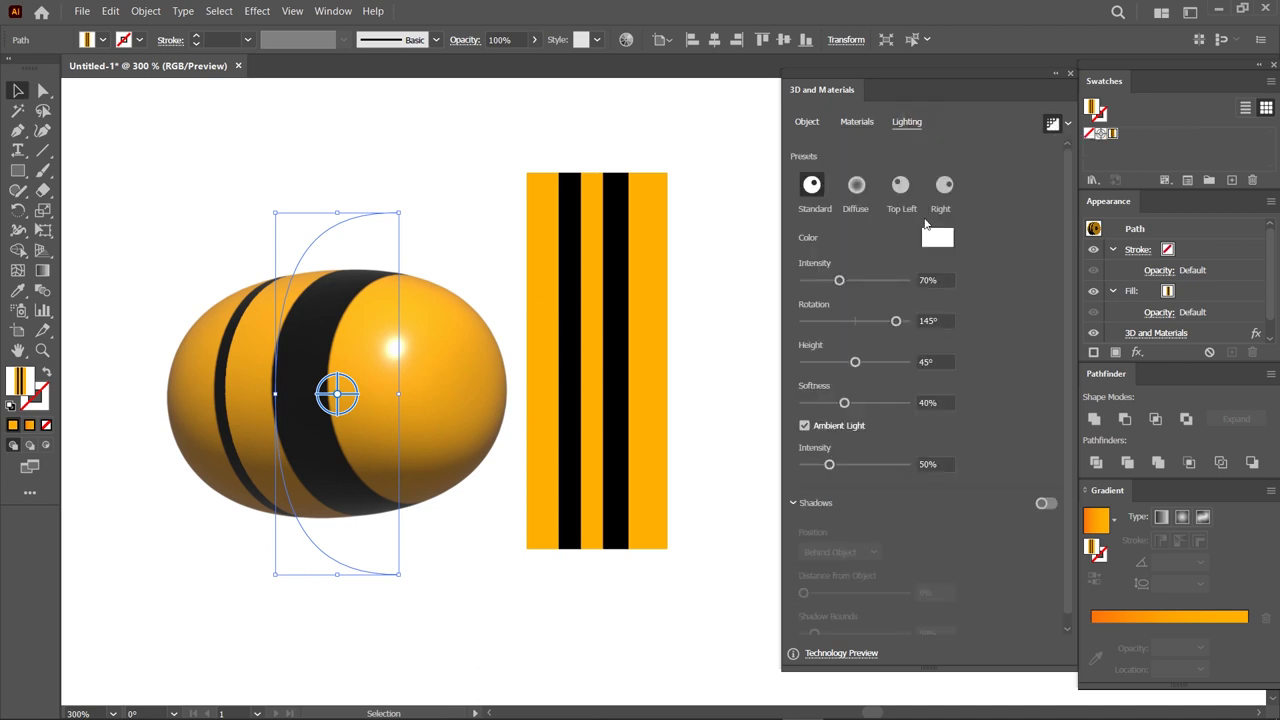
Set the light to 180% intensity, -180° rotation and 33° height.
double_click(943, 279)
text(180)
key(Return)
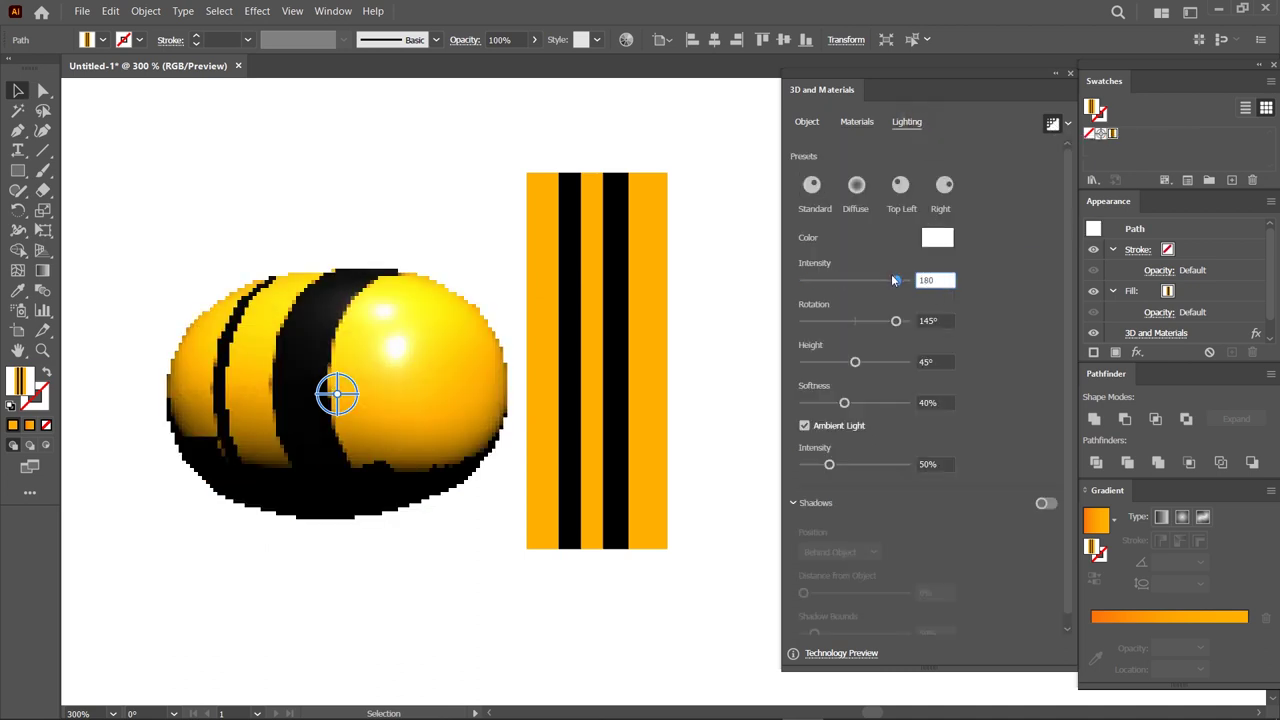
click(939, 320)
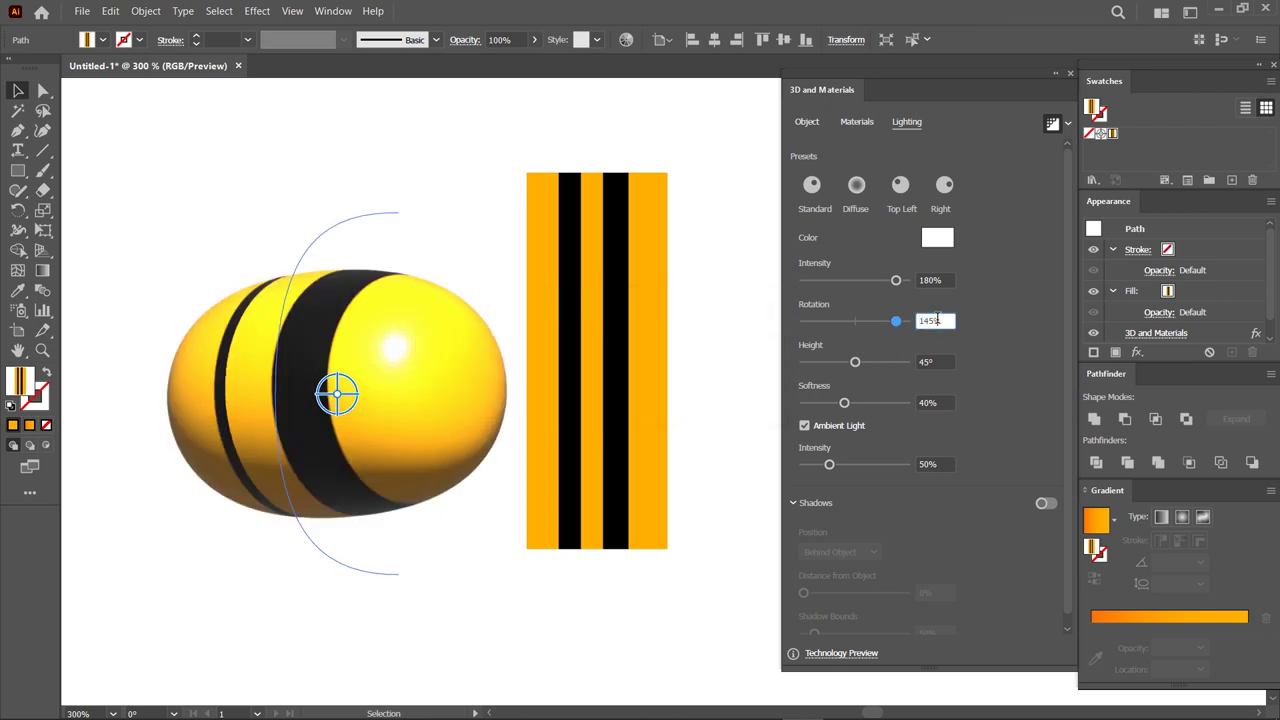
text(-180)
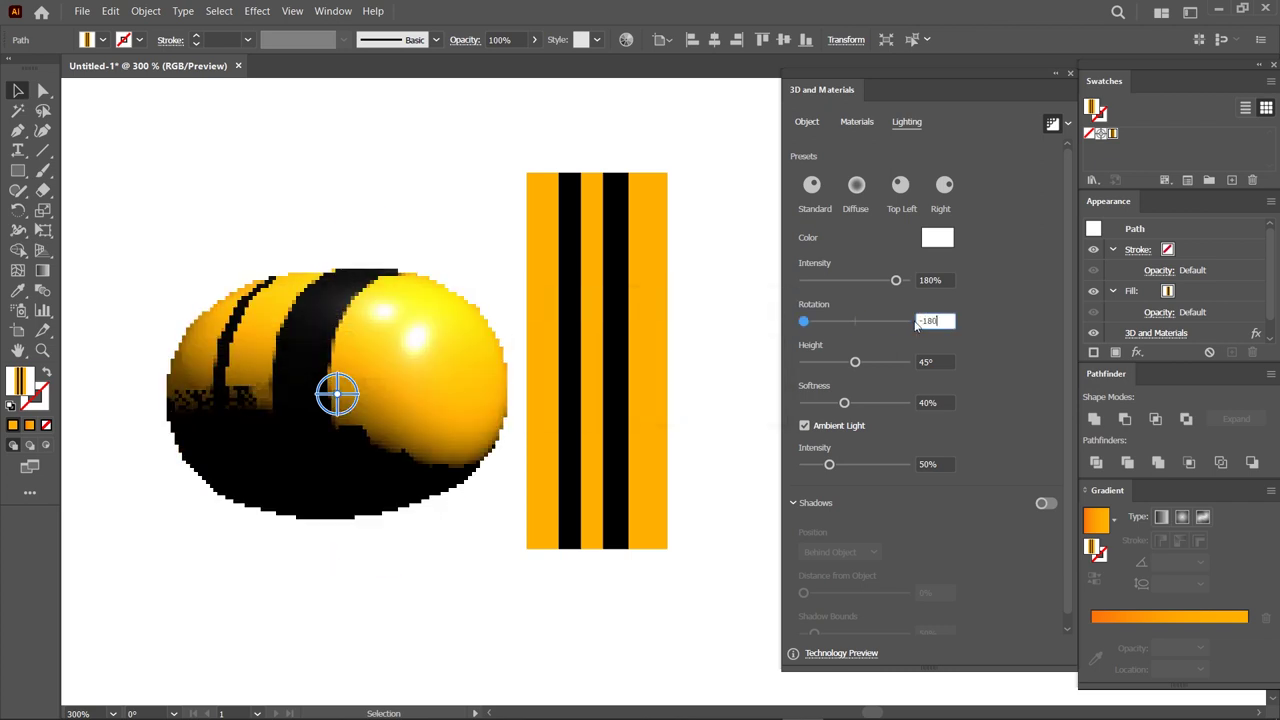
key(Return)
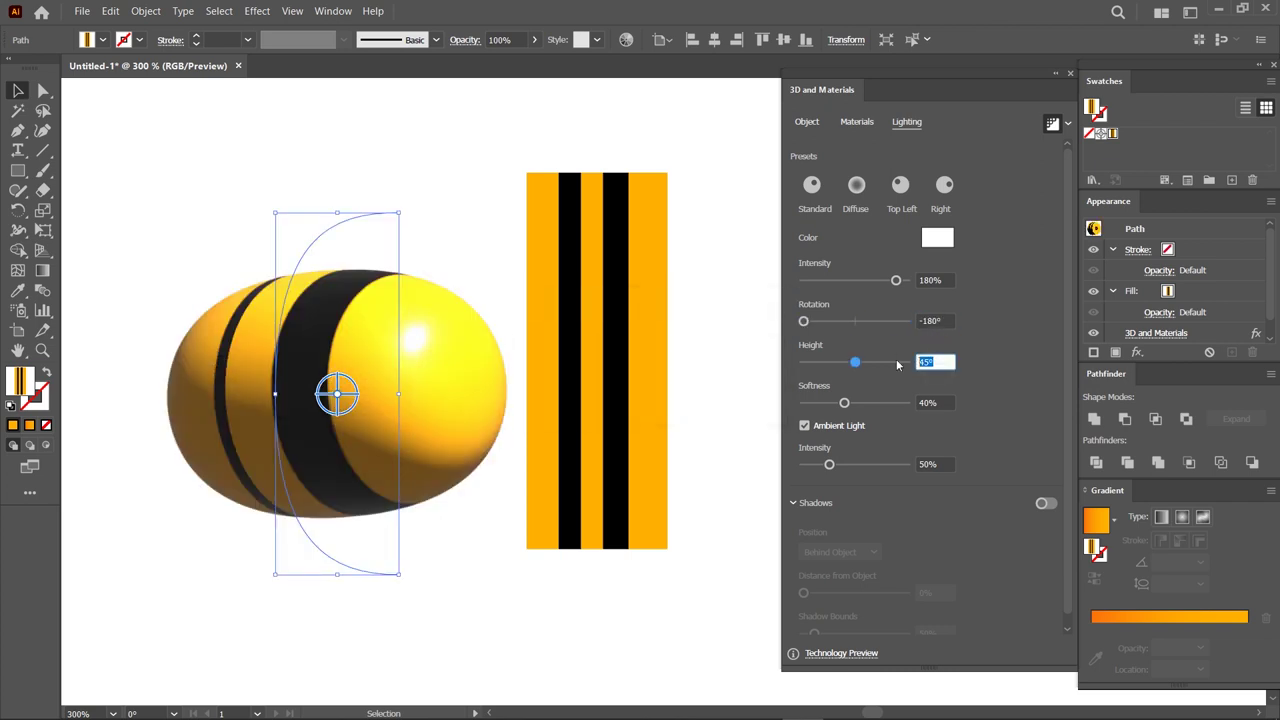
text(33)
key(Return)
Set light softness to 78% and ambient intensity to 75%.
key(Tab)
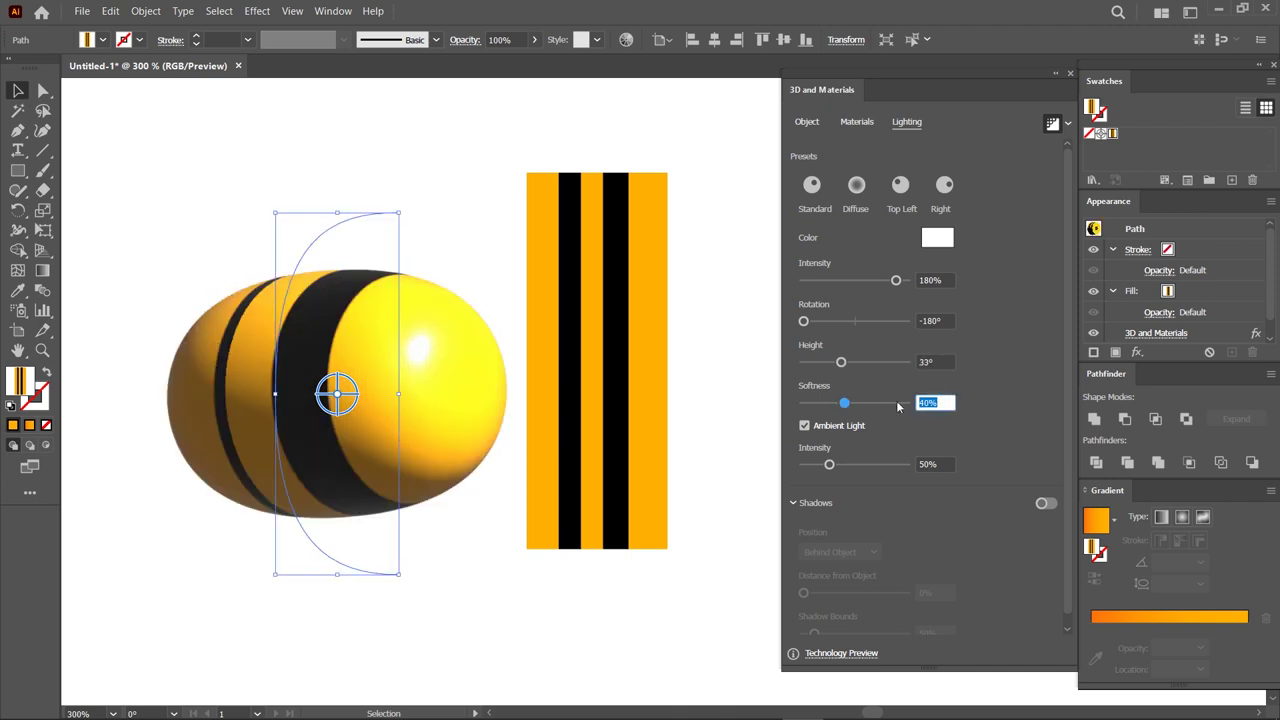
text(78)
key(Return)
key(Tab)
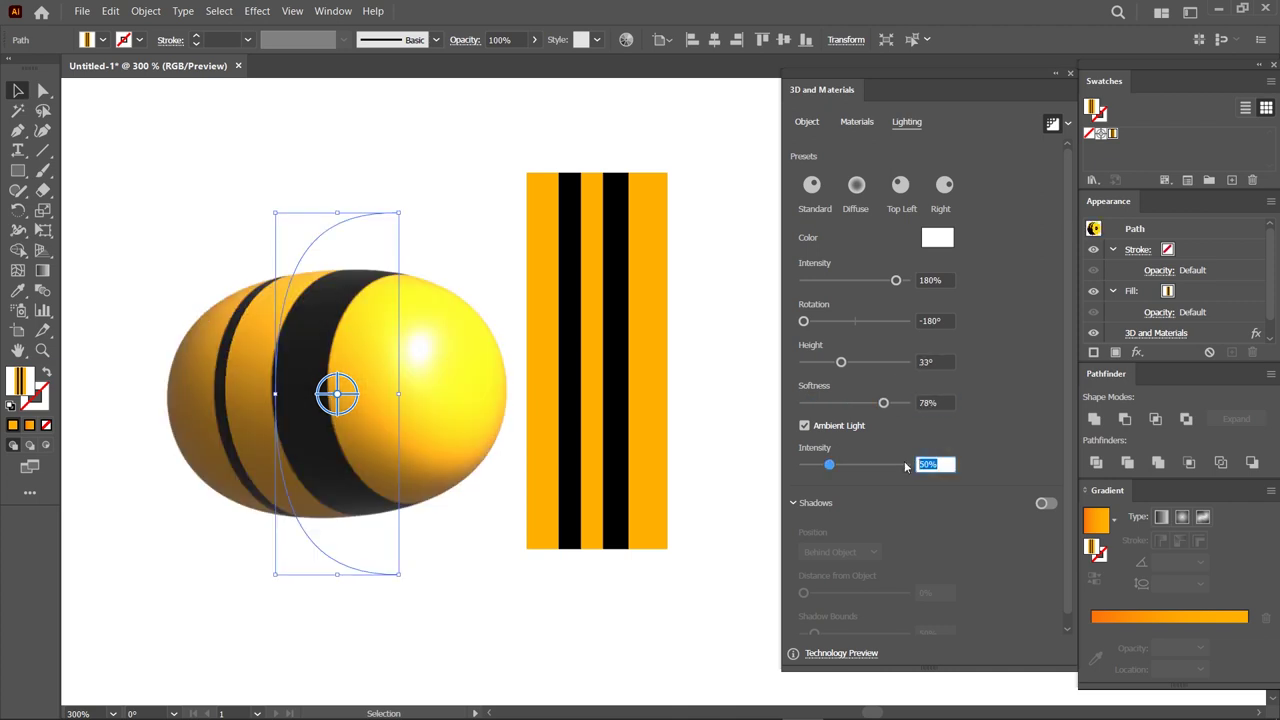
text(75)
key(Return)
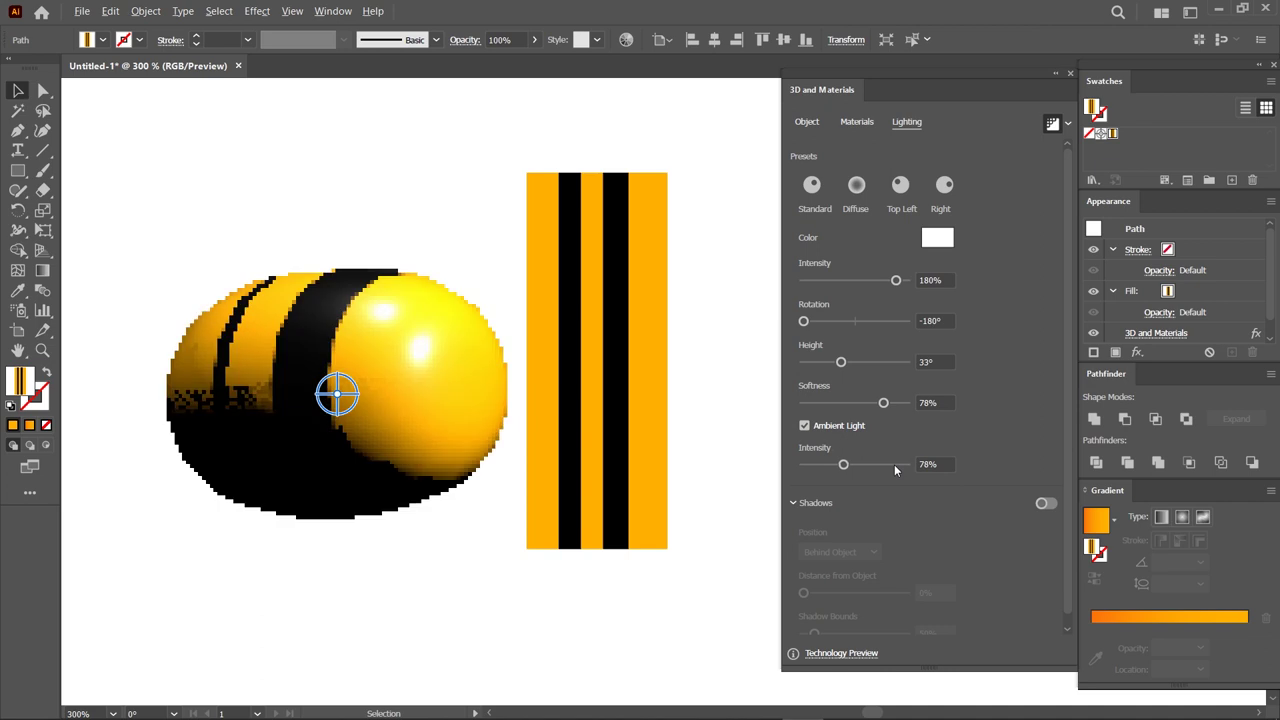
Lower the light intensity to about 160% and nudge the bee into position.
click(670, 577)
key(ctrl+minus)
key(ctrl+minus)
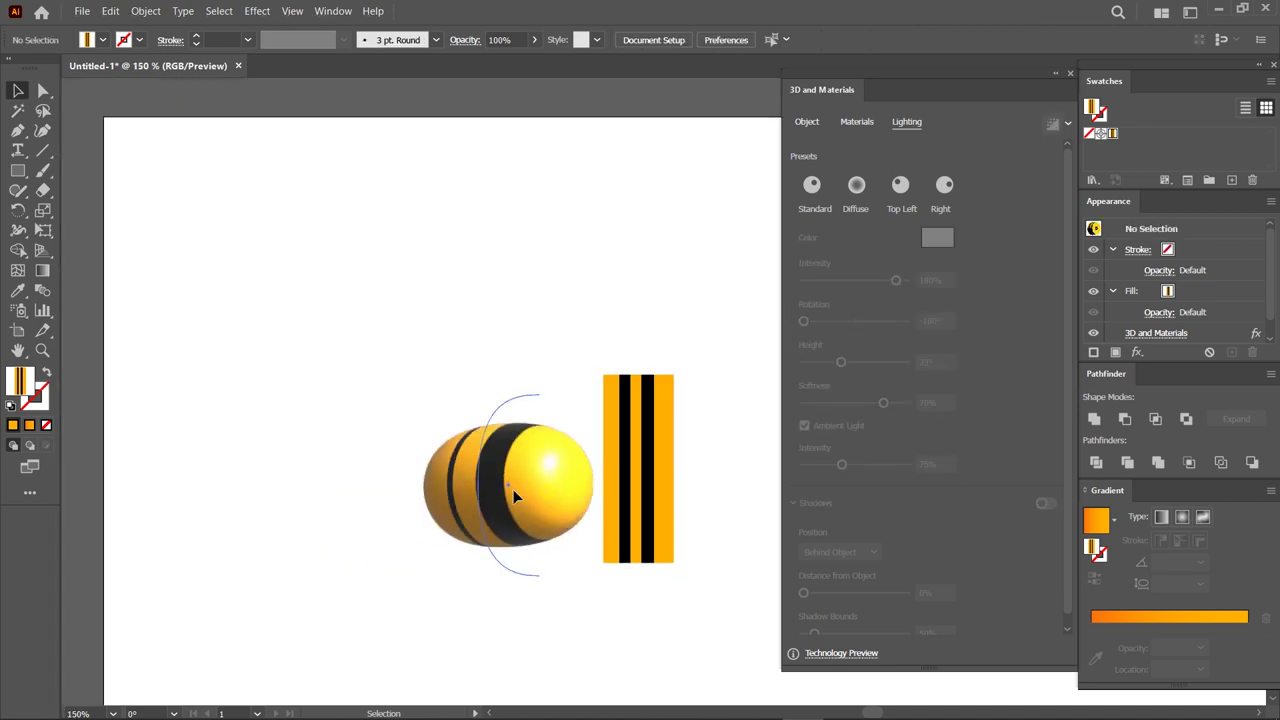
key(a)
click(410, 485)
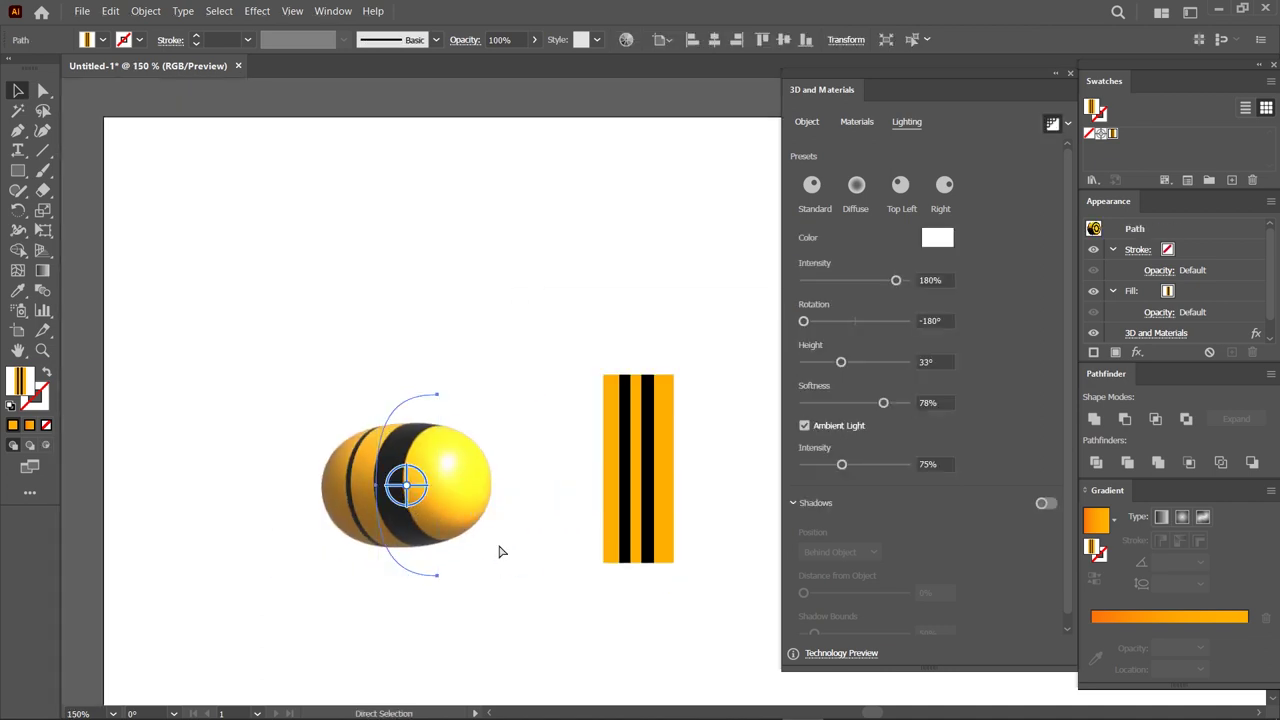
drag(501, 551, 502, 551)
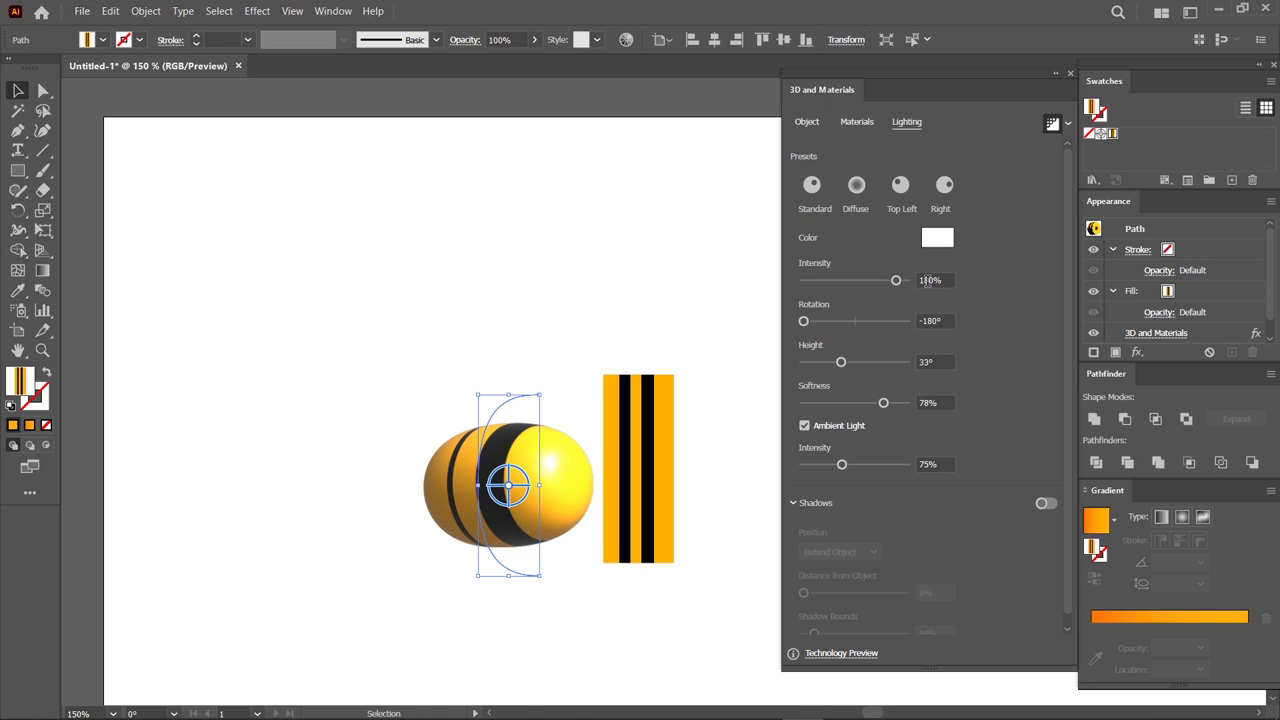
drag(894, 282, 886, 283)
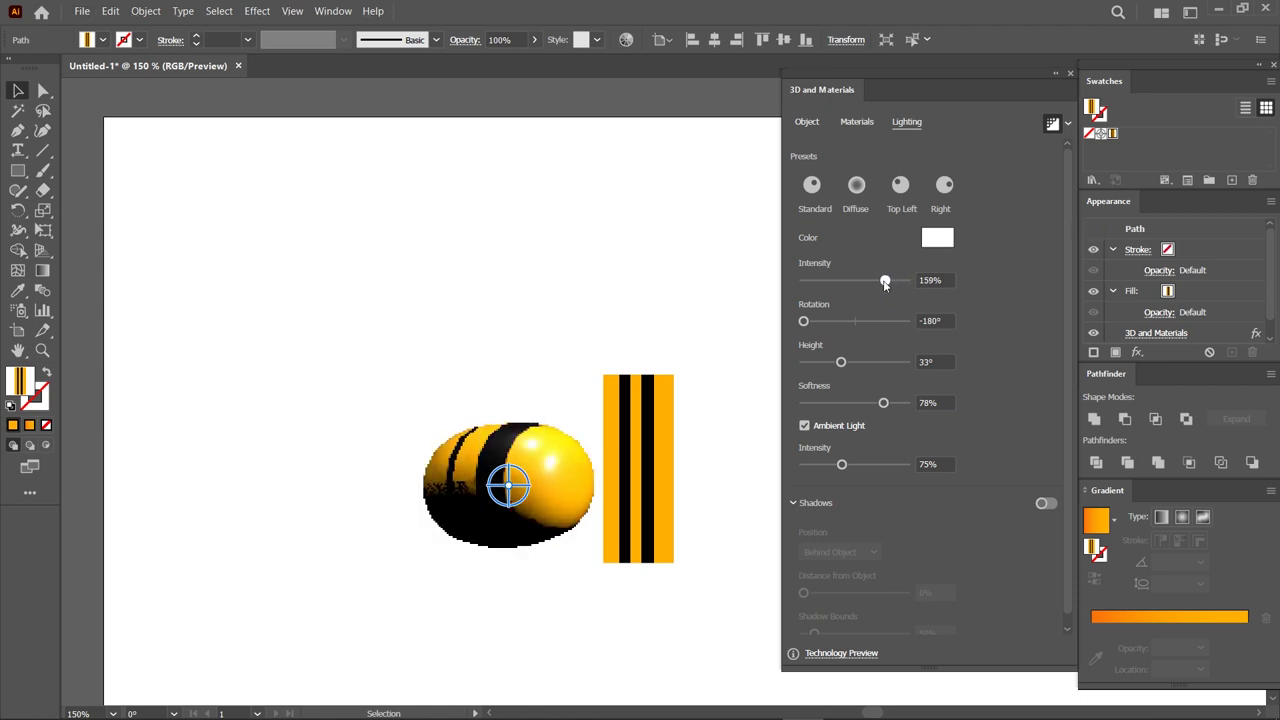
click(580, 549)
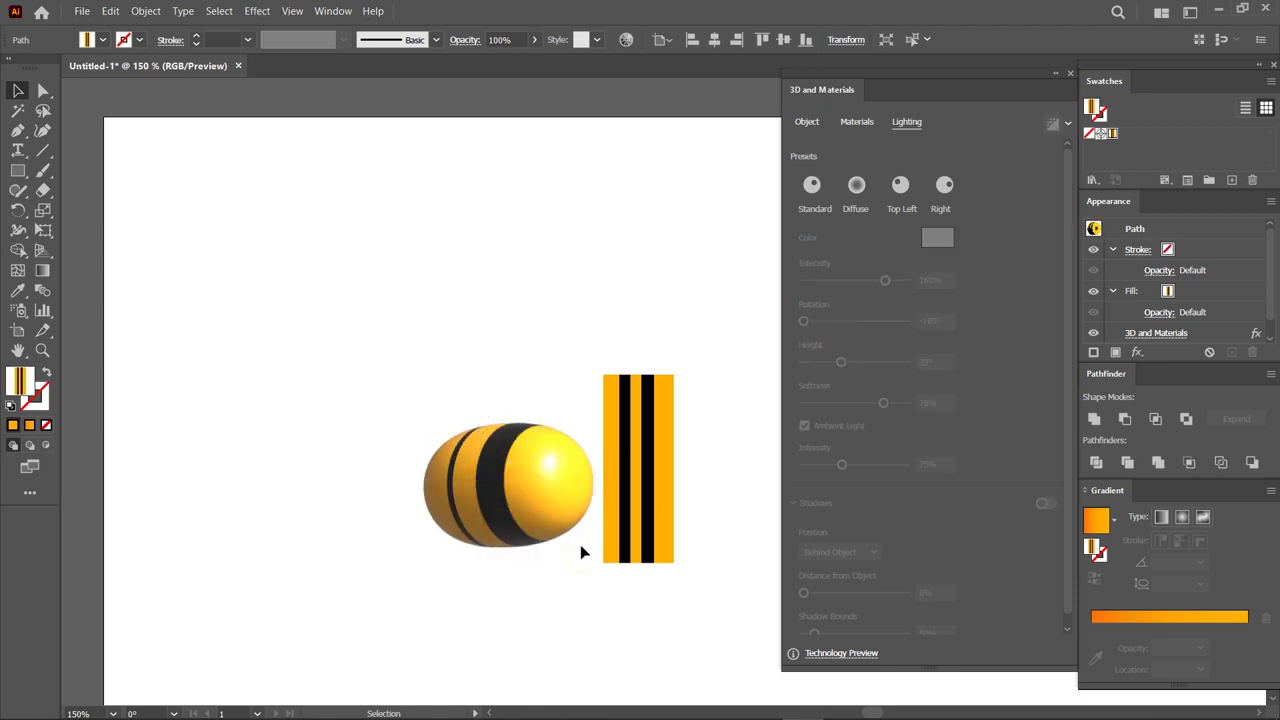
scroll(583, 530, up, 2)
drag(512, 464, 484, 448)
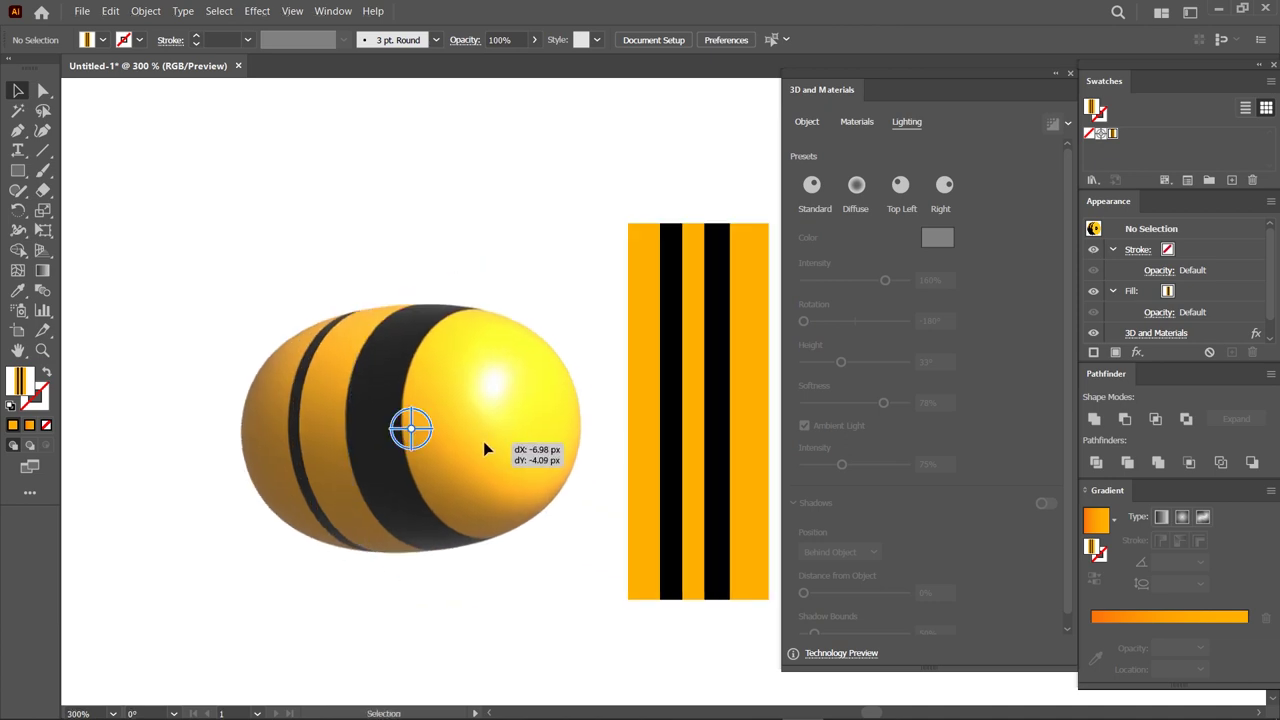
Draw a small orange circle above the bee.
drag(18, 170, 80, 214)
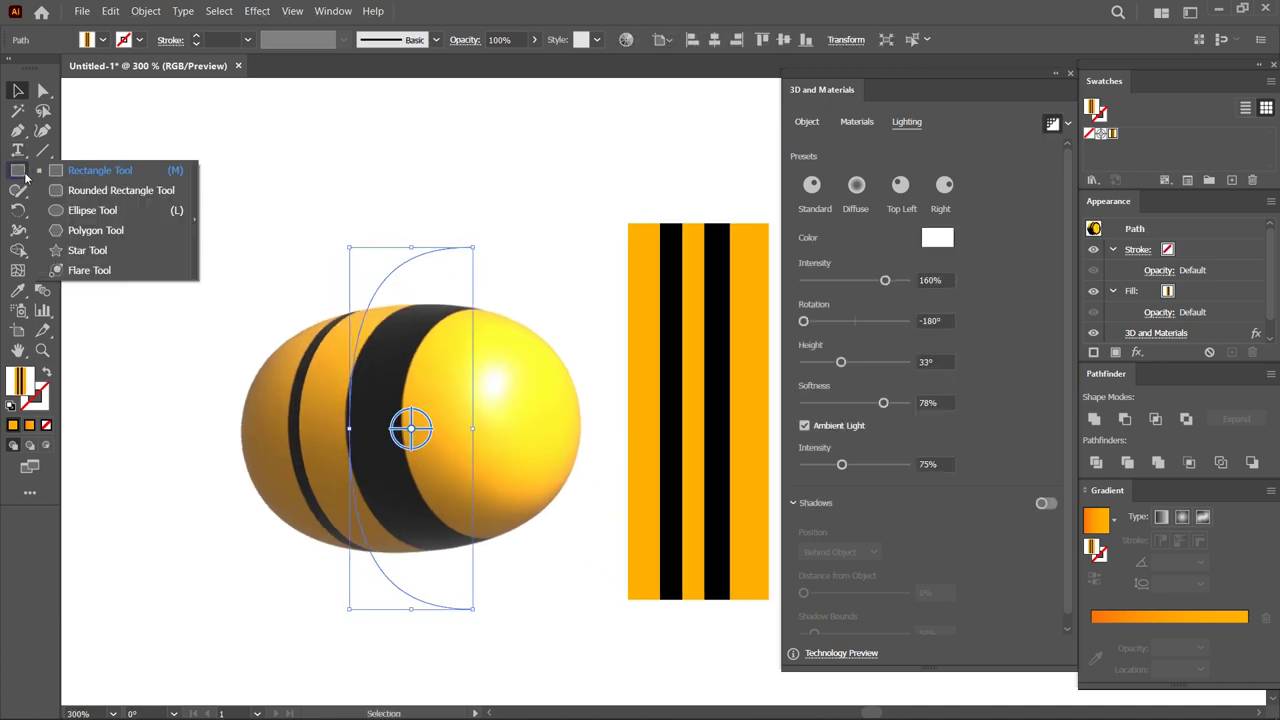
scroll(510, 290, up, 2)
scroll(515, 236, up, 2)
mouse_move(510, 238)
mouse_down()
mouse_move(531, 263)
mouse_move(544, 258)
mouse_up()
click(15, 90)
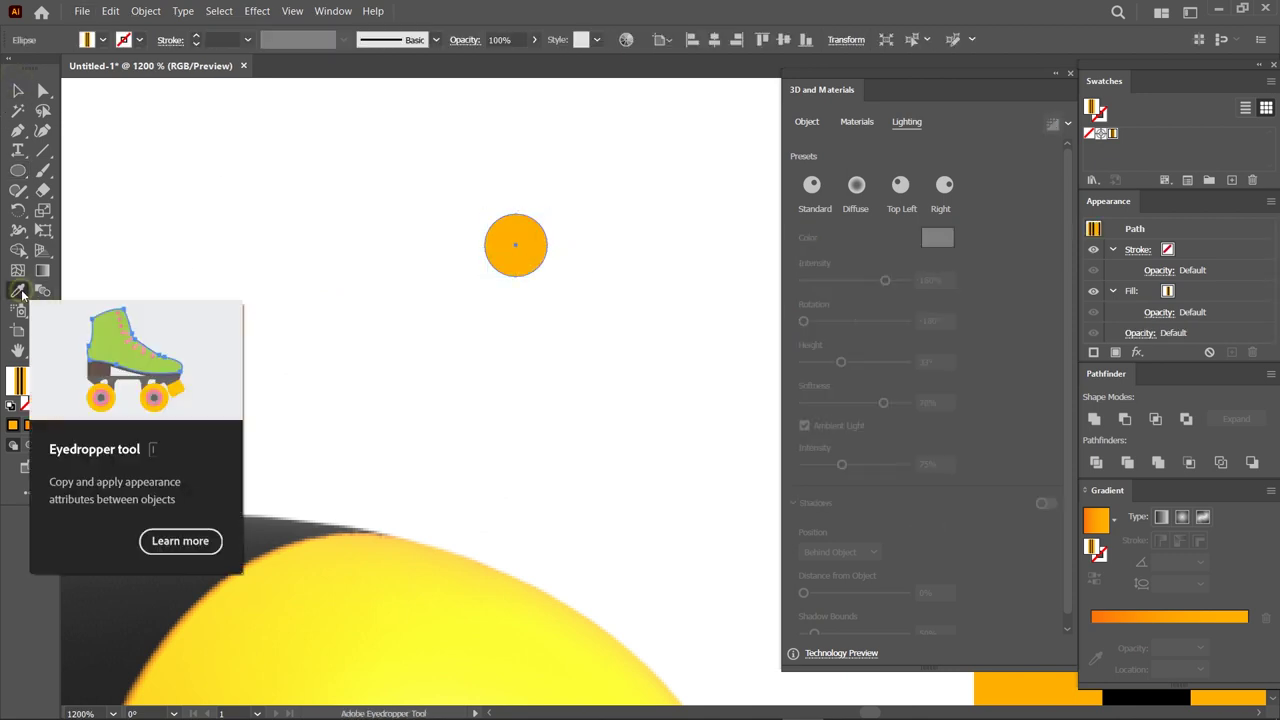
Give the small circle a black #000000 fill and Alt-drag a copy up and right.
click(18, 290)
scroll(494, 274, down, 1)
scroll(460, 330, down, 3)
click(204, 600)
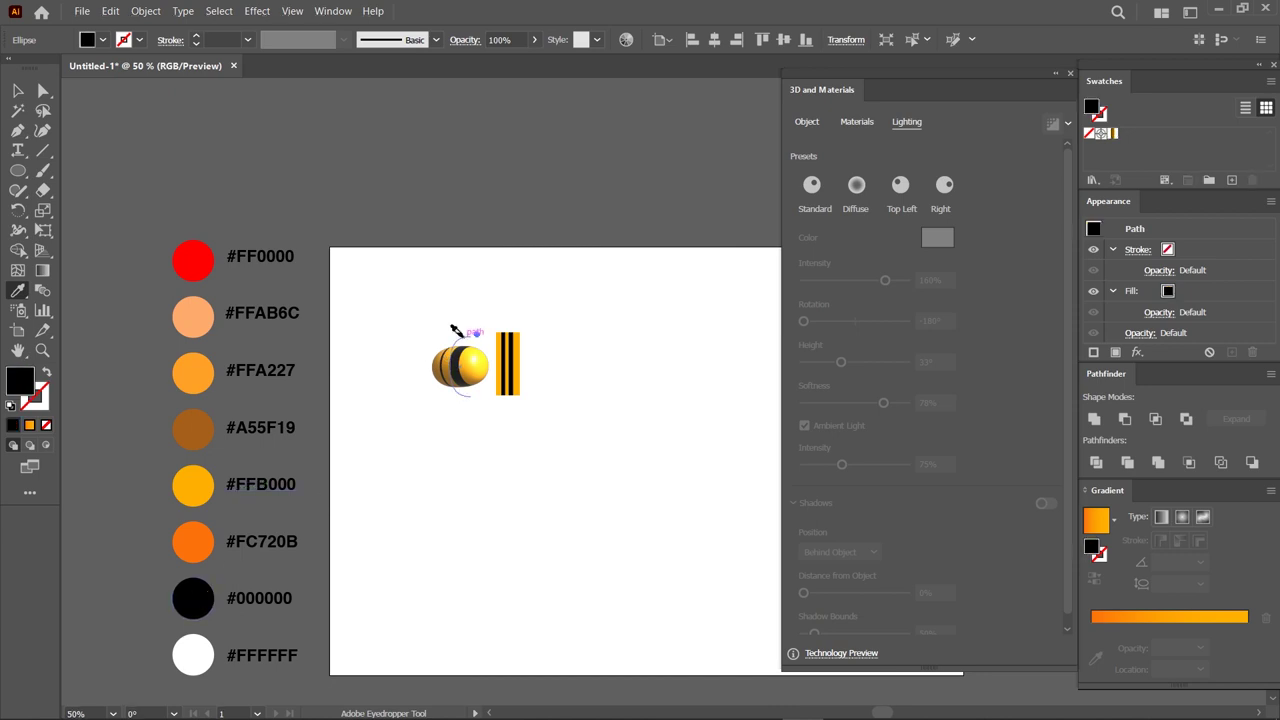
scroll(470, 330, up, 6)
scroll(560, 300, up, 3)
click(20, 92)
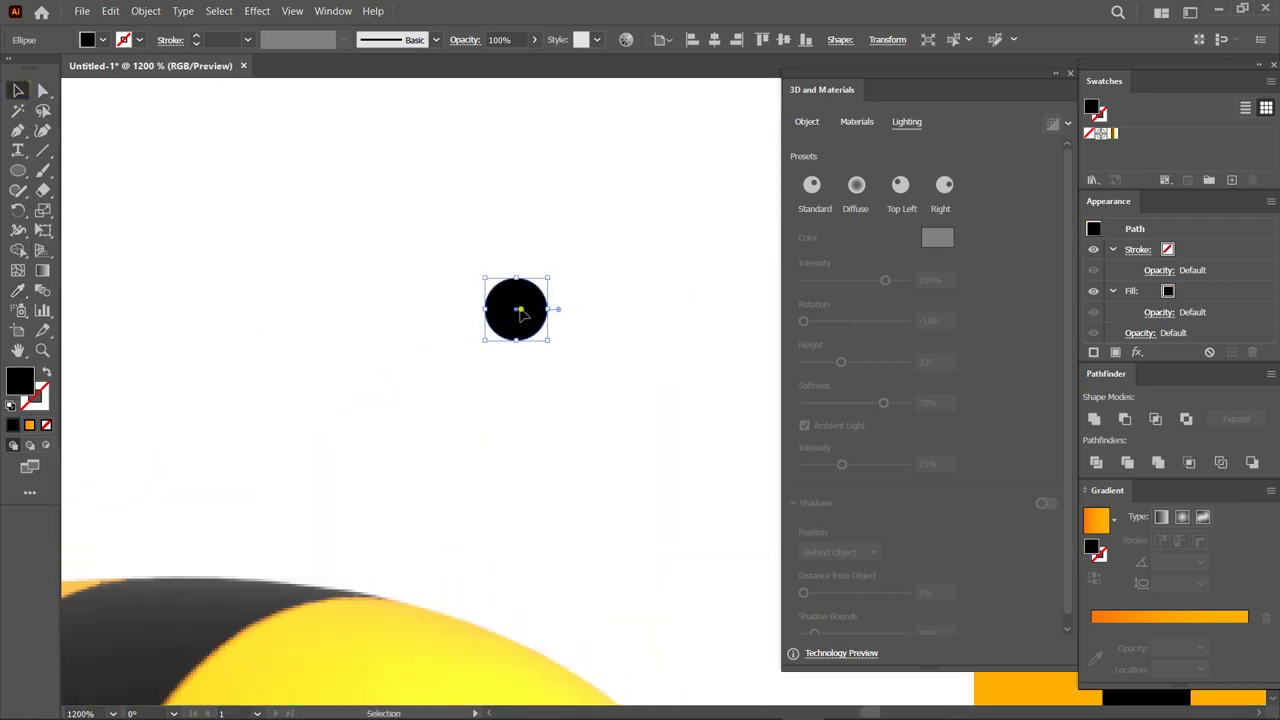
drag(516, 309, 641, 273)
Draw crossing lines through the copied circle and centre them on it.
click(42, 150)
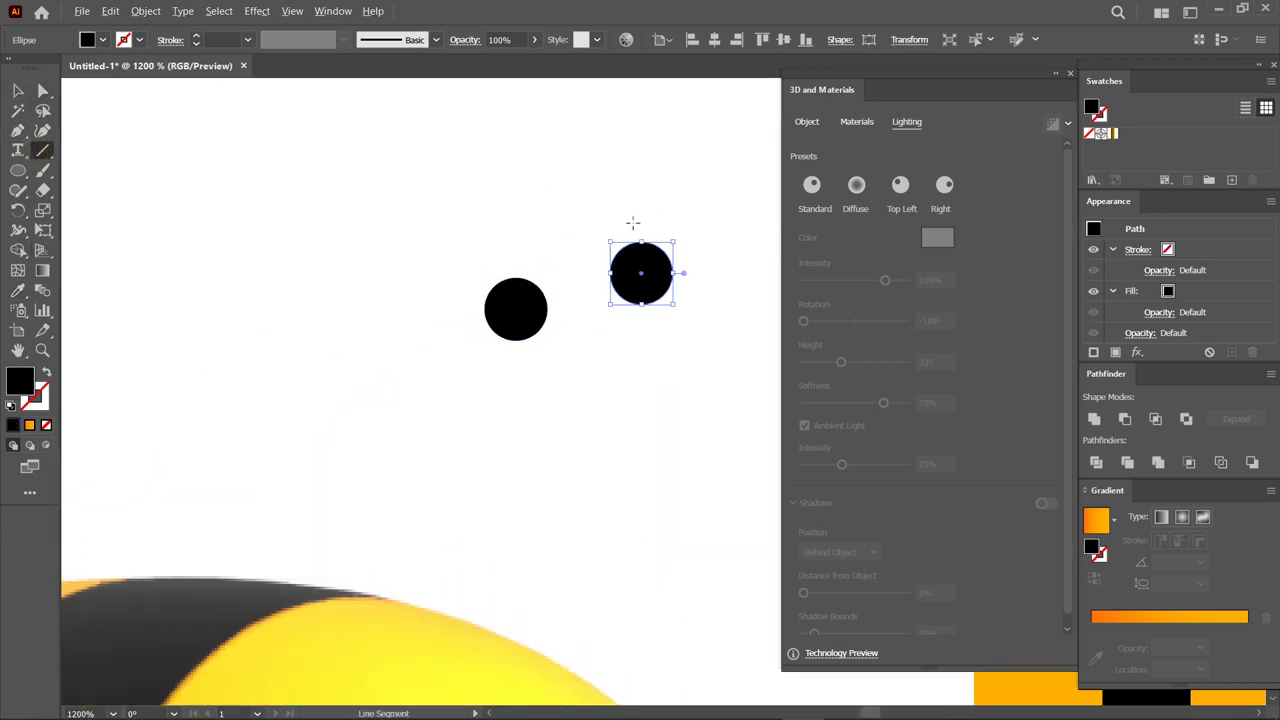
scroll(680, 270, up, 2)
mouse_move(602, 276)
mouse_down()
mouse_move(652, 212)
mouse_move(503, 271)
mouse_up()
key(v)
drag(545, 157, 667, 366)
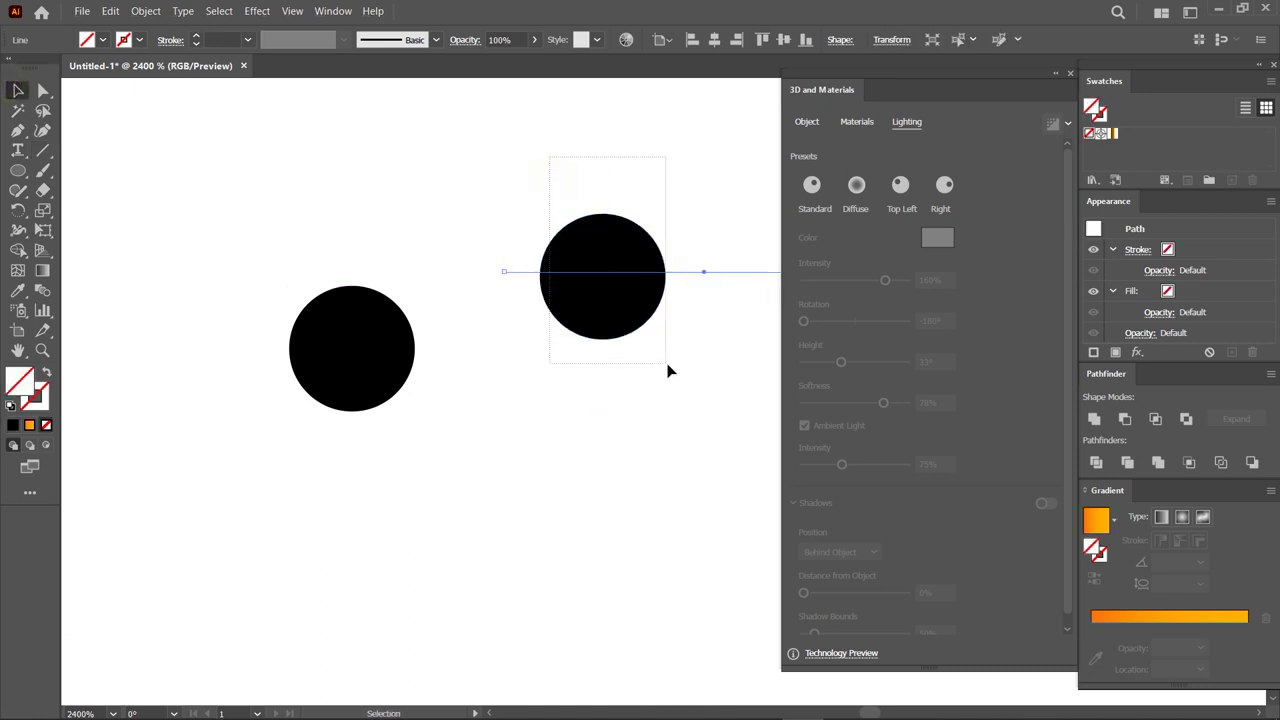
click(714, 39)
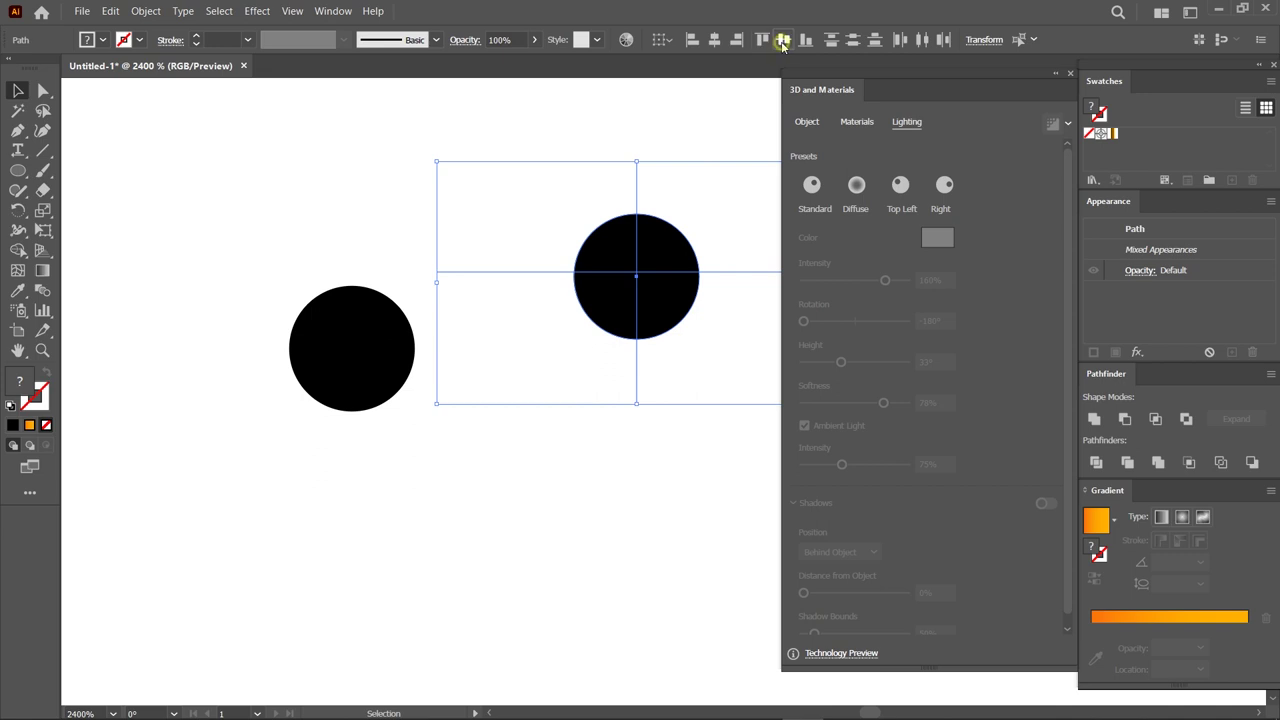
Use Shape Builder to keep only the top-left quarter-circle, then move it down-left.
click(19, 250)
drag(610, 320, 677, 300)
drag(636, 160, 520, 263)
drag(588, 395, 588, 396)
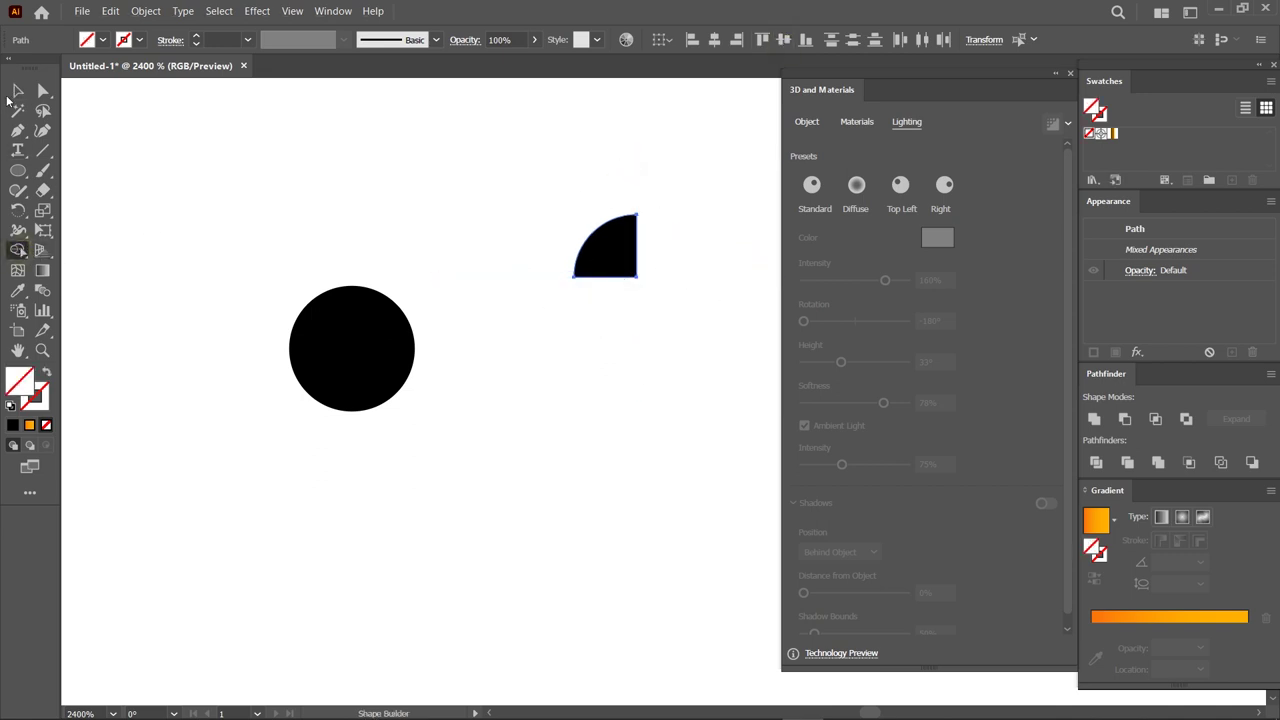
key(v)
drag(608, 251, 497, 410)
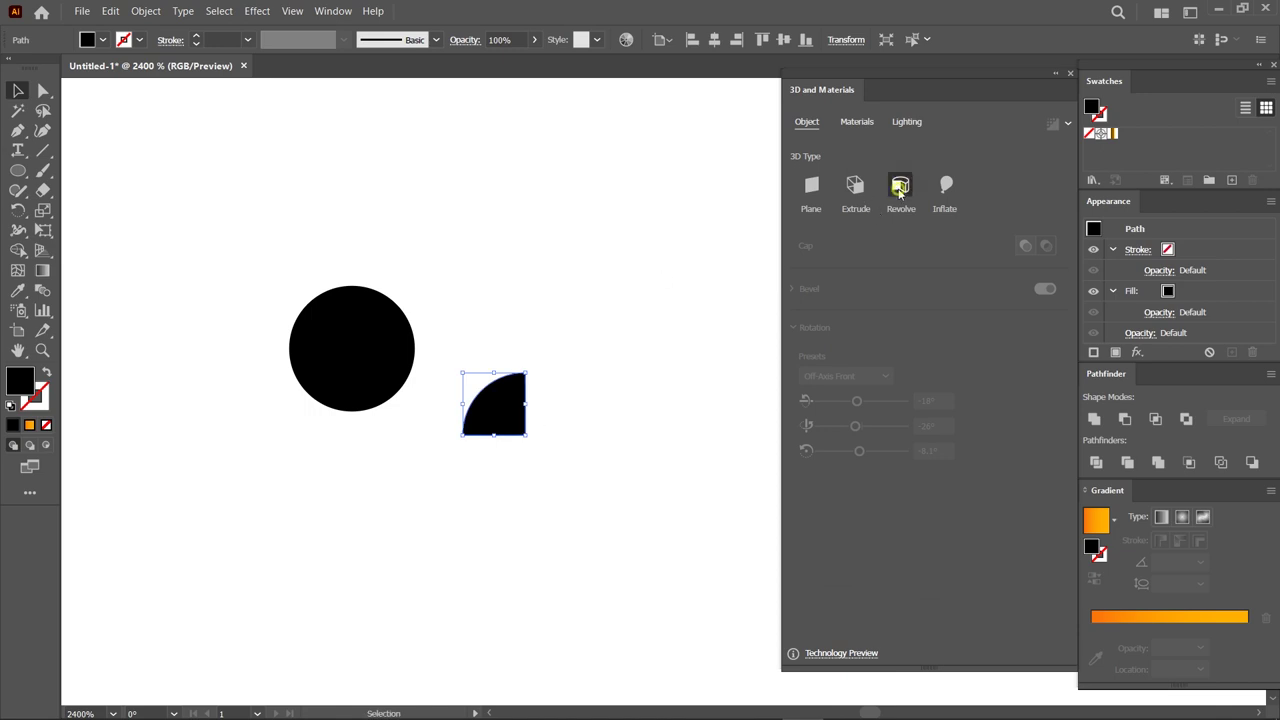
Revolve the black quarter-circle into a dome and place it on the bee's head.
click(899, 188)
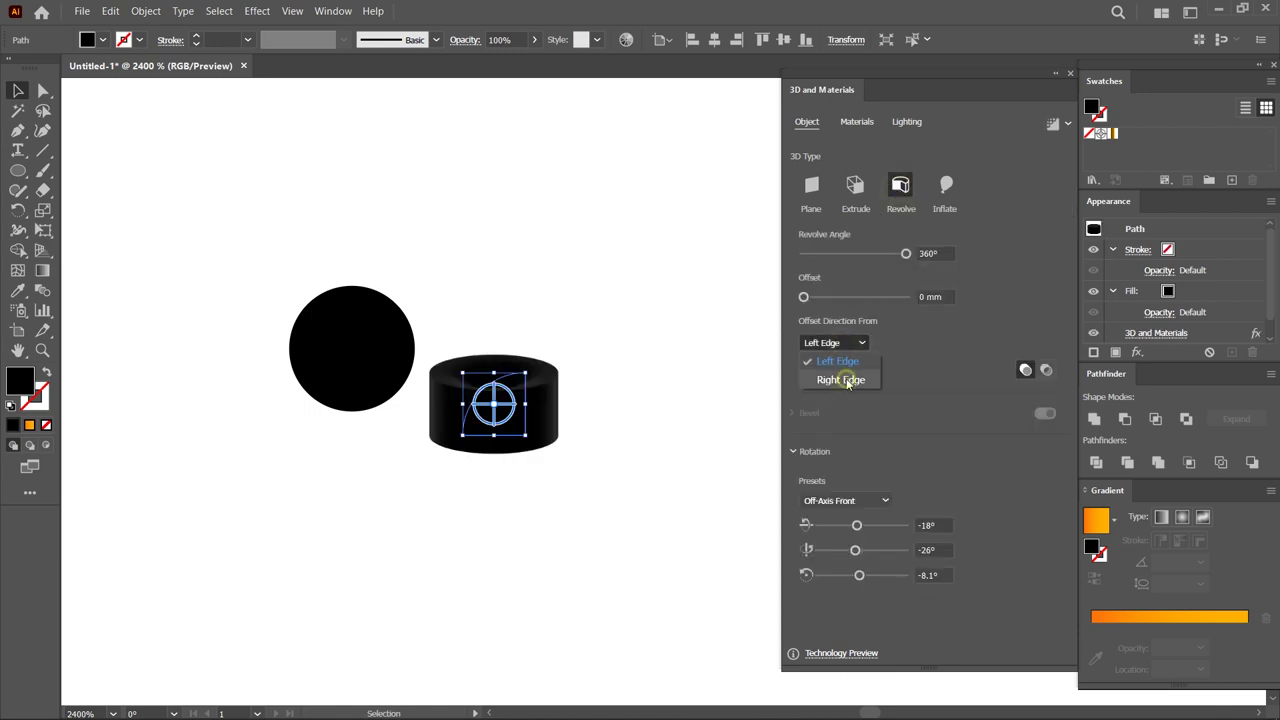
click(847, 380)
scroll(620, 395, down, 5)
scroll(608, 340, down, 2)
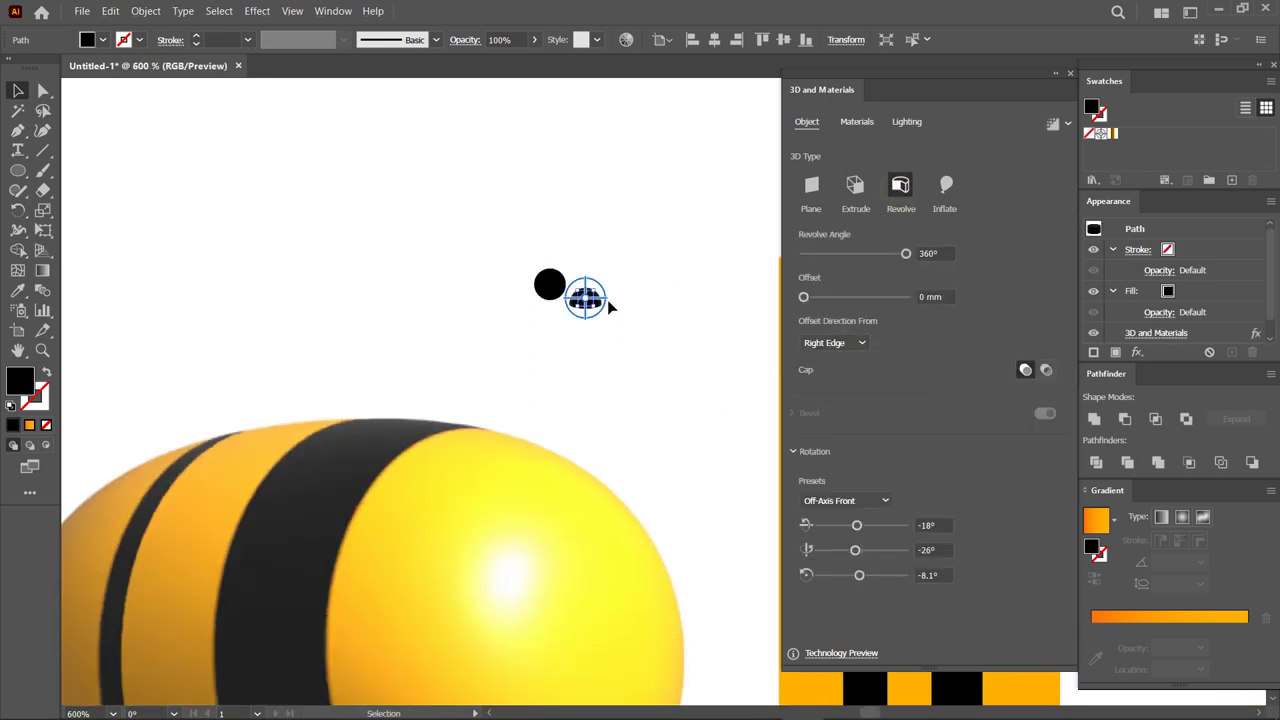
scroll(574, 286, down, 1)
scroll(600, 284, up, 1)
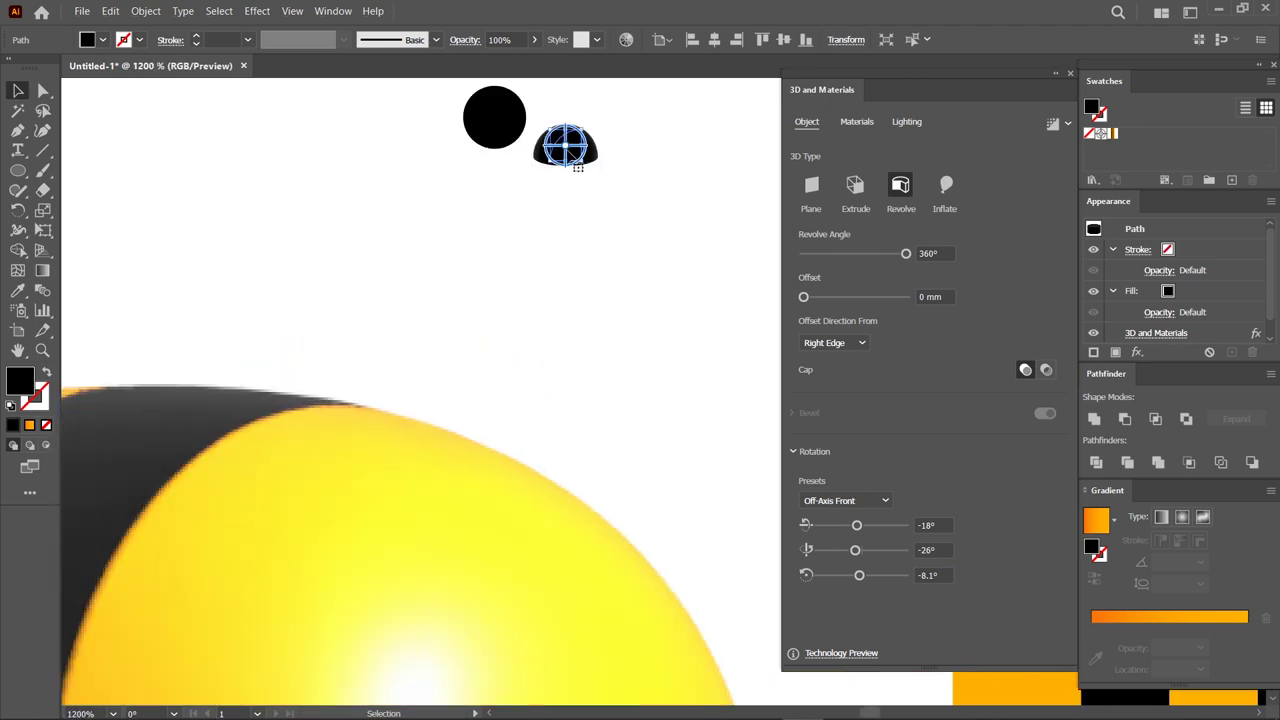
mouse_move(570, 150)
mouse_down()
mouse_move(604, 527)
mouse_move(598, 638)
mouse_up()
scroll(600, 437, down, 1)
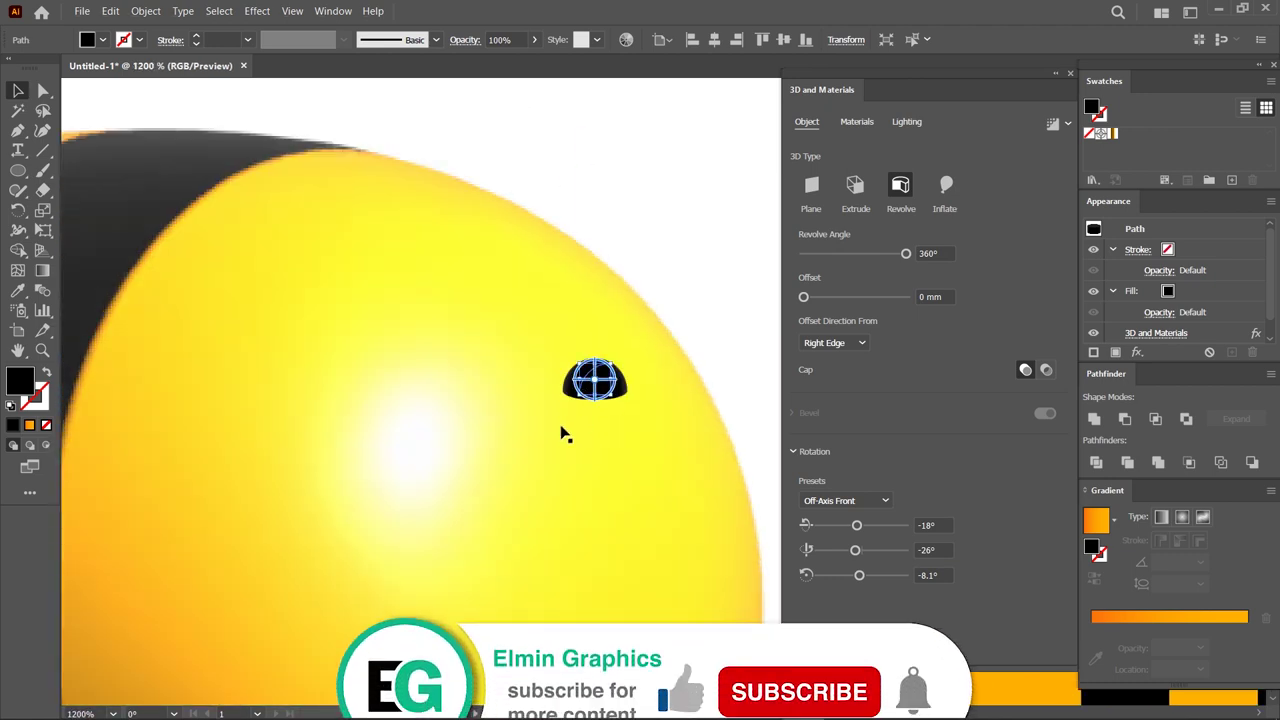
scroll(588, 403, up, 1)
mouse_move(588, 347)
mouse_down()
mouse_move(444, 358)
mouse_move(458, 392)
mouse_up()
scroll(444, 358, up, 1)
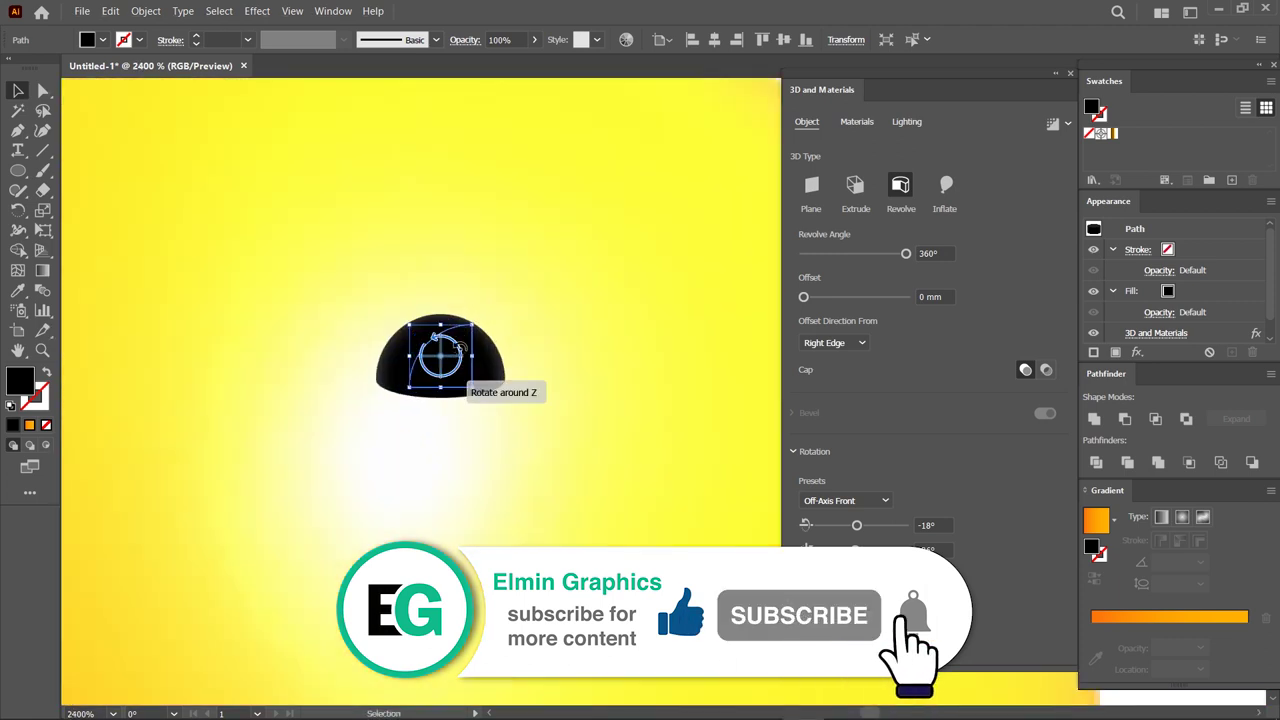
Rotate the dome into a sphere, enable ray-traced rendering, and nudge it into place.
mouse_move(440, 355)
mouse_down()
mouse_move(433, 377)
mouse_move(440, 355)
mouse_move(419, 371)
mouse_move(438, 392)
mouse_move(442, 367)
mouse_up()
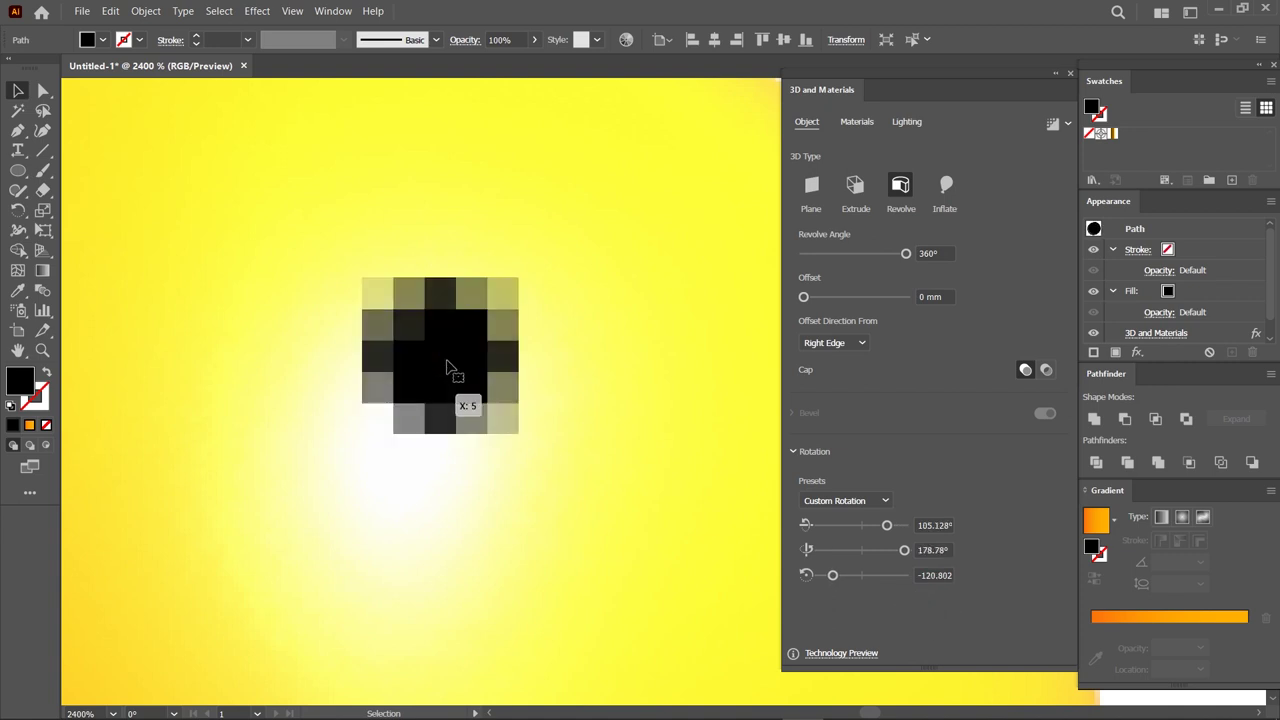
click(443, 372)
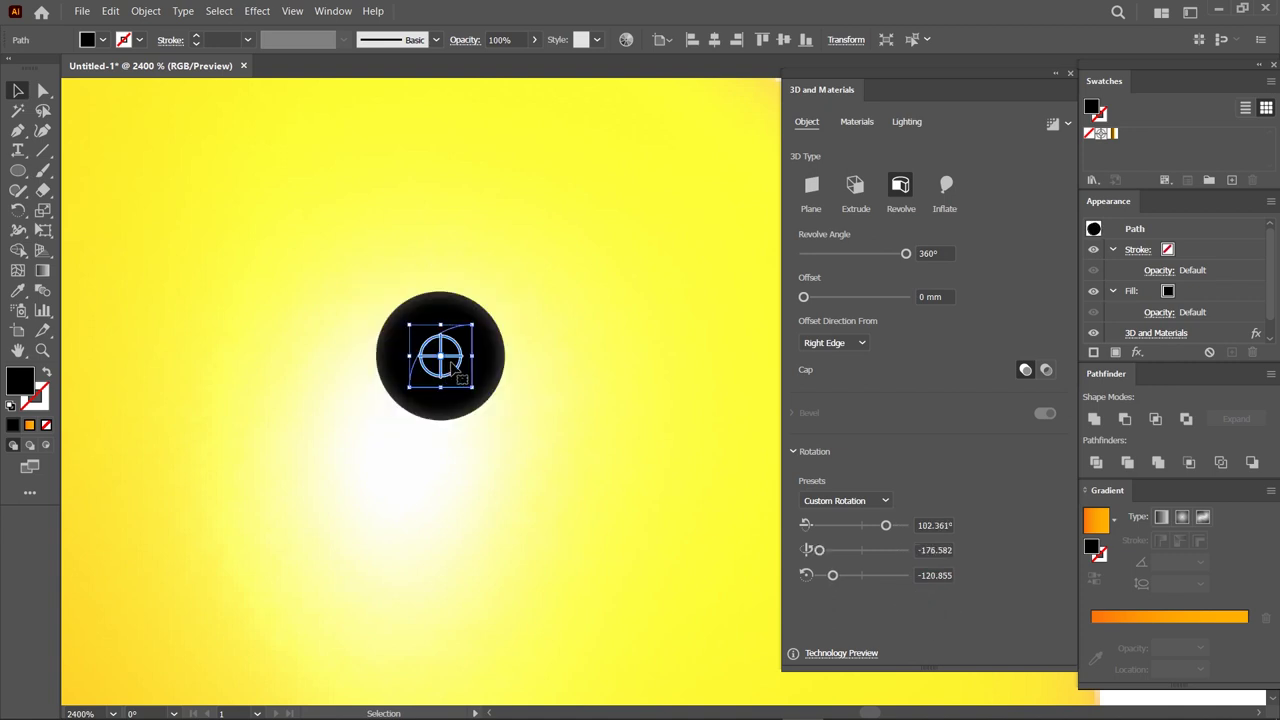
drag(458, 369, 472, 368)
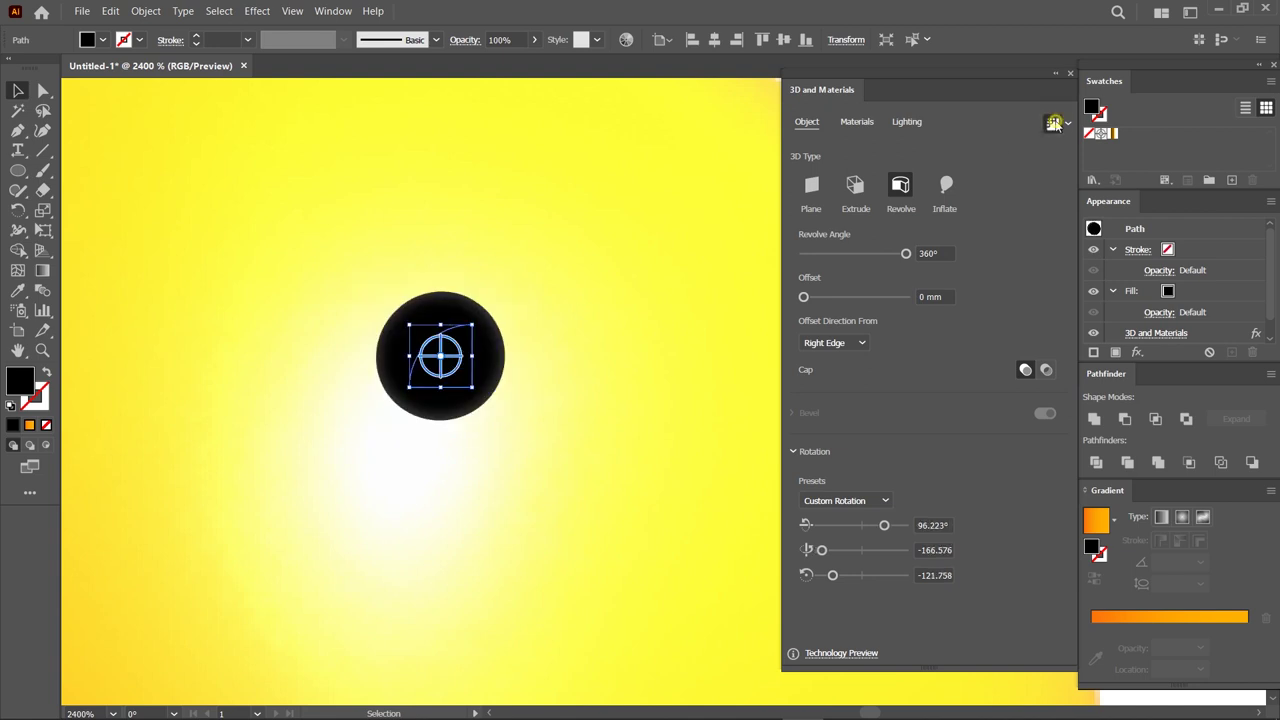
click(1053, 123)
mouse_move(484, 370)
mouse_down()
mouse_move(519, 355)
mouse_move(463, 359)
mouse_up()
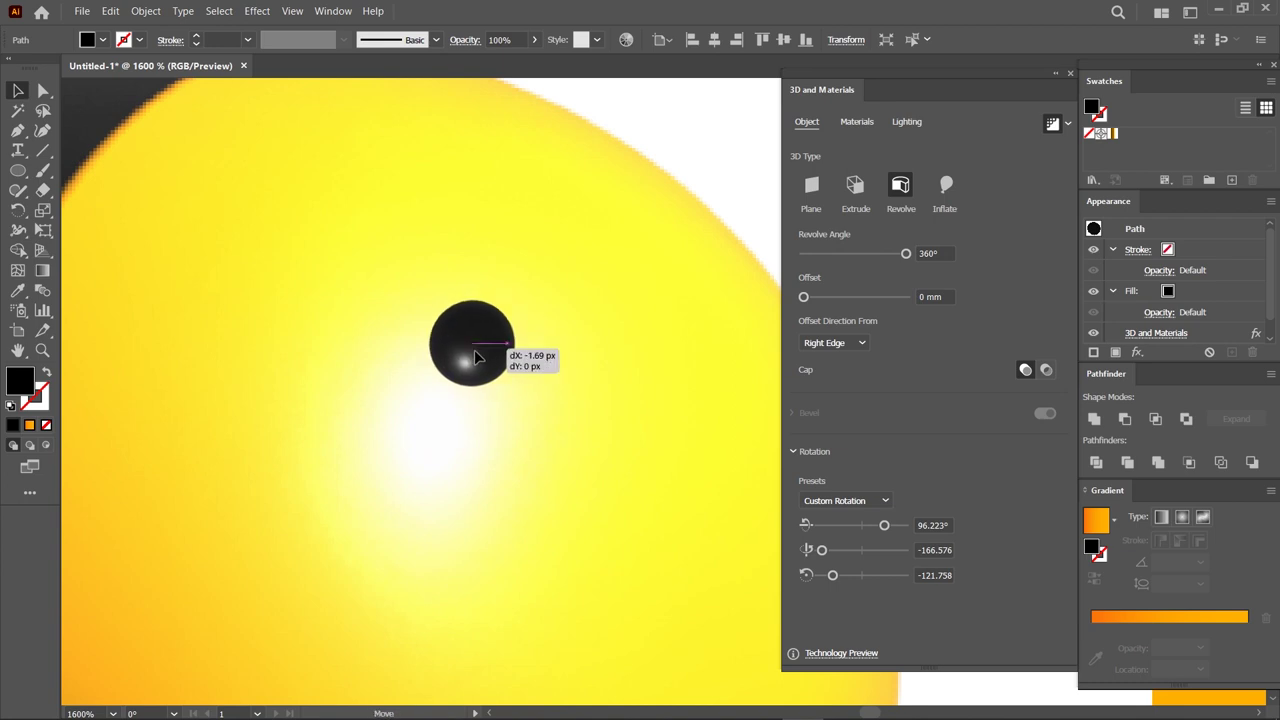
Relight the eye with lower light Height and new Rotation, then Alt-drag a 3D-rotated copy up-right.
click(893, 122)
mouse_move(819, 366)
mouse_down()
mouse_move(803, 362)
mouse_move(850, 321)
mouse_move(901, 321)
mouse_up()
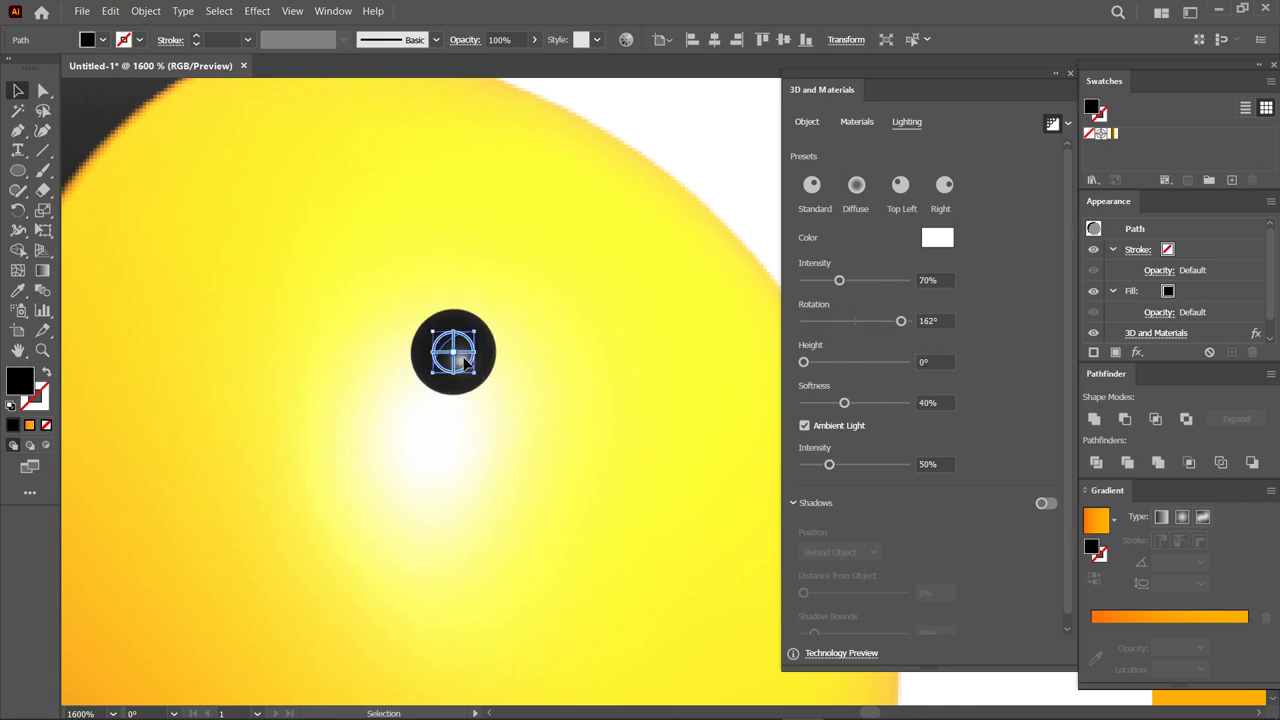
drag(466, 364, 683, 272)
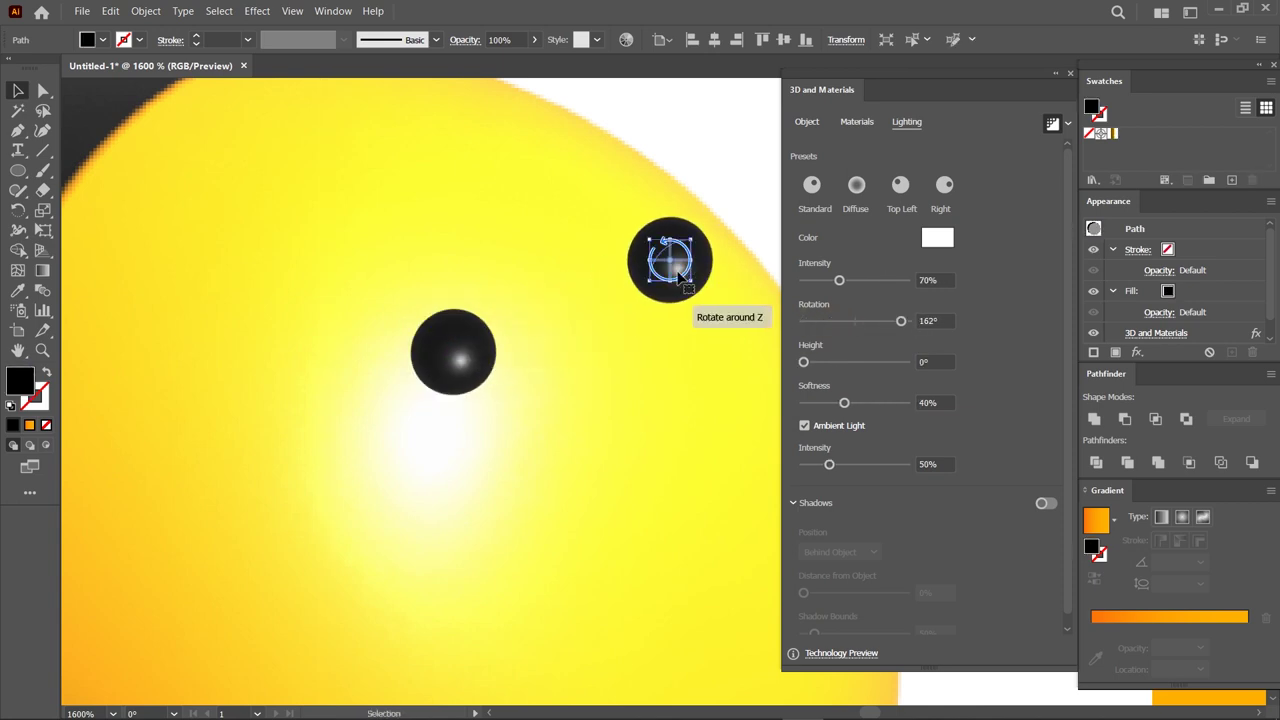
drag(683, 275, 689, 235)
scroll(686, 257, up, 1)
Shift the left eye slightly left and re-rotate it so both eyes sit side by side.
drag(359, 401, 311, 388)
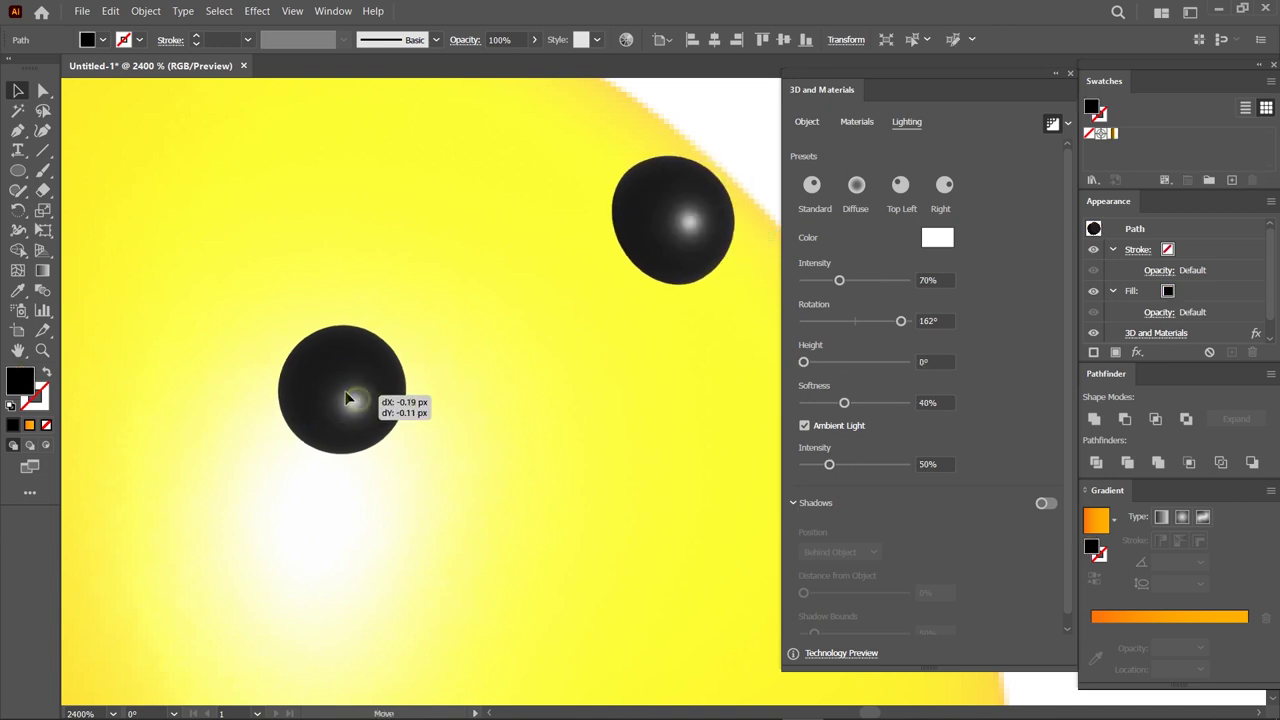
scroll(500, 395, down, 4)
click(649, 280)
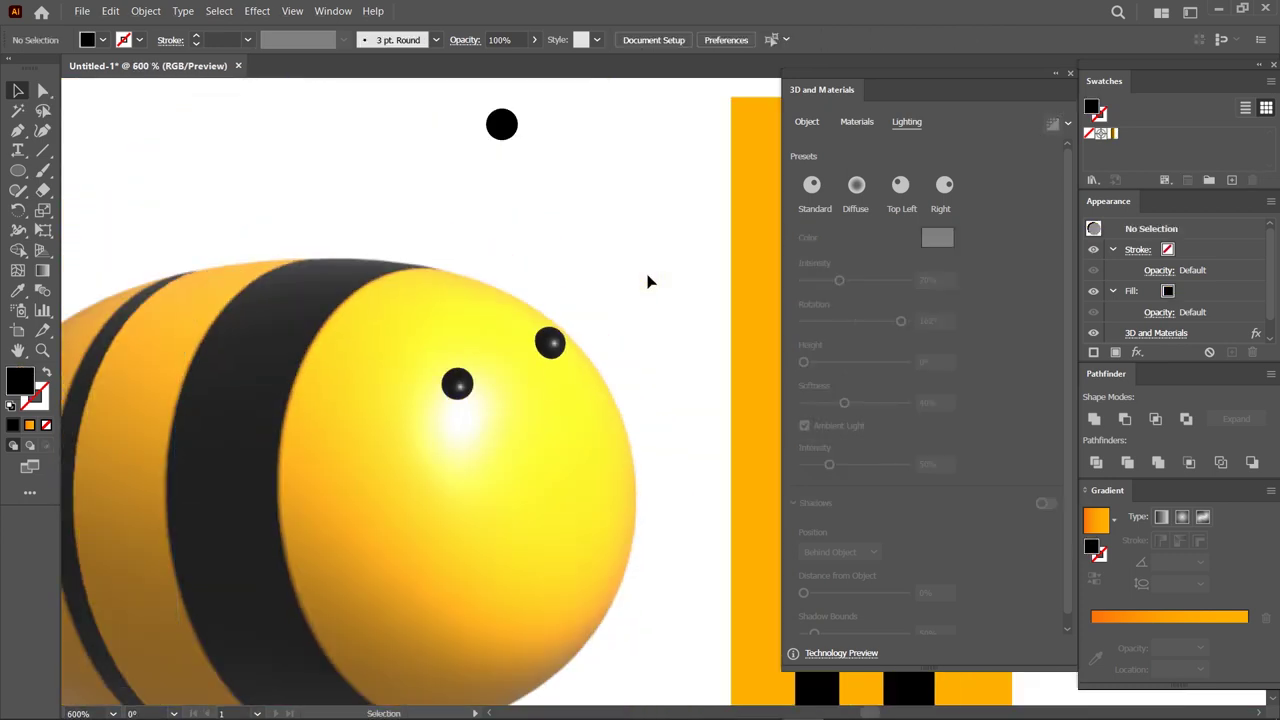
scroll(452, 398, up, 4)
click(453, 396)
drag(453, 396, 453, 397)
drag(465, 377, 503, 385)
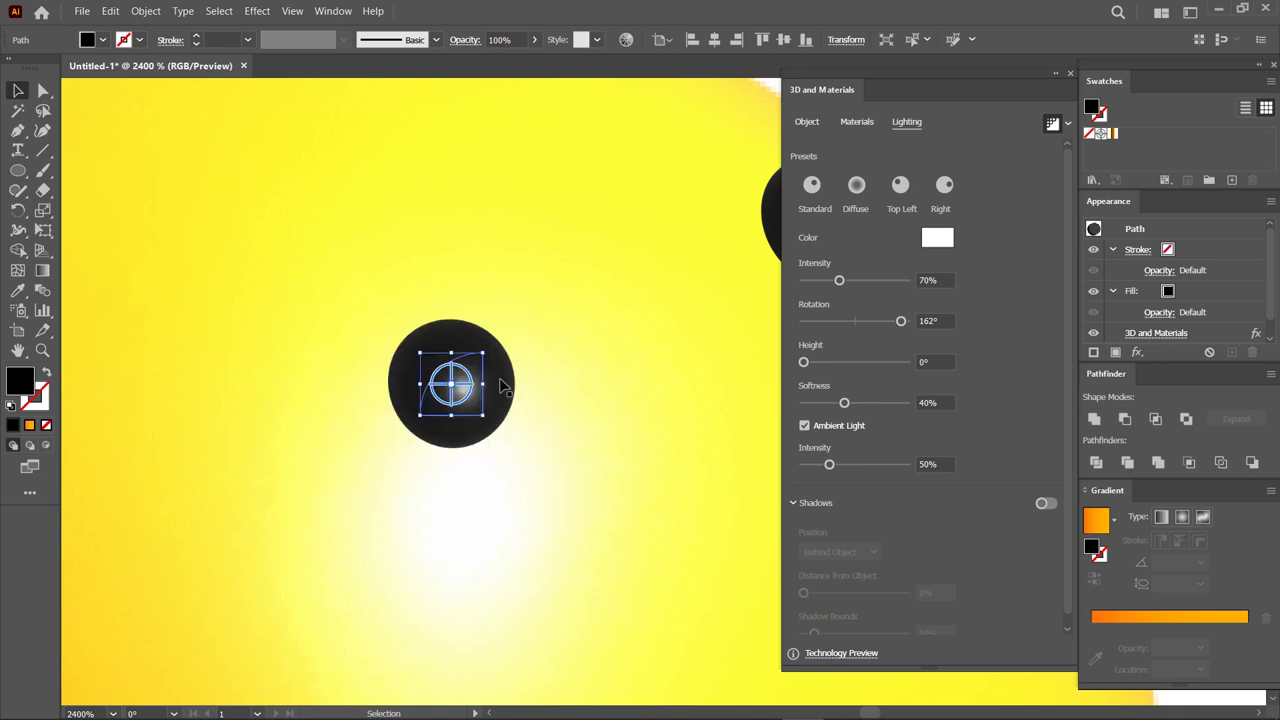
scroll(463, 397, down, 3)
scroll(631, 286, down, 3)
click(631, 286)
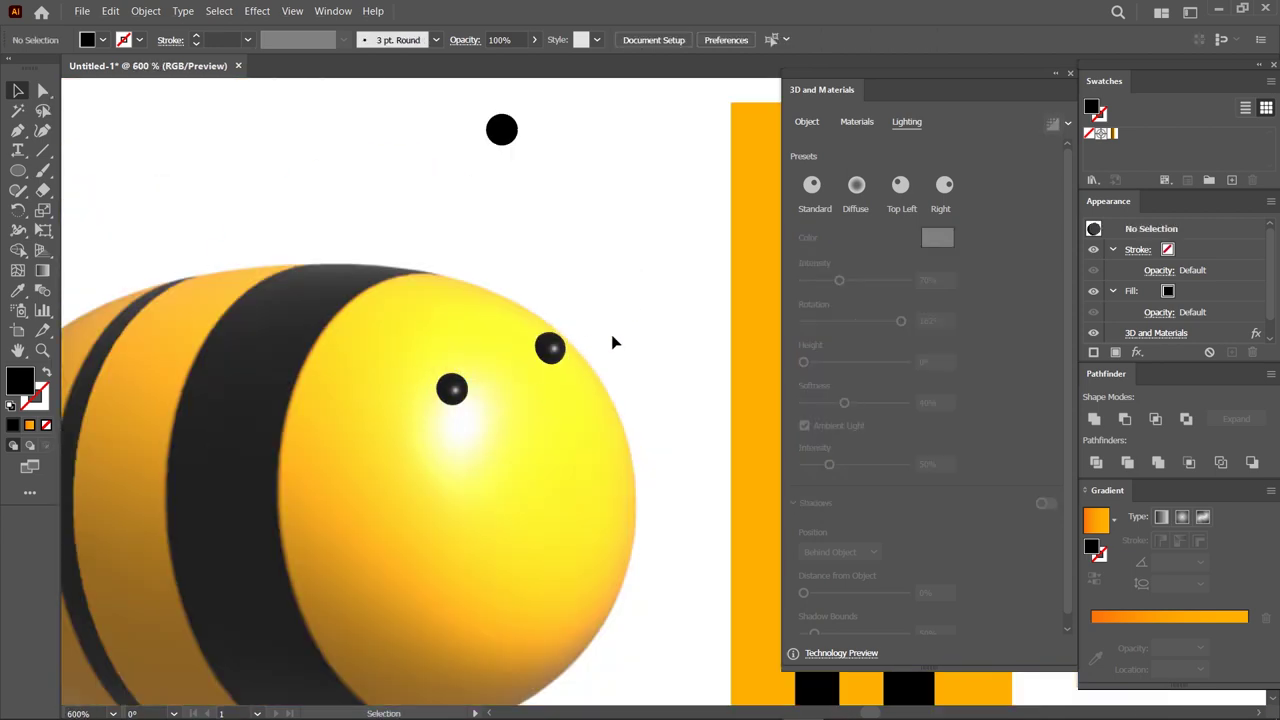
scroll(611, 343, down, 1)
scroll(611, 343, up, 2)
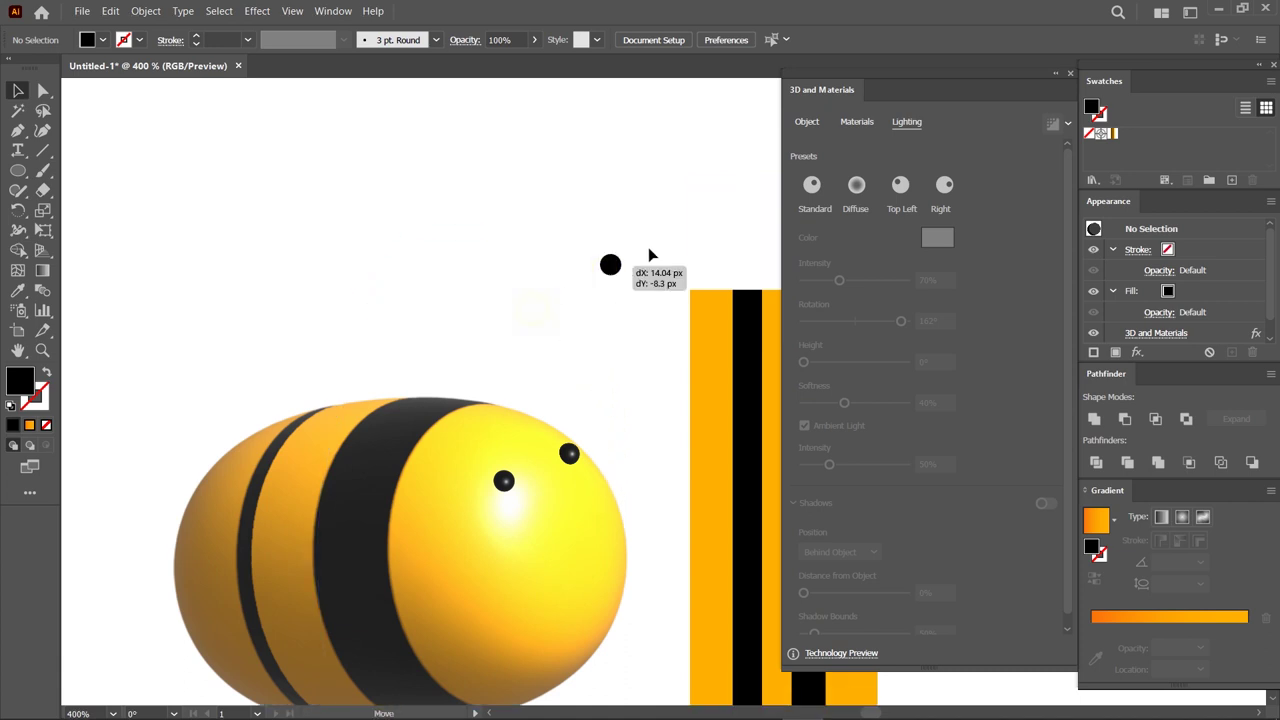
Draw a thin black triangle above the bee's head with the Pen Tool.
click(18, 133)
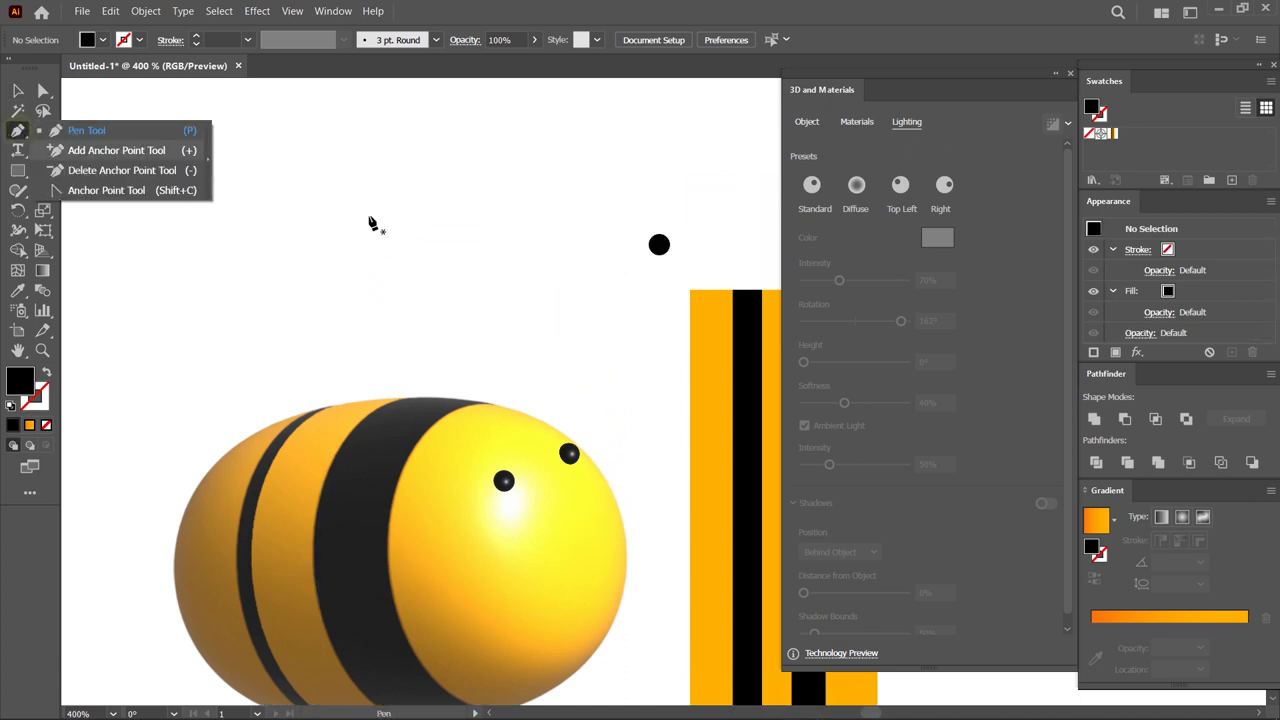
click(559, 217)
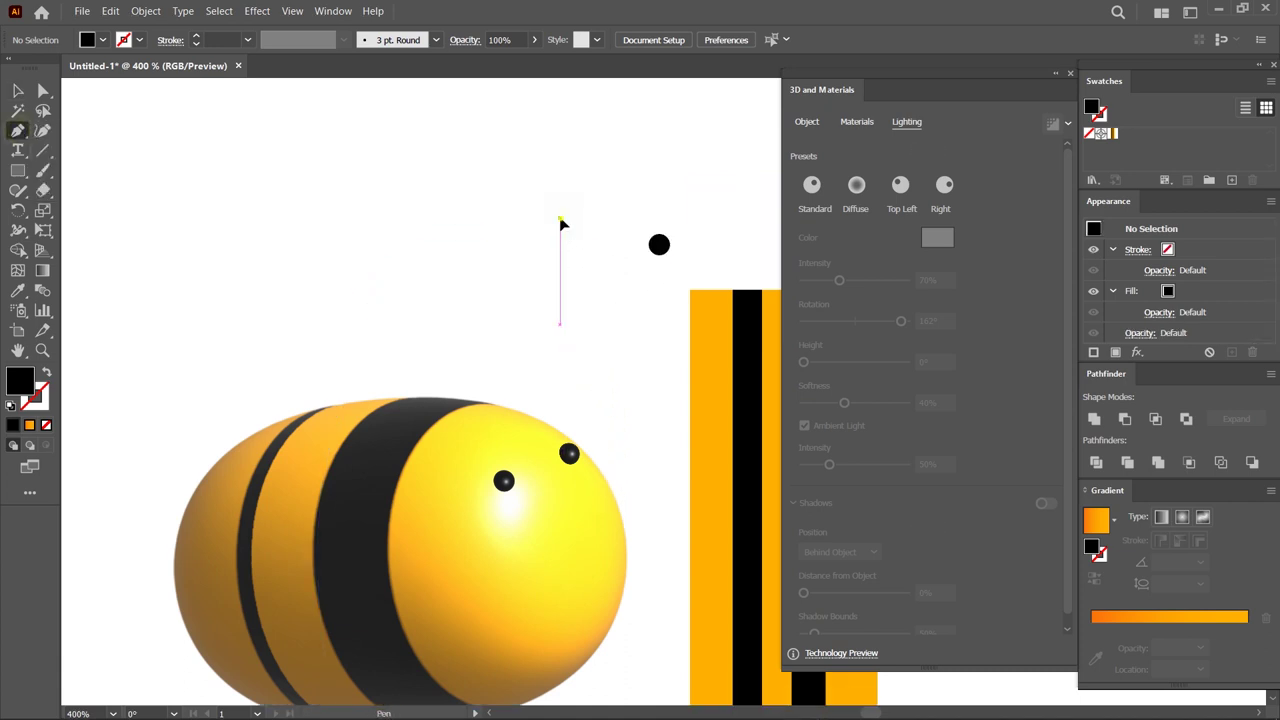
click(543, 281)
click(559, 281)
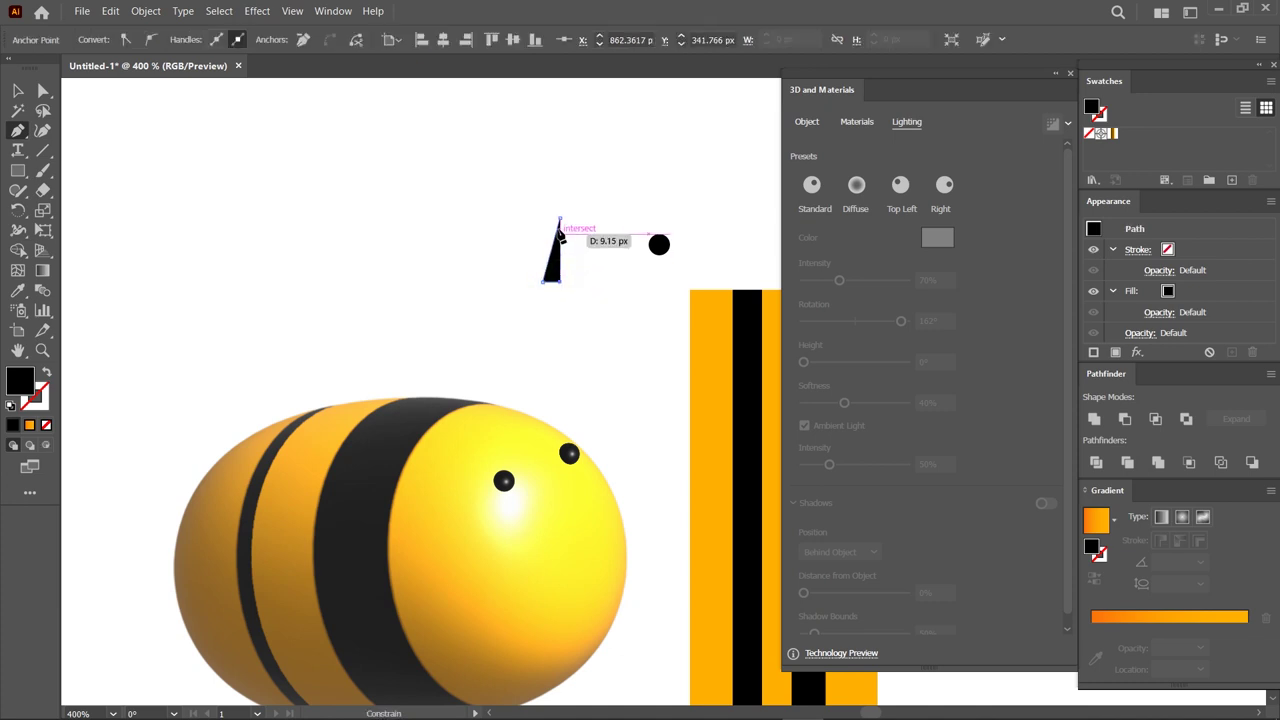
click(559, 217)
Draw a second, taller sliver triangle and move it lower down.
scroll(604, 236, up, 1)
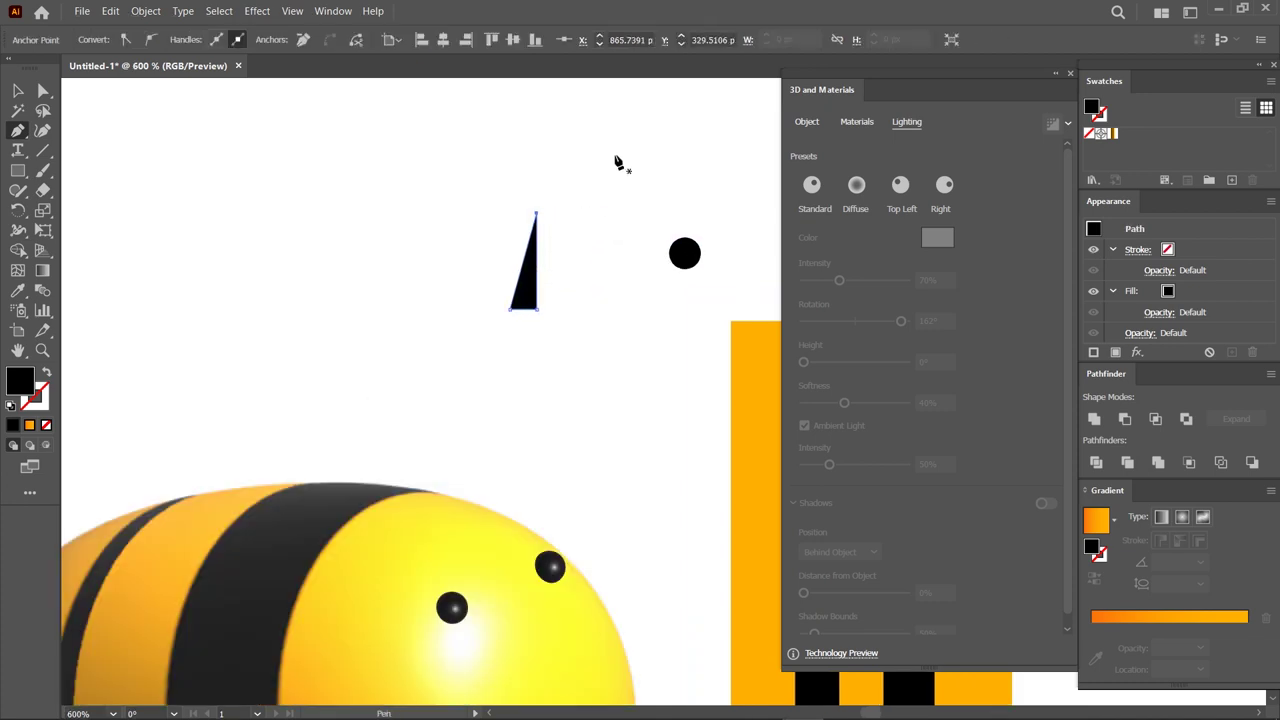
click(620, 121)
click(620, 303)
click(620, 120)
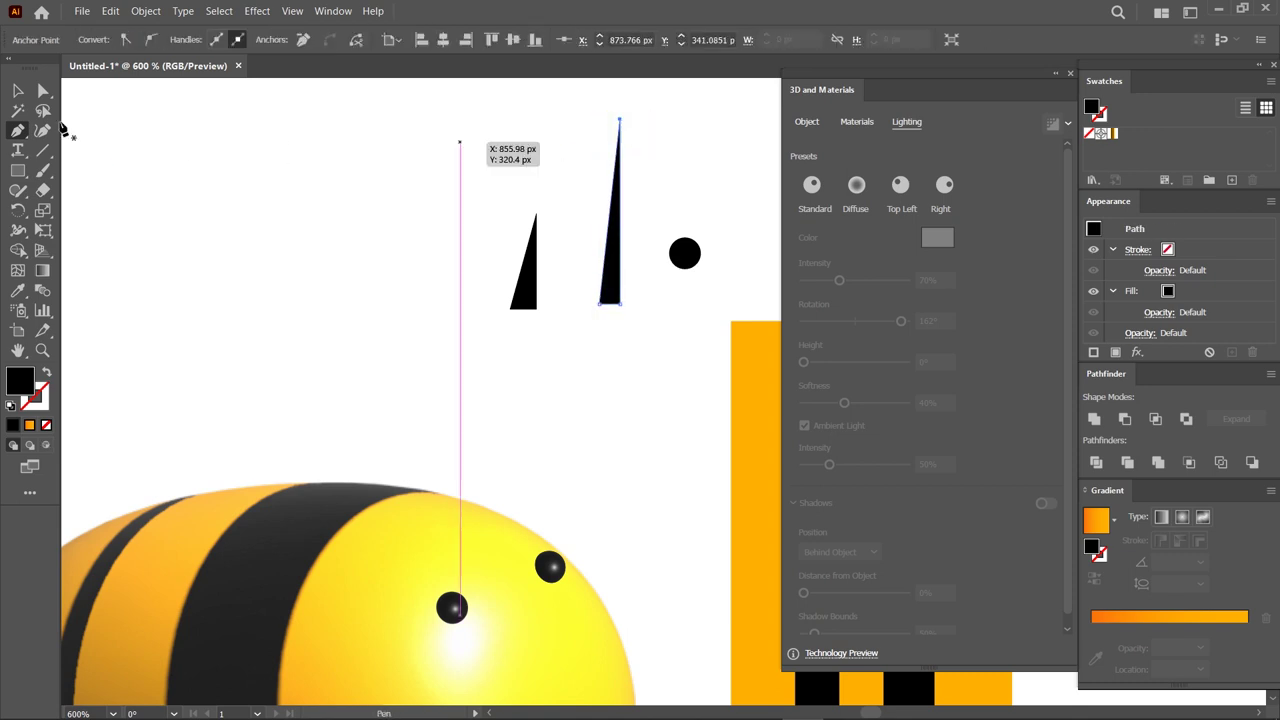
click(17, 90)
click(470, 285)
mouse_move(606, 271)
mouse_down()
mouse_move(608, 449)
mouse_move(590, 445)
mouse_up()
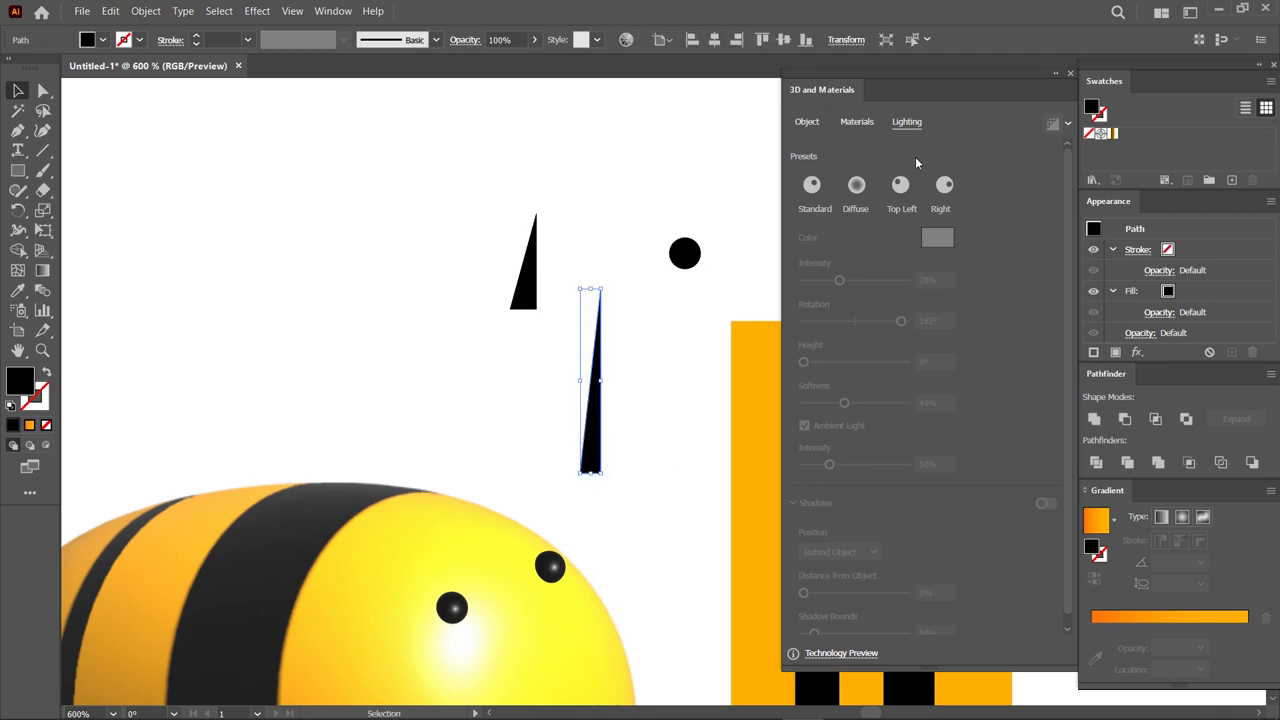
click(807, 122)
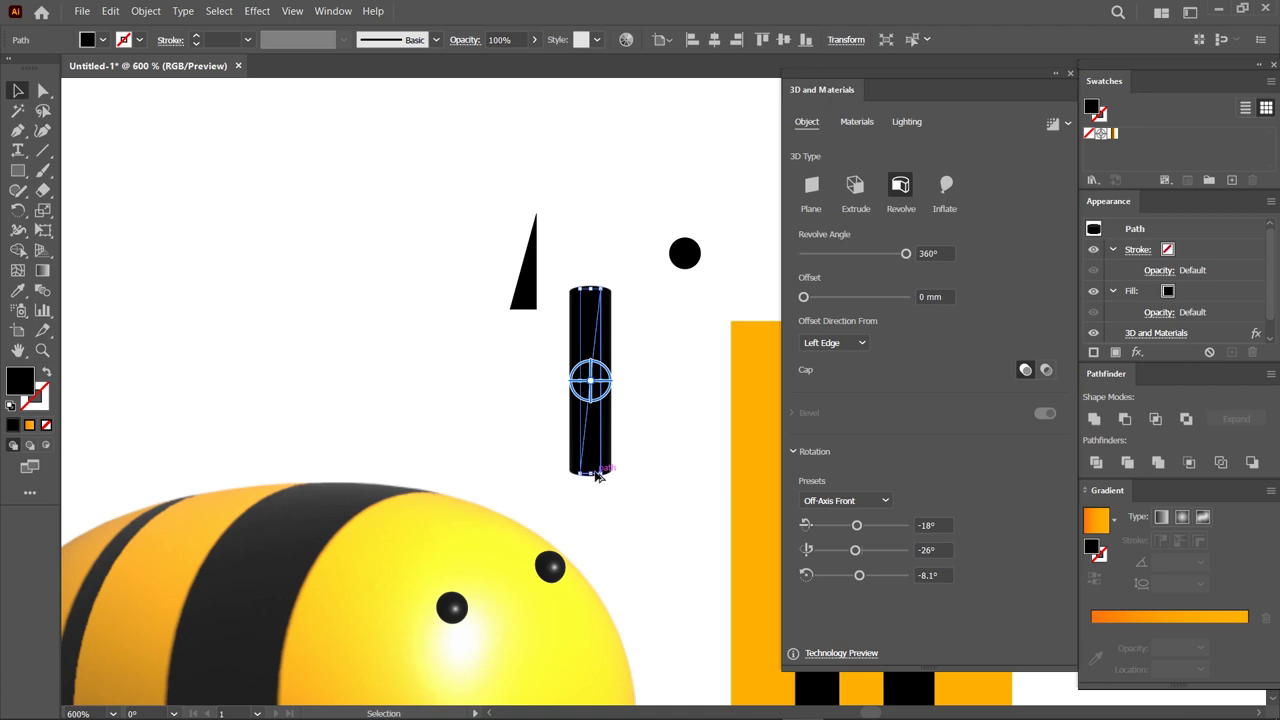
Revolve the sliver with Offset Direction From Right Edge and place the cone on the bee's head.
scroll(595, 476, up, 1)
click(815, 343)
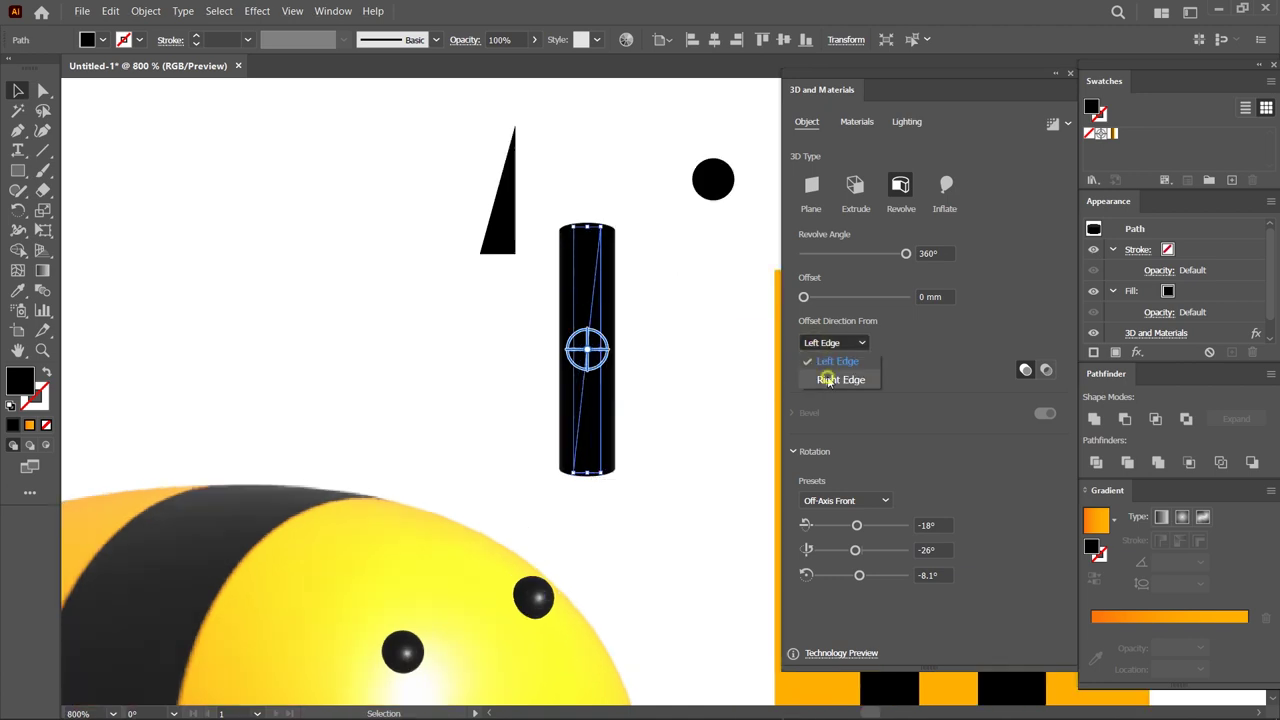
click(829, 376)
drag(583, 448, 324, 583)
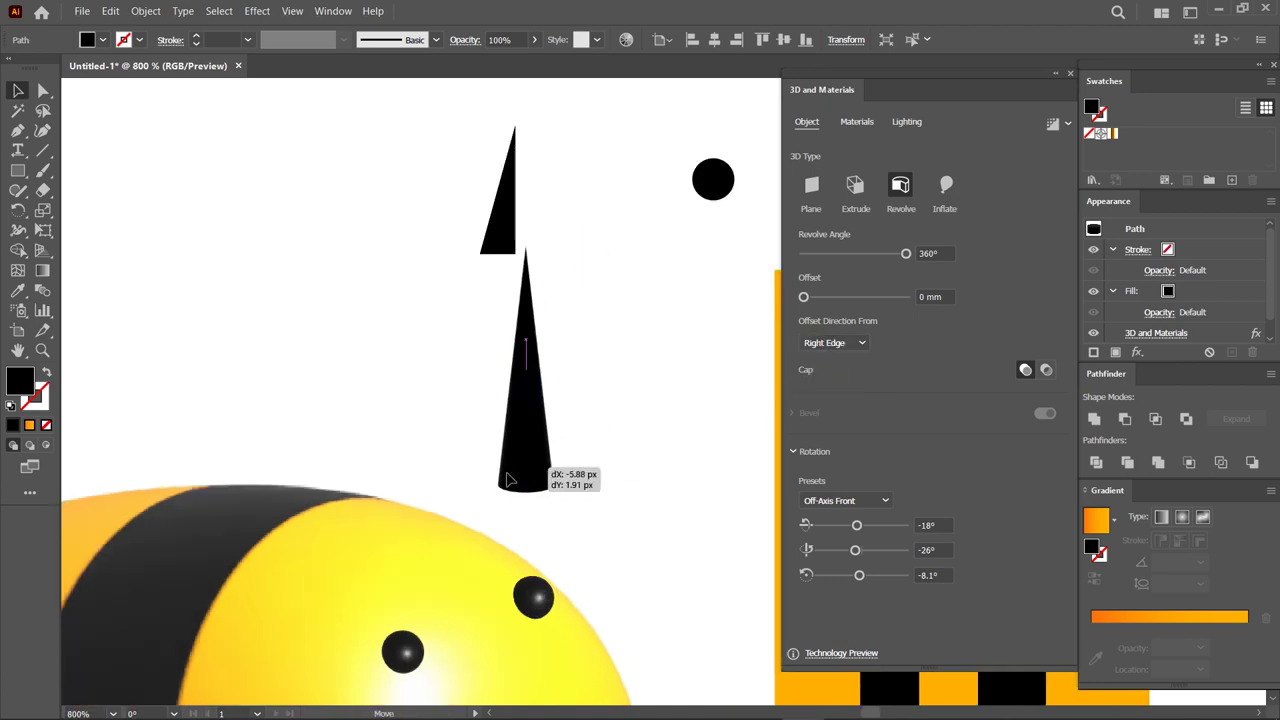
scroll(324, 583, down, 2)
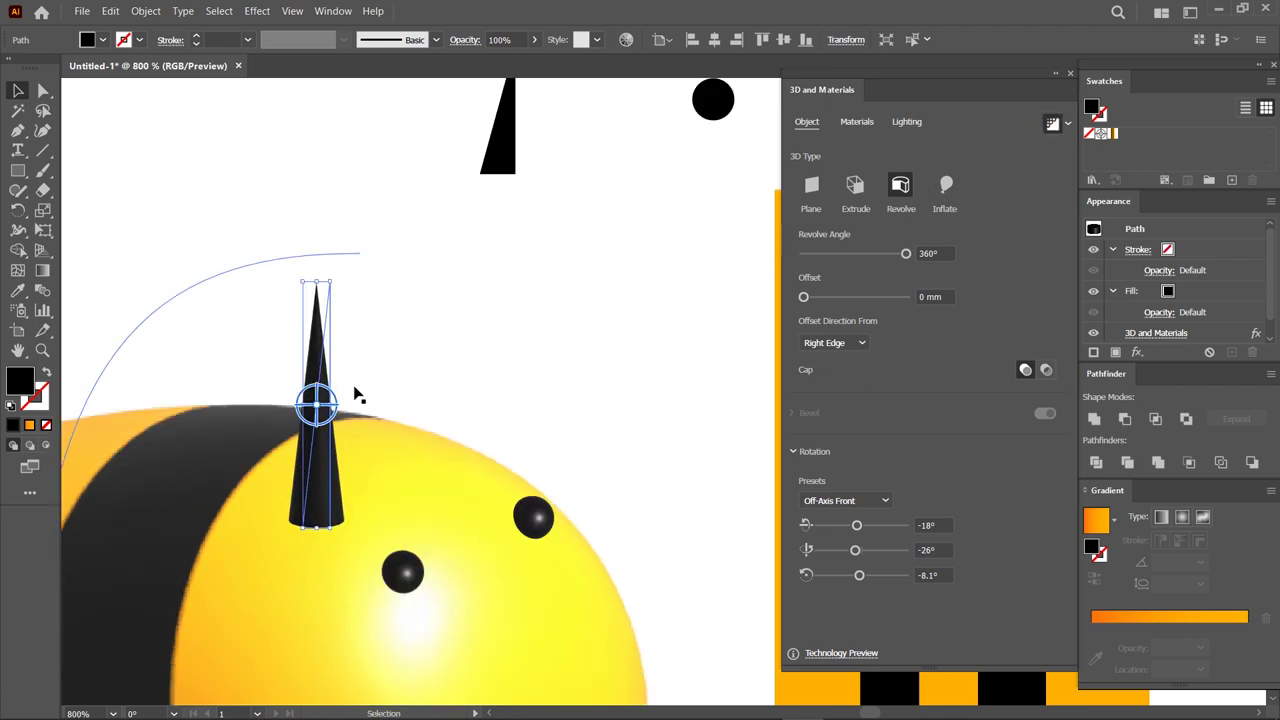
drag(307, 345, 337, 338)
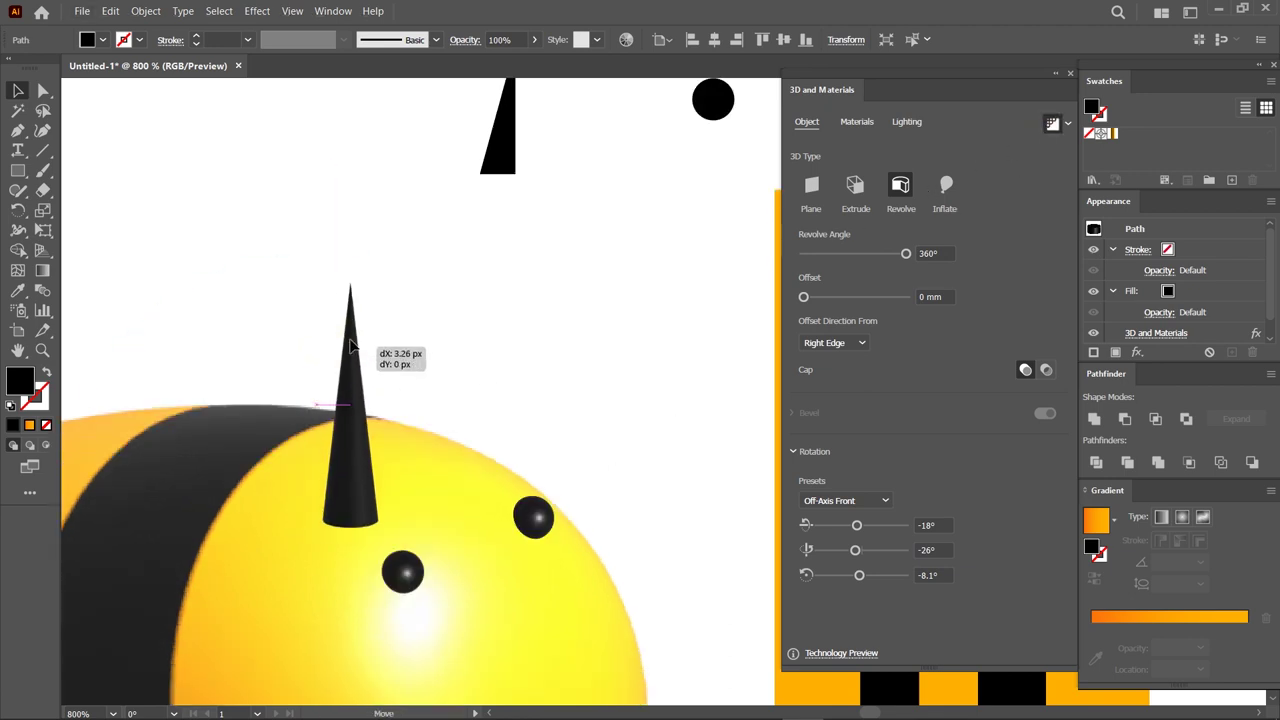
scroll(291, 477, up, 1)
Reshape the cone's anchors with Direct Selection into a tall, slender antenna.
key(a)
scroll(417, 209, up, 1)
drag(391, 217, 385, 107)
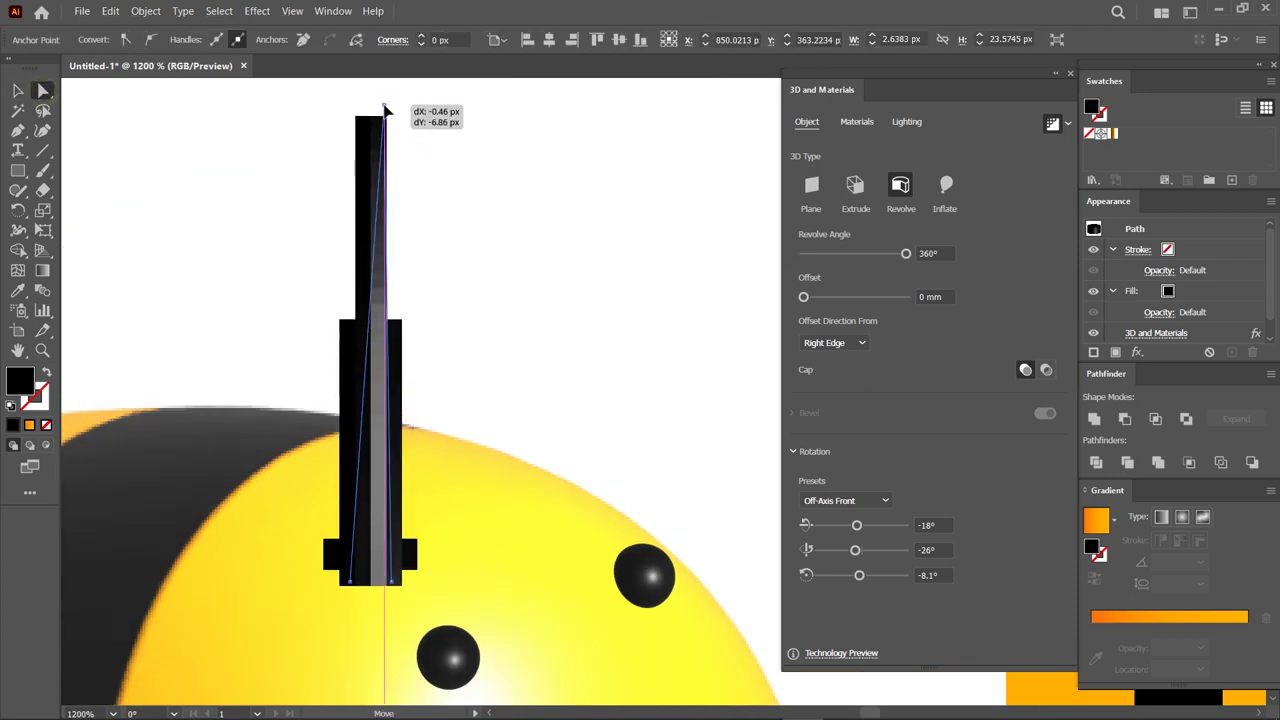
drag(352, 579, 366, 580)
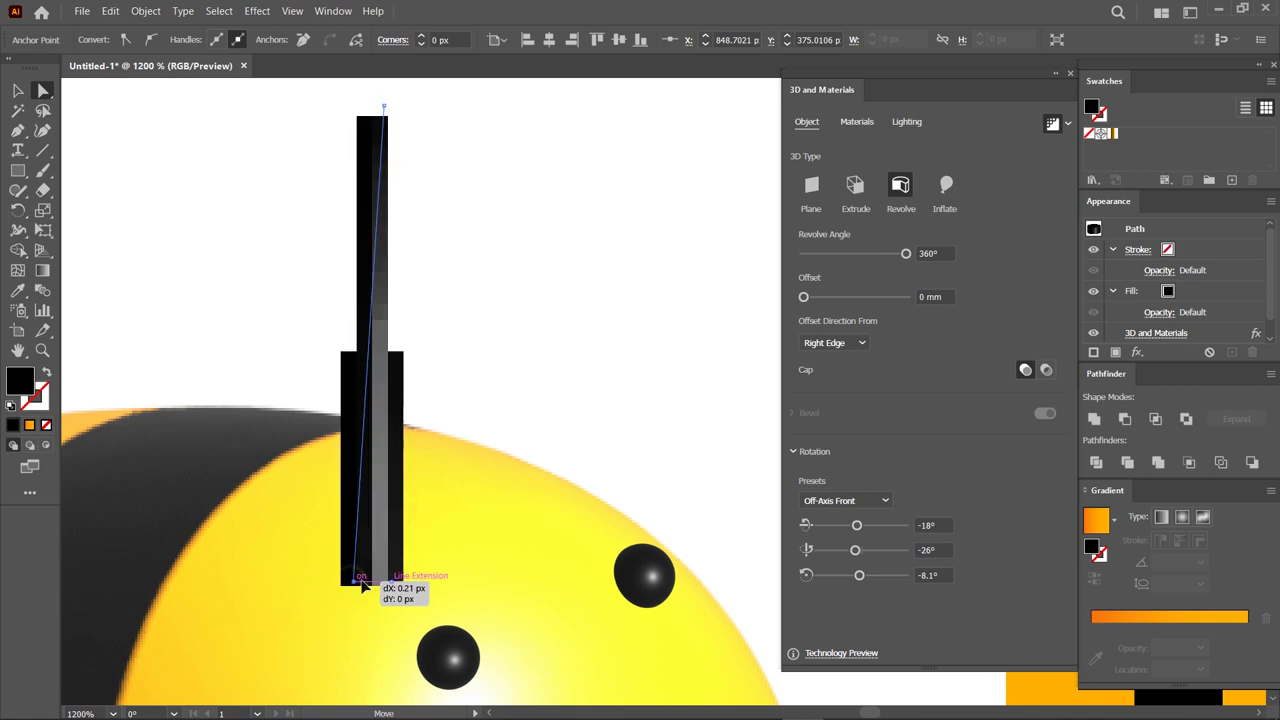
drag(366, 582, 366, 582)
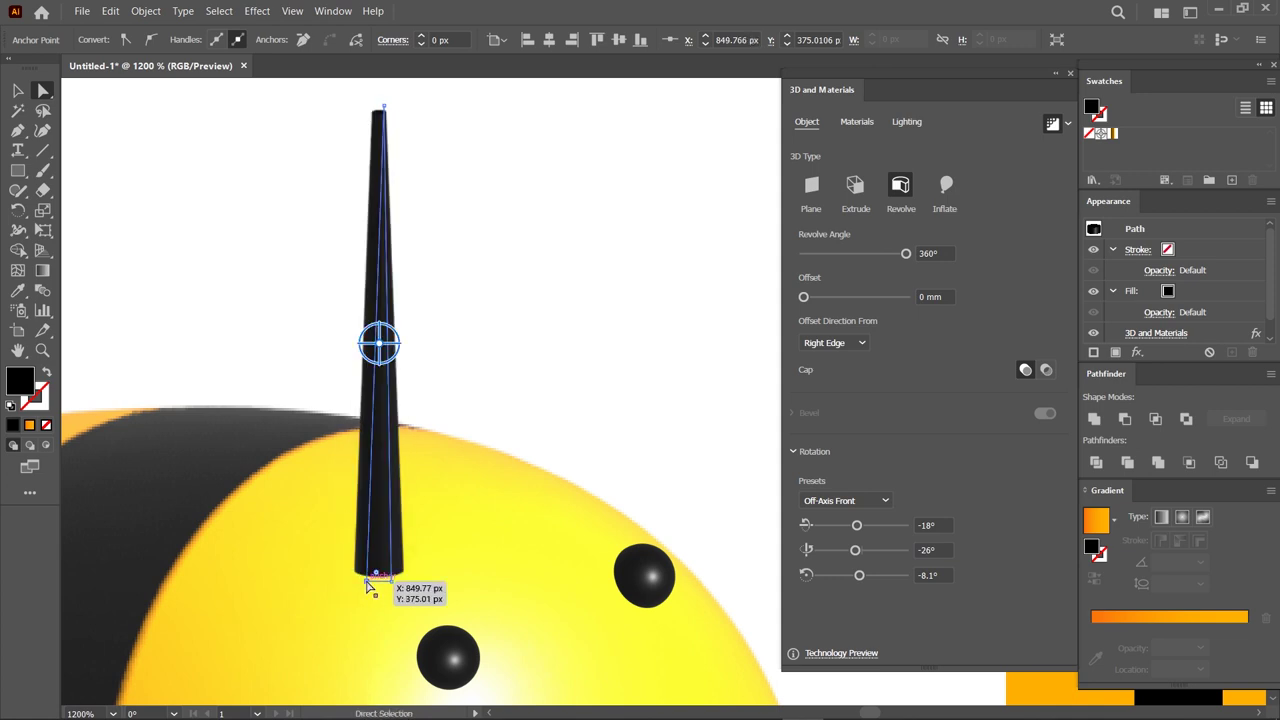
drag(385, 444, 387, 342)
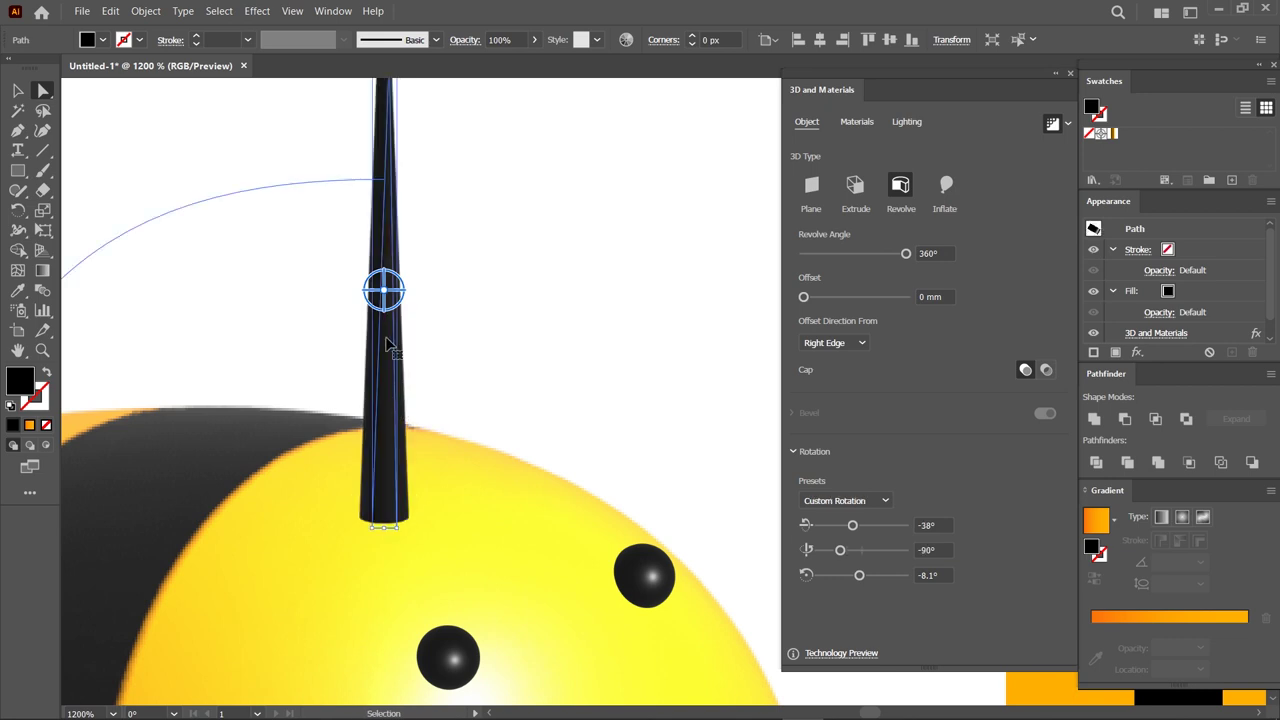
click(374, 309)
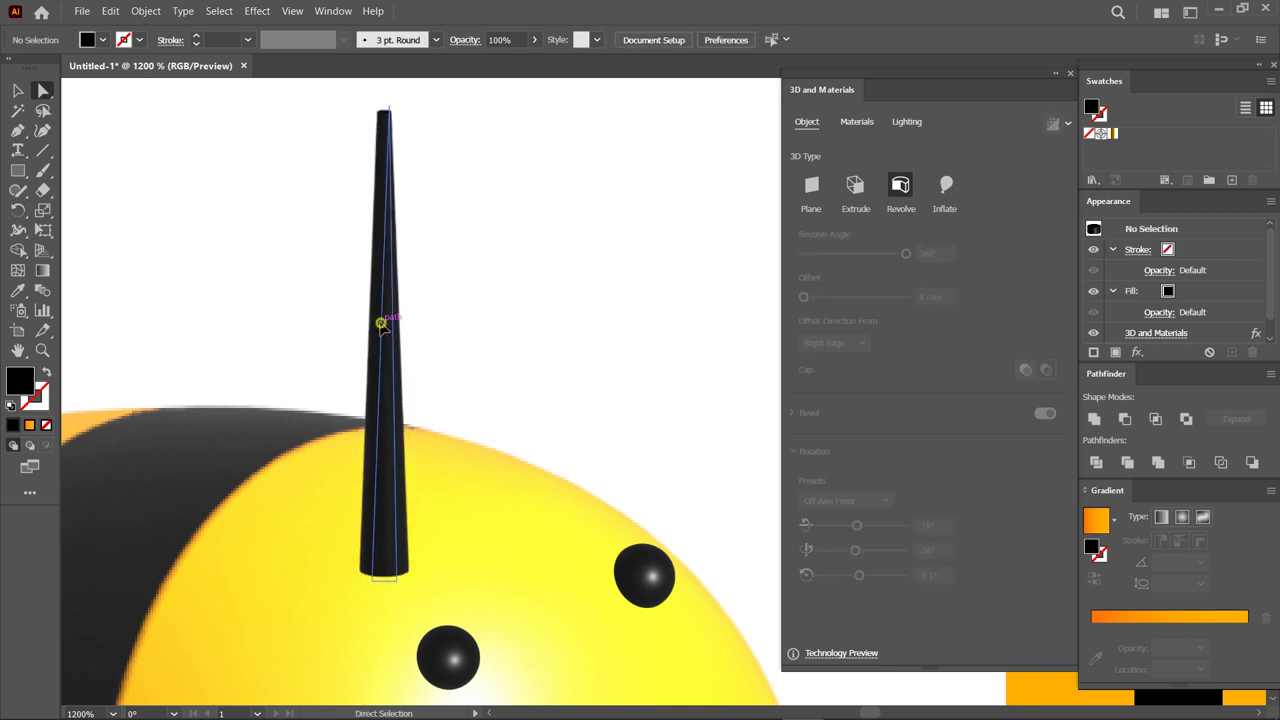
Set the cone's lighting to 80% ambient intensity and 86° rotation, with lower light intensity.
click(381, 328)
click(905, 122)
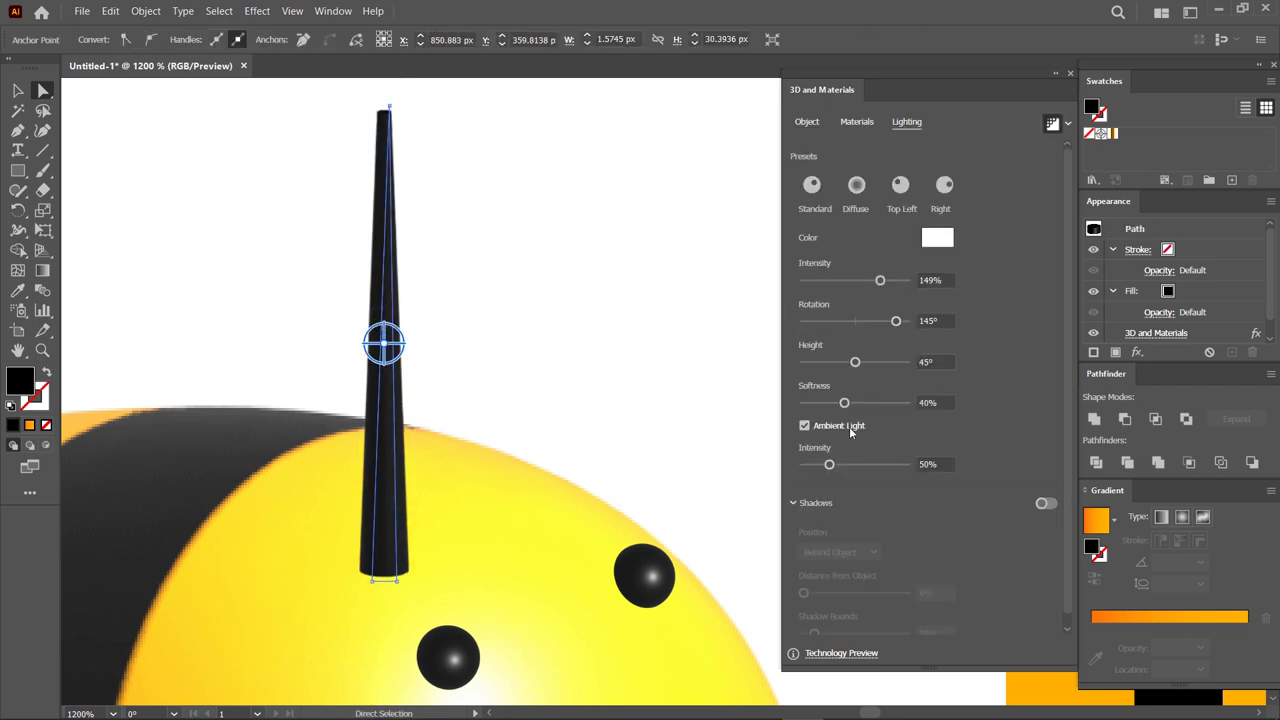
drag(829, 464, 845, 465)
drag(896, 321, 879, 322)
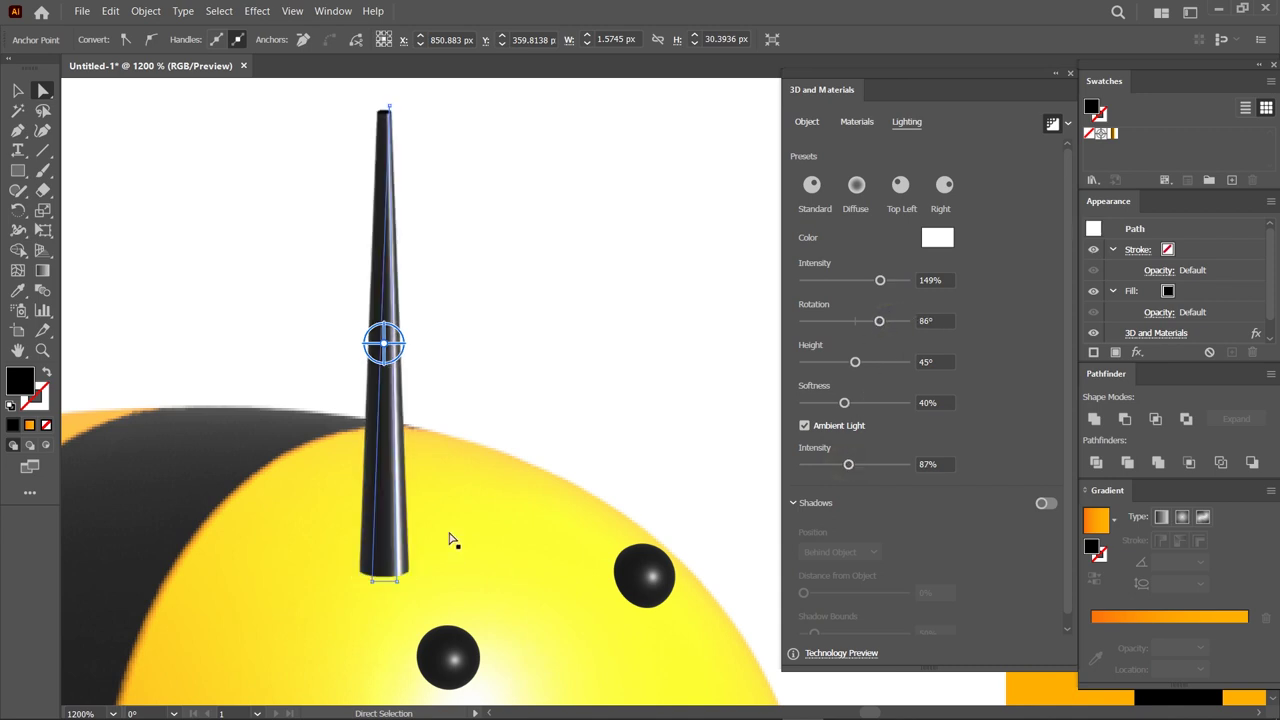
drag(880, 280, 868, 280)
Give the antenna 3D rotation X 77°, Y -139°, Z 78° and place it on the head.
click(390, 463)
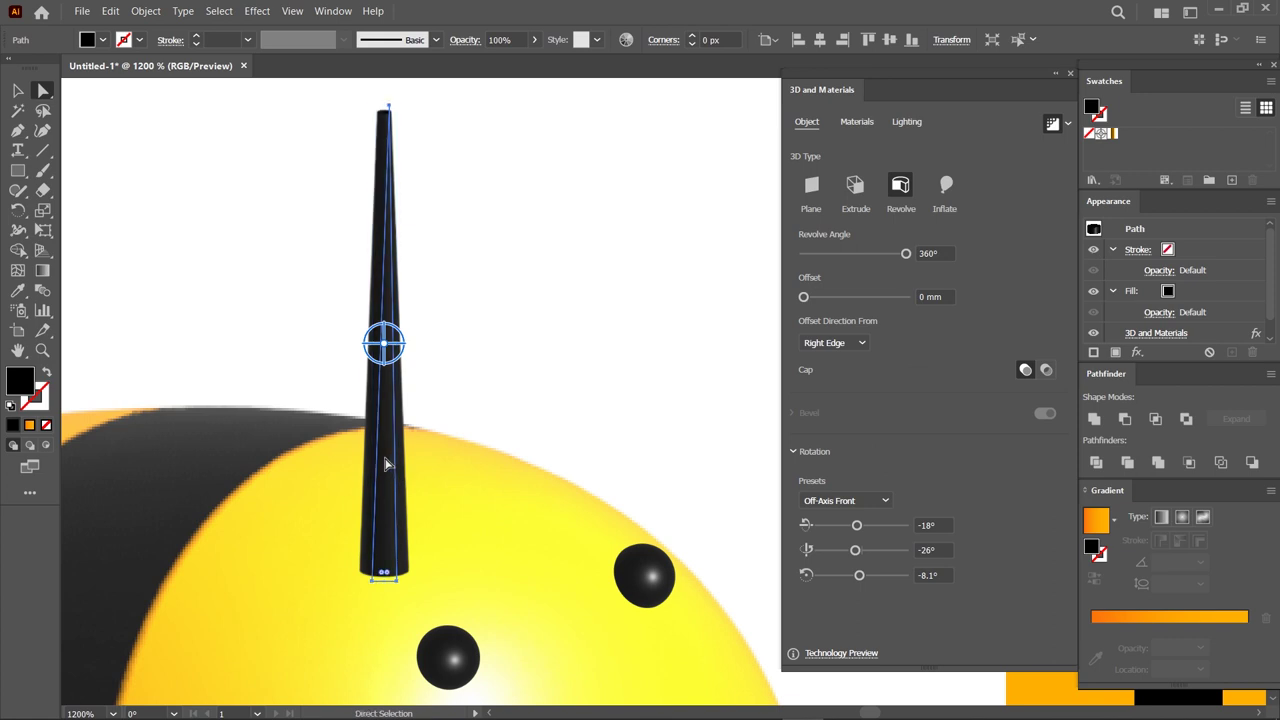
drag(384, 505, 364, 481)
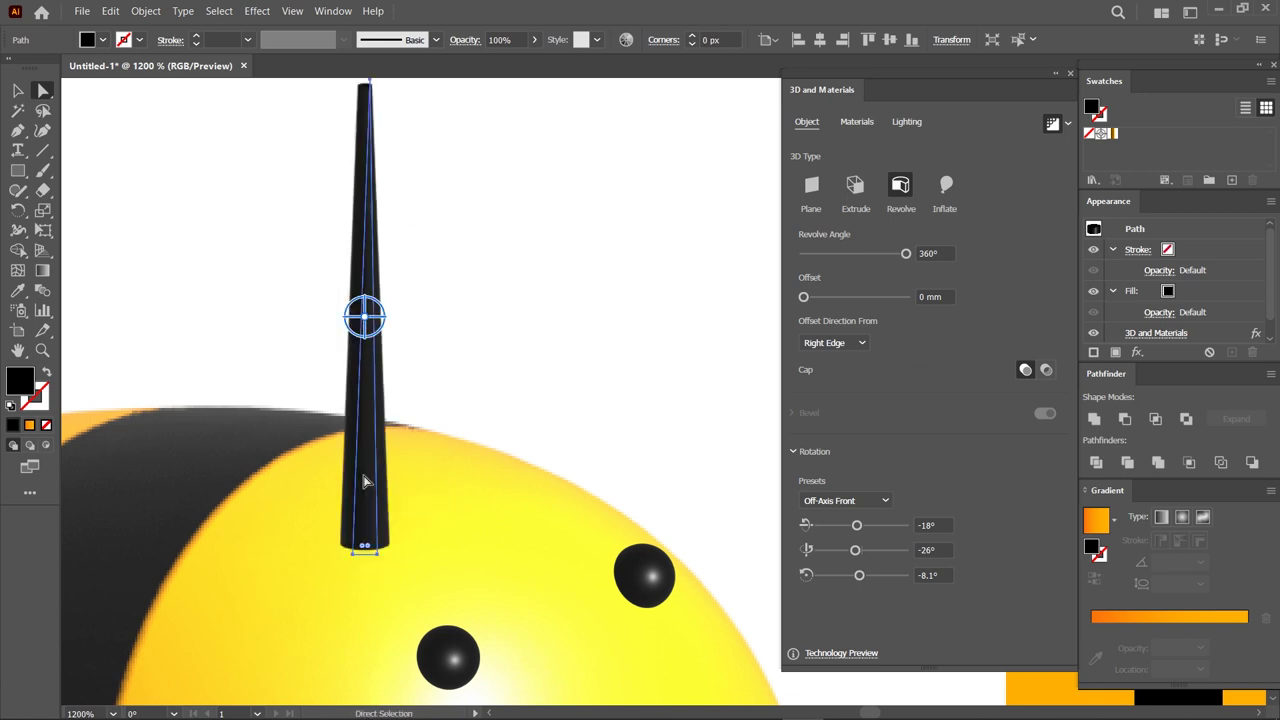
click(922, 524)
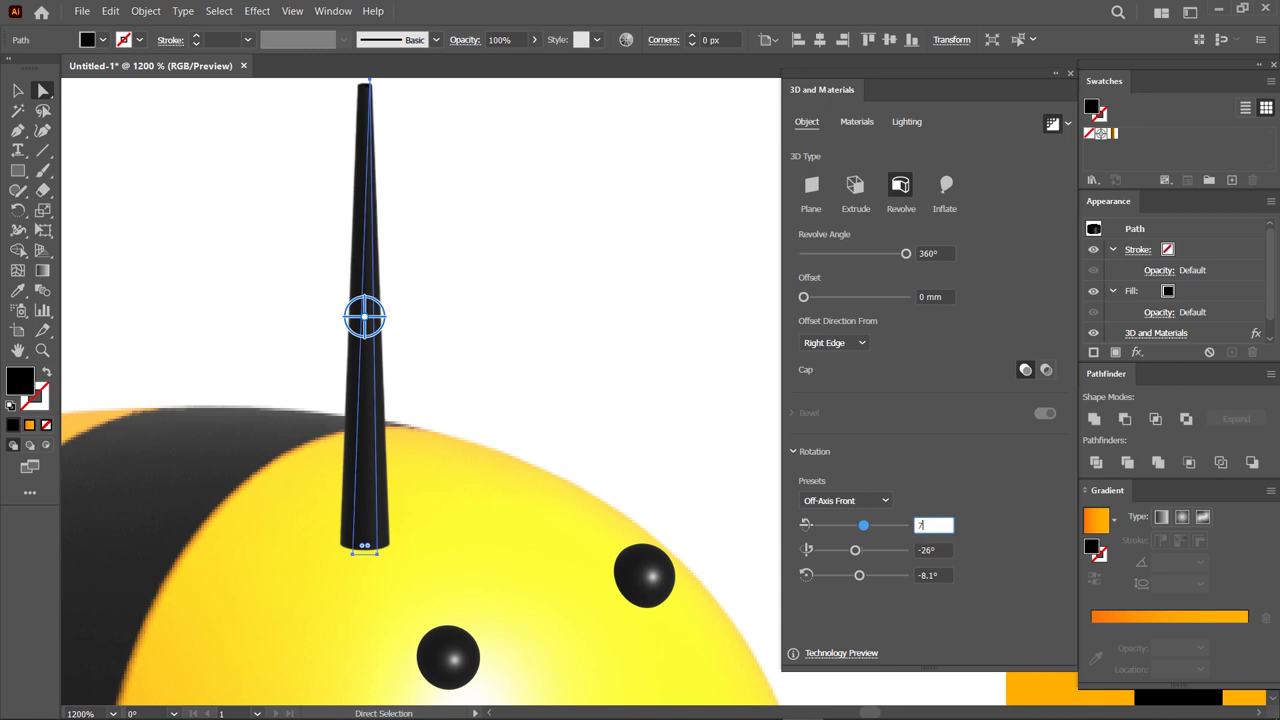
text(7)
key(Return)
click(914, 552)
text(-139)
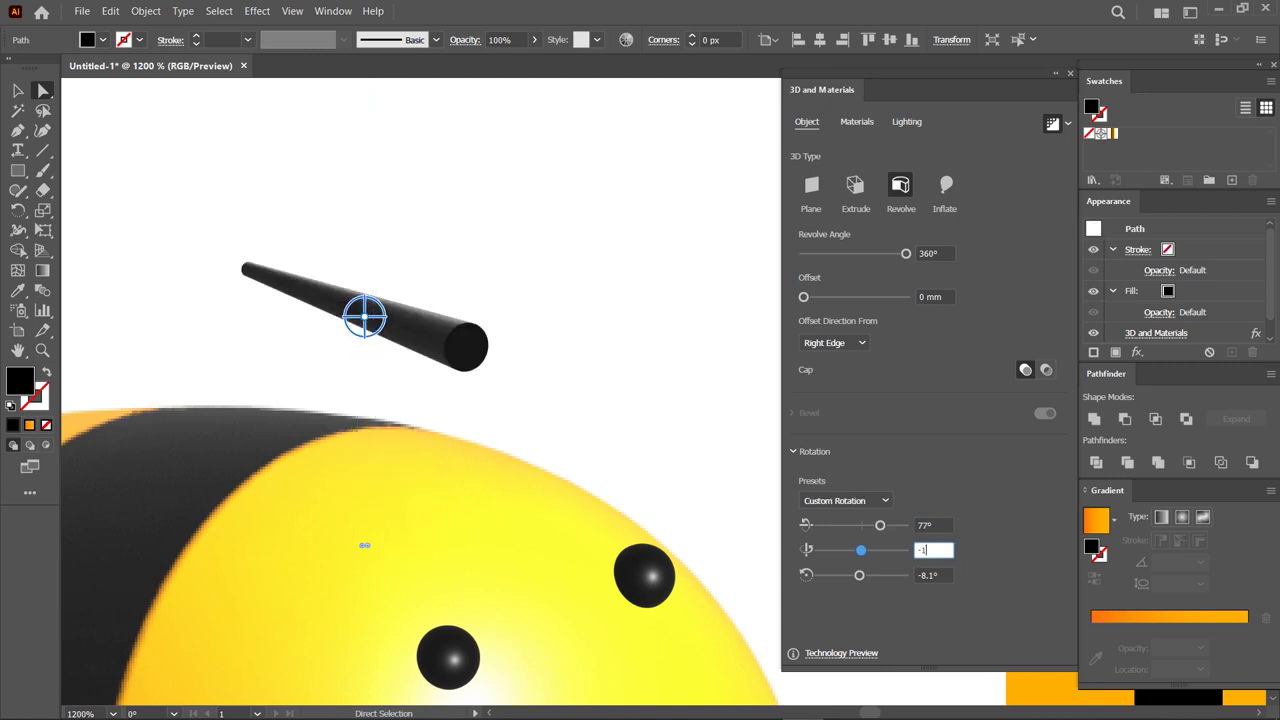
click(940, 575)
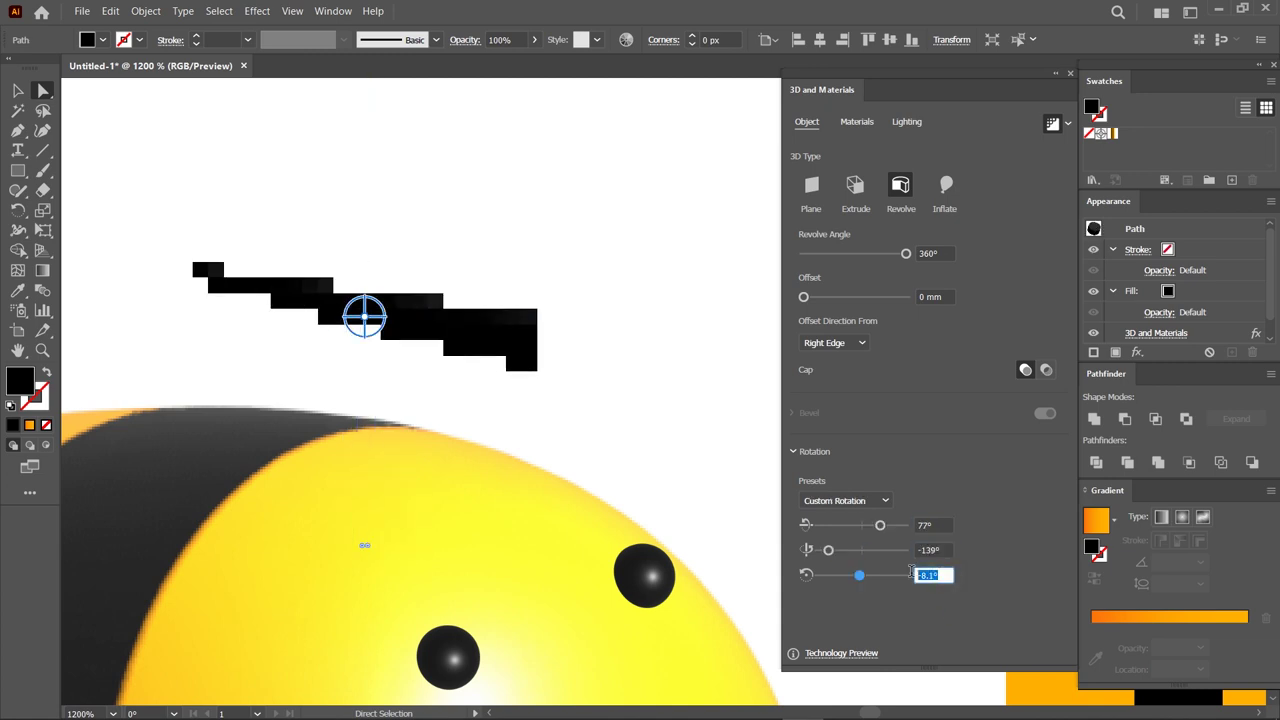
text(78)
drag(358, 458, 333, 548)
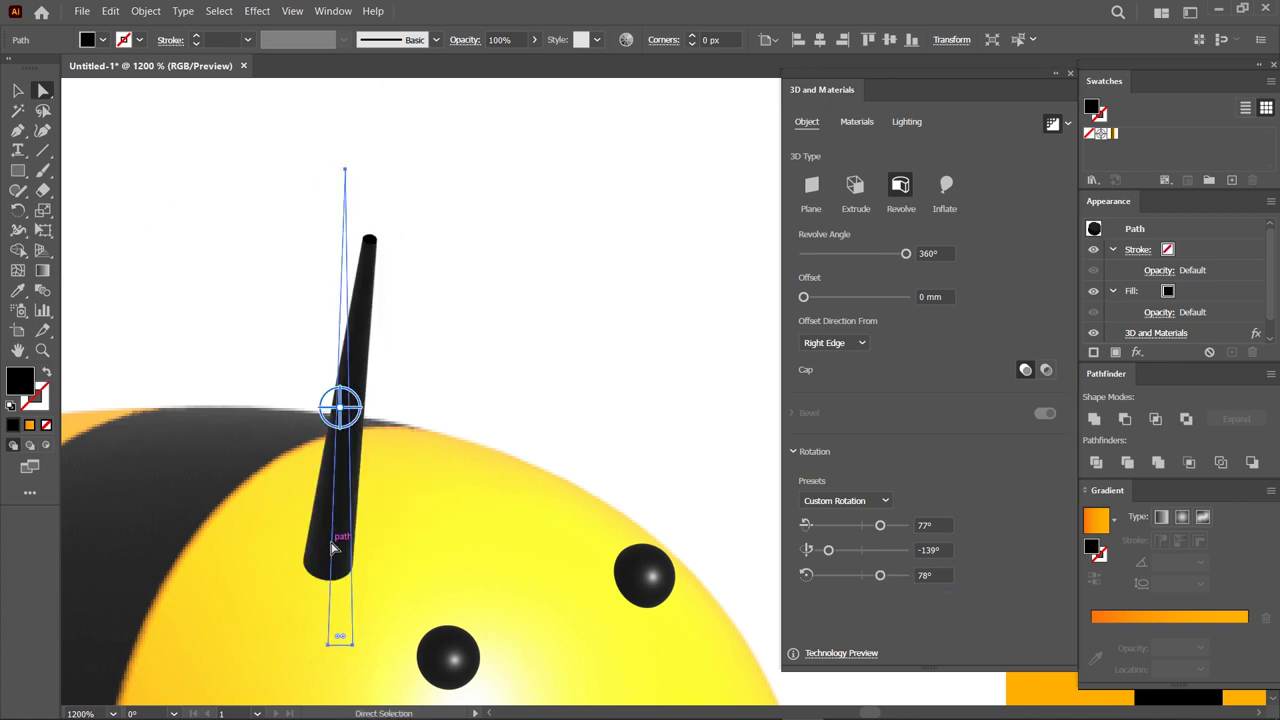
Rotate the antenna's light direction and dim its light intensity.
click(920, 130)
drag(895, 322, 852, 323)
mouse_move(880, 280)
mouse_down()
mouse_move(852, 281)
mouse_move(847, 323)
mouse_up()
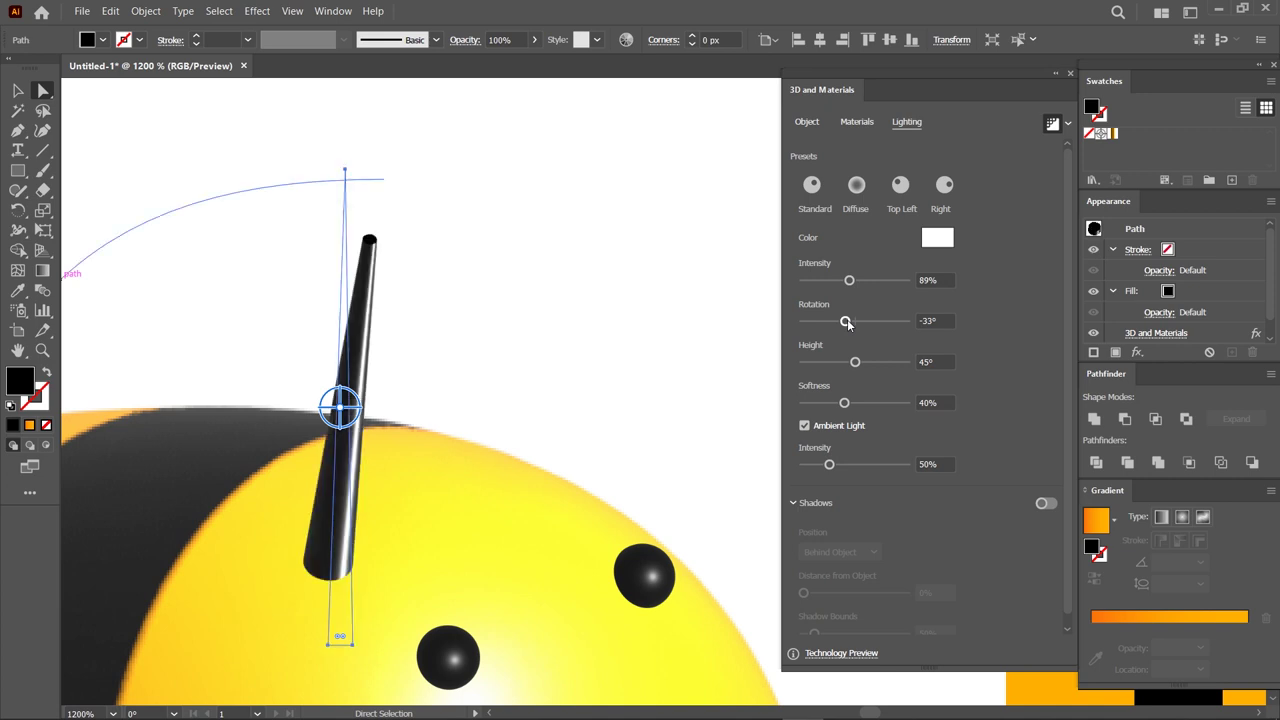
drag(849, 281, 841, 281)
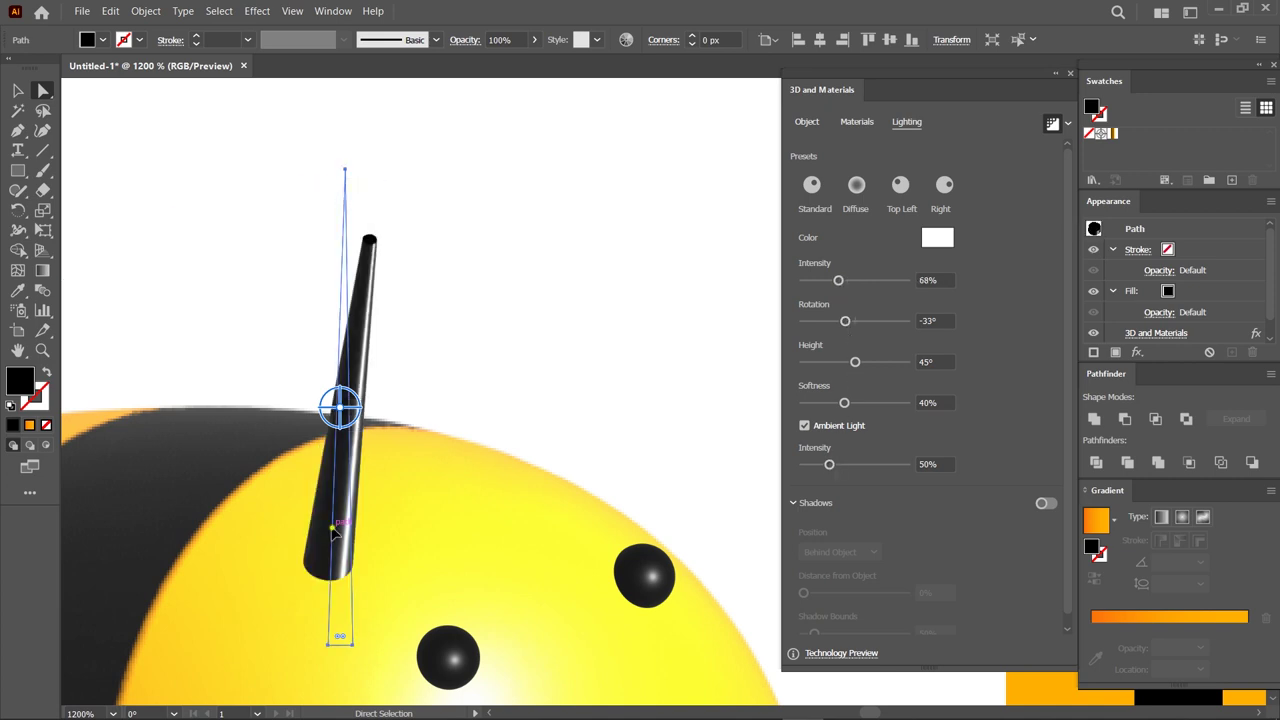
Alt-drag a copy as the second antenna and move the small black circle down-left.
drag(492, 422, 521, 395)
click(611, 423)
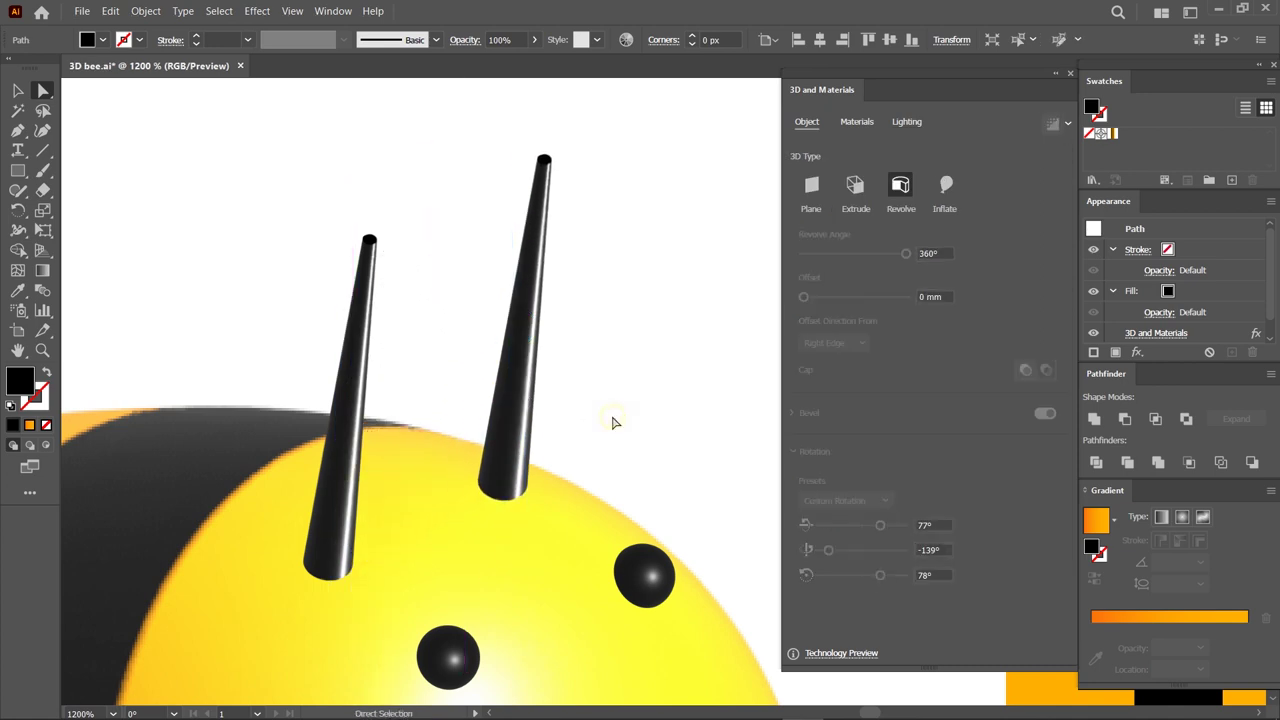
scroll(472, 484, down, 2)
mouse_move(695, 216)
mouse_down()
mouse_move(606, 330)
mouse_move(676, 345)
mouse_up()
scroll(610, 345, up, 3)
Delete the circle's right half with Direct Selection and move the half-disc left.
click(43, 90)
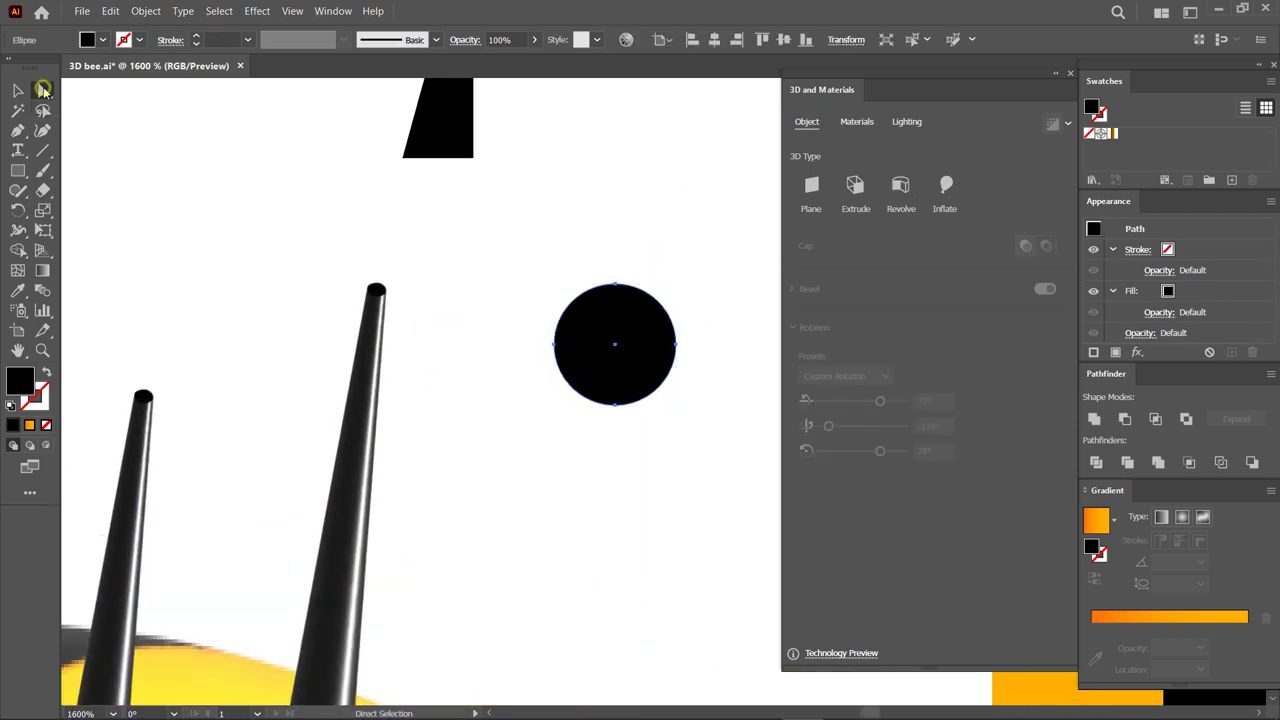
click(615, 286)
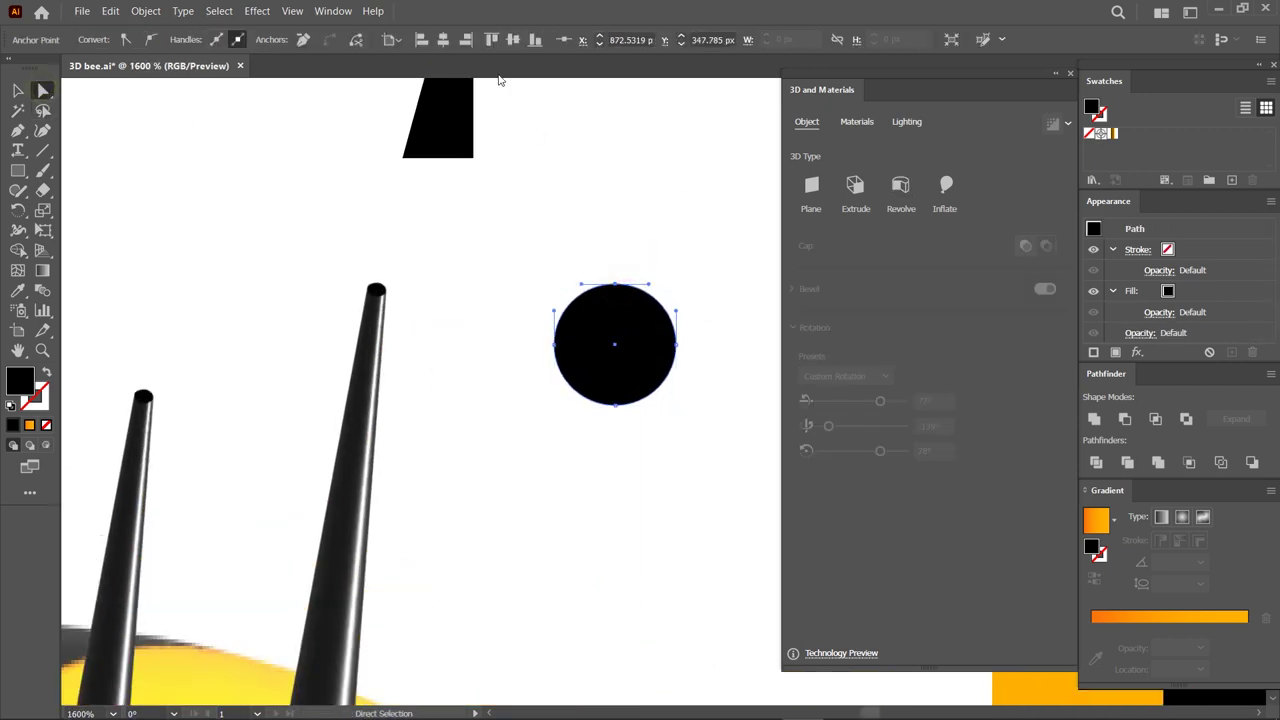
click(304, 40)
key(Delete)
click(534, 308)
drag(591, 343, 531, 348)
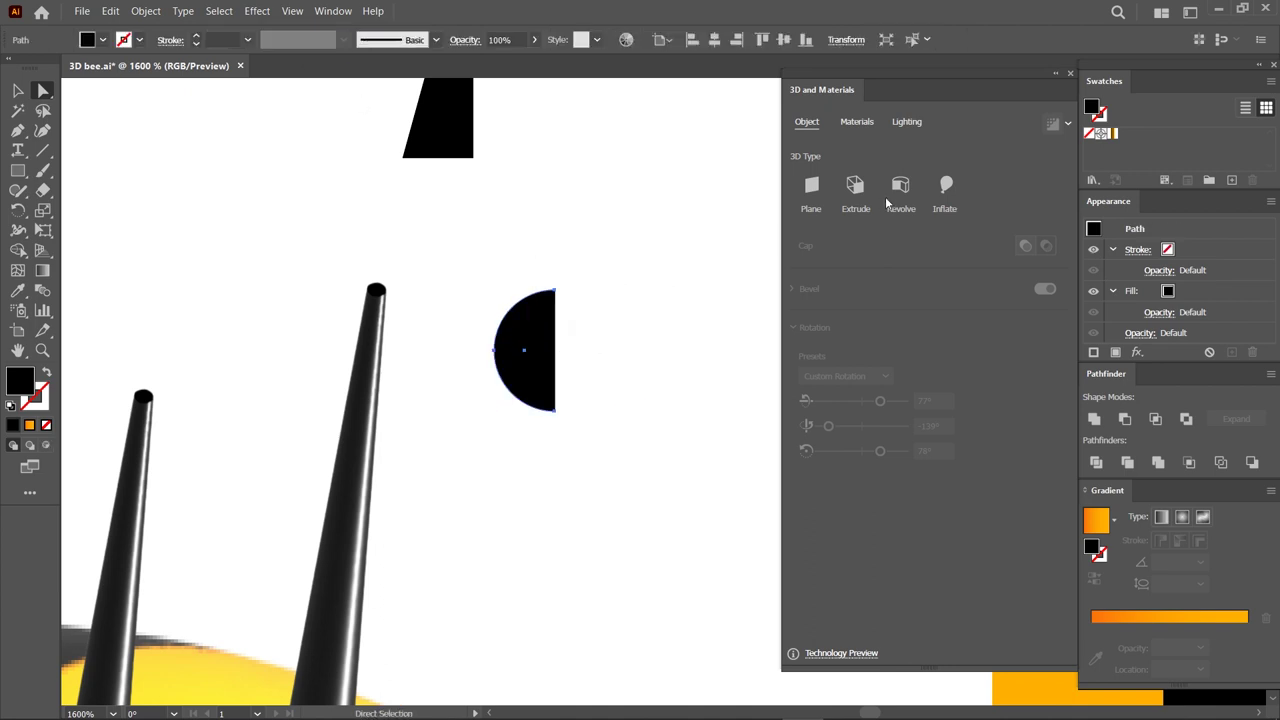
Revolve the half-disc from its right edge into a sphere and bring it to front on the antenna tip.
click(900, 185)
click(833, 343)
click(845, 384)
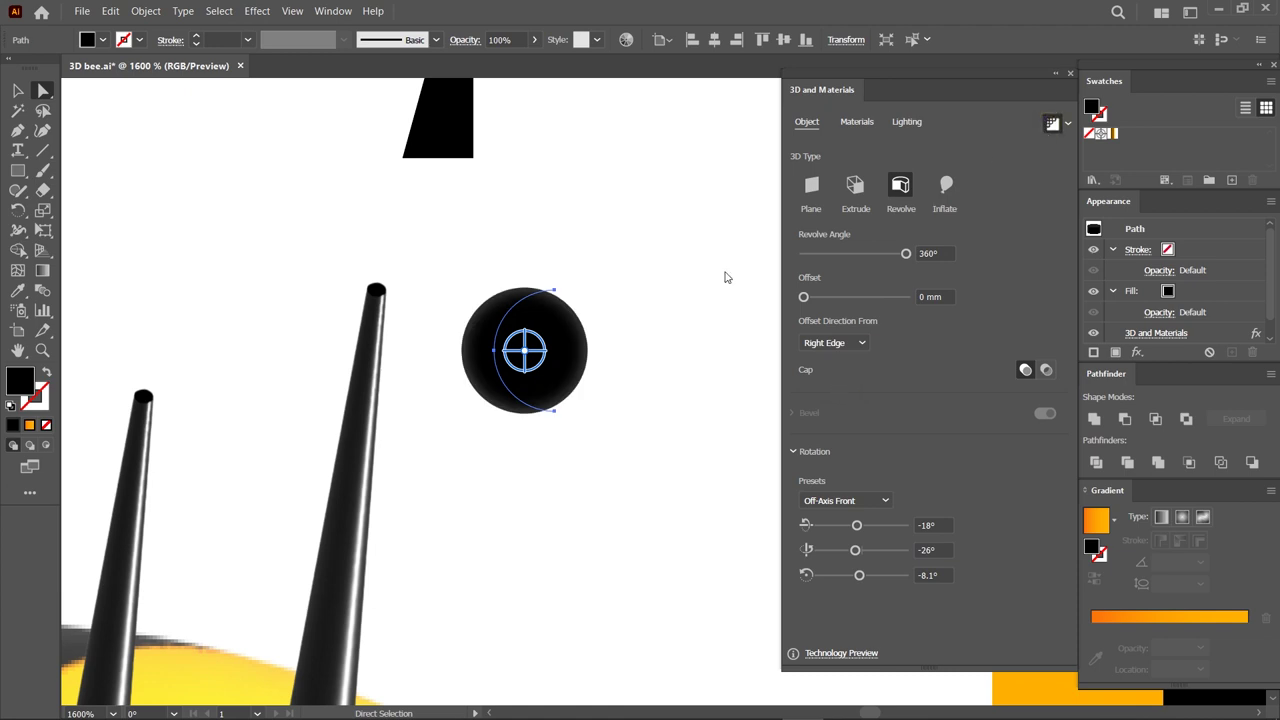
drag(566, 362, 424, 263)
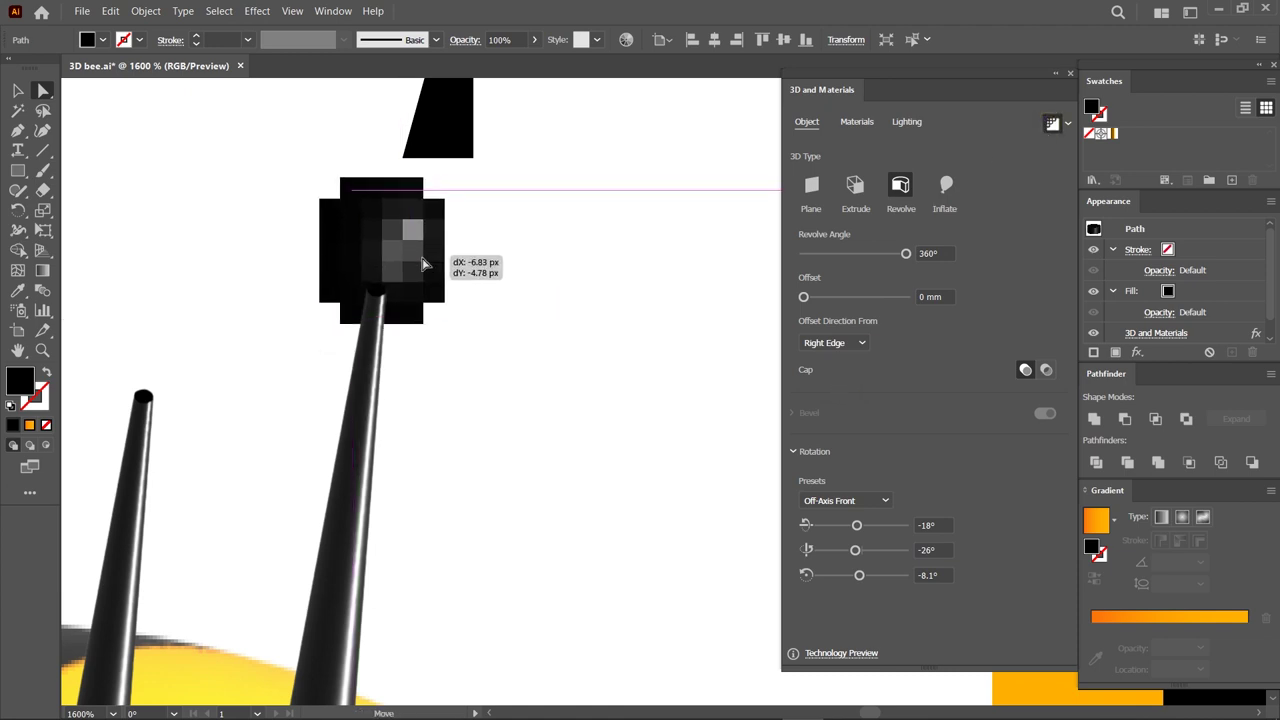
right_click(424, 263)
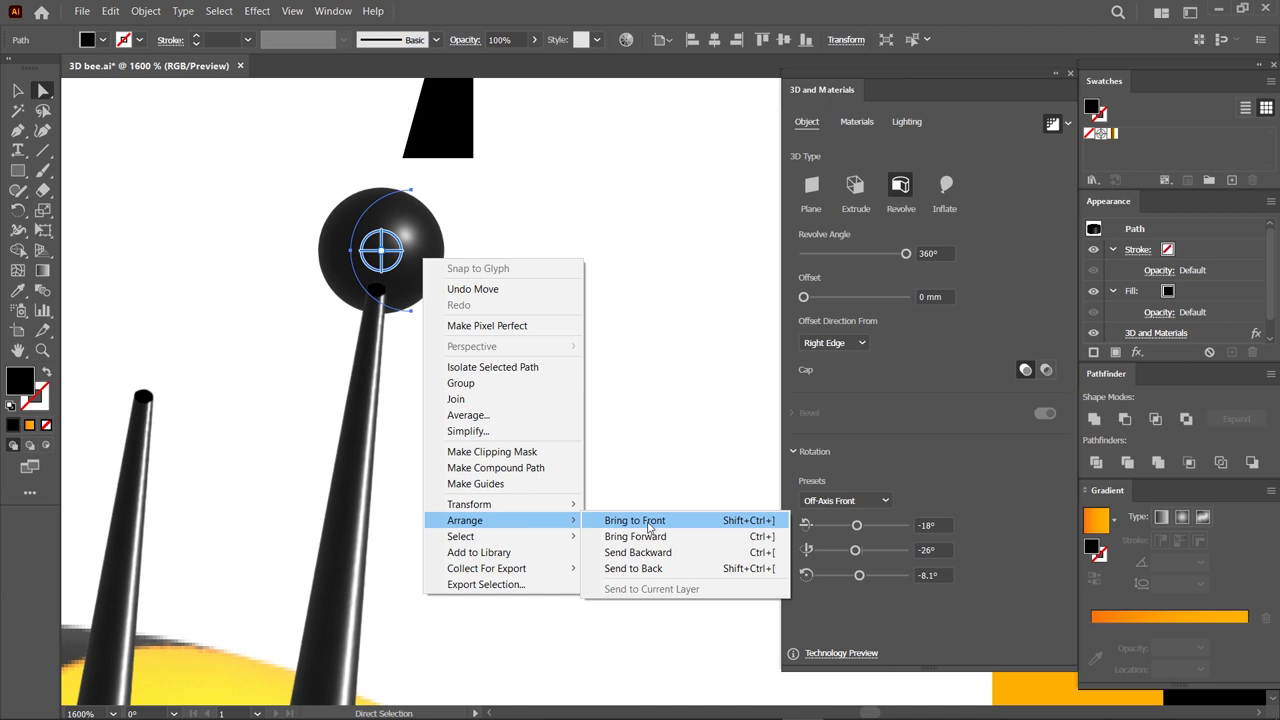
click(646, 525)
drag(419, 267, 422, 275)
Resize the ball to suit the antenna tip.
click(17, 88)
drag(384, 197, 166, 318)
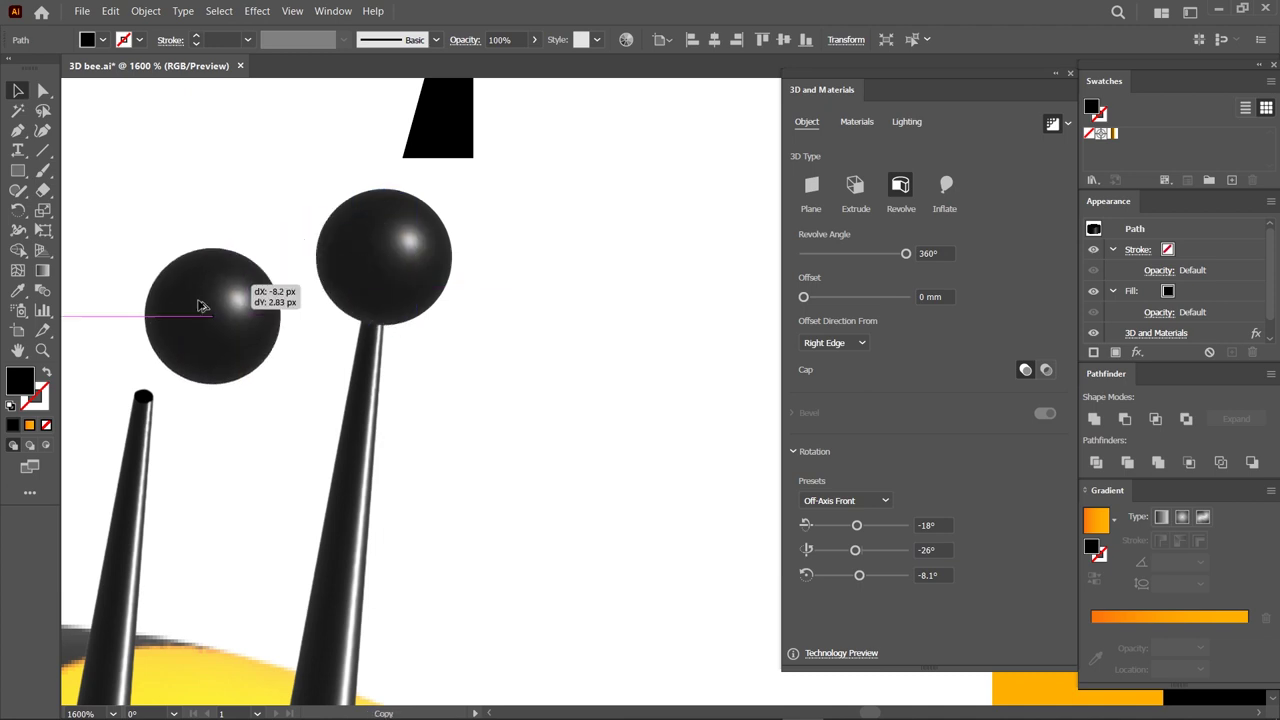
click(532, 323)
alt+scroll(580, 346, down, 4)
Revolve the black triangle from its right edge into a cone beside the bee's rear.
scroll(580, 300, down, 2)
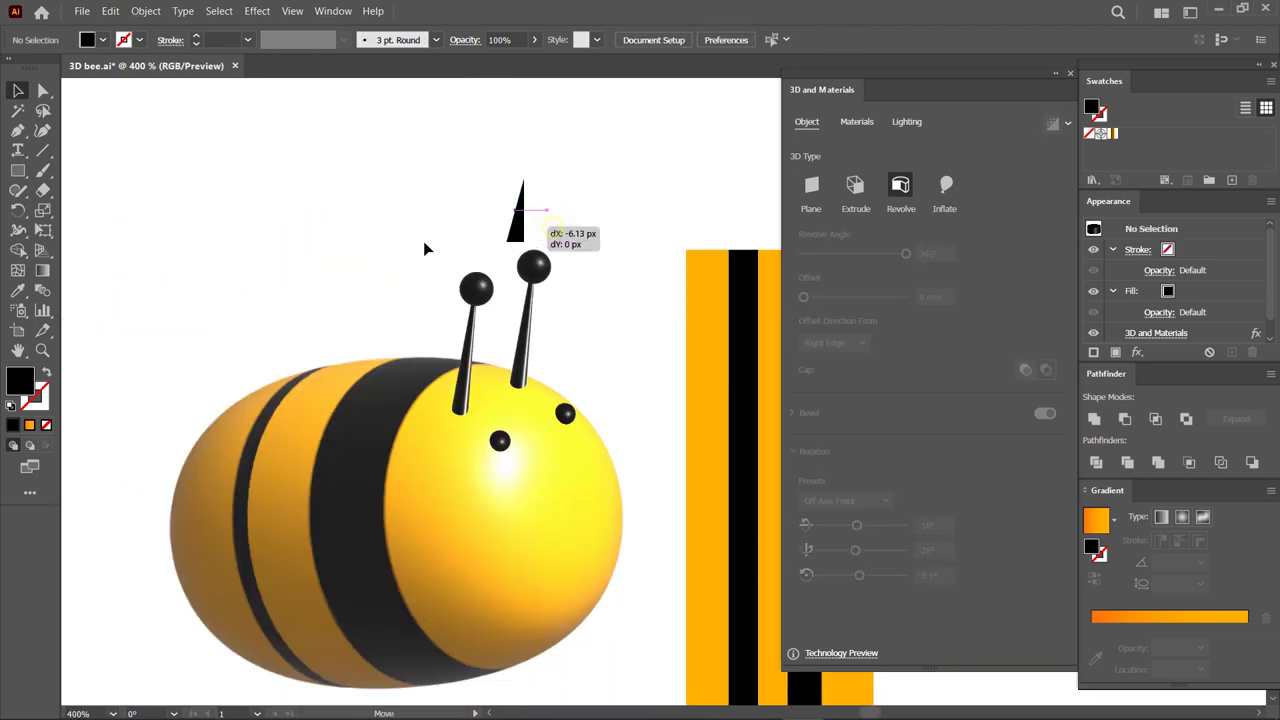
drag(424, 243, 123, 449)
alt+scroll(123, 449, up, 2)
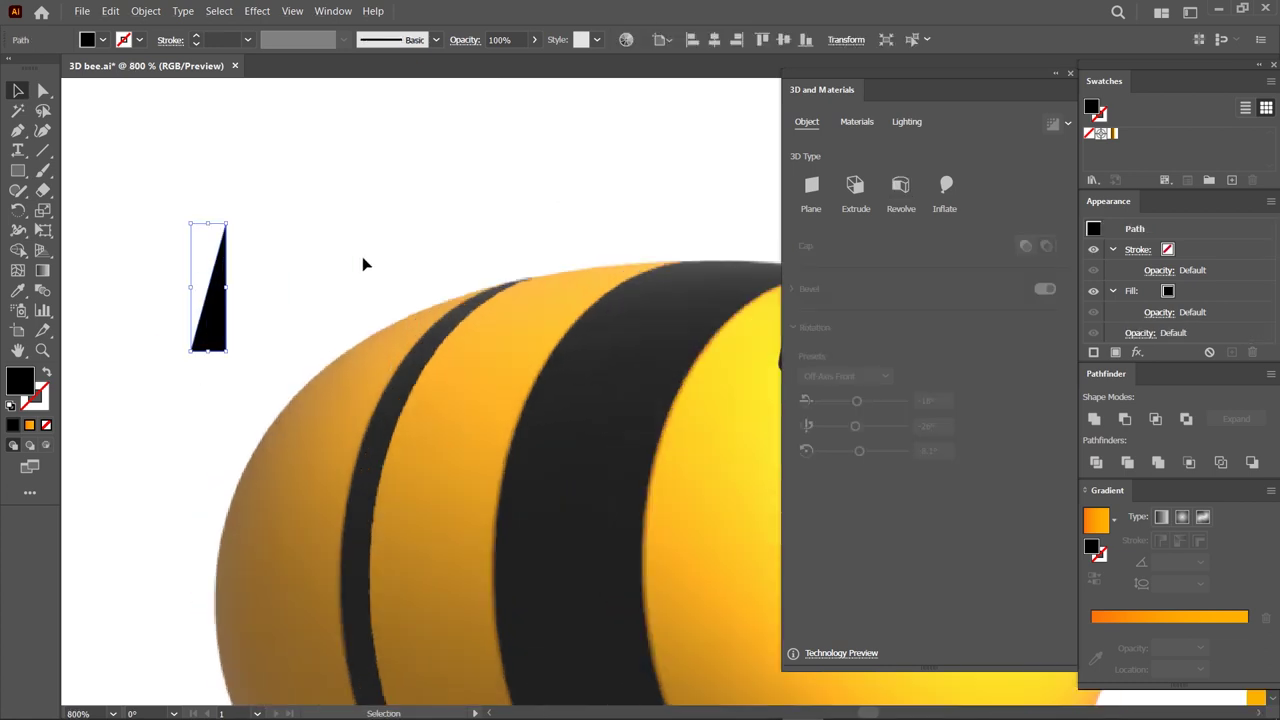
click(901, 188)
click(835, 342)
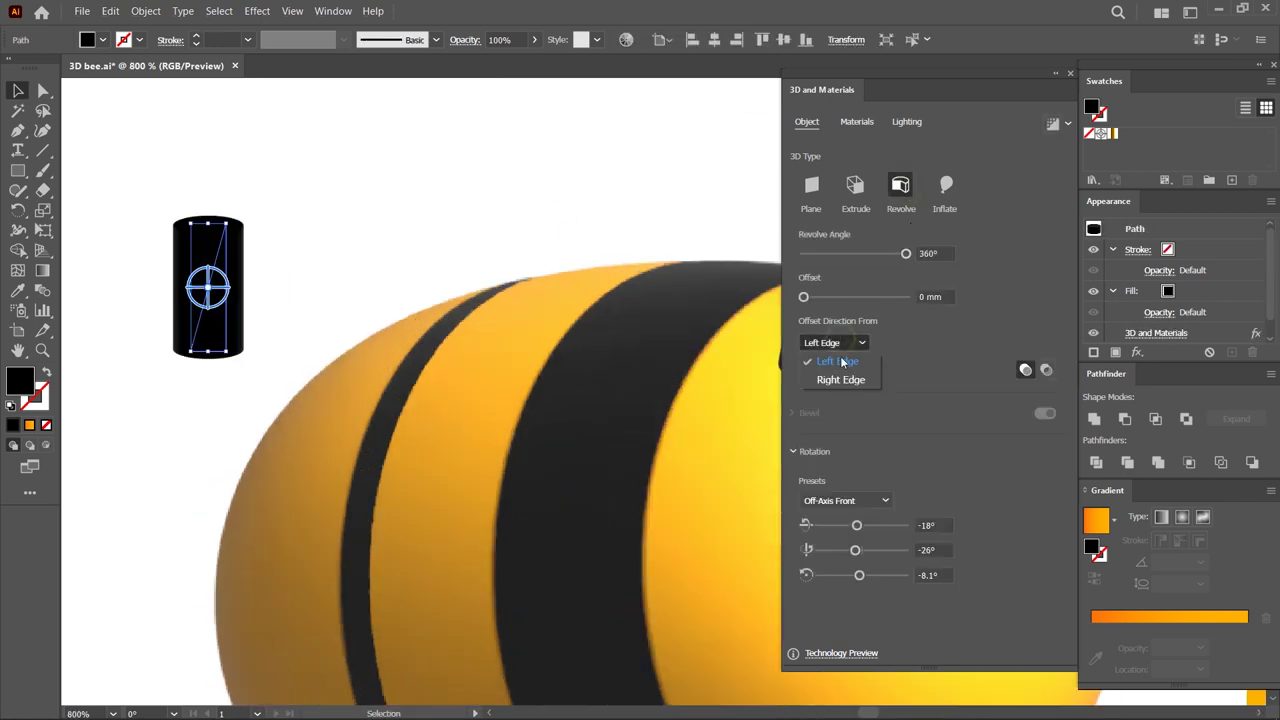
click(838, 380)
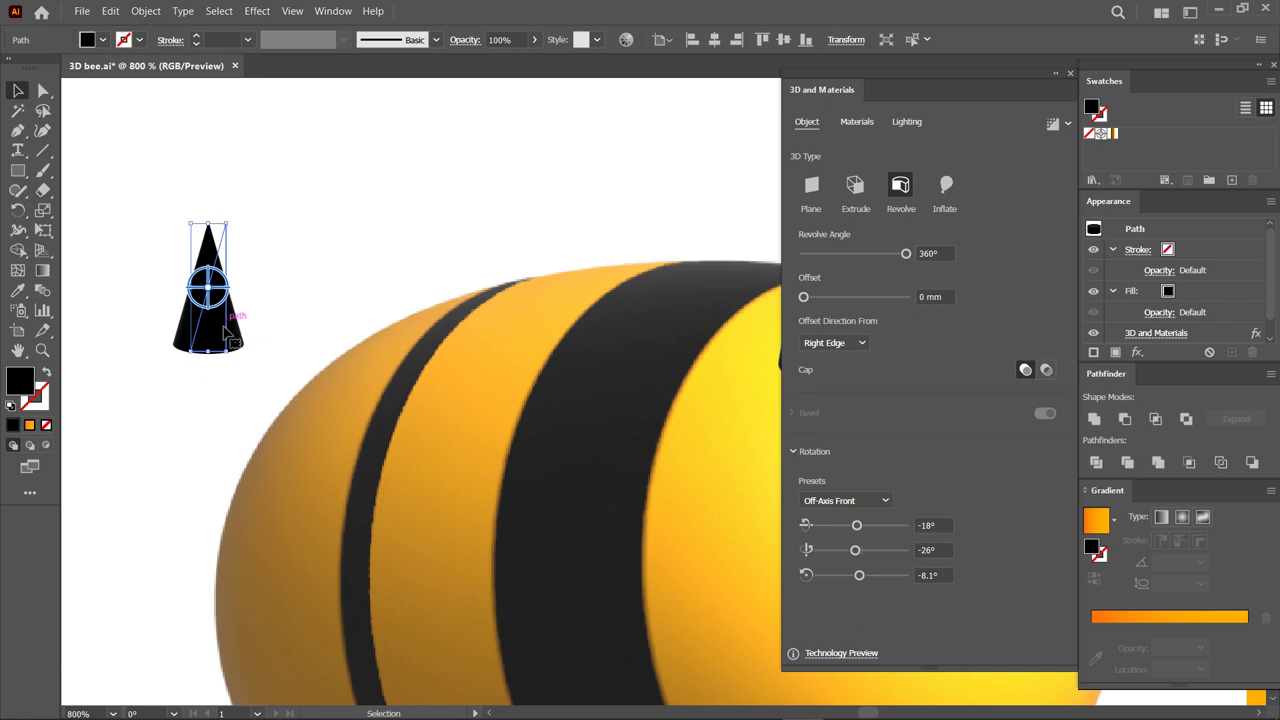
drag(225, 333, 212, 503)
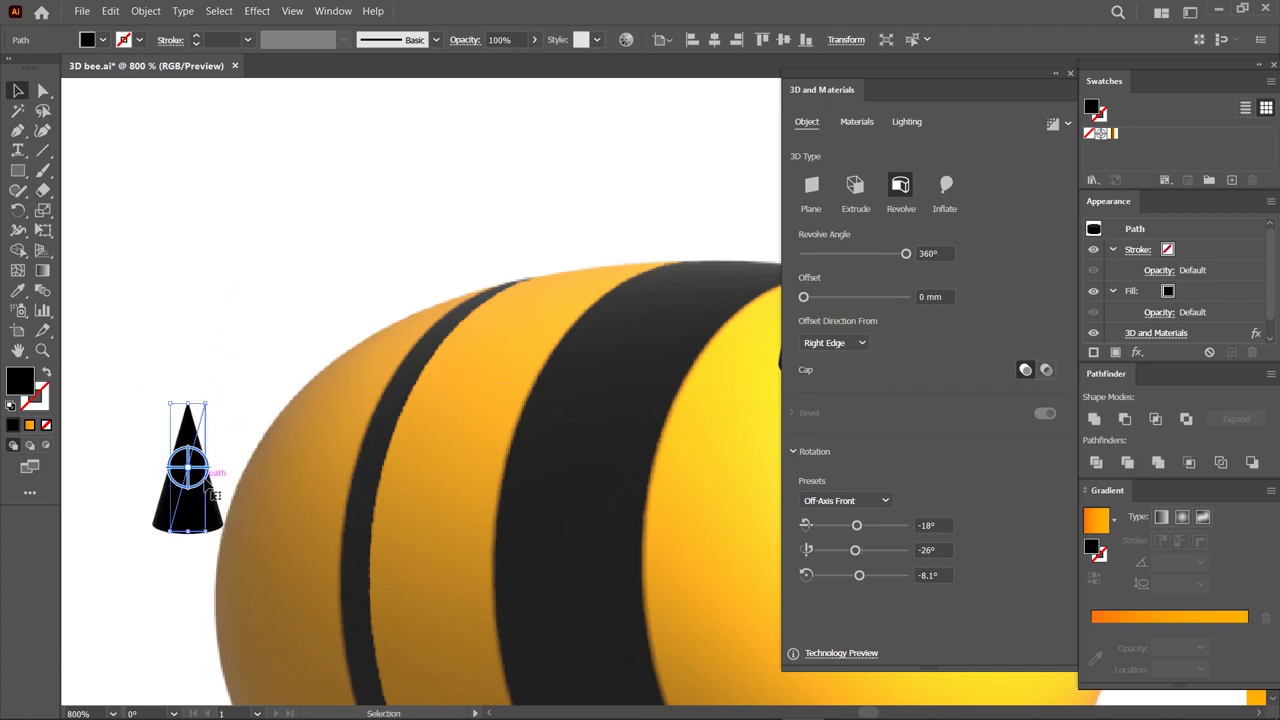
Rotate the cone to point left and send it behind the bee's body.
drag(206, 476, 210, 431)
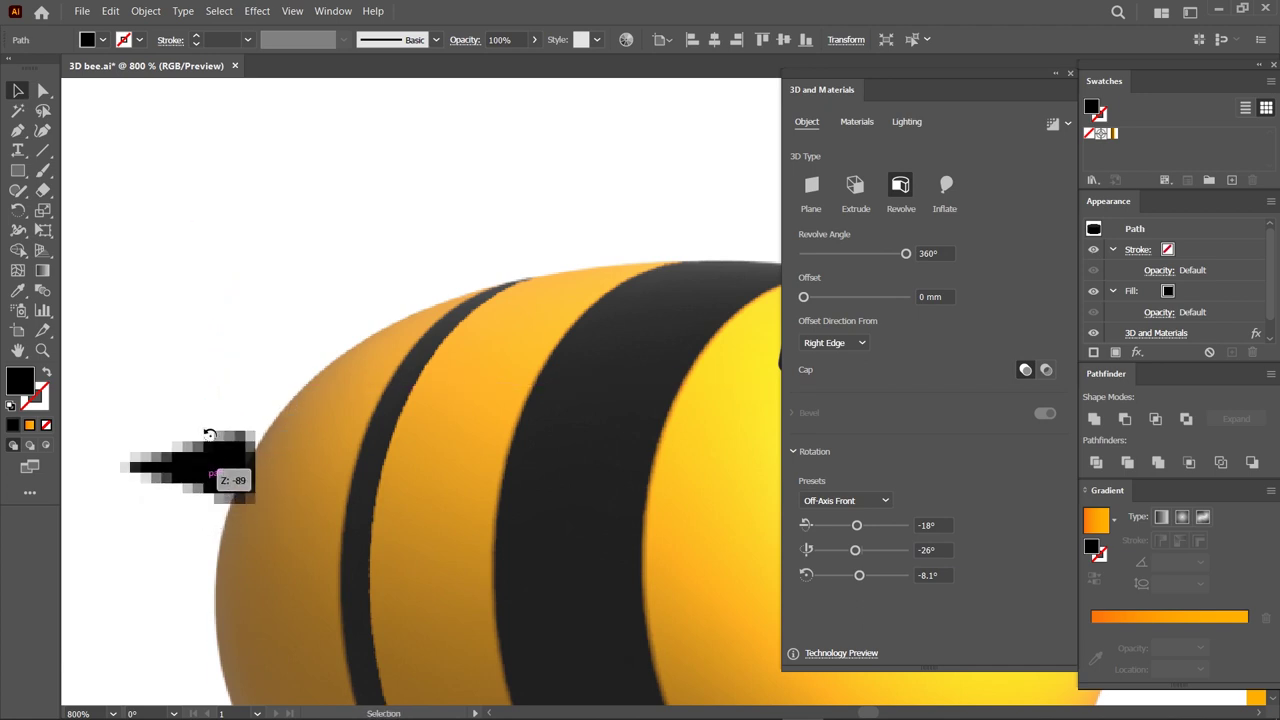
drag(210, 431, 209, 434)
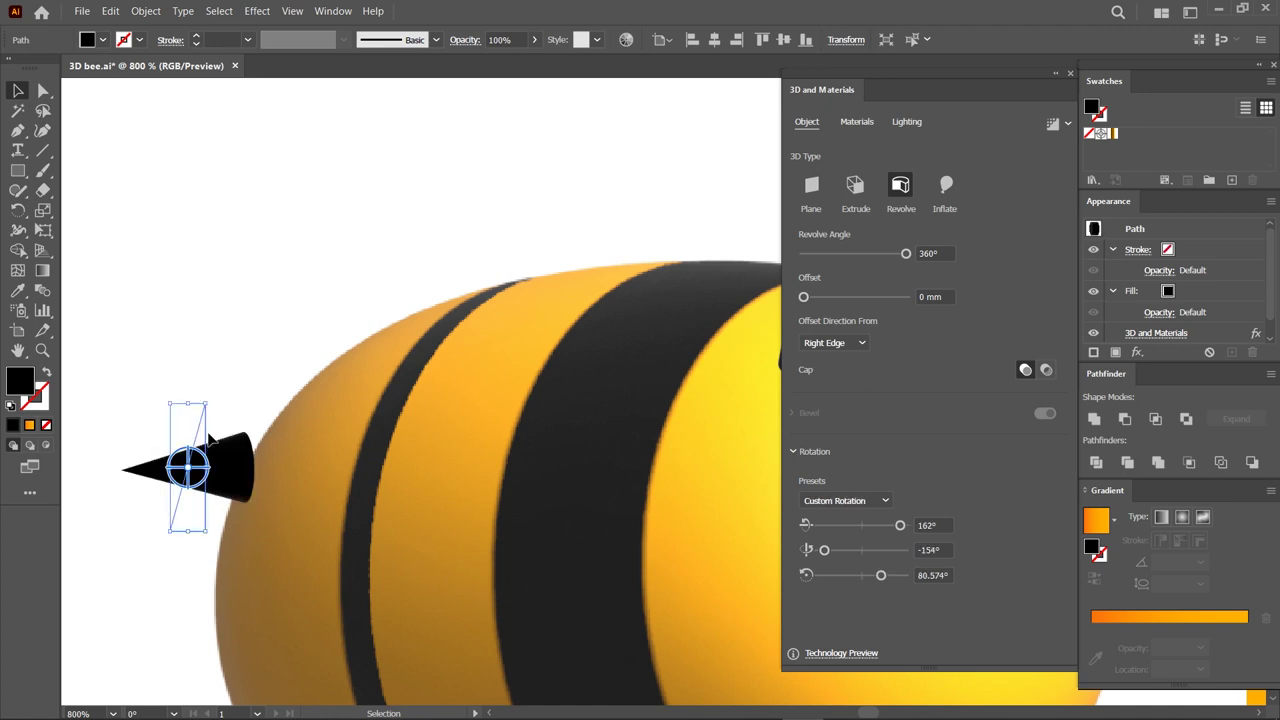
mouse_move(200, 494)
mouse_down()
mouse_move(174, 478)
mouse_move(187, 508)
mouse_up()
right_click(230, 485)
mouse_move(271, 414)
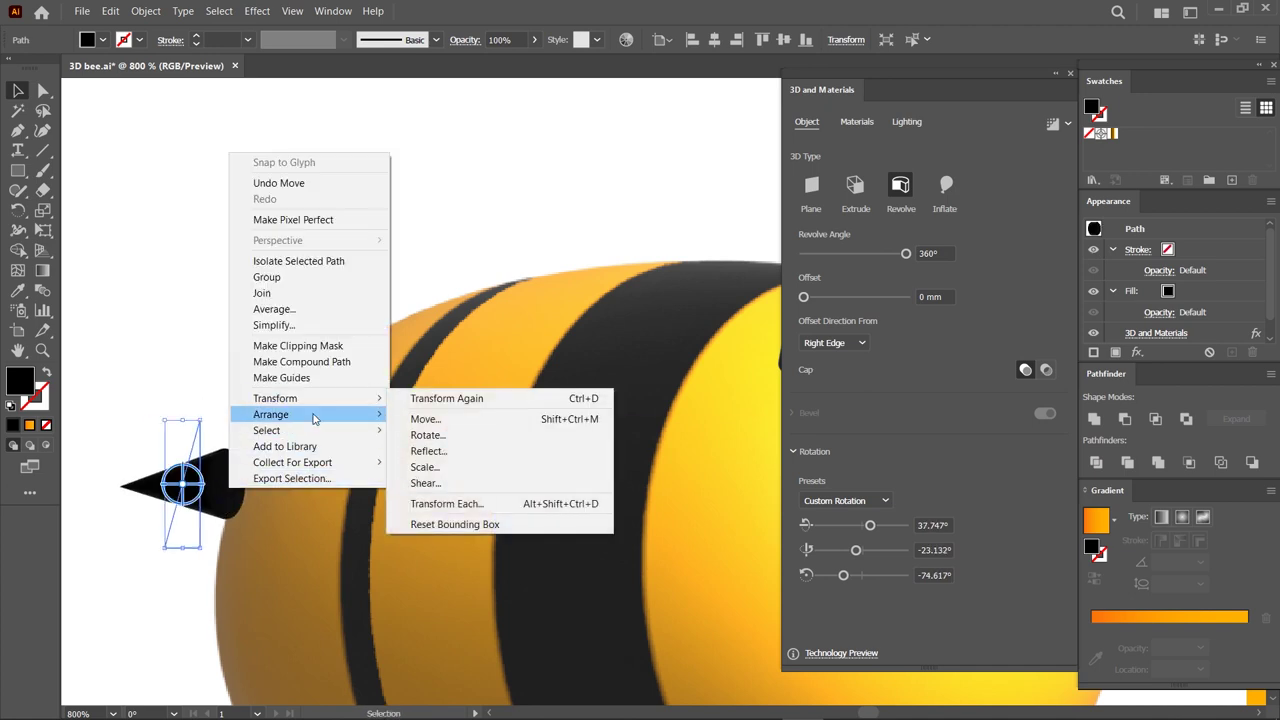
click(470, 464)
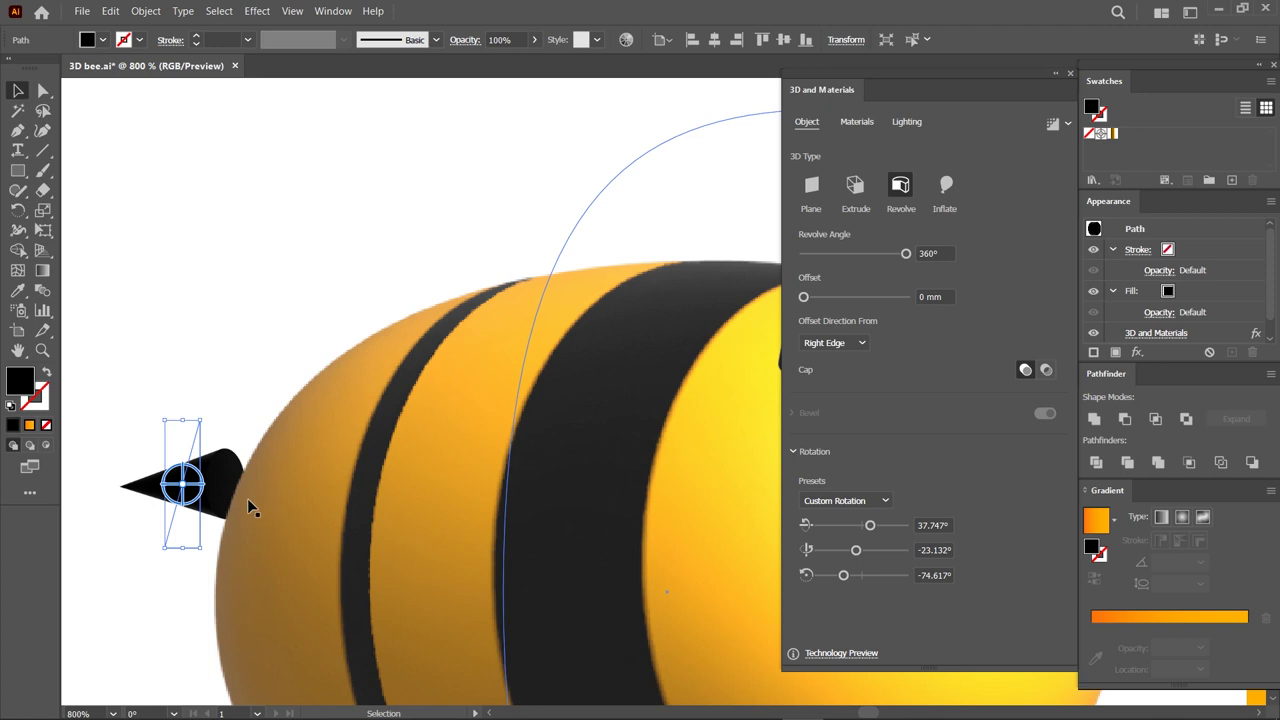
mouse_move(178, 492)
mouse_down()
mouse_move(180, 572)
mouse_move(207, 580)
mouse_up()
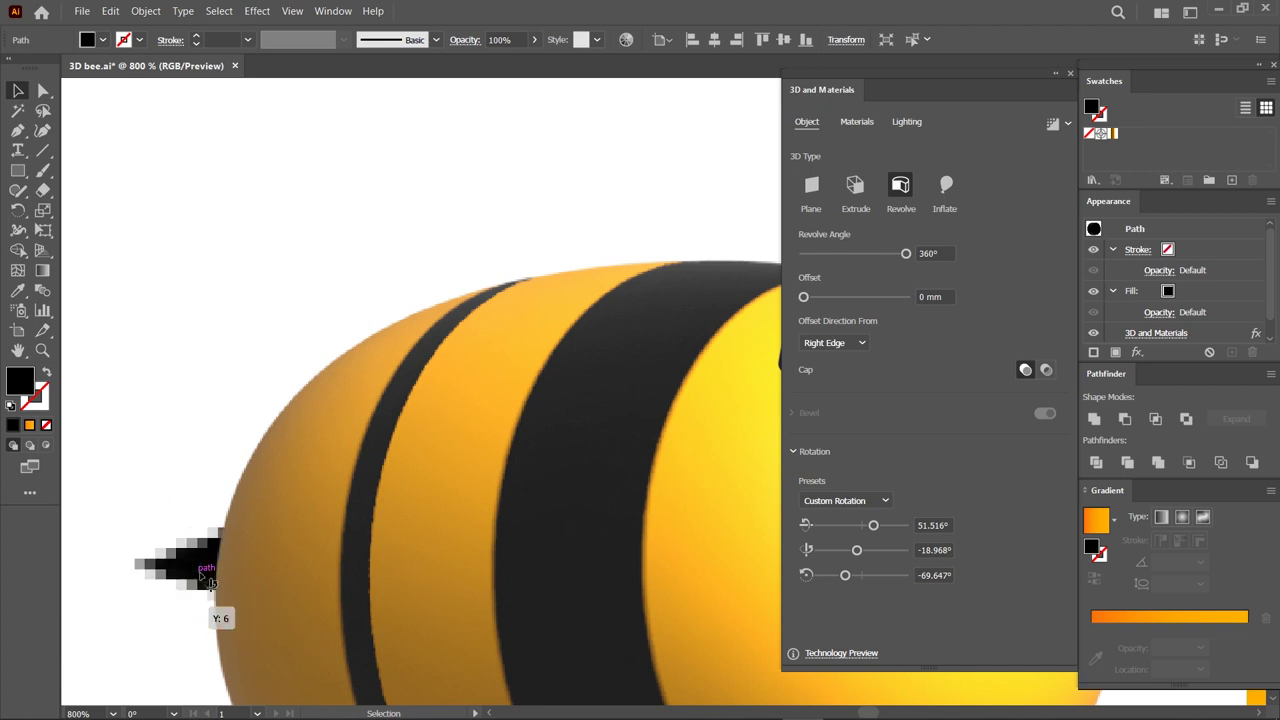
drag(207, 580, 170, 575)
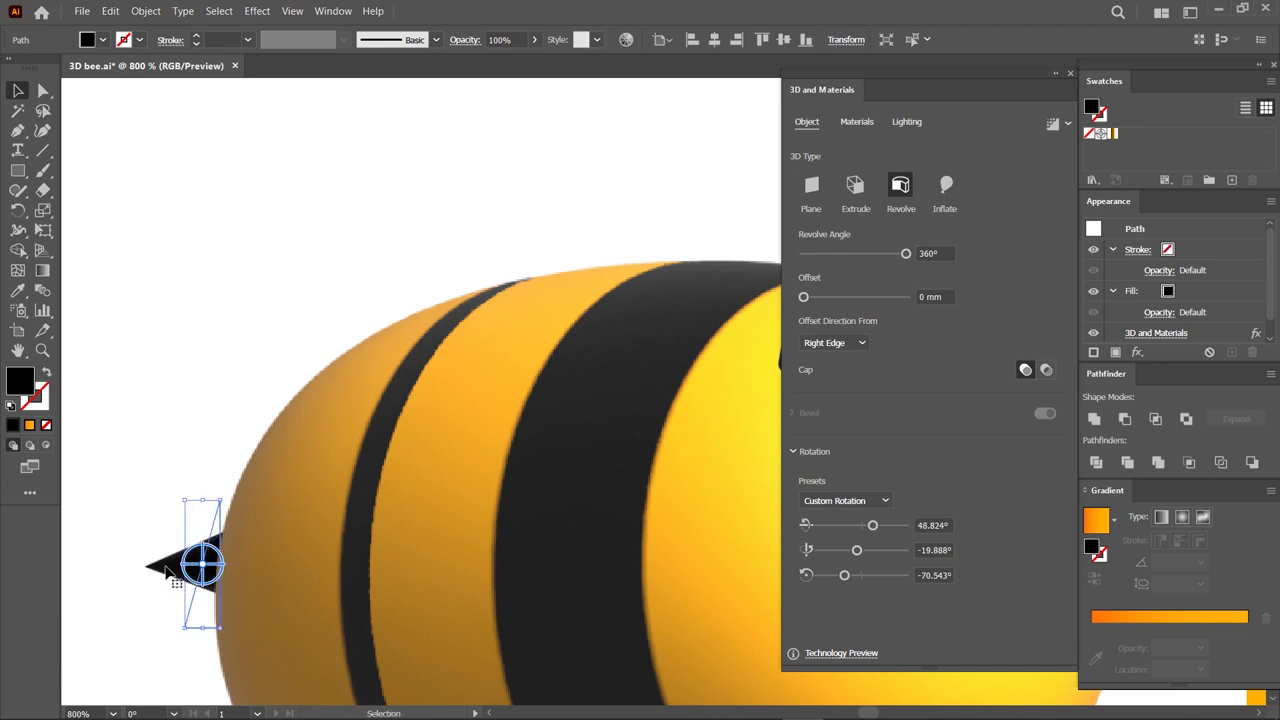
Reshape the cone's top anchor and rotate the stinger around its X axis.
key(a)
drag(219, 502, 222, 487)
key(v)
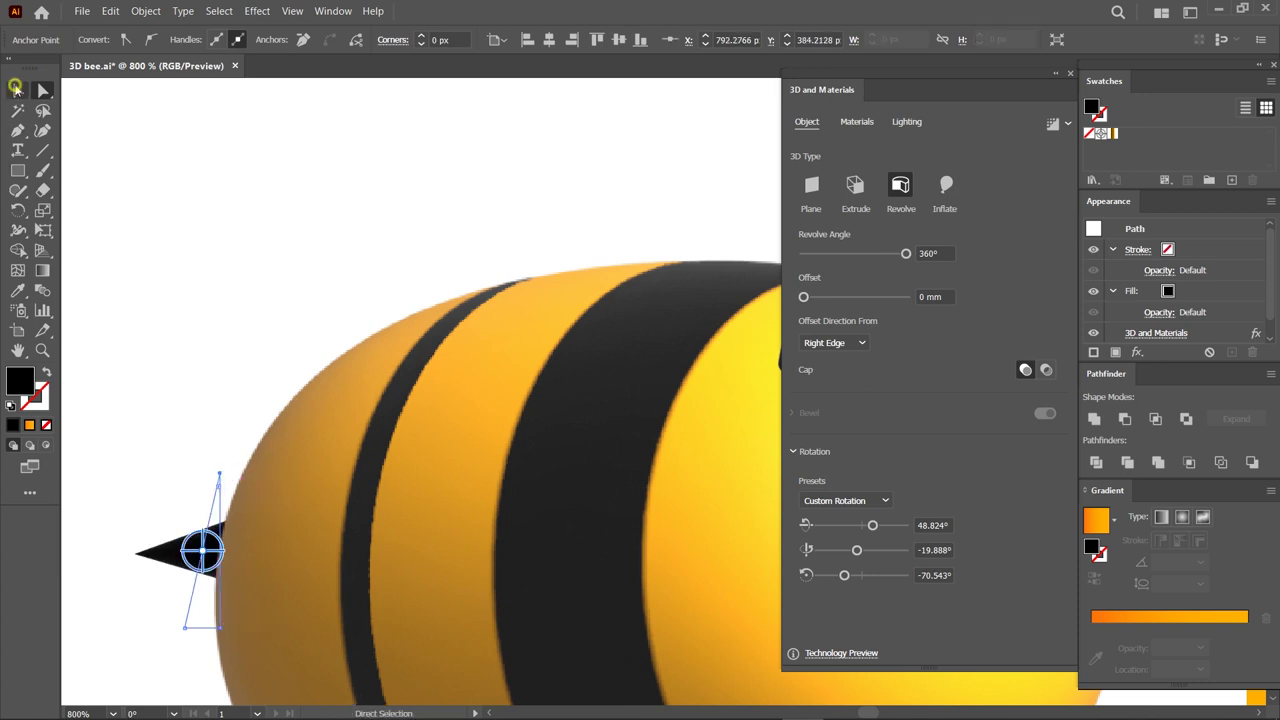
drag(212, 566, 170, 552)
Enable ray-trace rendering and light the stinger at 173° rotation and 58° height.
click(906, 121)
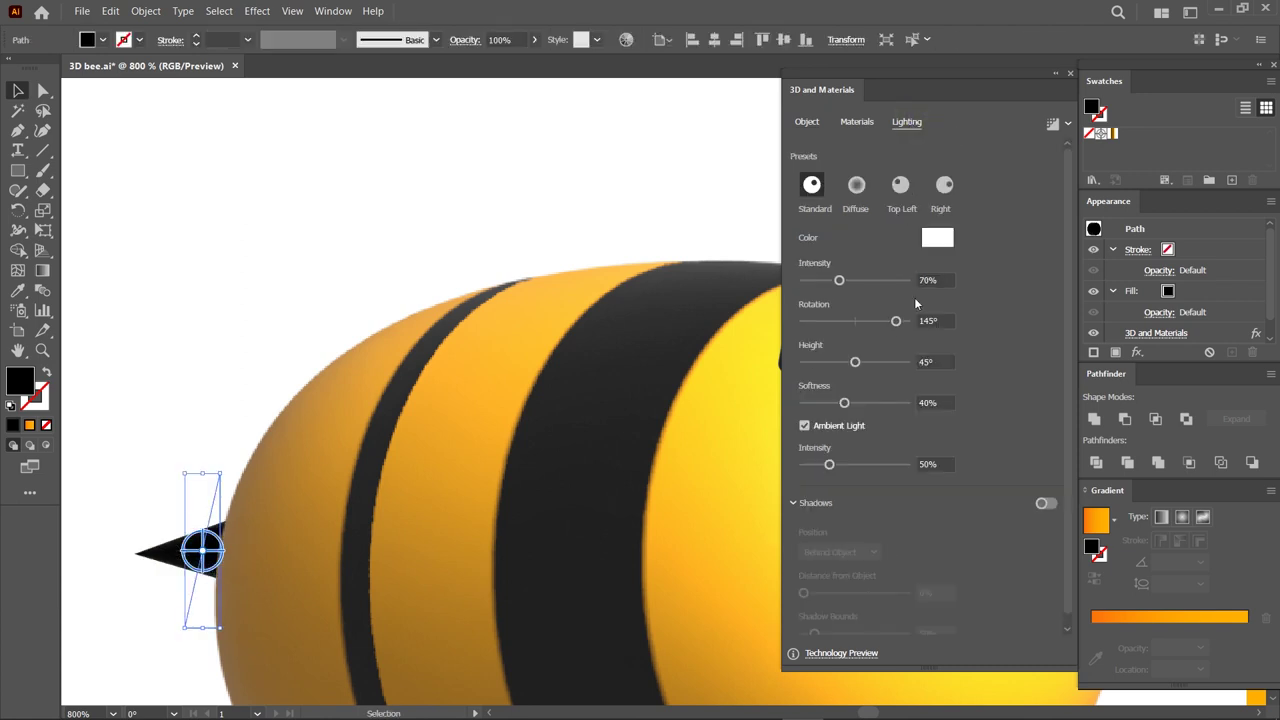
drag(212, 553, 214, 563)
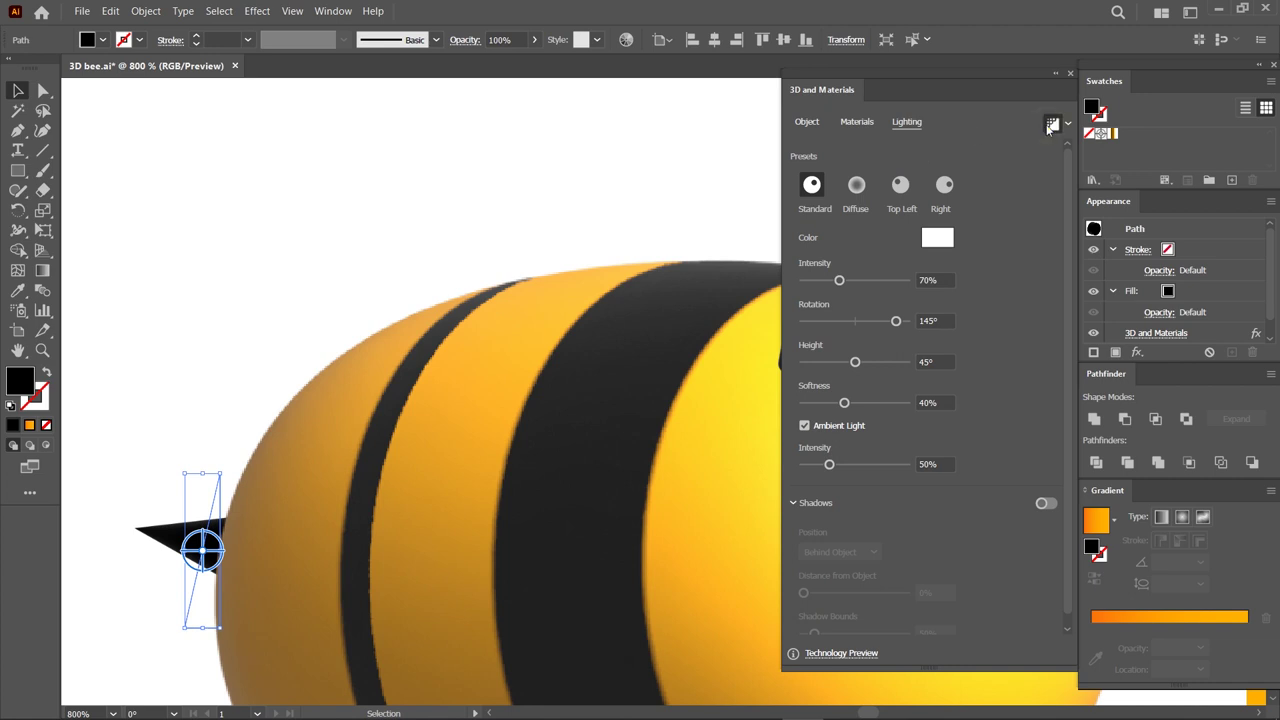
click(1050, 125)
drag(895, 321, 902, 321)
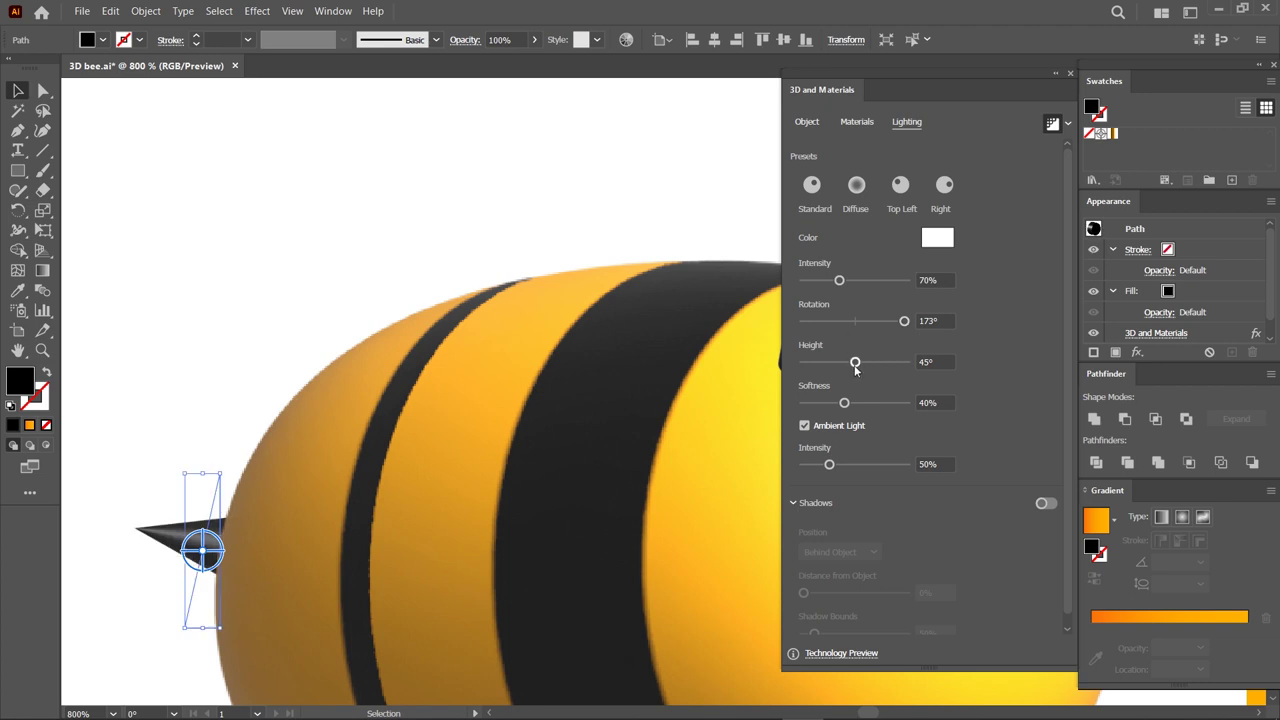
drag(855, 364, 868, 364)
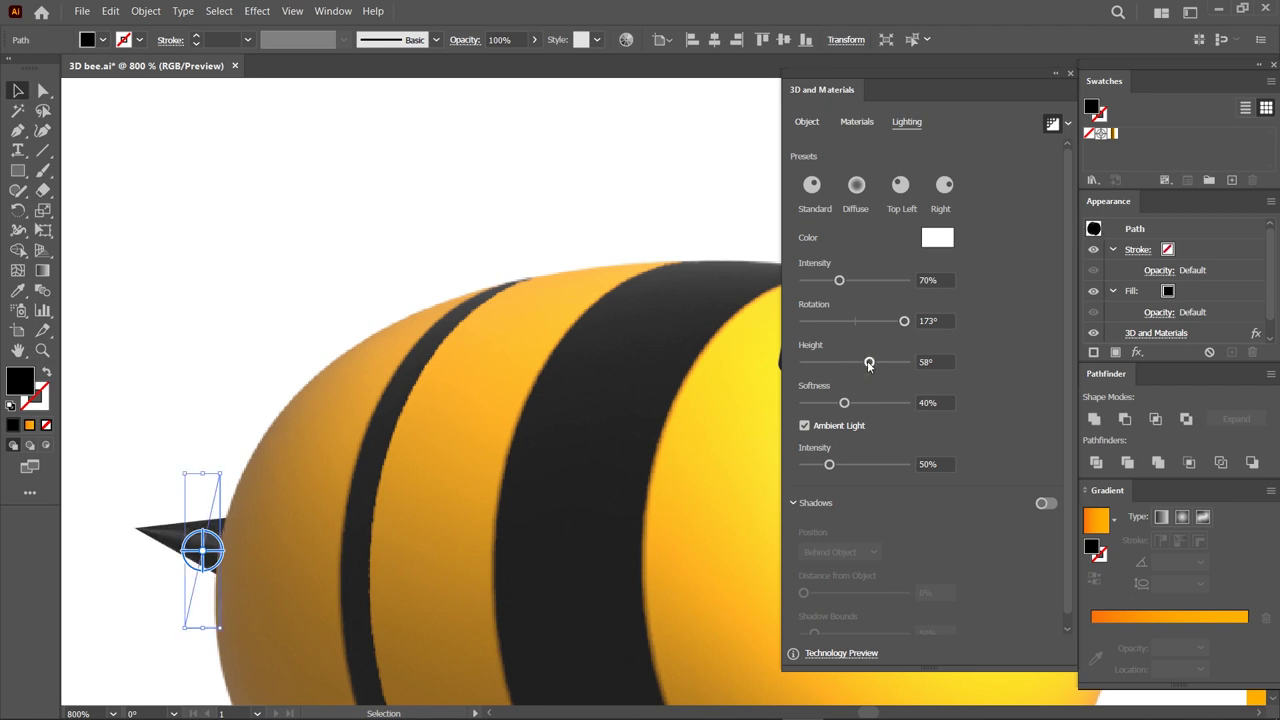
click(444, 230)
scroll(333, 285, down, 3)
scroll(350, 400, down, 1)
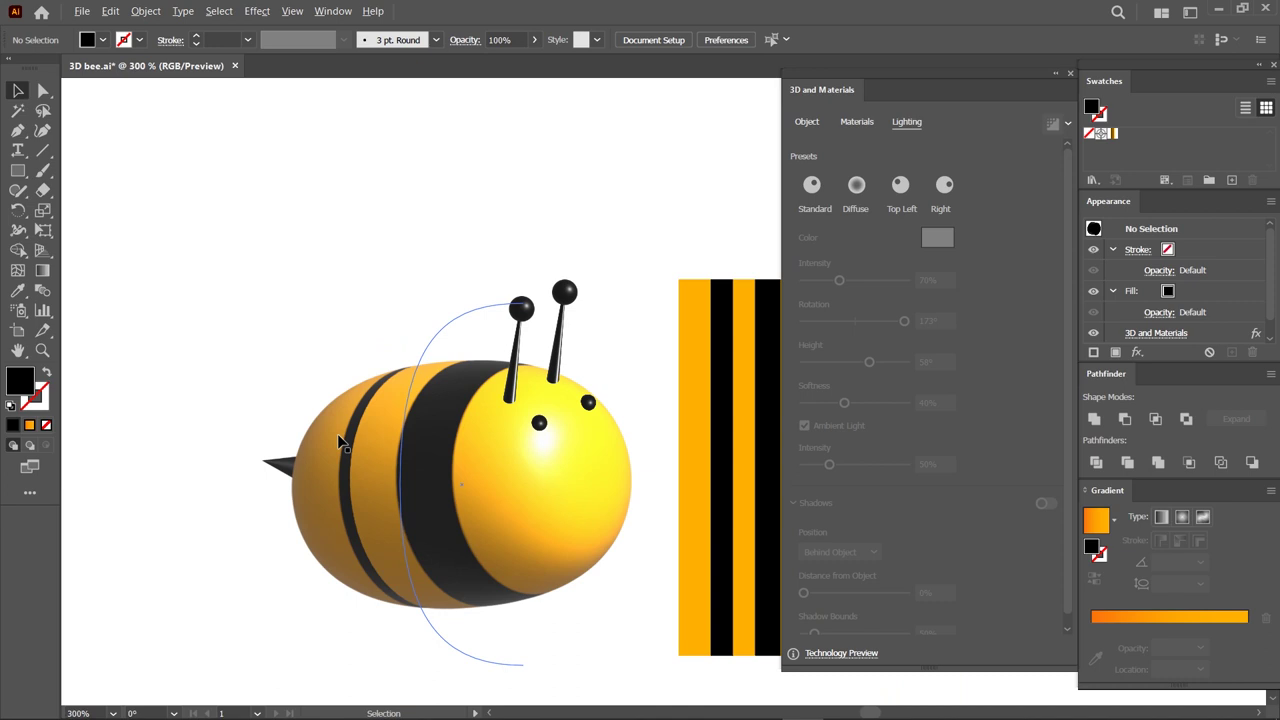
Draw a short horizontal line above the bee and bend it into a smile curve.
scroll(292, 416, down, 1)
scroll(380, 400, up, 1)
click(43, 150)
drag(430, 183, 529, 183)
click(198, 37)
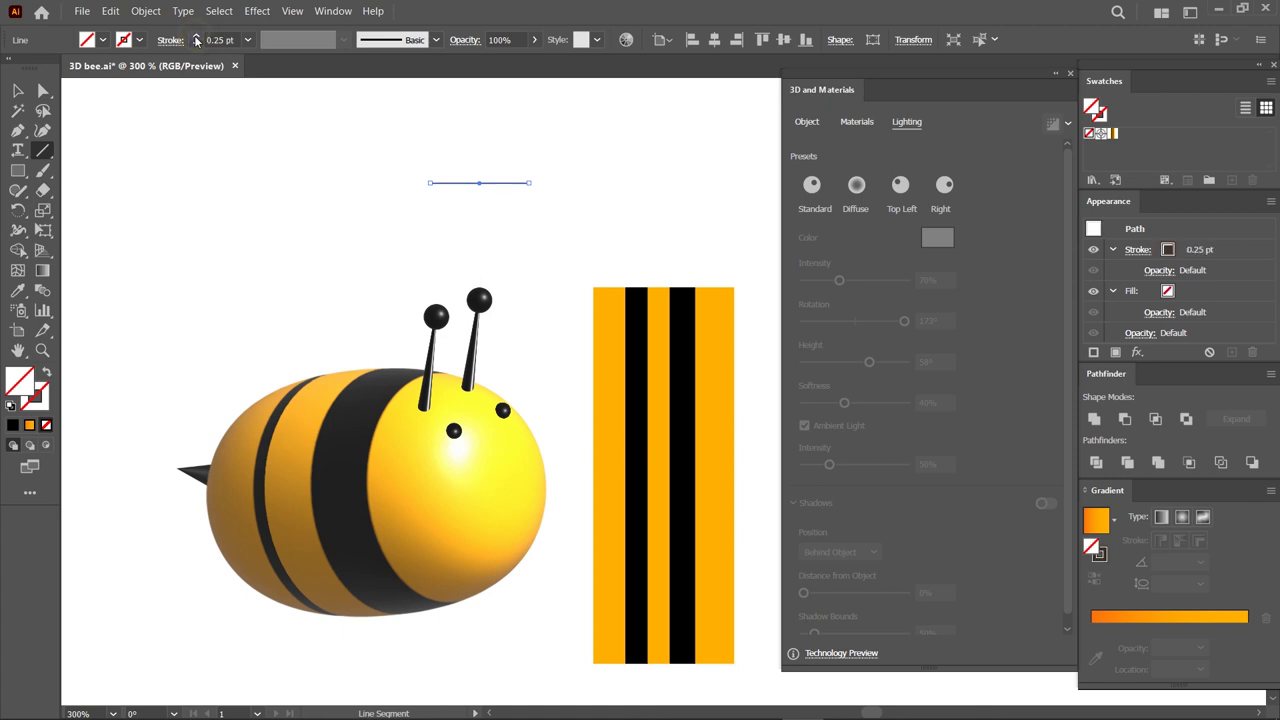
click(44, 131)
drag(479, 184, 481, 200)
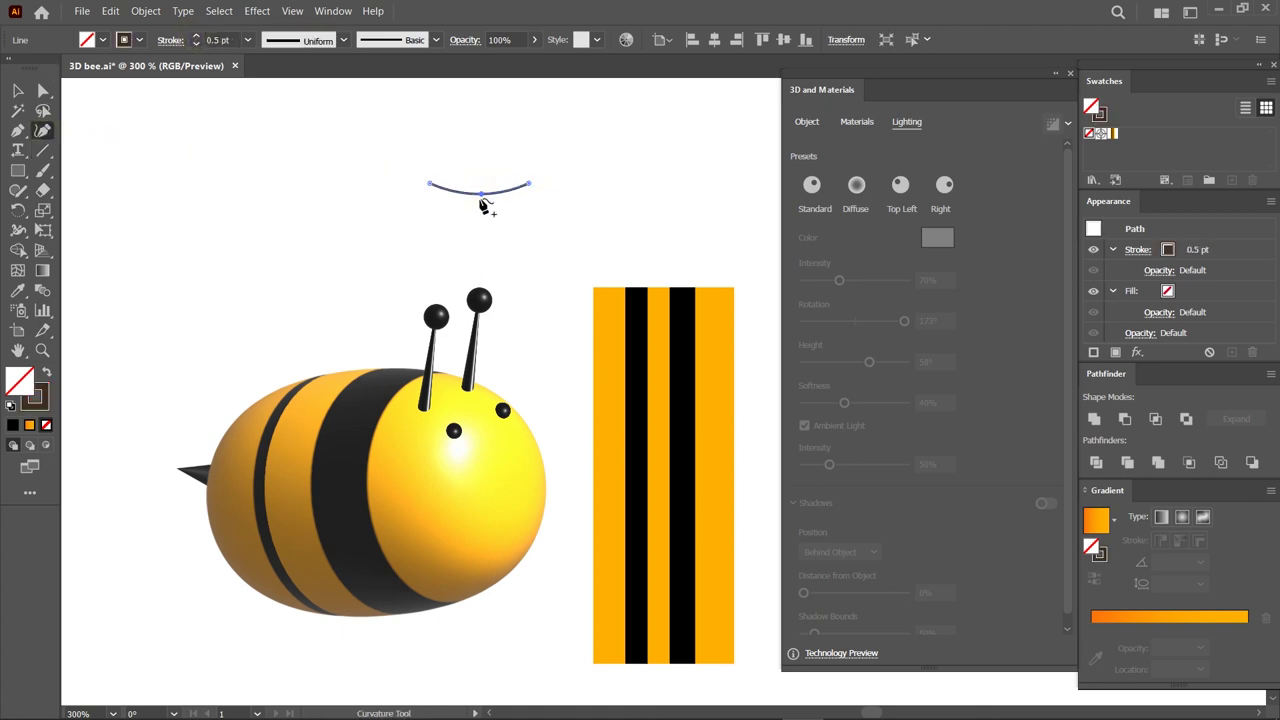
click(18, 91)
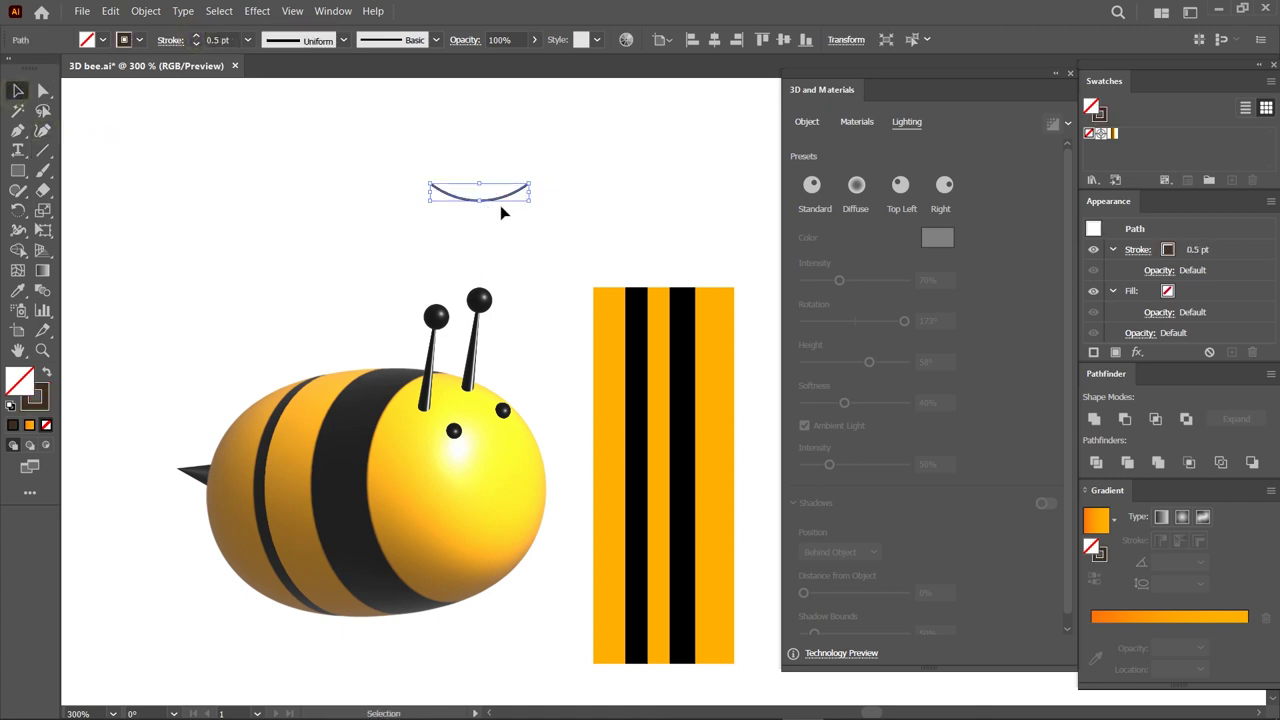
drag(497, 200, 503, 208)
Eyedrop red #FF0000 and swap it from fill to stroke.
click(17, 290)
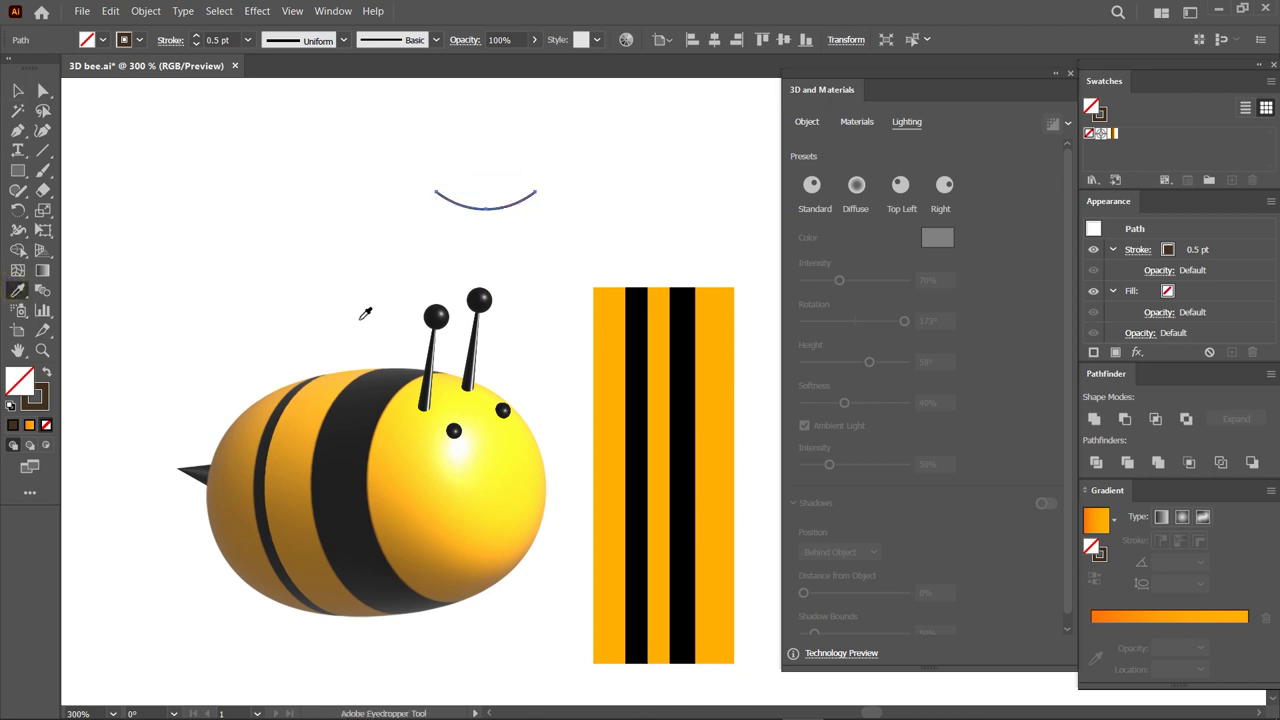
scroll(357, 309, down, 6)
click(236, 297)
scroll(357, 323, up, 3)
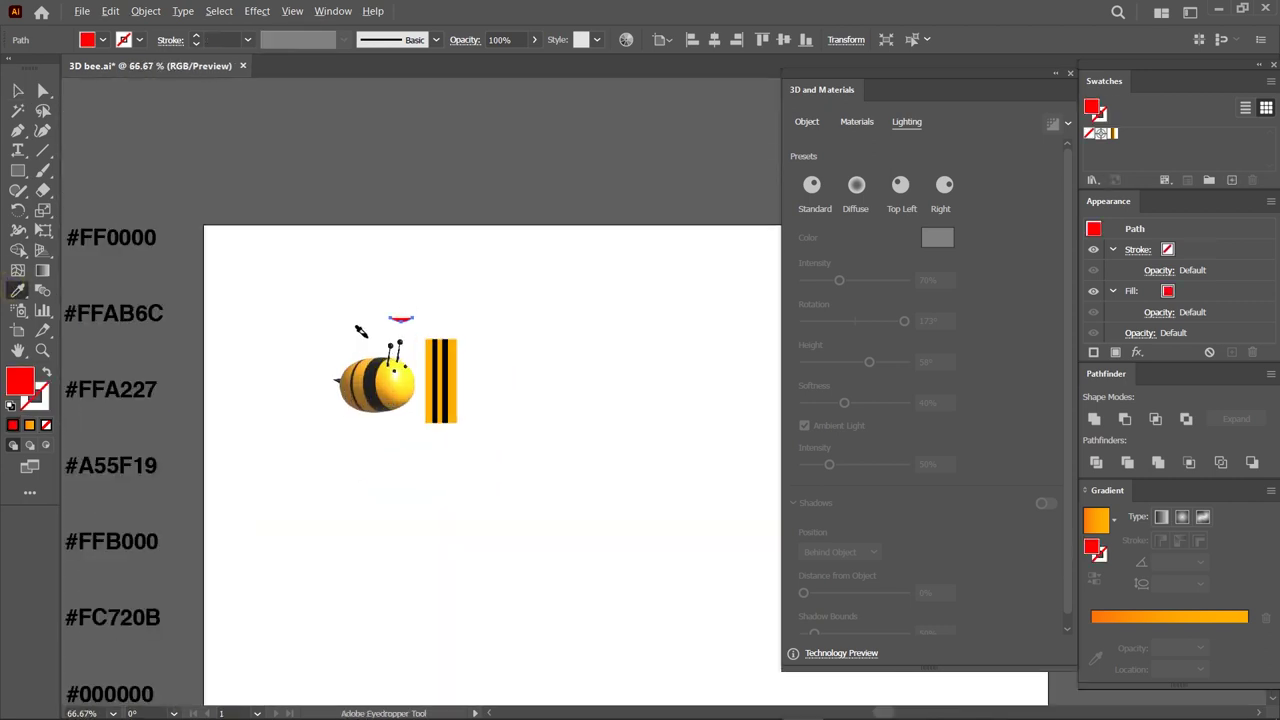
scroll(357, 323, up, 3)
click(45, 375)
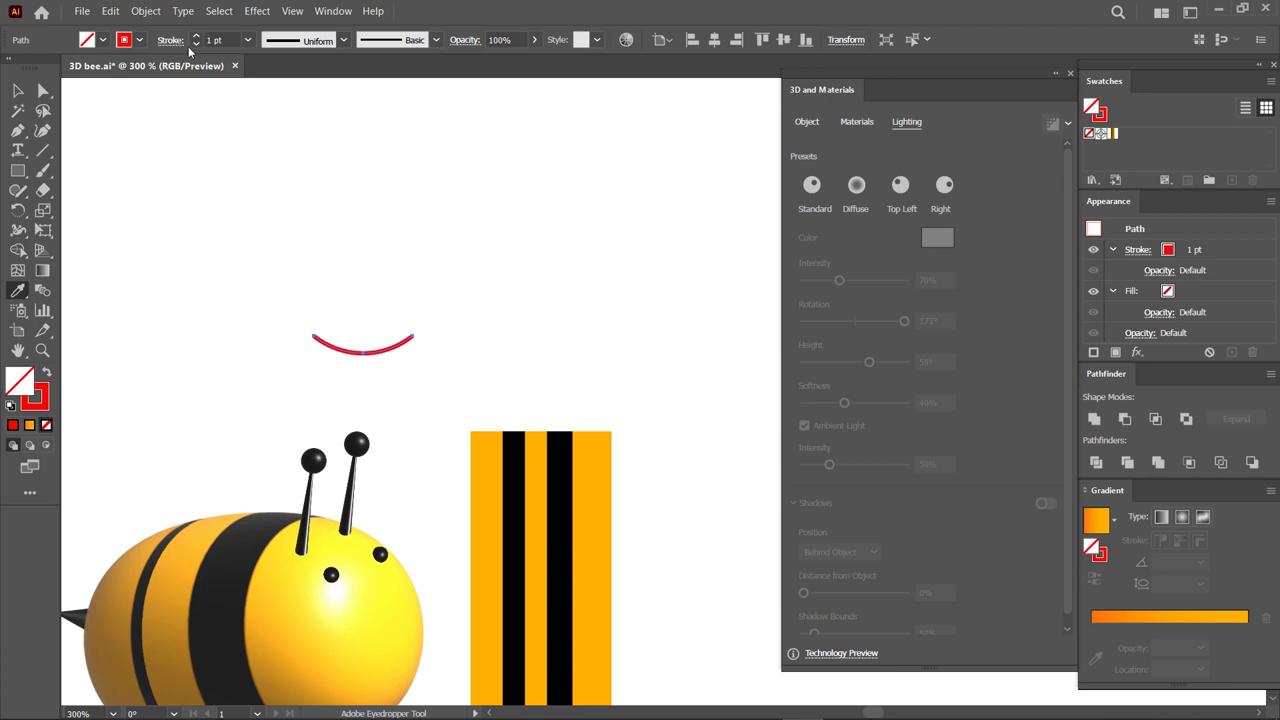
Set the curve's stroke to 2 pt with Round Cap.
click(197, 37)
click(17, 90)
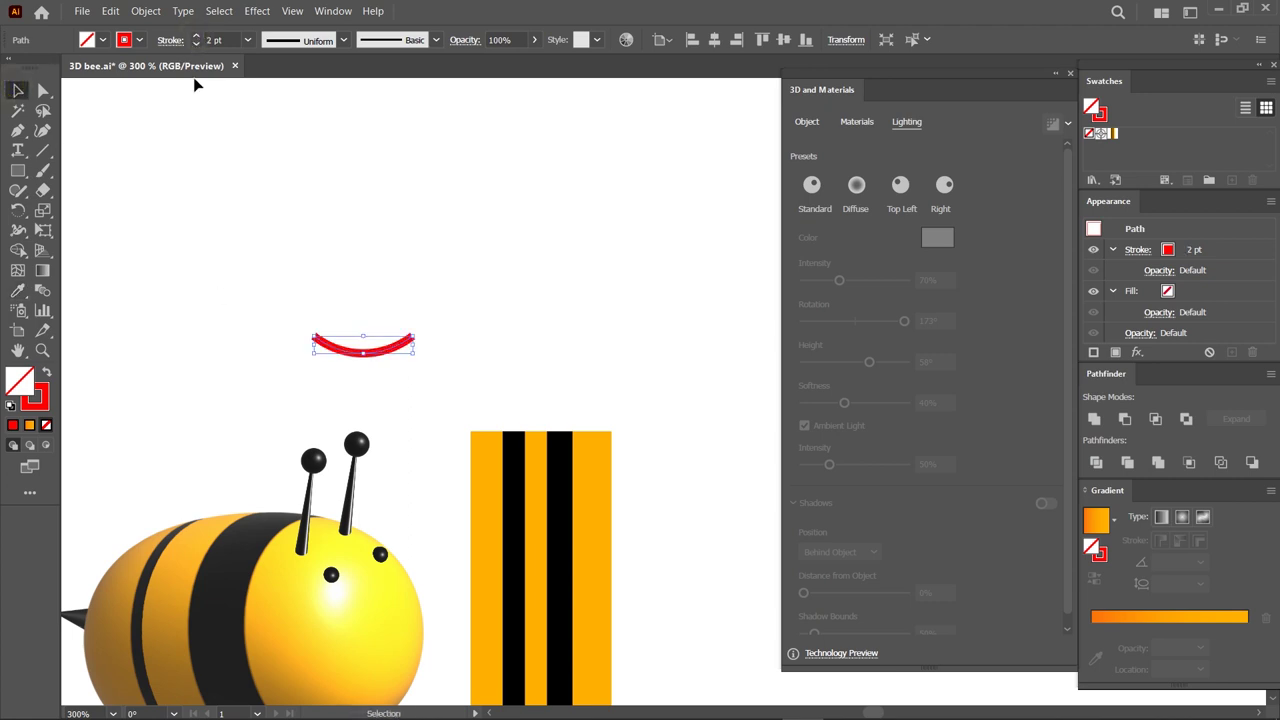
click(171, 40)
click(83, 82)
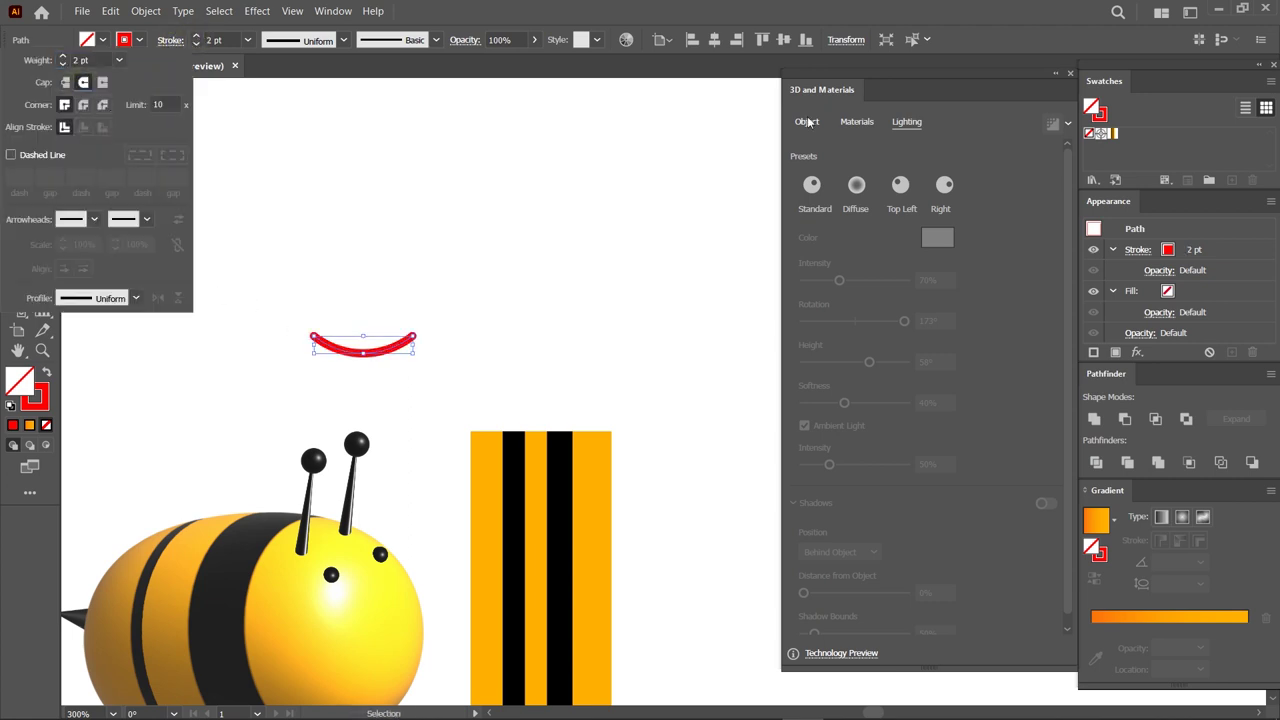
click(807, 122)
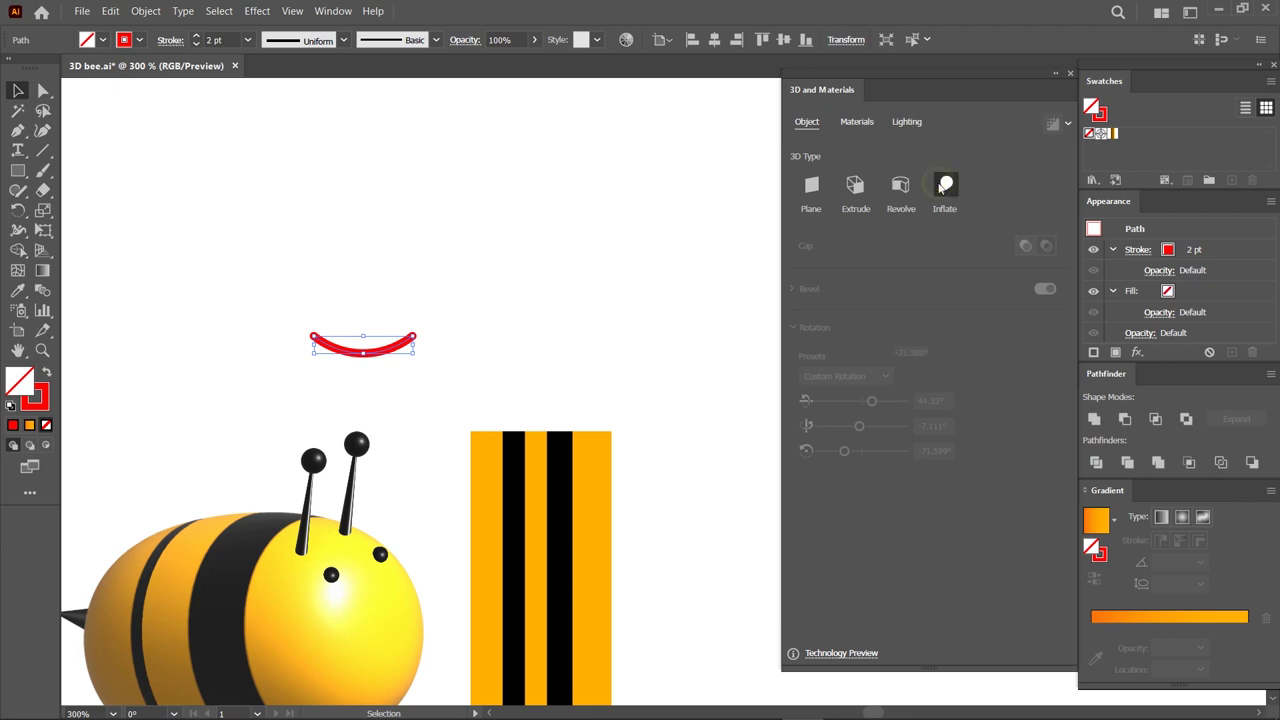
Inflate the red curve in 3D, then move it onto the bee's face and resize it.
click(945, 185)
drag(400, 345, 405, 645)
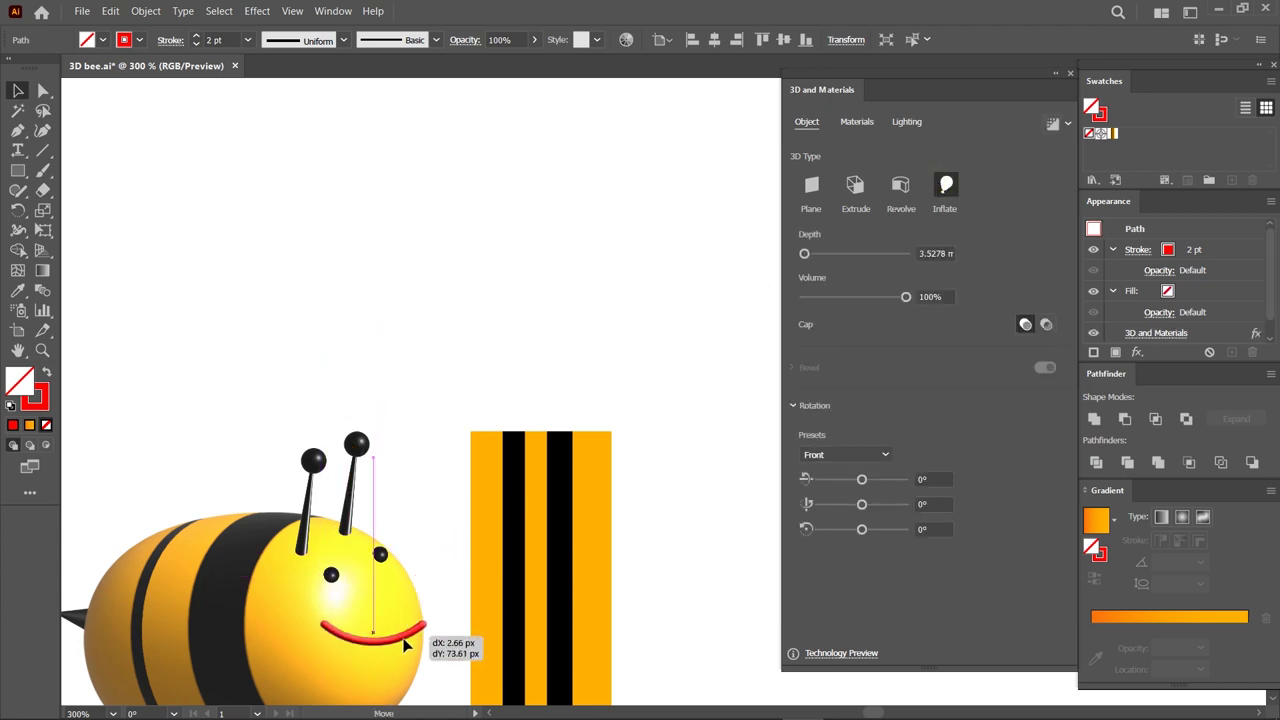
scroll(380, 650, up, 3)
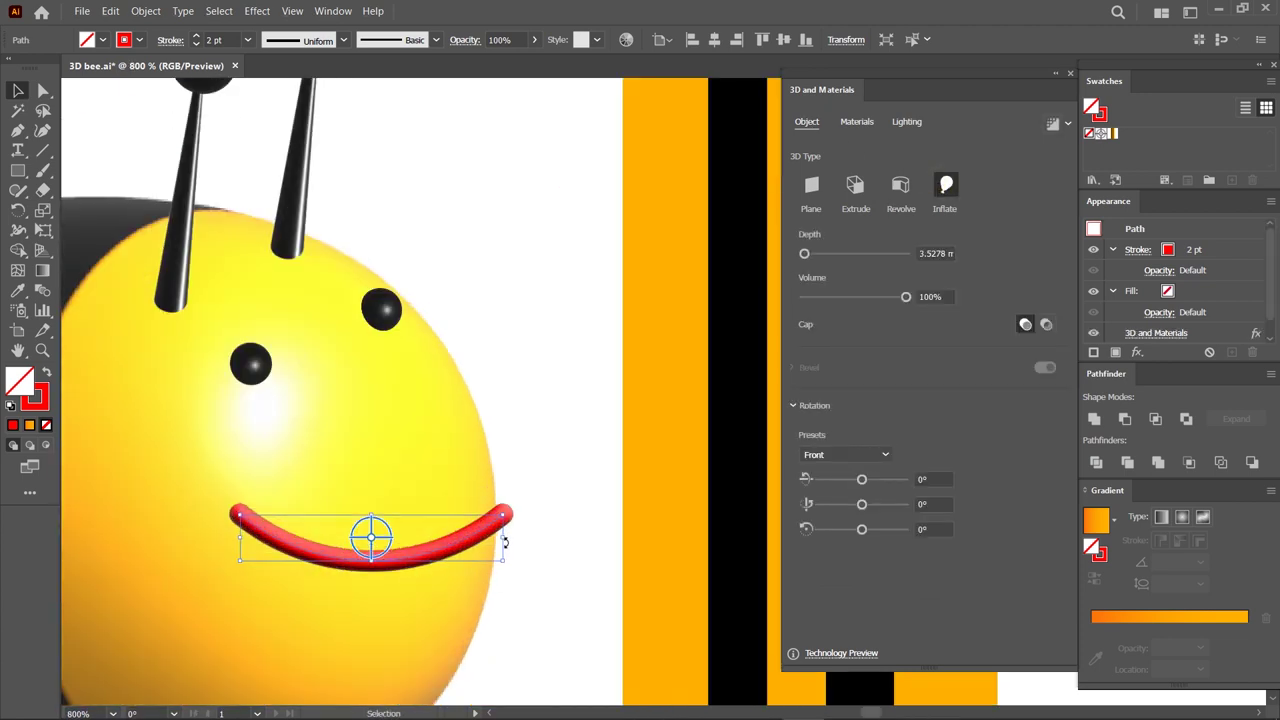
drag(505, 539, 386, 539)
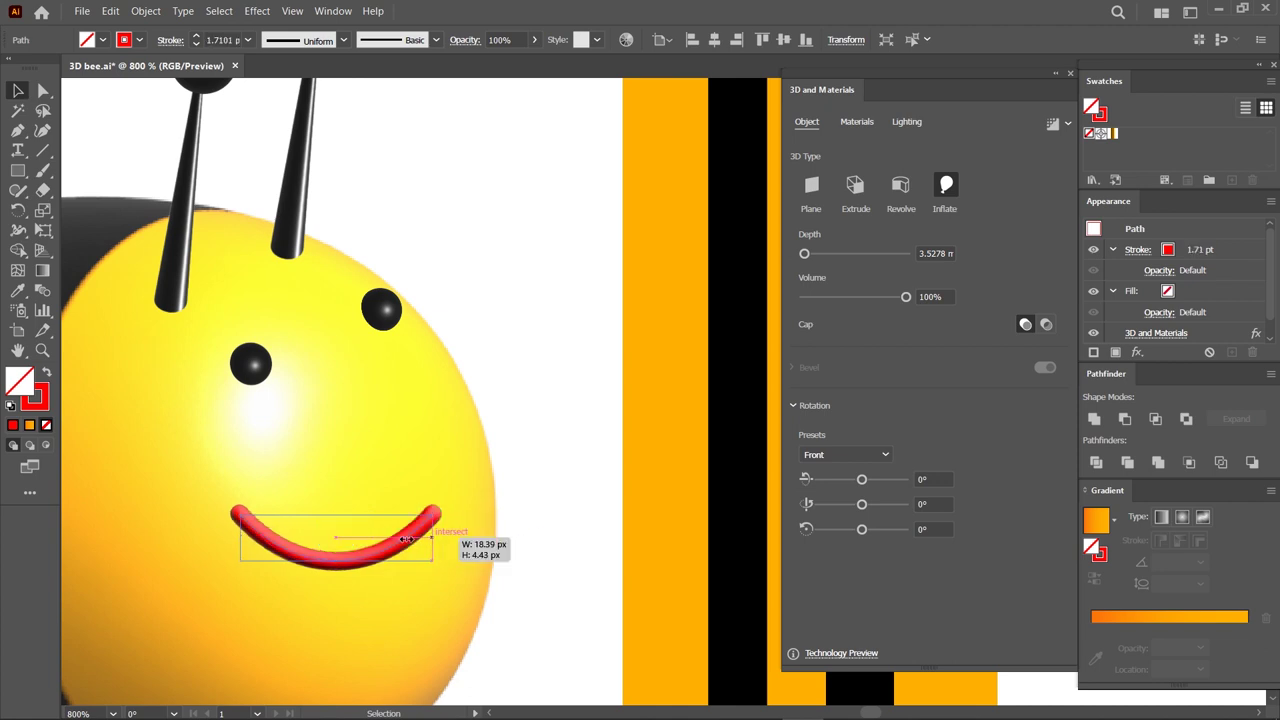
mouse_move(312, 520)
mouse_down()
mouse_move(310, 547)
mouse_move(430, 533)
mouse_up()
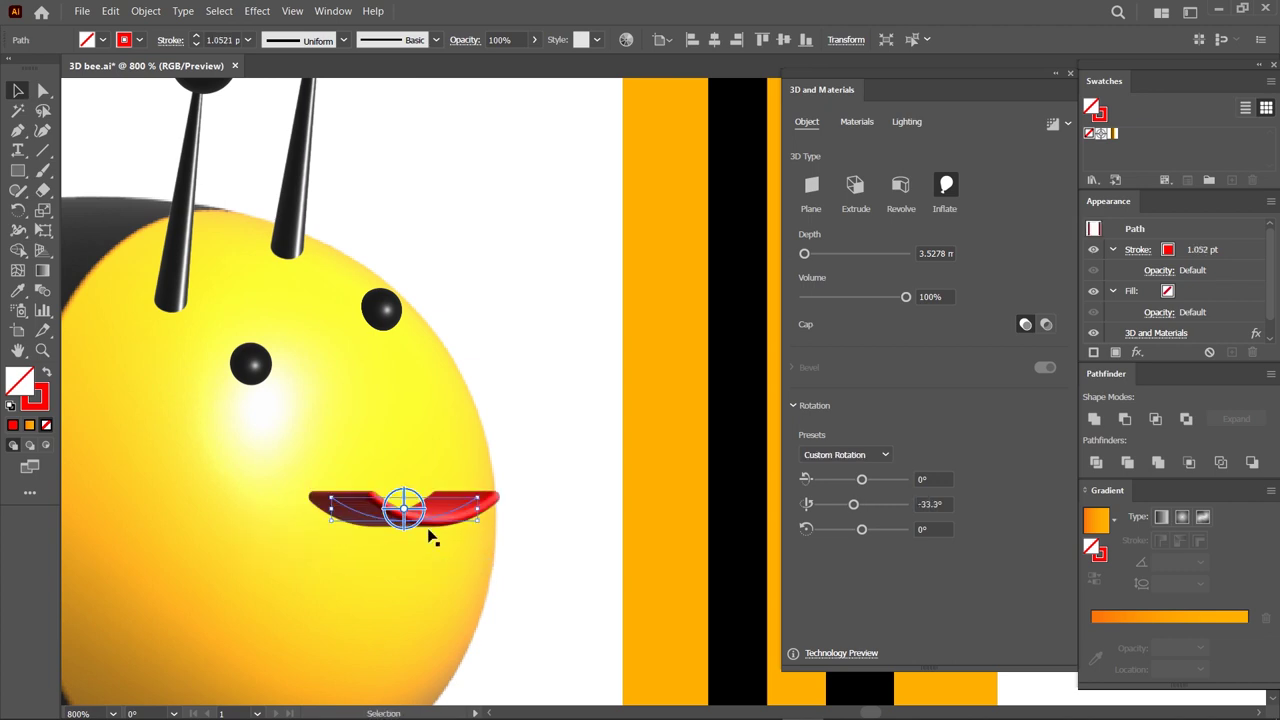
Set the smile's depth to 0, rotate and widen it, and give it a 1.8 pt stroke.
drag(805, 254, 792, 254)
drag(420, 528, 420, 521)
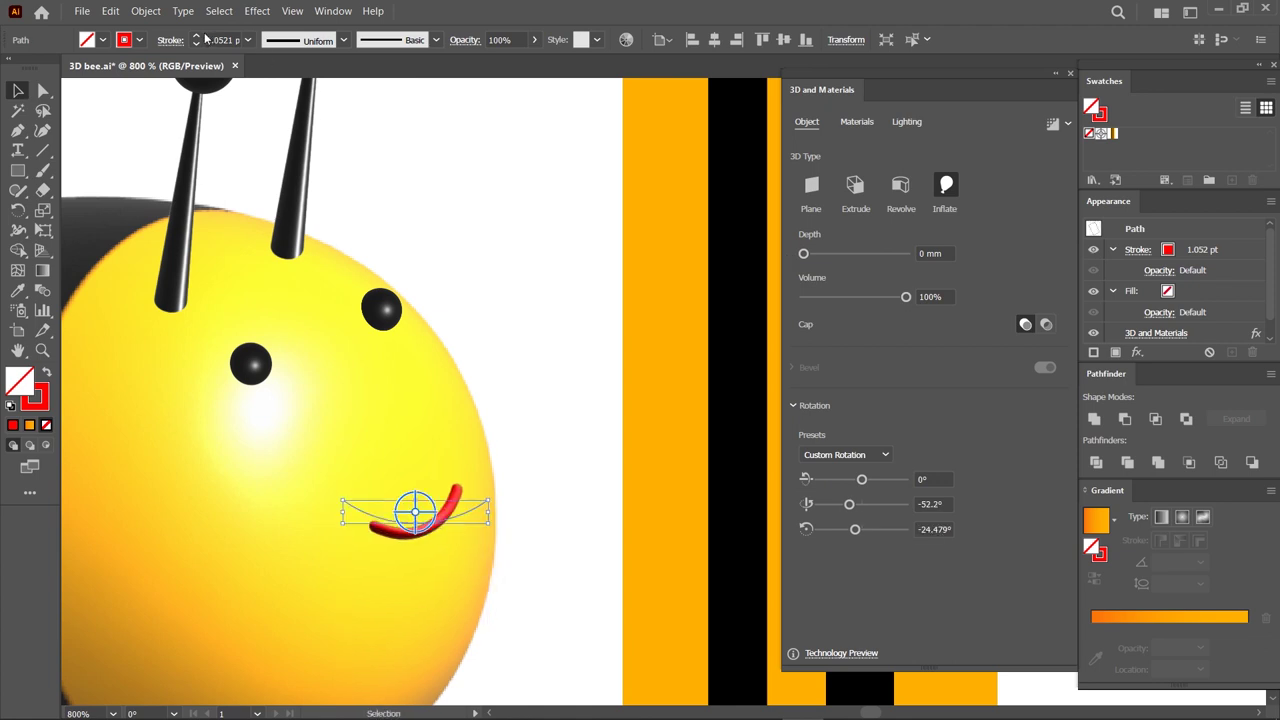
drag(485, 517, 498, 517)
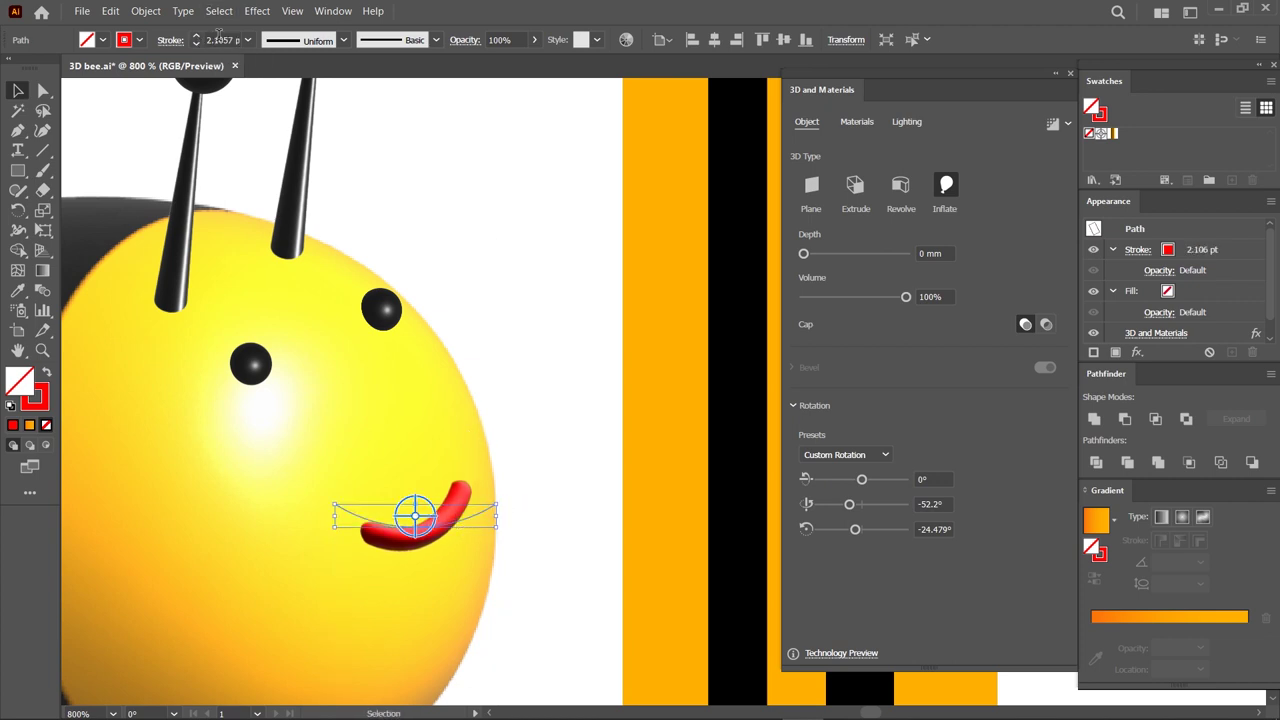
text(1.8)
key(Return)
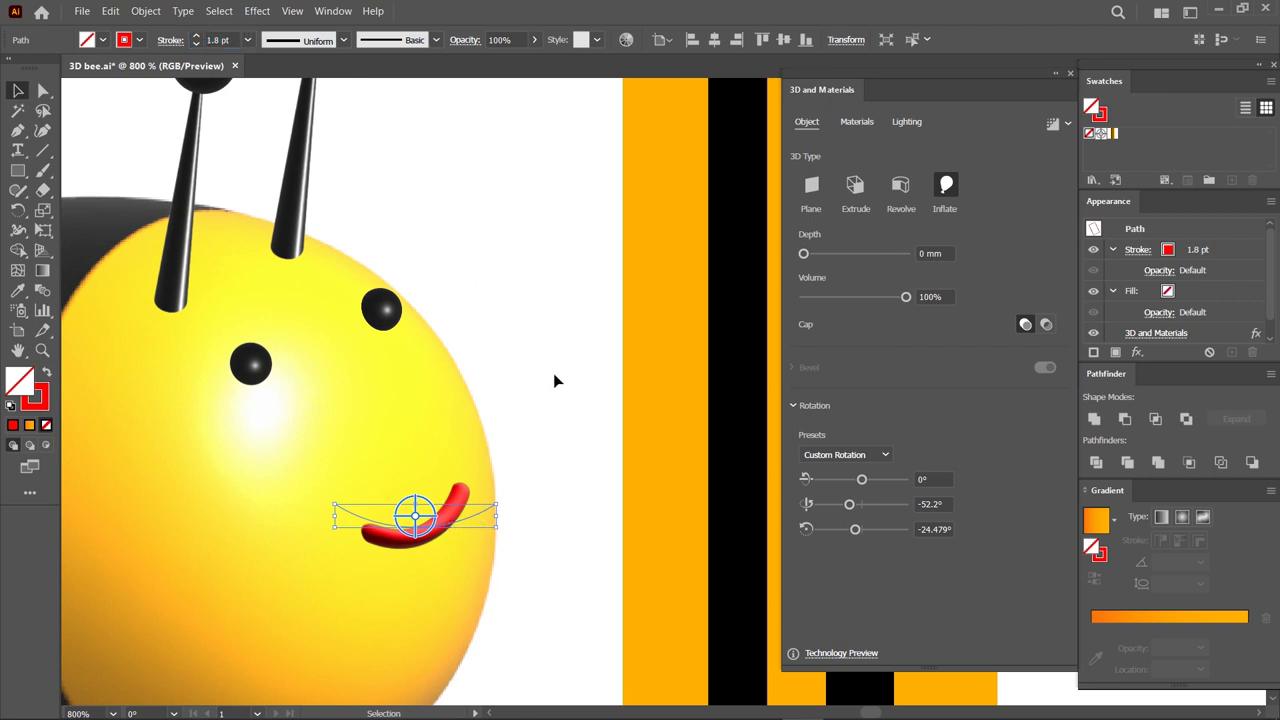
Brighten the smile's lighting to 117% intensity, then deselect and zoom out to the whole bee.
click(906, 121)
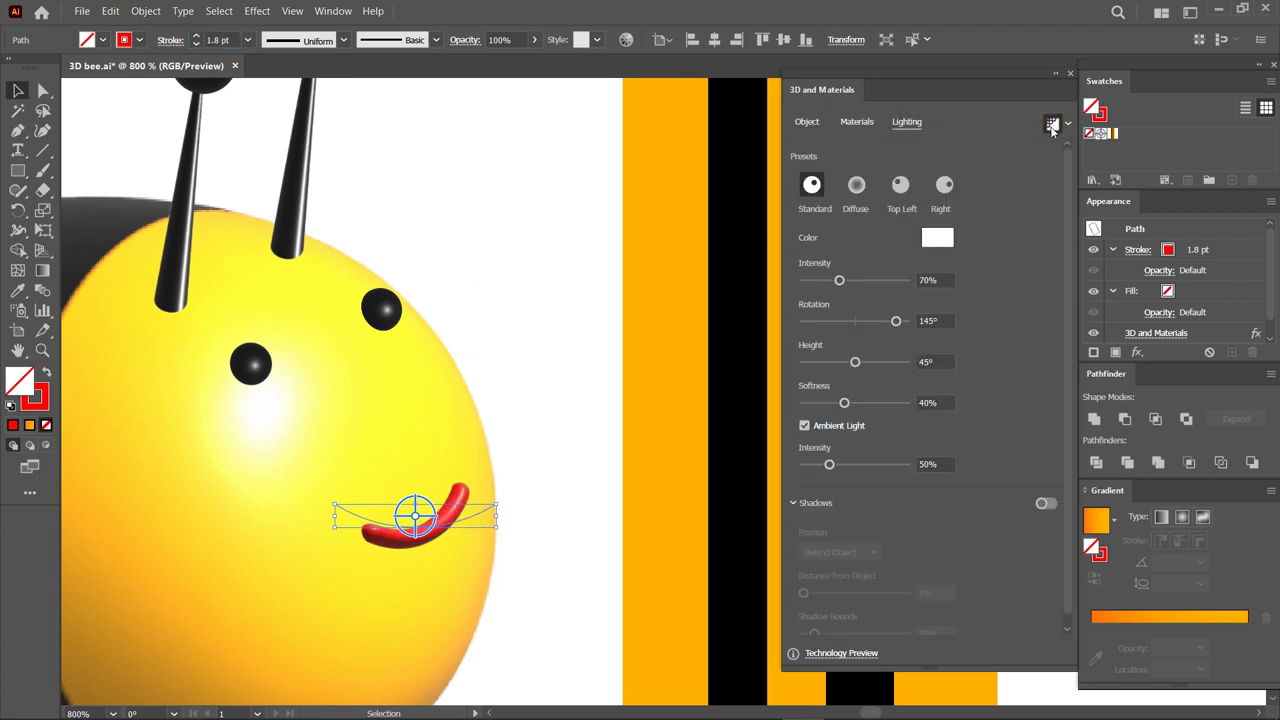
click(864, 284)
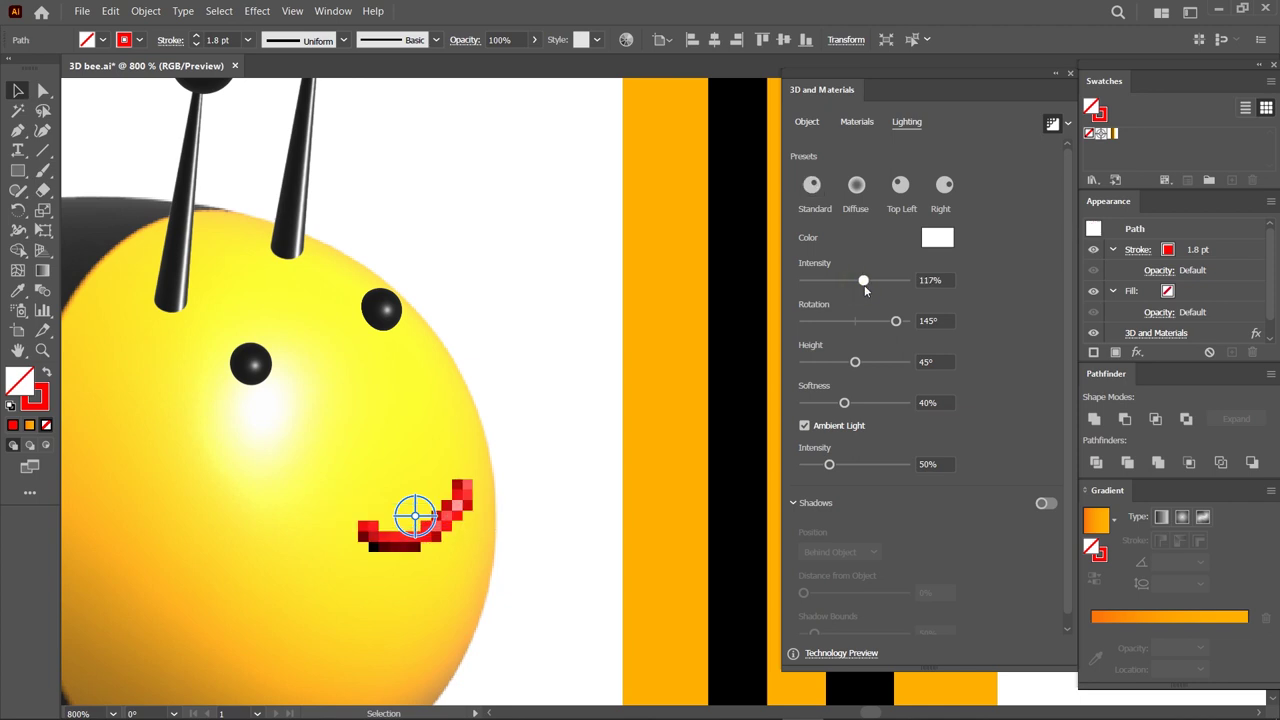
click(604, 323)
key(ctrl+minus)
key(ctrl+minus)
key(ctrl+minus)
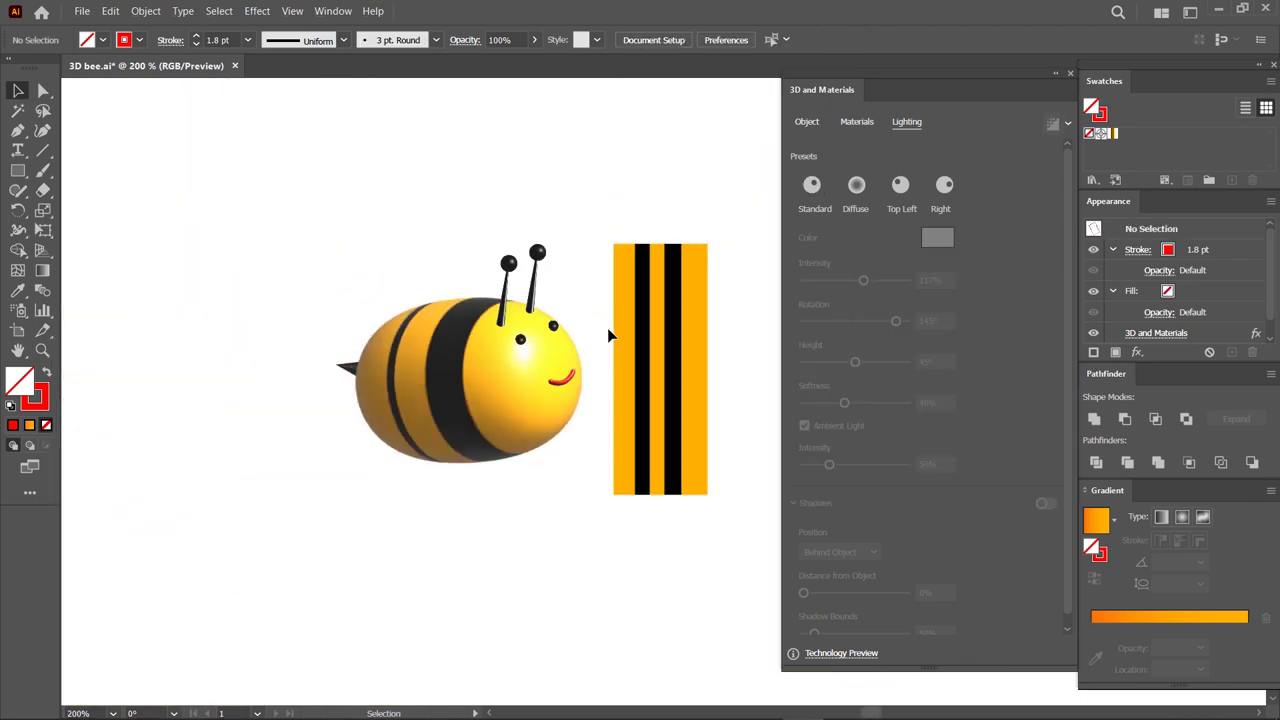
click(16, 172)
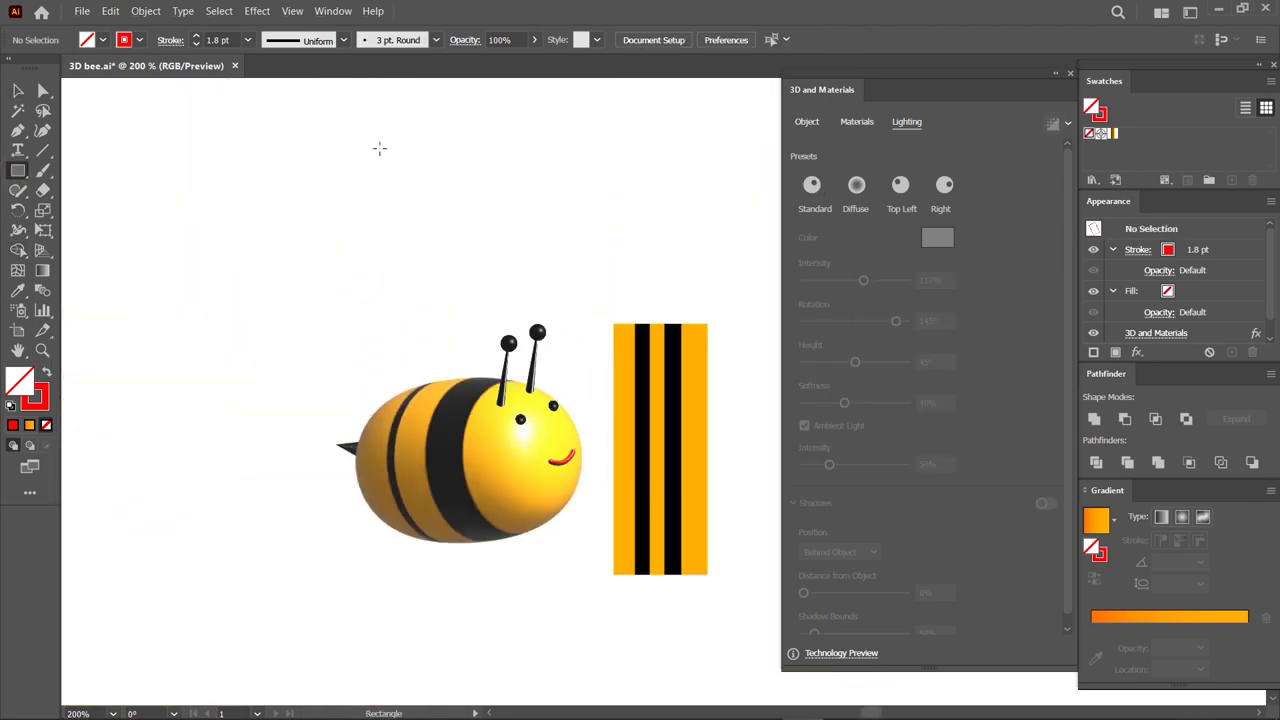
Create a 35 × 50 px rectangle near the bee and remove its red stroke.
click(372, 152)
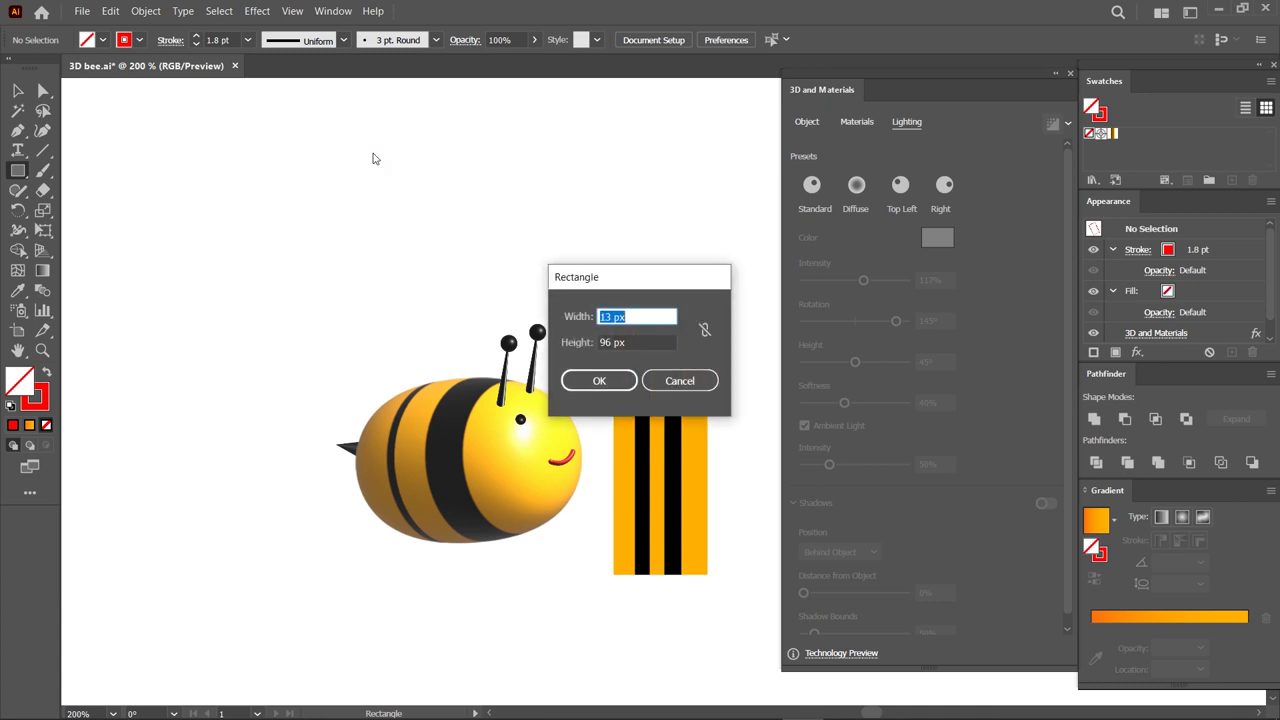
text(0)
click(599, 380)
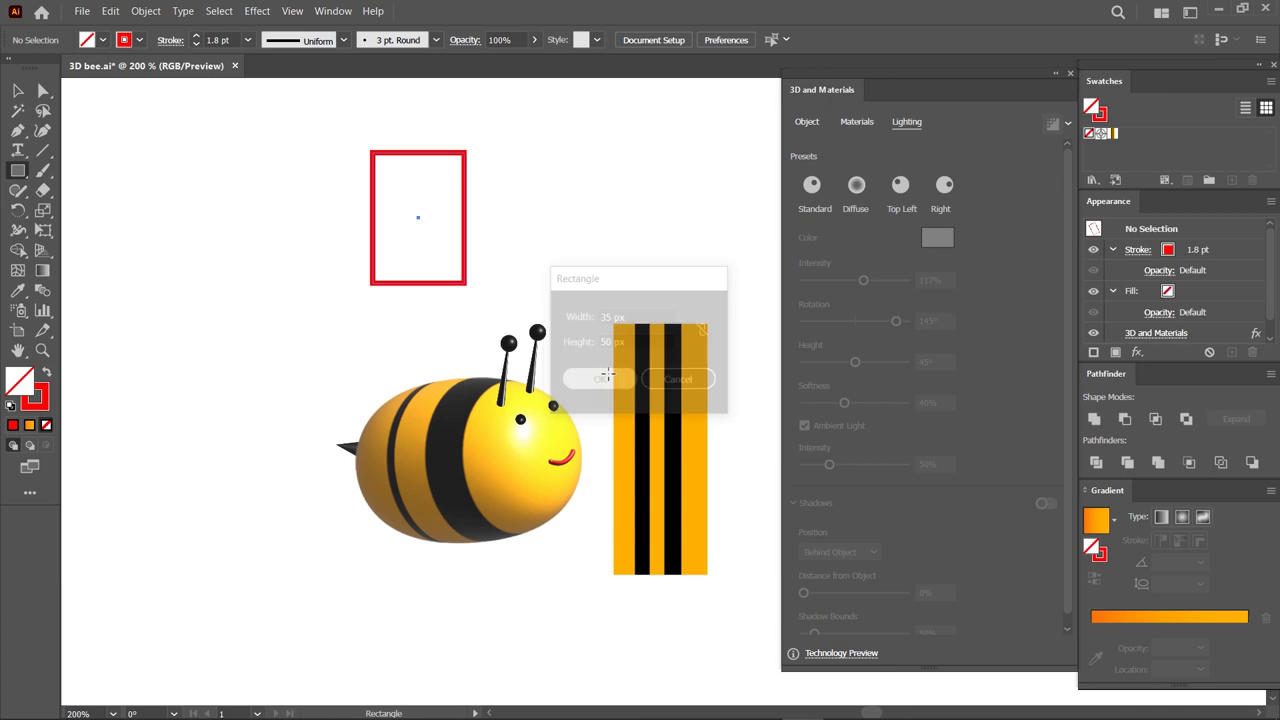
click(17, 91)
drag(416, 225, 404, 246)
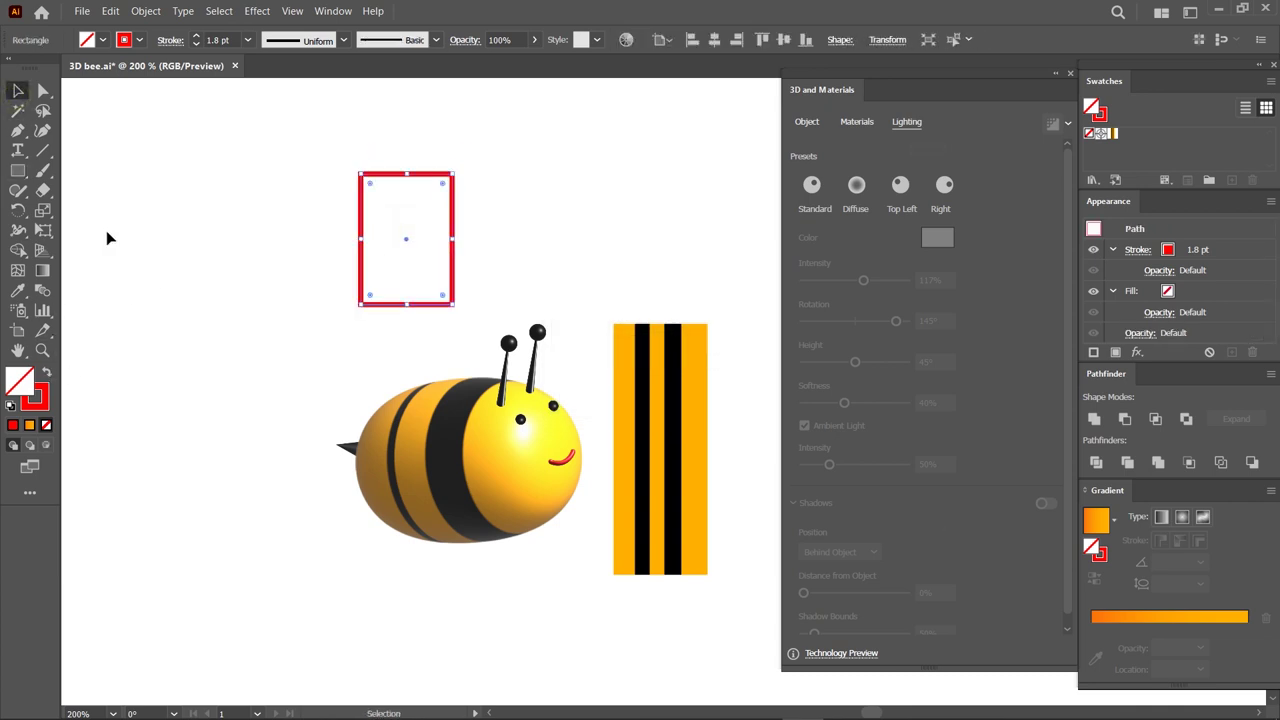
click(46, 424)
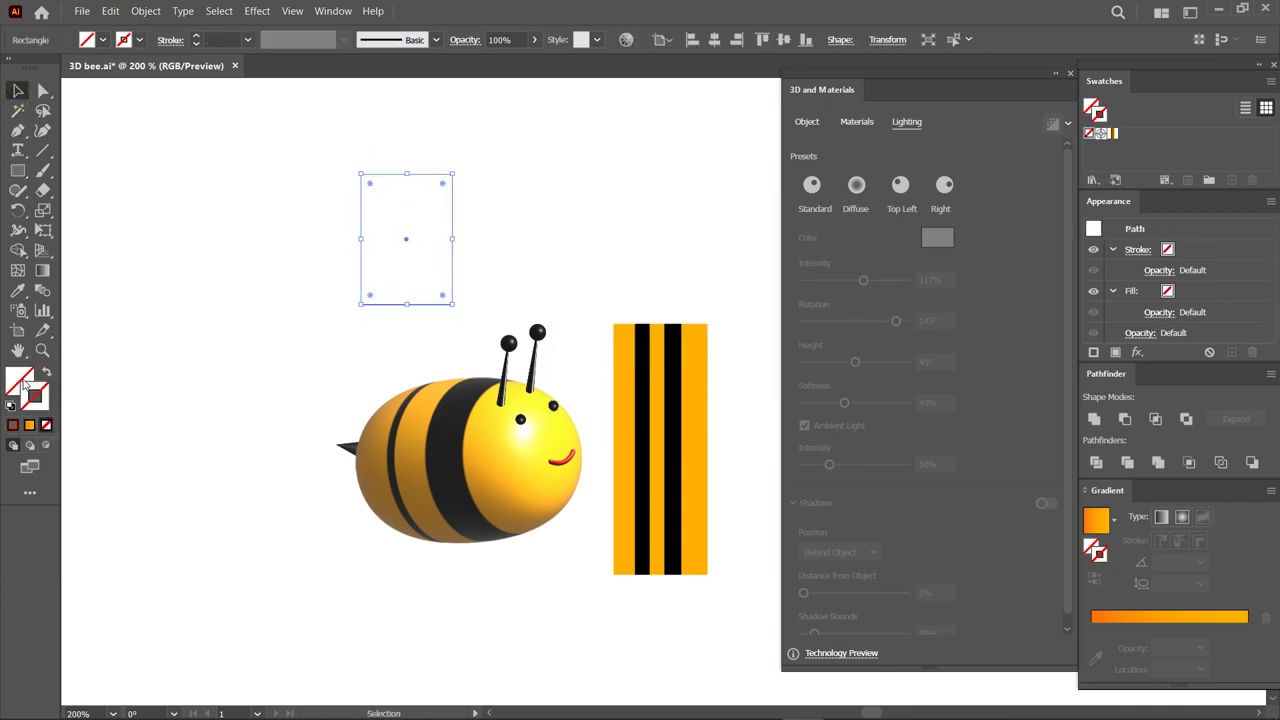
Give the rectangle a white fill sampled with the Eyedropper and move it above the artboard.
click(17, 290)
scroll(363, 314, down, 5)
click(229, 543)
scroll(366, 303, up, 5)
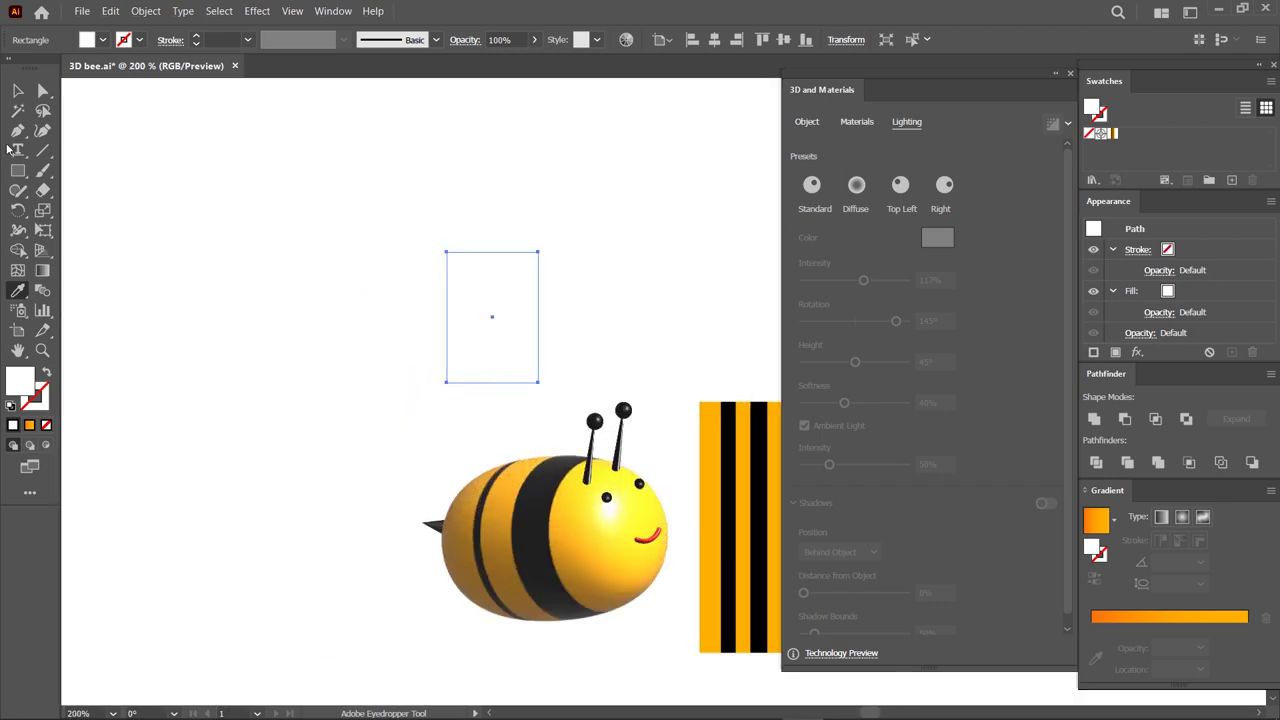
click(17, 90)
scroll(434, 320, down, 1)
drag(491, 360, 511, 150)
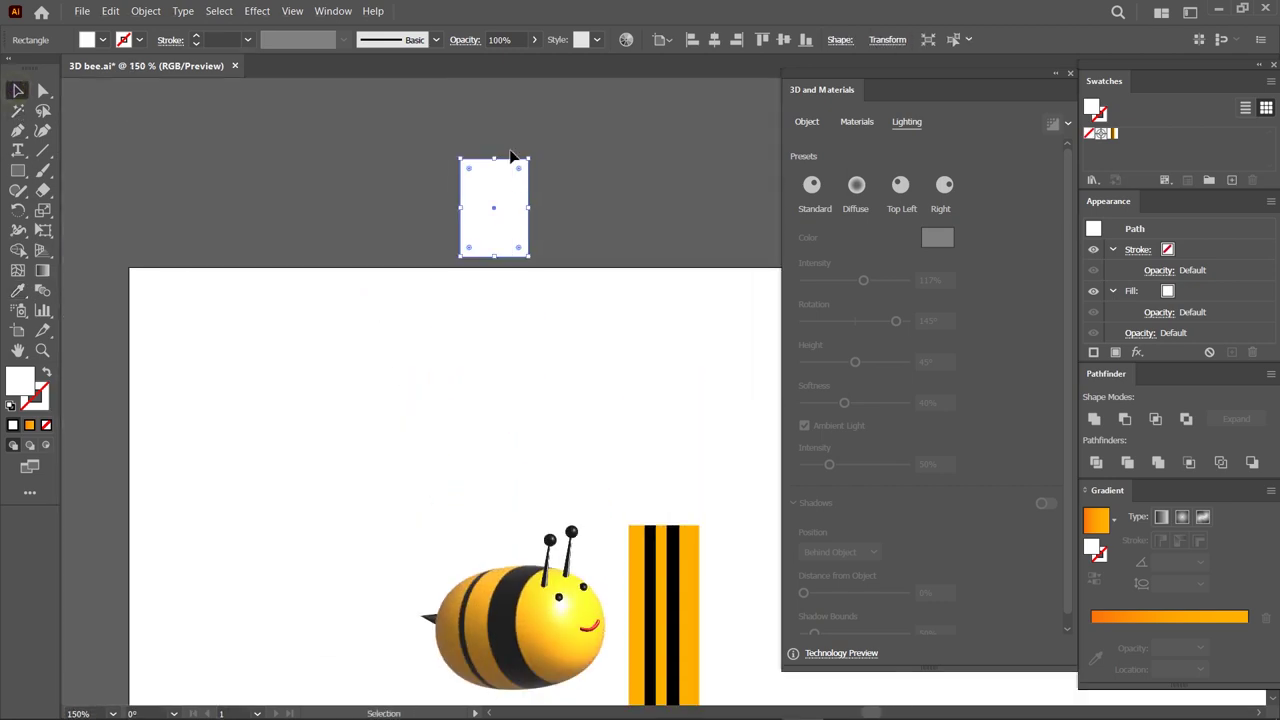
Taper the bottom anchors inward and round the top corners into a domed wing shape.
key(a)
scroll(497, 268, up, 4)
drag(367, 265, 446, 268)
drag(633, 267, 566, 270)
scroll(567, 281, up, 2)
scroll(567, 281, down, 1)
mouse_move(605, 150)
mouse_down()
mouse_move(409, 212)
mouse_move(600, 380)
mouse_up()
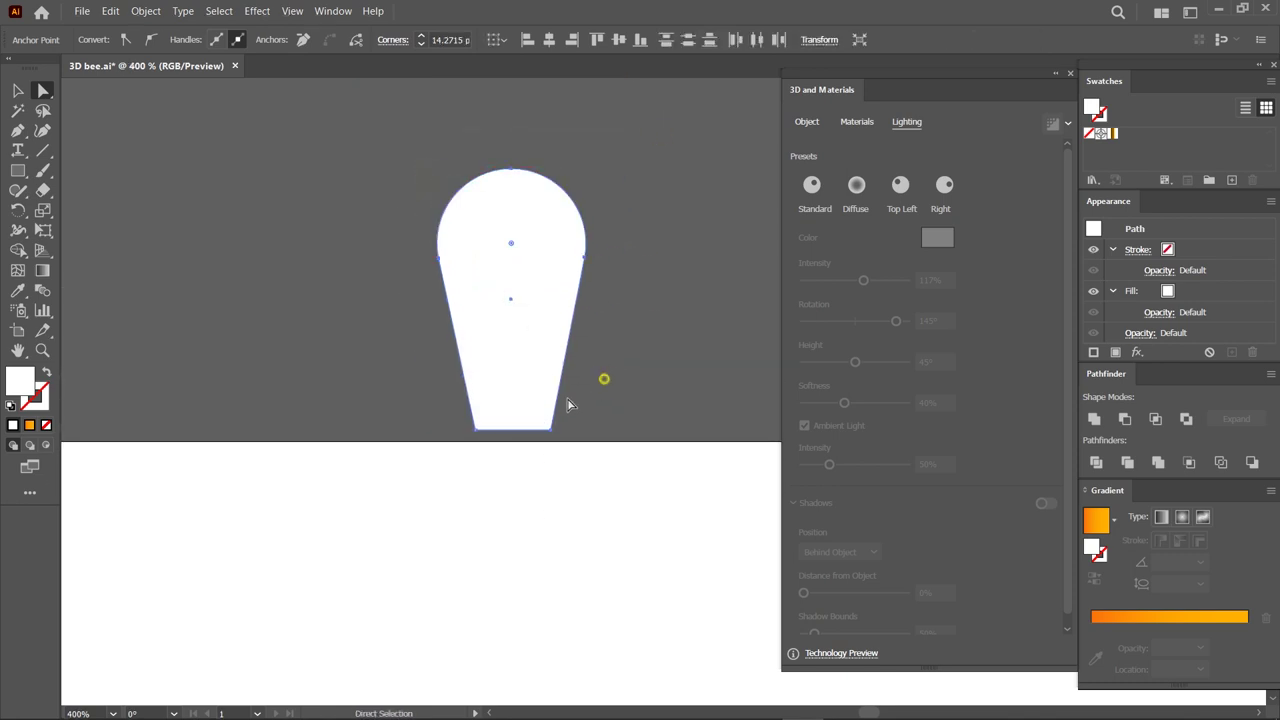
drag(561, 420, 539, 432)
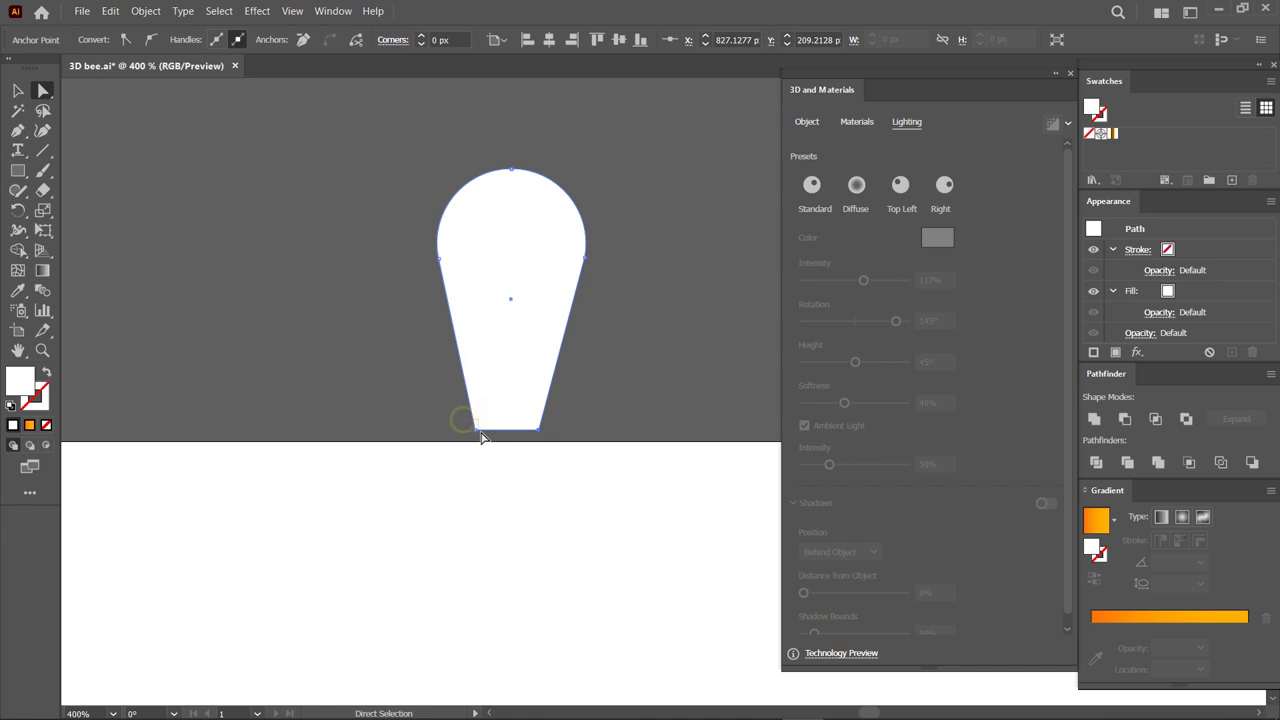
click(477, 432)
drag(492, 432, 508, 393)
Move the wing shape down above the bee and apply a 3D Extrude to it.
key(v)
scroll(381, 209, down, 3)
drag(428, 240, 433, 471)
scroll(433, 471, up, 1)
click(806, 121)
click(855, 185)
Set the wing's extrusion depth to 1, nudge it up, and tilt it to a new 3D angle.
click(952, 255)
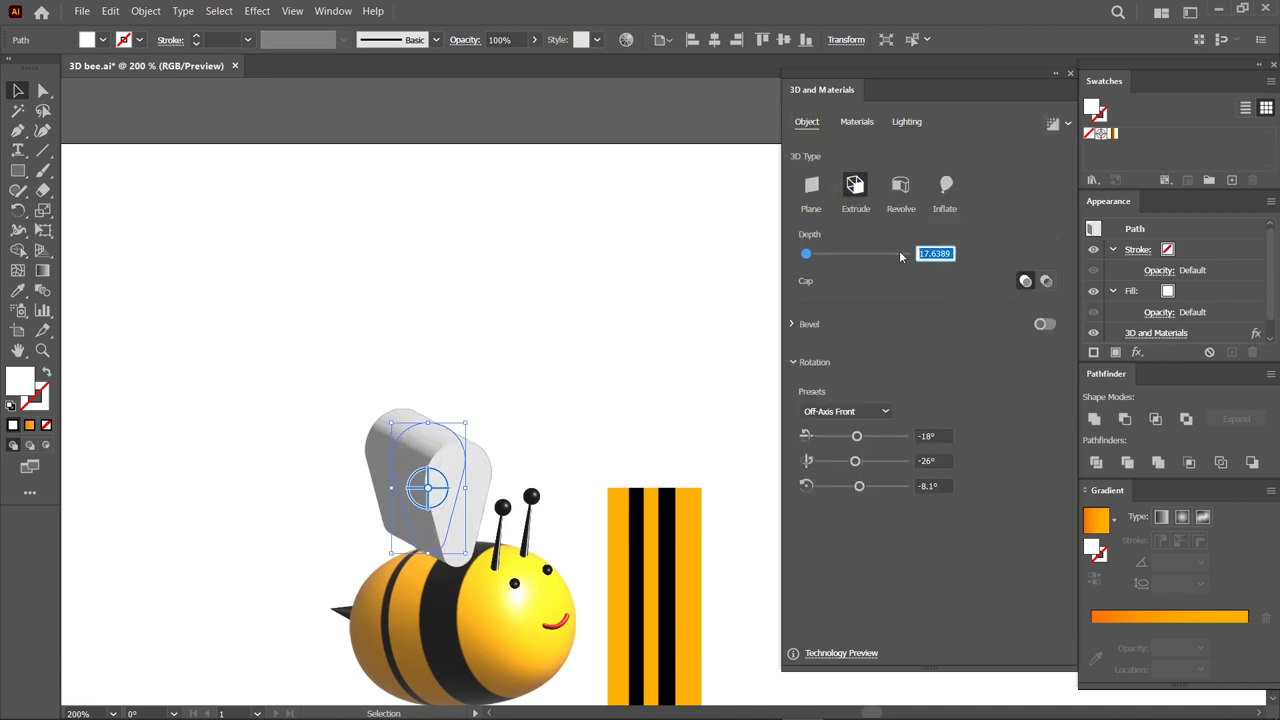
text(1)
key(Return)
drag(438, 473, 416, 490)
scroll(416, 490, up, 1)
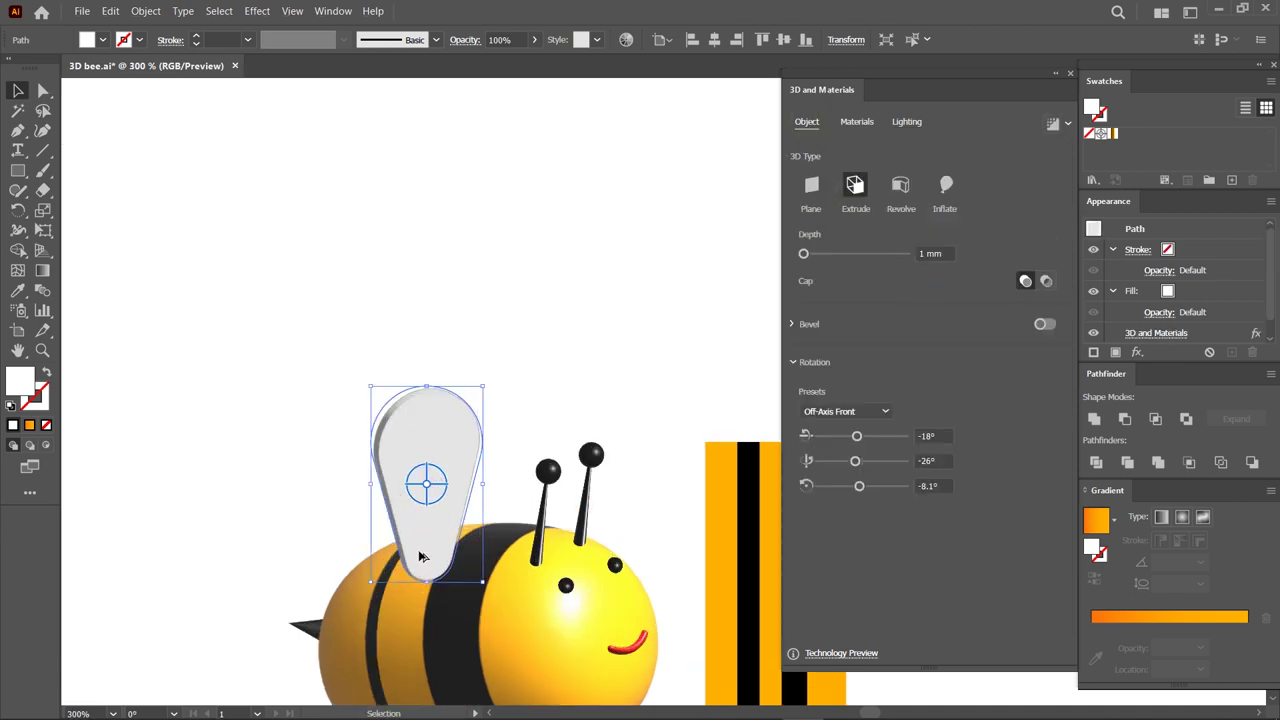
scroll(426, 519, up, 1)
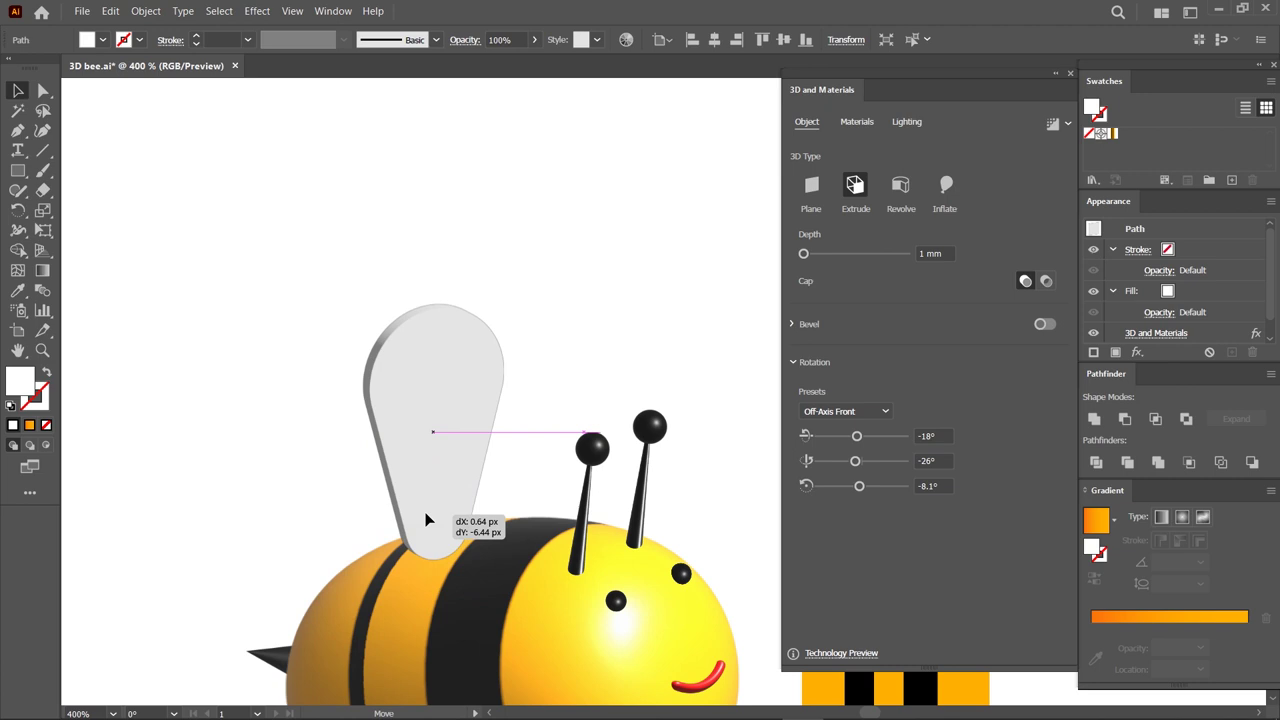
drag(426, 519, 423, 503)
mouse_move(443, 420)
mouse_down()
mouse_move(390, 429)
mouse_move(445, 412)
mouse_up()
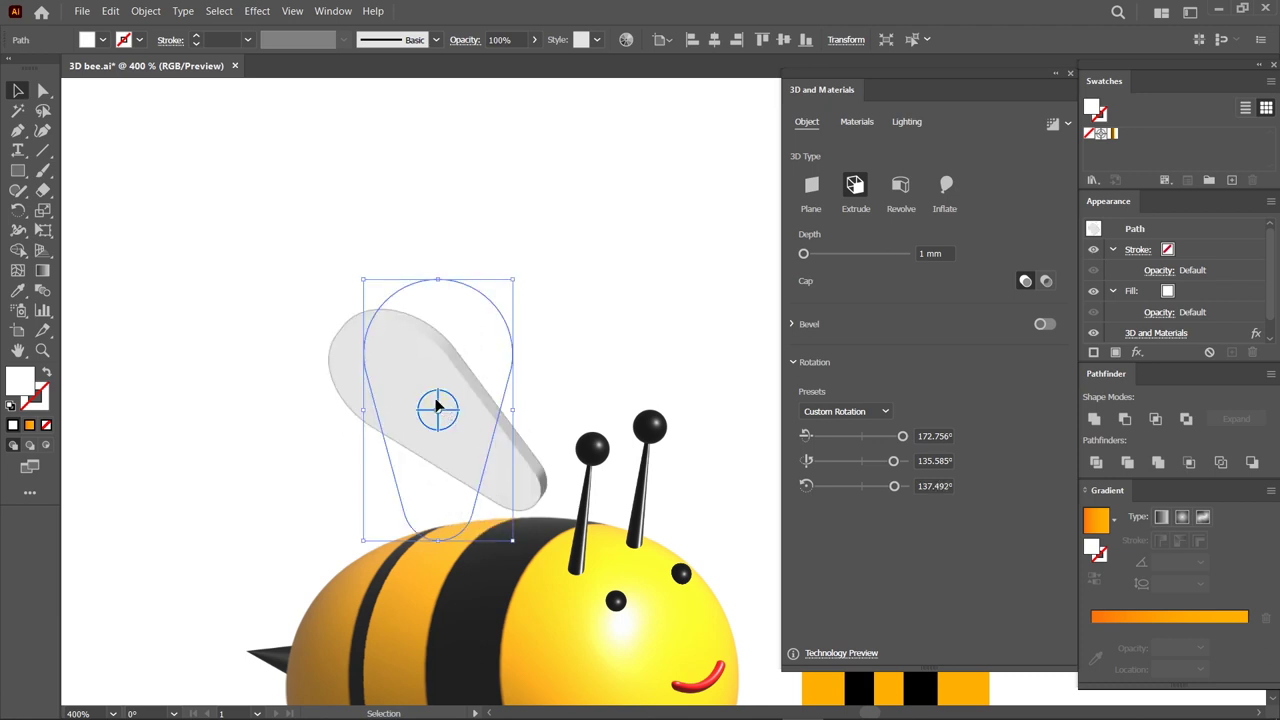
mouse_move(443, 409)
mouse_down()
mouse_move(457, 421)
mouse_move(389, 453)
mouse_move(423, 380)
mouse_move(392, 400)
mouse_up()
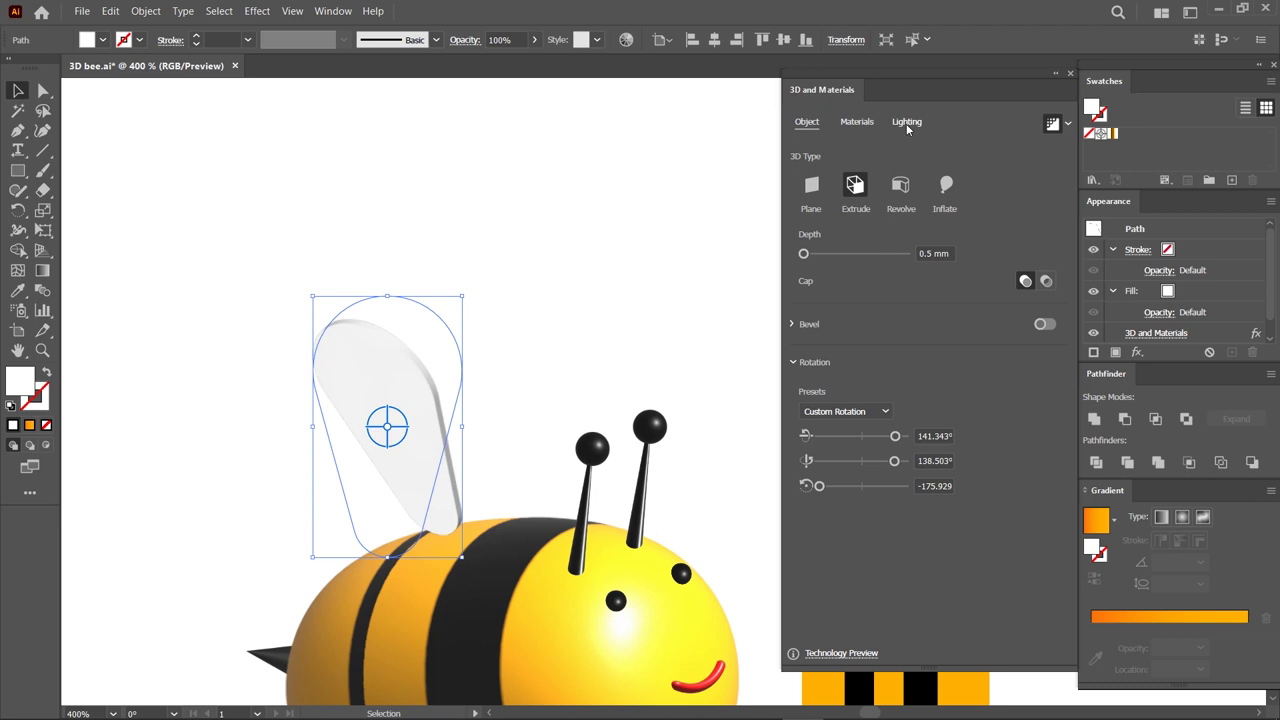
Swing the light around the wing and raise the light height to 65°.
click(907, 121)
drag(900, 321, 878, 322)
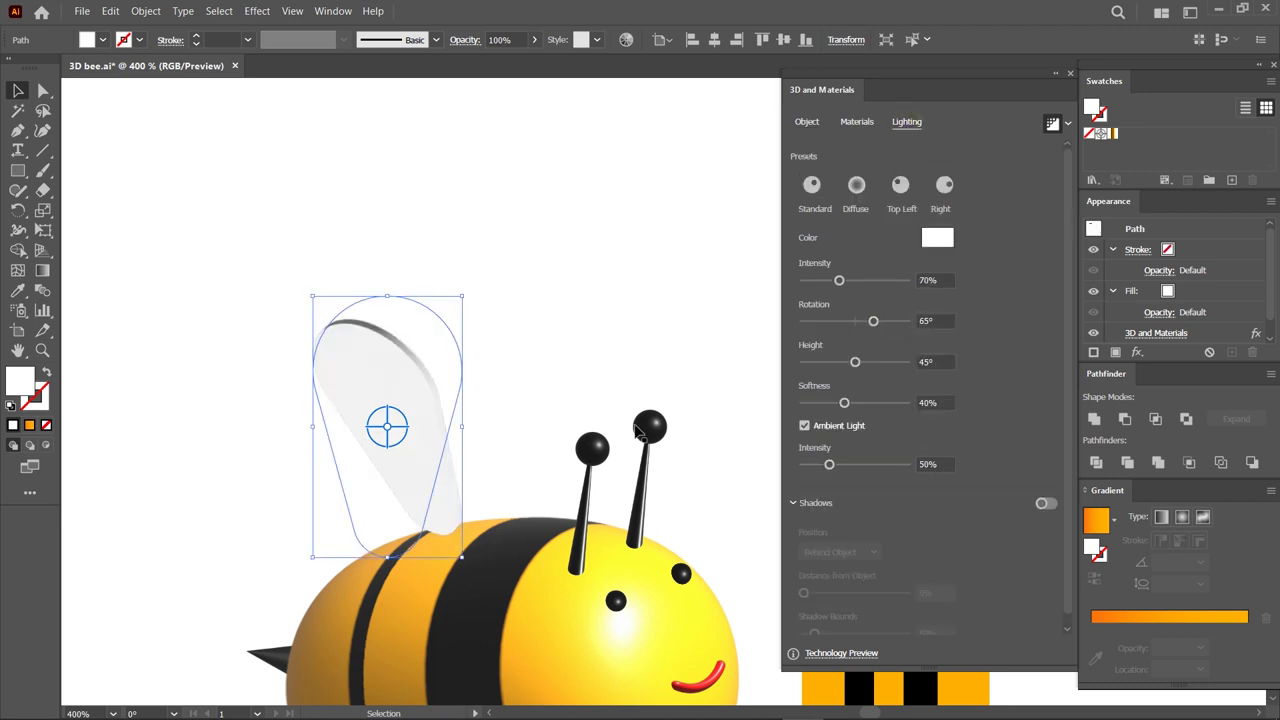
key(ctrl+plus)
drag(855, 362, 879, 363)
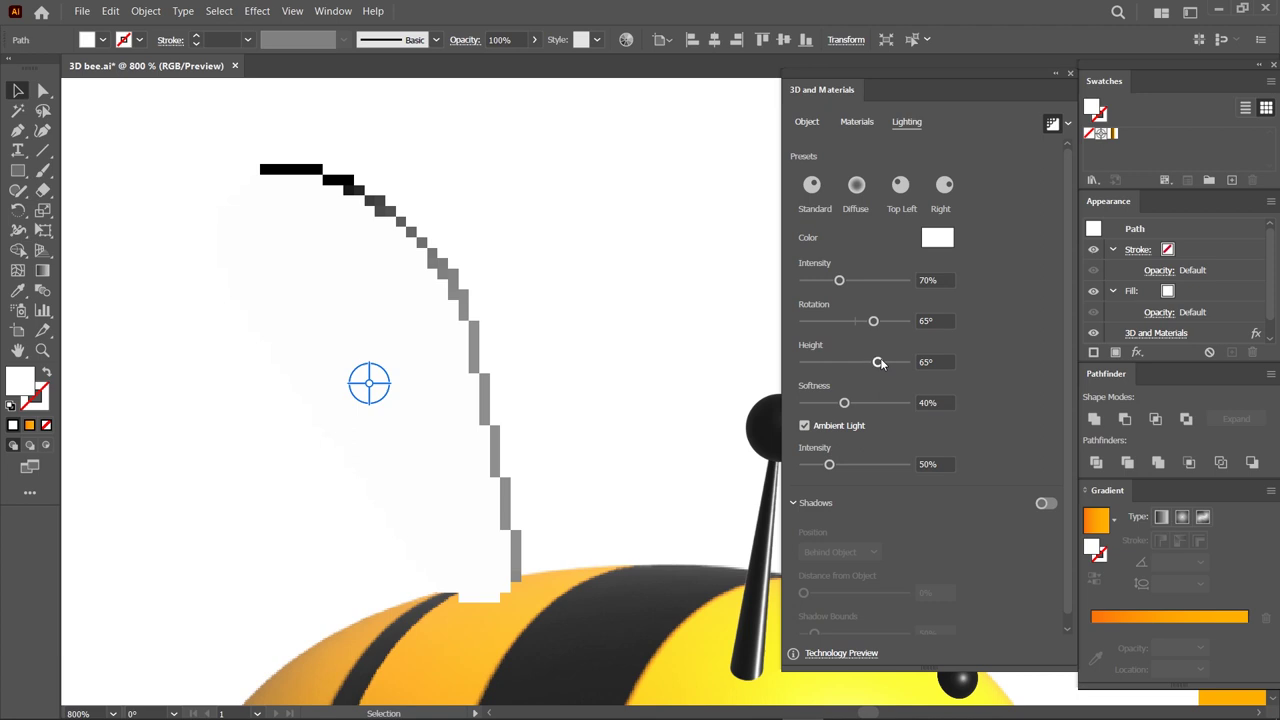
Alt-drag a copy of the wing up and to the right and rotate it around its depth axis.
key(ctrl+minus)
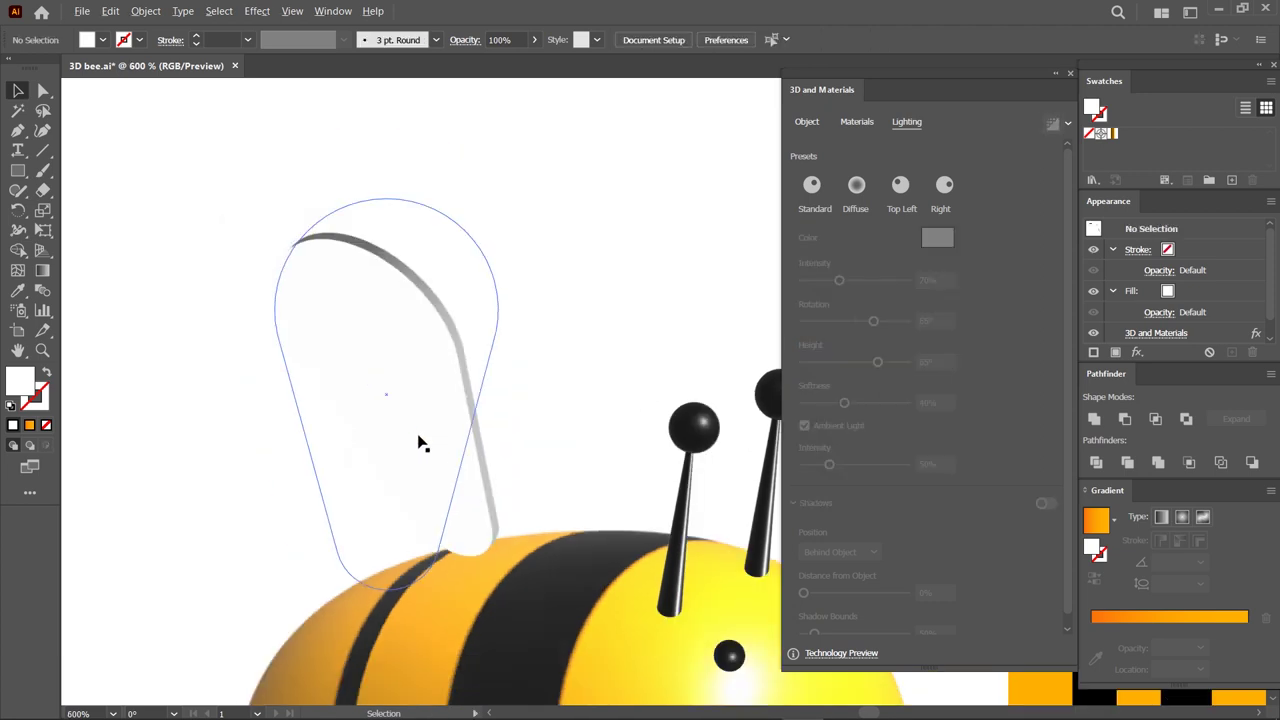
drag(417, 443, 546, 350)
drag(514, 300, 520, 323)
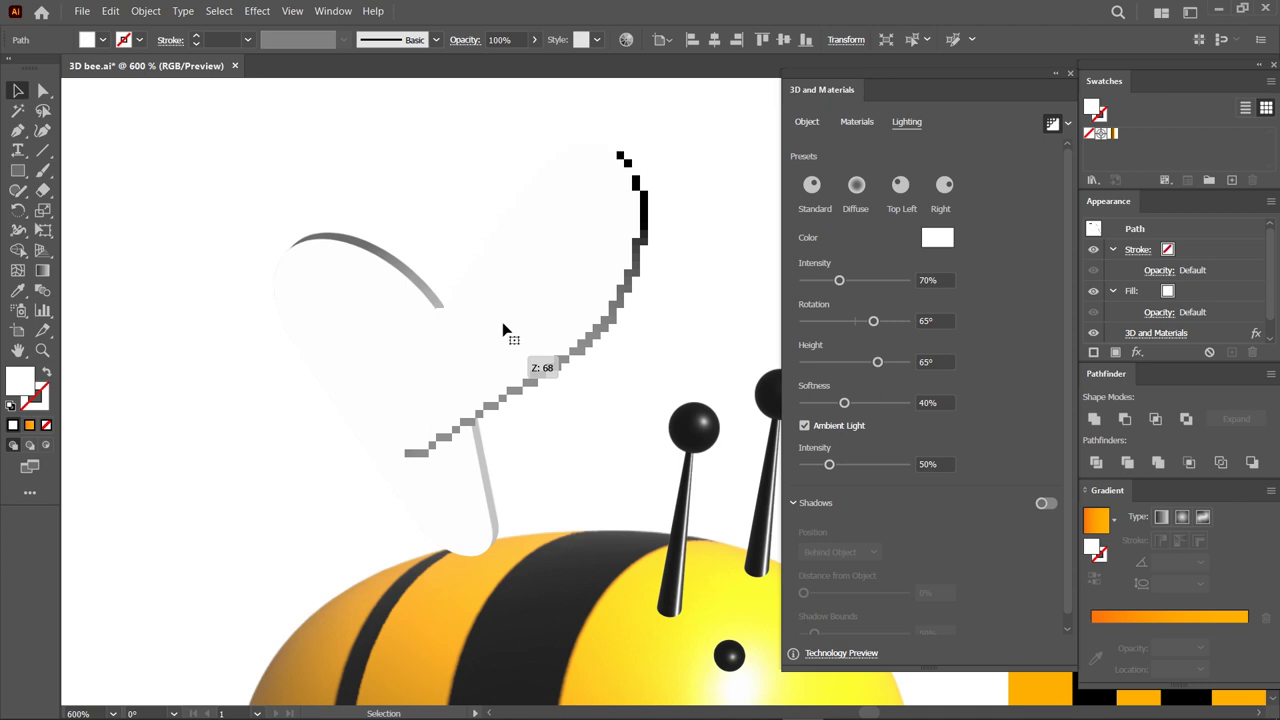
mouse_move(510, 326)
mouse_down()
mouse_move(516, 335)
mouse_move(516, 312)
mouse_move(563, 251)
mouse_up()
Turn the second wing sideways and tilt it forward with the 3D rotation widget.
key(ctrl+minus)
key(ctrl+minus)
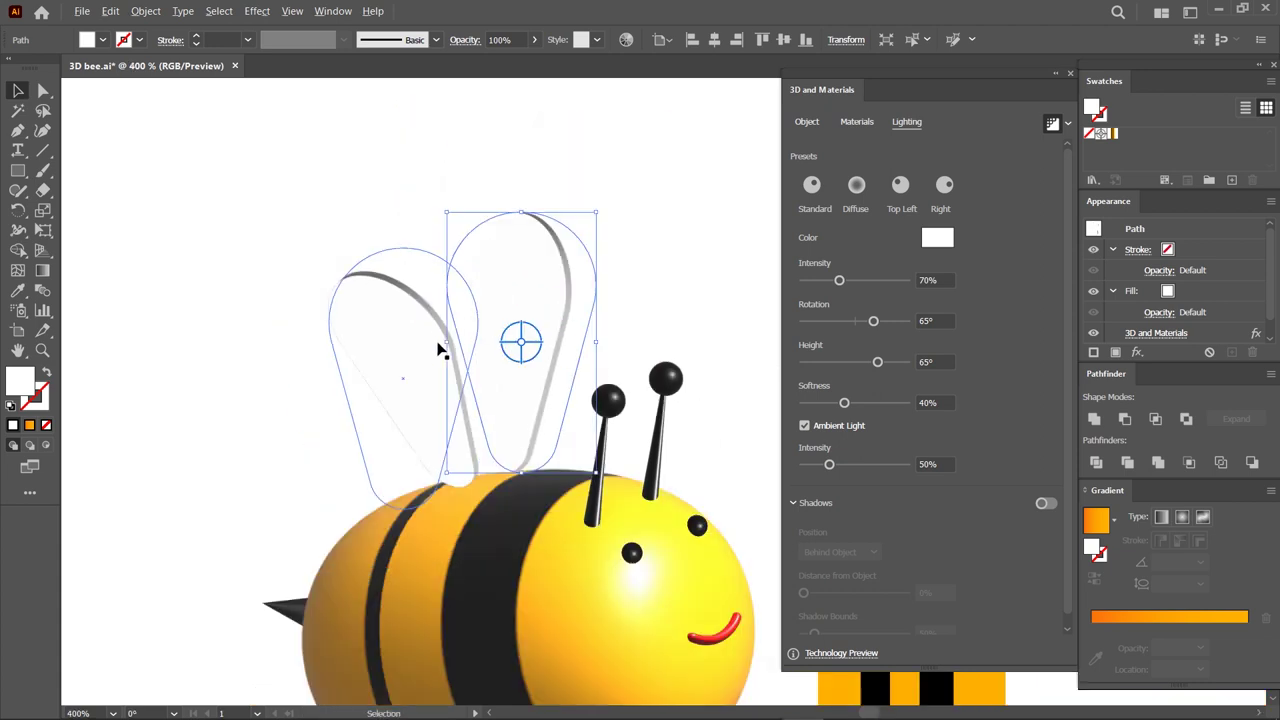
key(ctrl+minus)
key(ctrl+plus)
key(ctrl+plus)
mouse_move(529, 351)
mouse_down()
mouse_move(538, 320)
mouse_move(541, 349)
mouse_up()
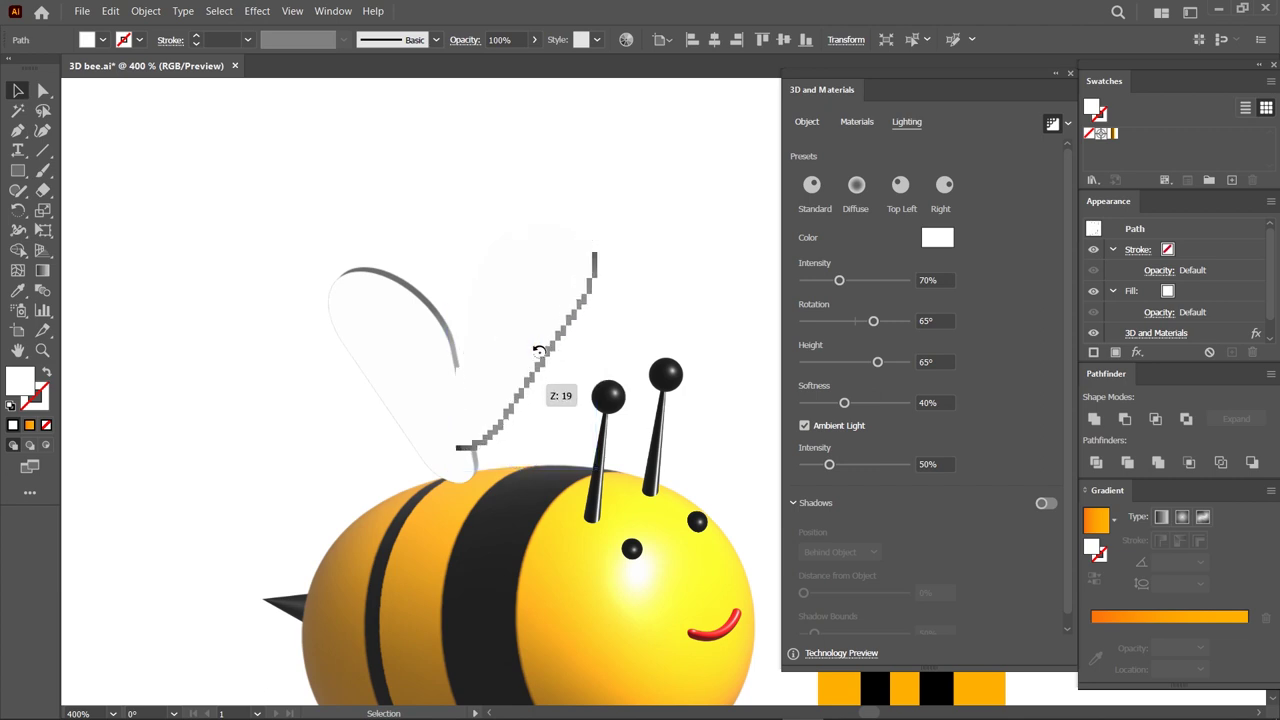
drag(538, 340, 537, 353)
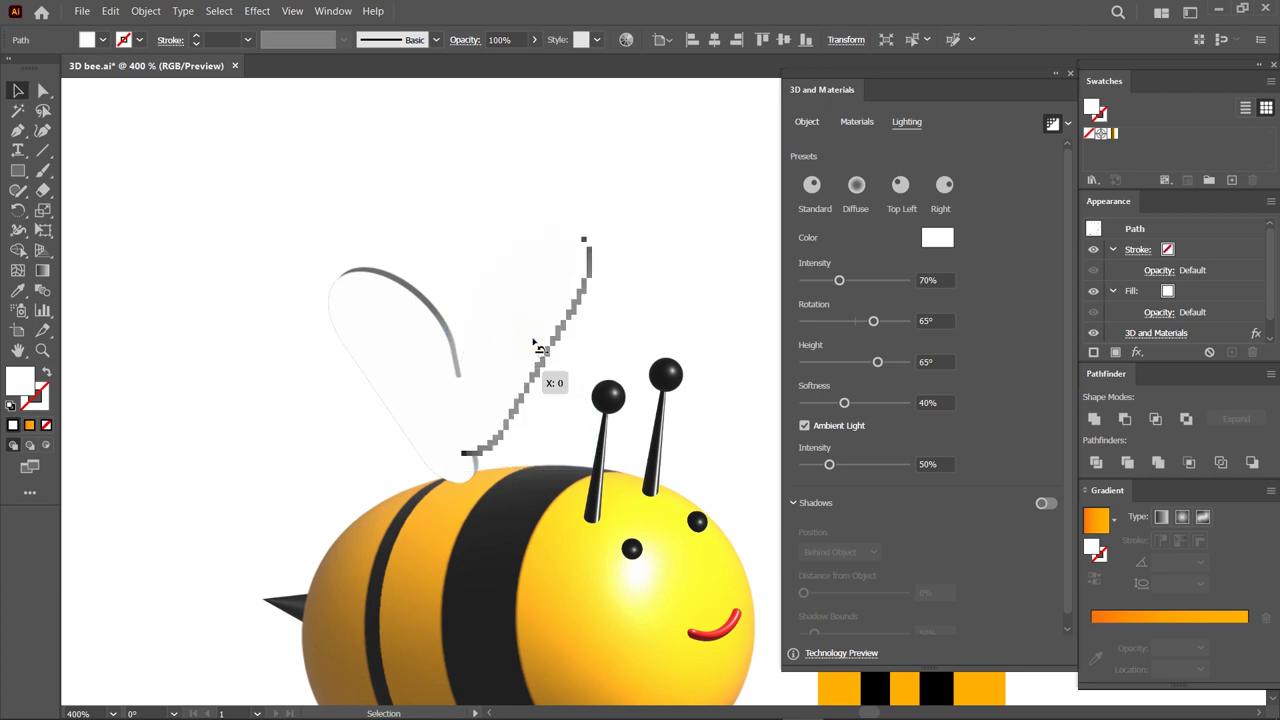
drag(494, 425, 500, 420)
Send the second wing backward behind the antennae, nudge it into place, and lift the striped rectangle above the artboard.
right_click(500, 420)
mouse_move(541, 340)
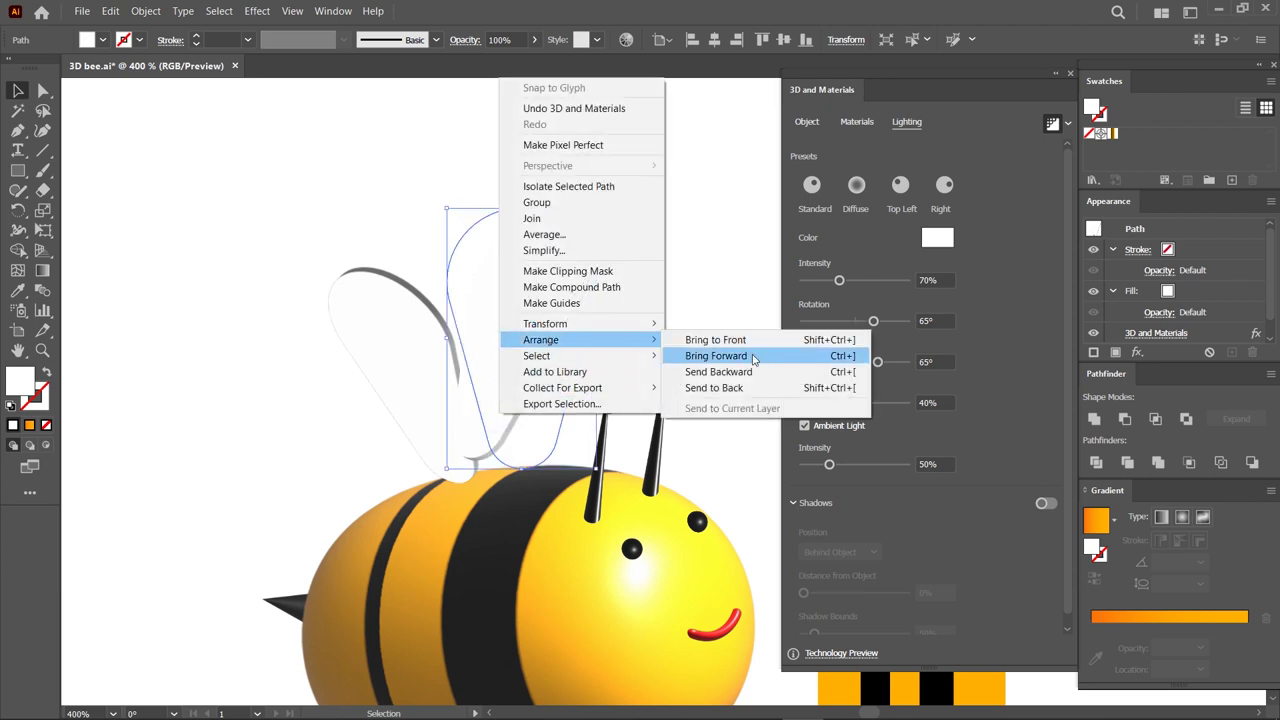
click(741, 374)
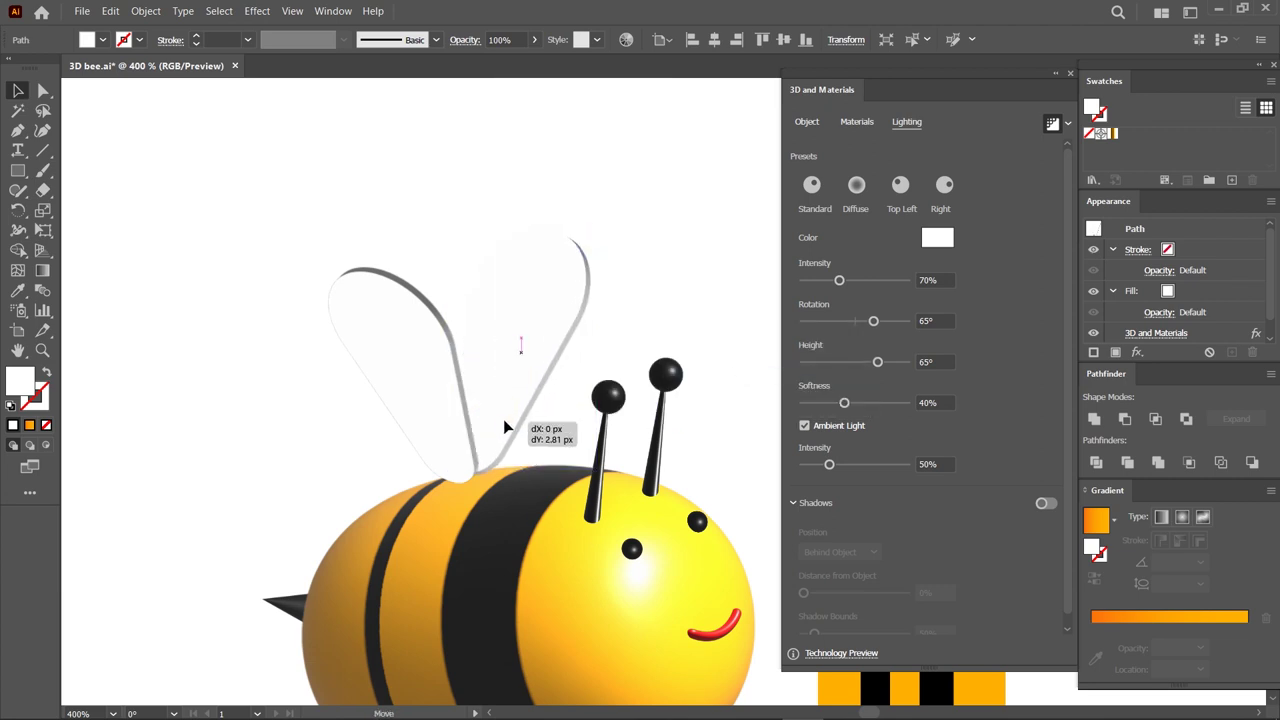
mouse_move(500, 409)
mouse_down()
mouse_move(514, 414)
mouse_move(415, 465)
mouse_move(474, 446)
mouse_move(414, 434)
mouse_up()
scroll(483, 474, up, 3)
scroll(414, 434, down, 3)
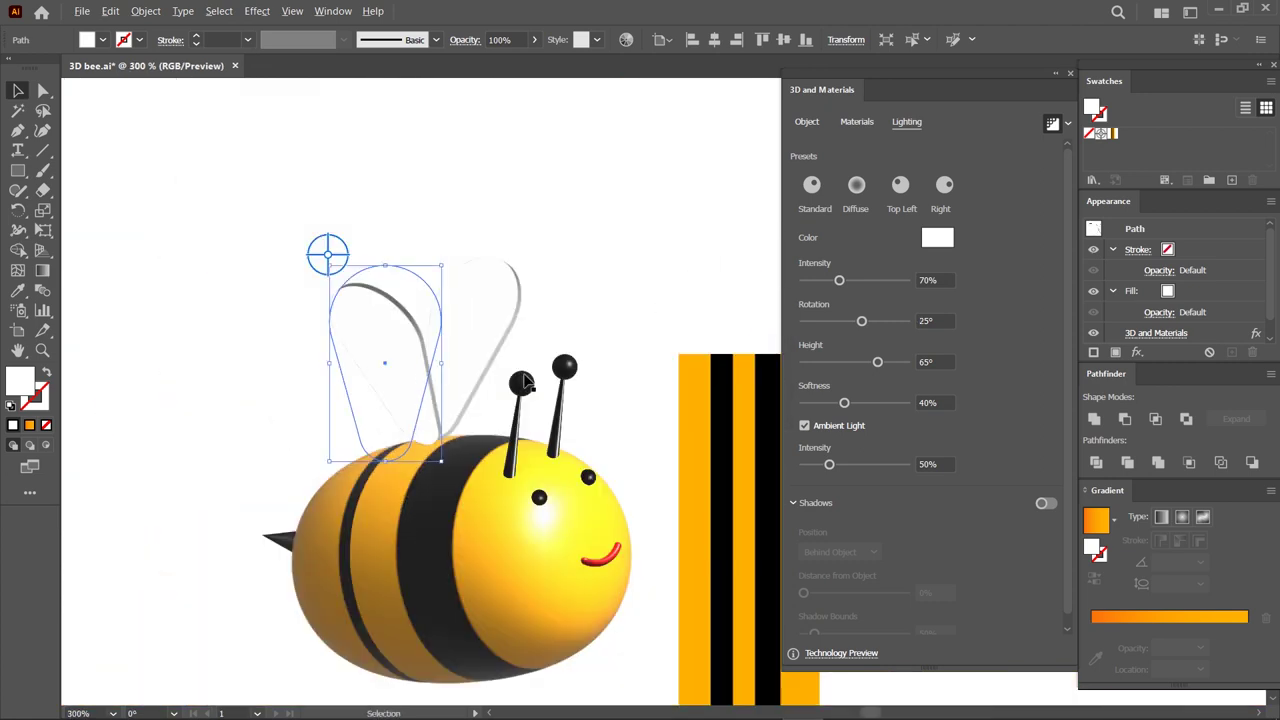
click(559, 296)
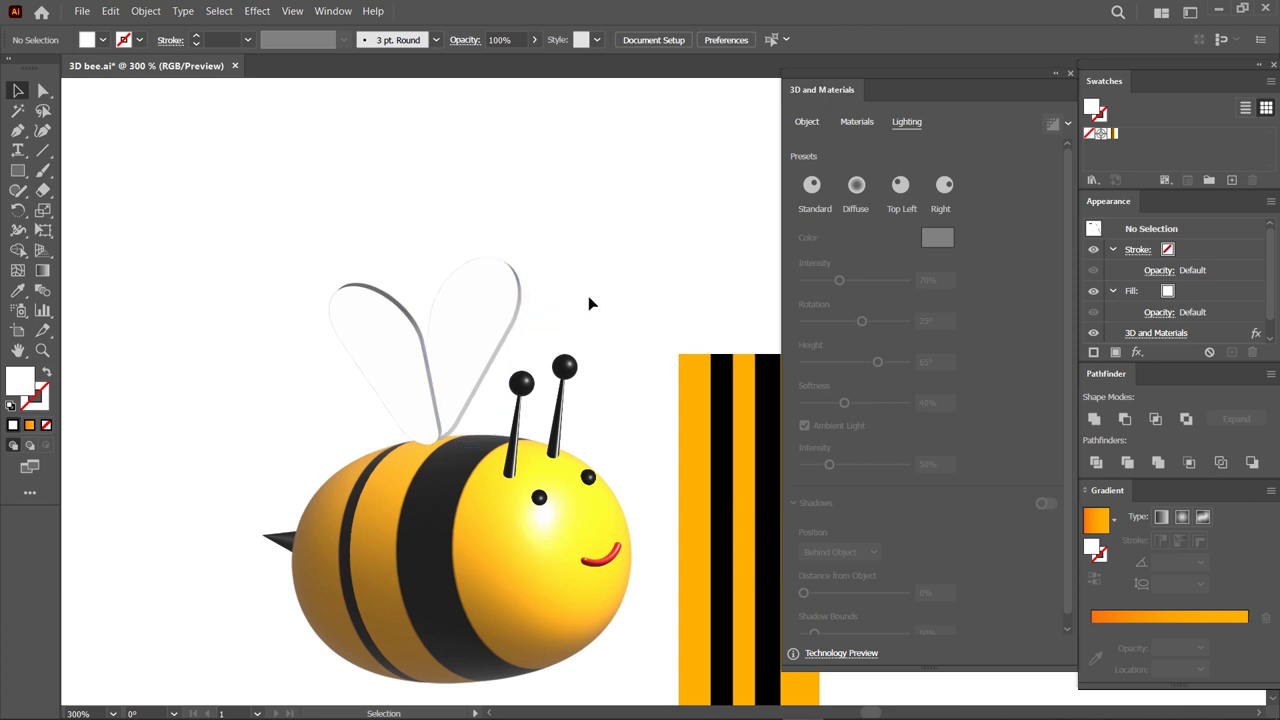
scroll(589, 300, down, 4)
drag(611, 357, 608, 125)
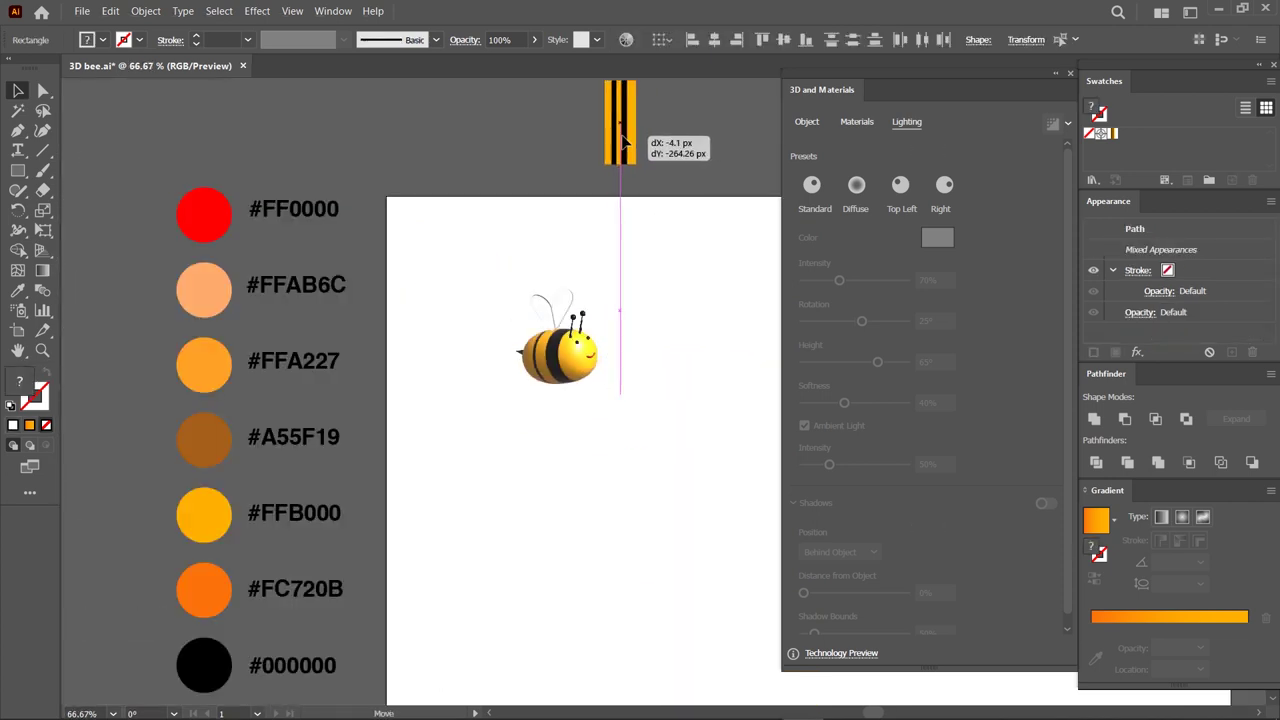
Draw a rectangle covering the whole artboard and send it behind the bee.
scroll(425, 435, down, 2)
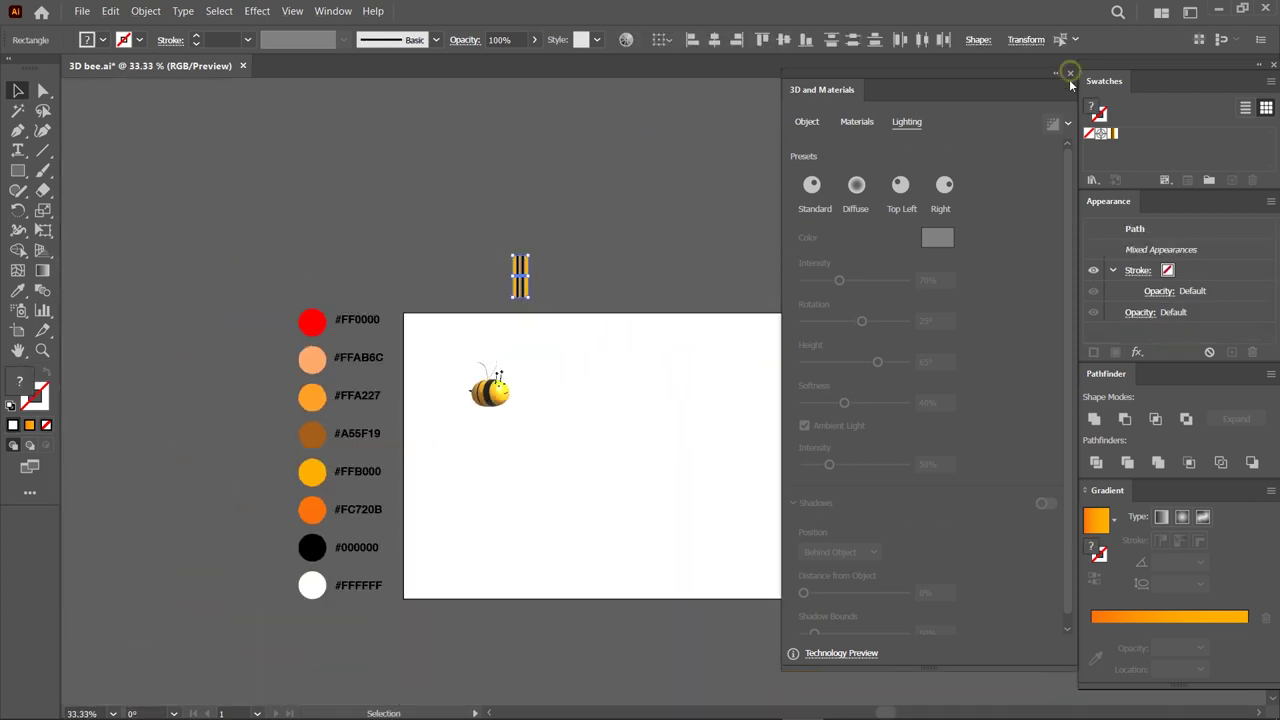
click(1070, 73)
click(598, 419)
scroll(598, 419, up, 2)
drag(18, 170, 86, 172)
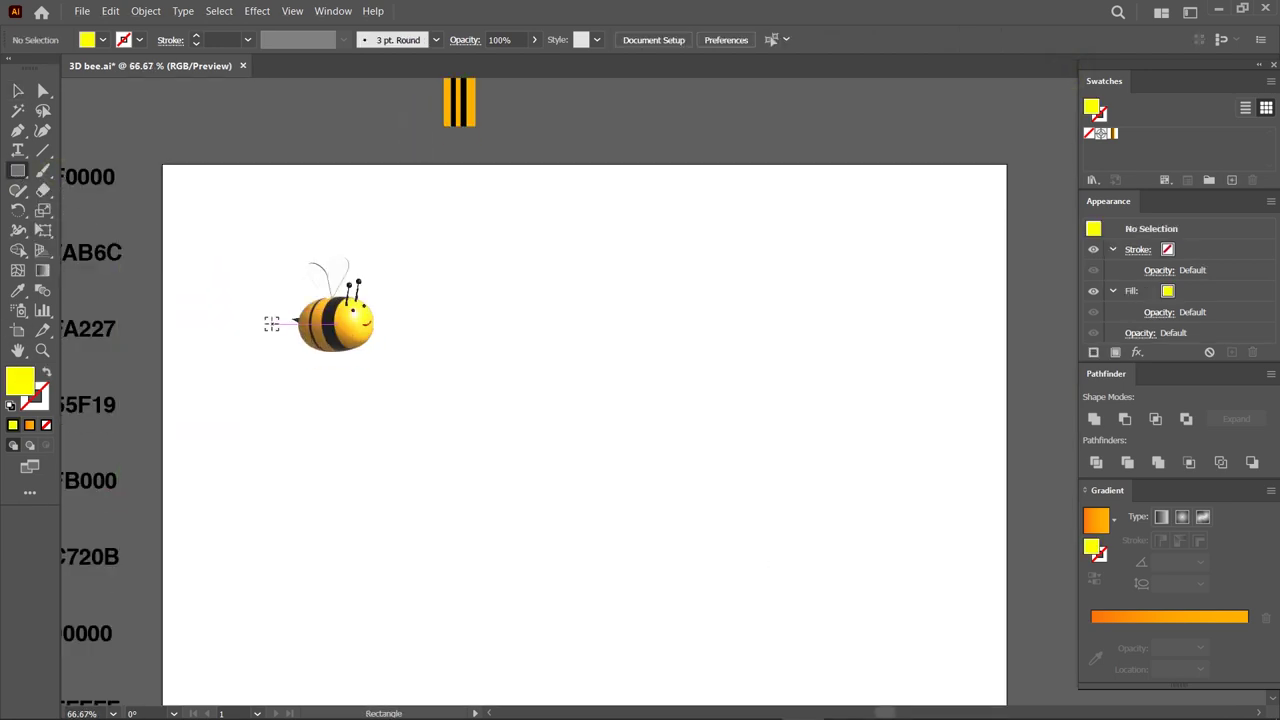
scroll(255, 265, down, 1)
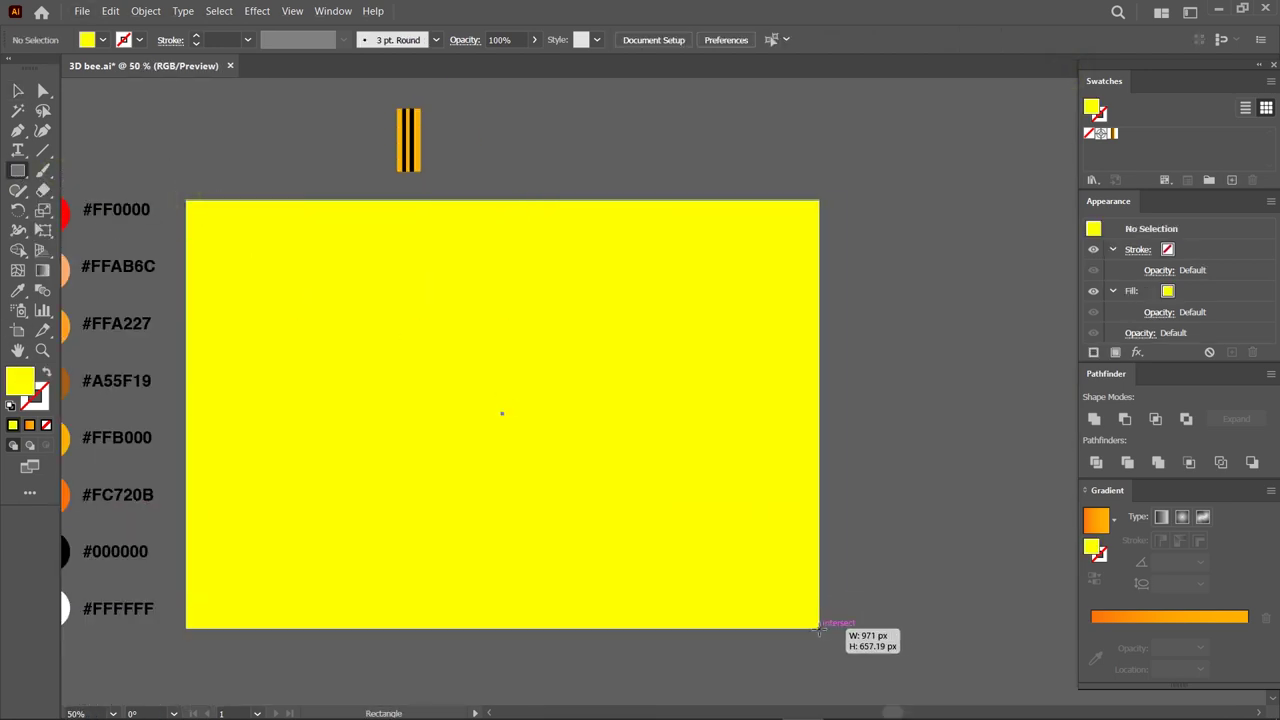
drag(186, 200, 820, 628)
click(17, 92)
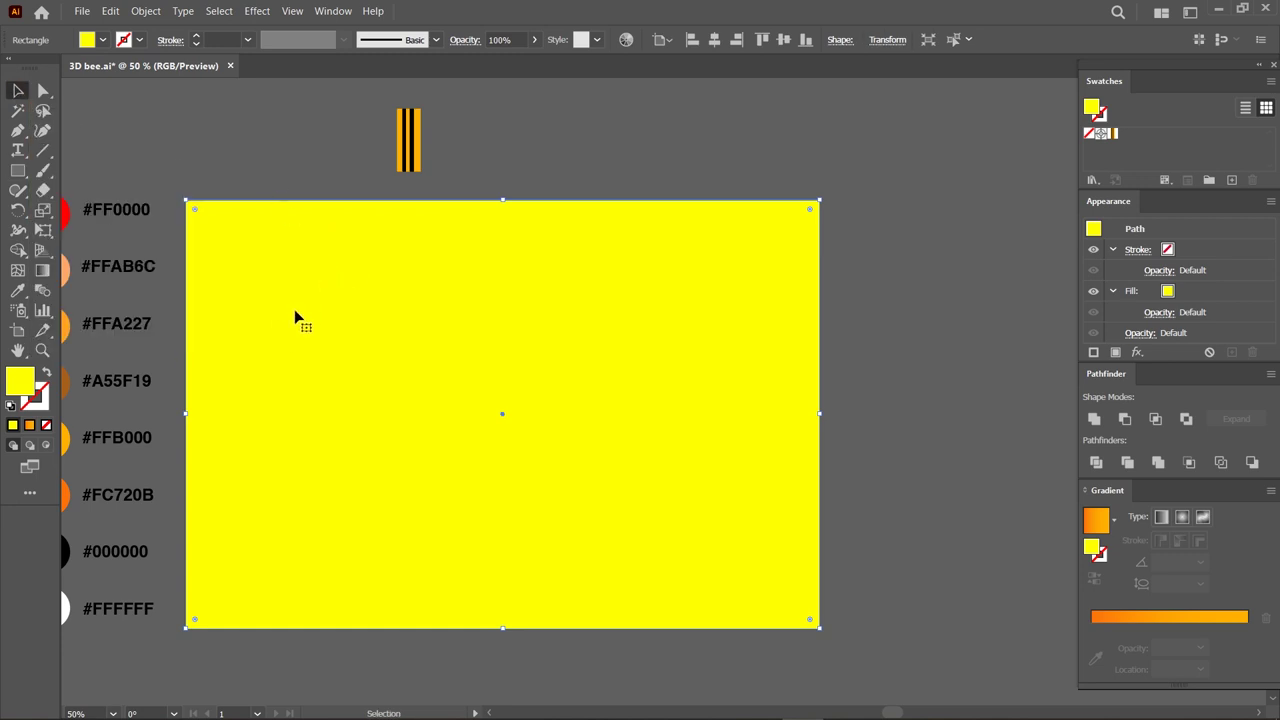
right_click(278, 333)
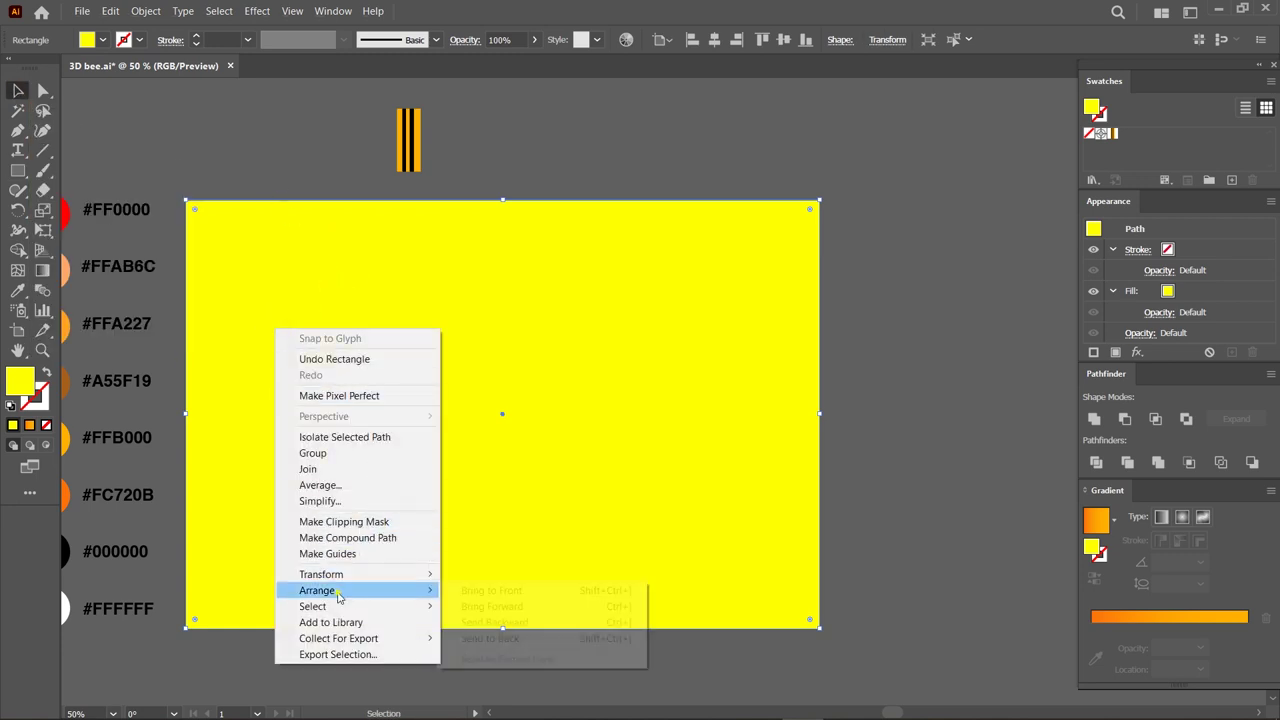
click(498, 637)
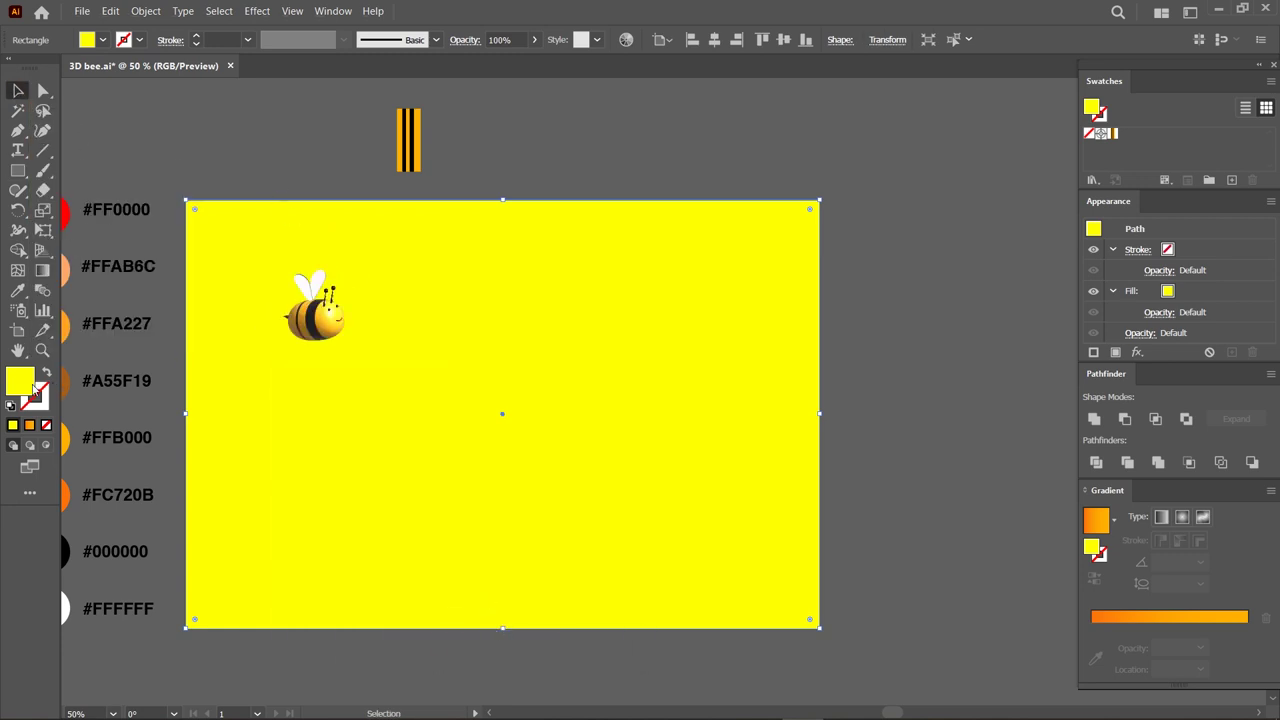
Fill the background rectangle with green #1EA55A and move the bee down and right onto it.
double_click(18, 389)
text(1EA55A)
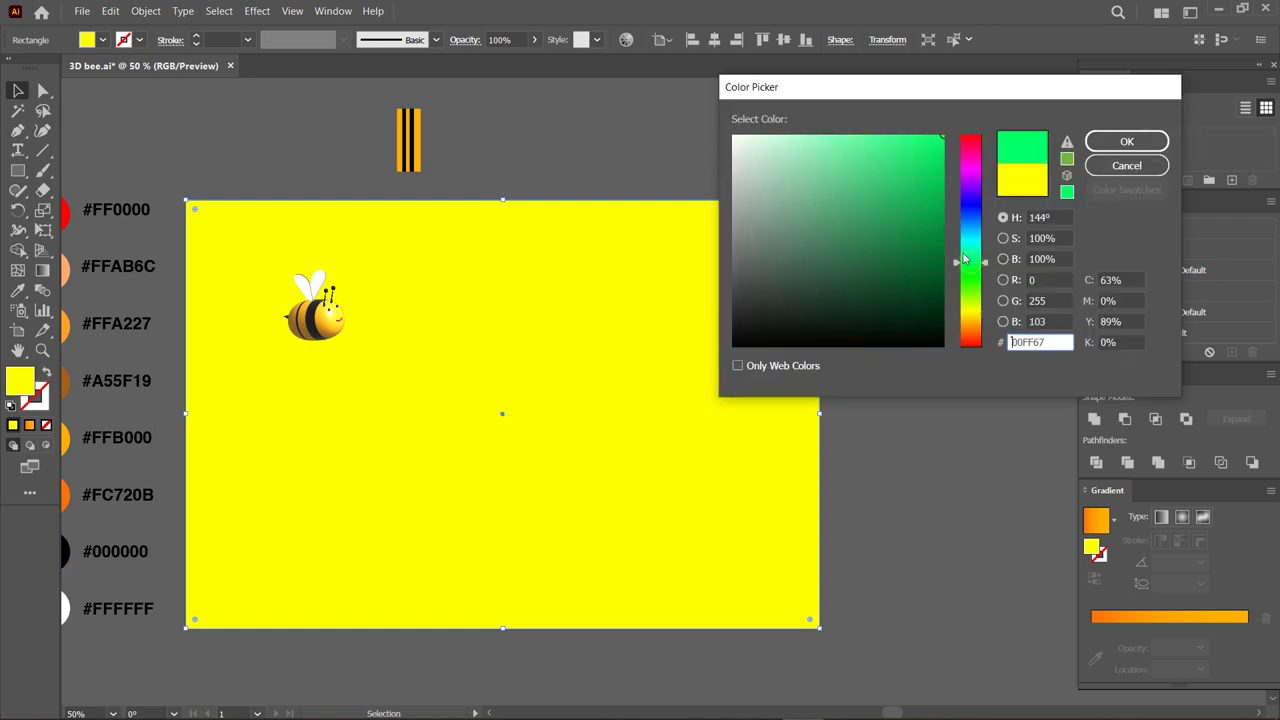
click(1128, 137)
click(662, 125)
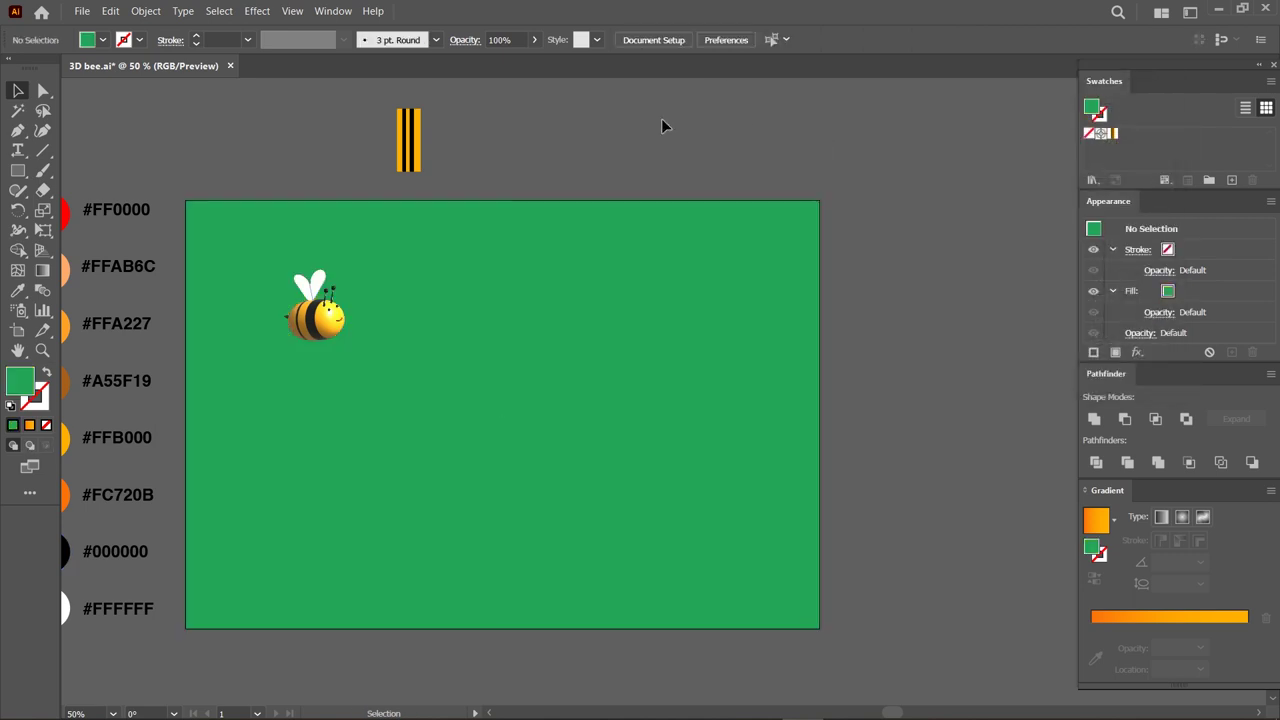
drag(335, 342, 399, 429)
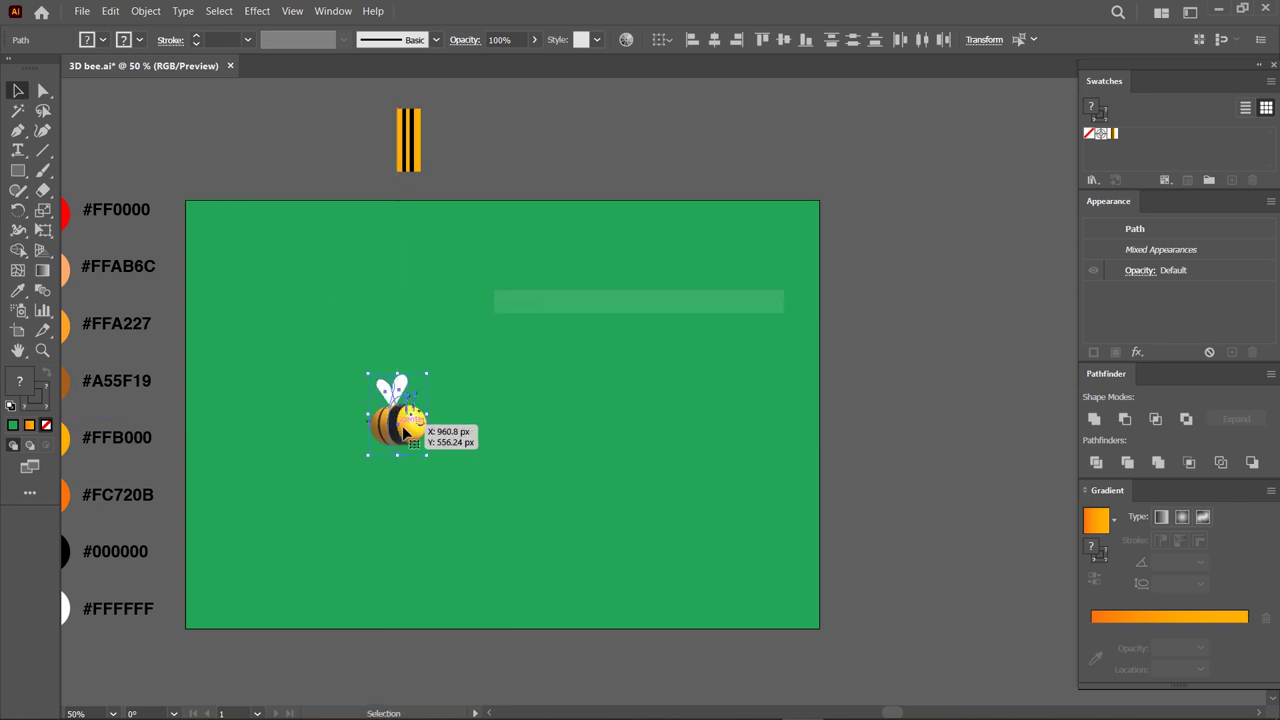
key(ctrl+shift+a)
Draw a 162×48 px rectangle for the lid and fill it with the sampled orange.
key(m)
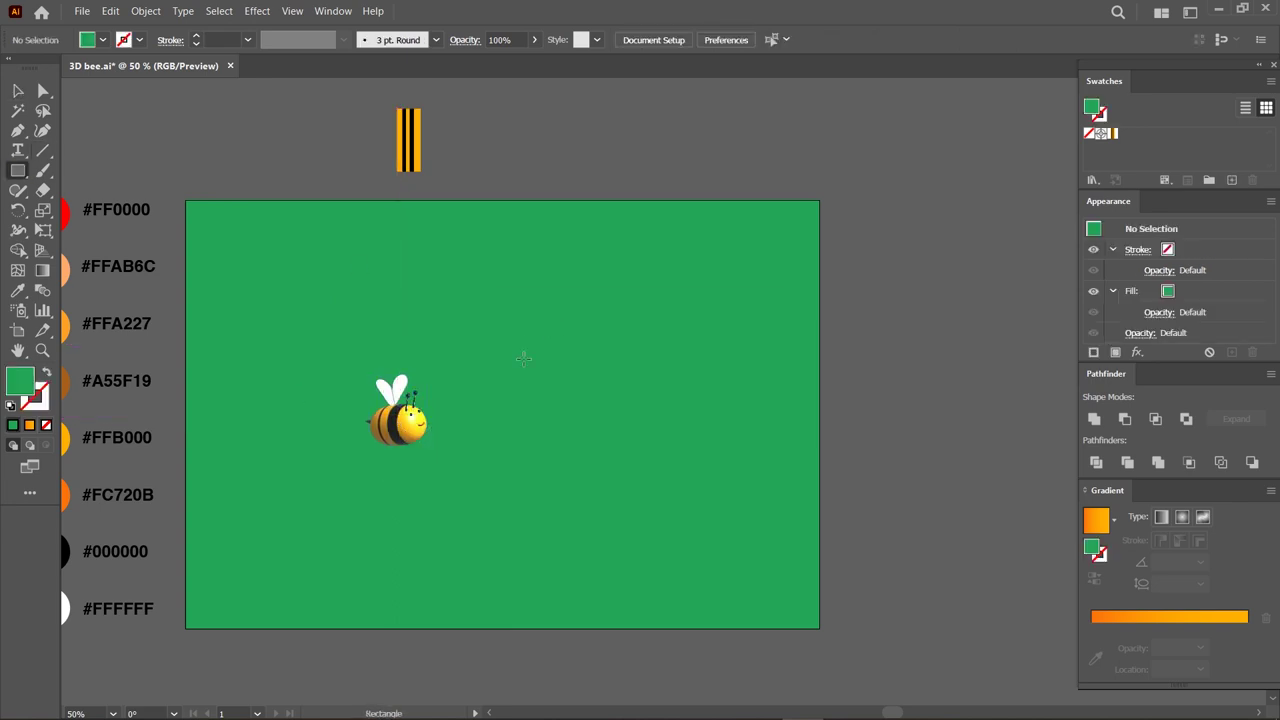
click(524, 359)
text(162)
drag(670, 343, 598, 338)
text(48)
key(Return)
key(i)
click(68, 435)
key(v)
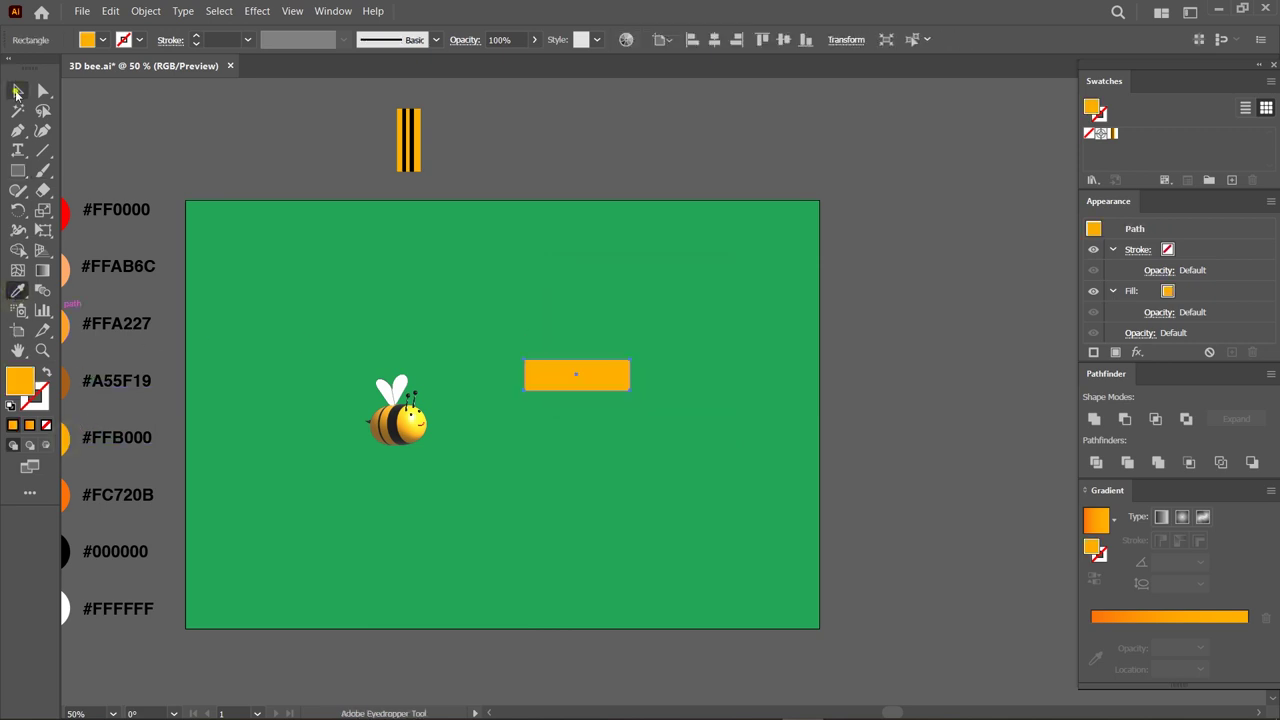
key(ctrl+equal)
key(ctrl+equal)
key(ctrl+equal)
Add a 182×211 px ellipse below the lid and centre the two horizontally.
right_click(18, 172)
click(92, 210)
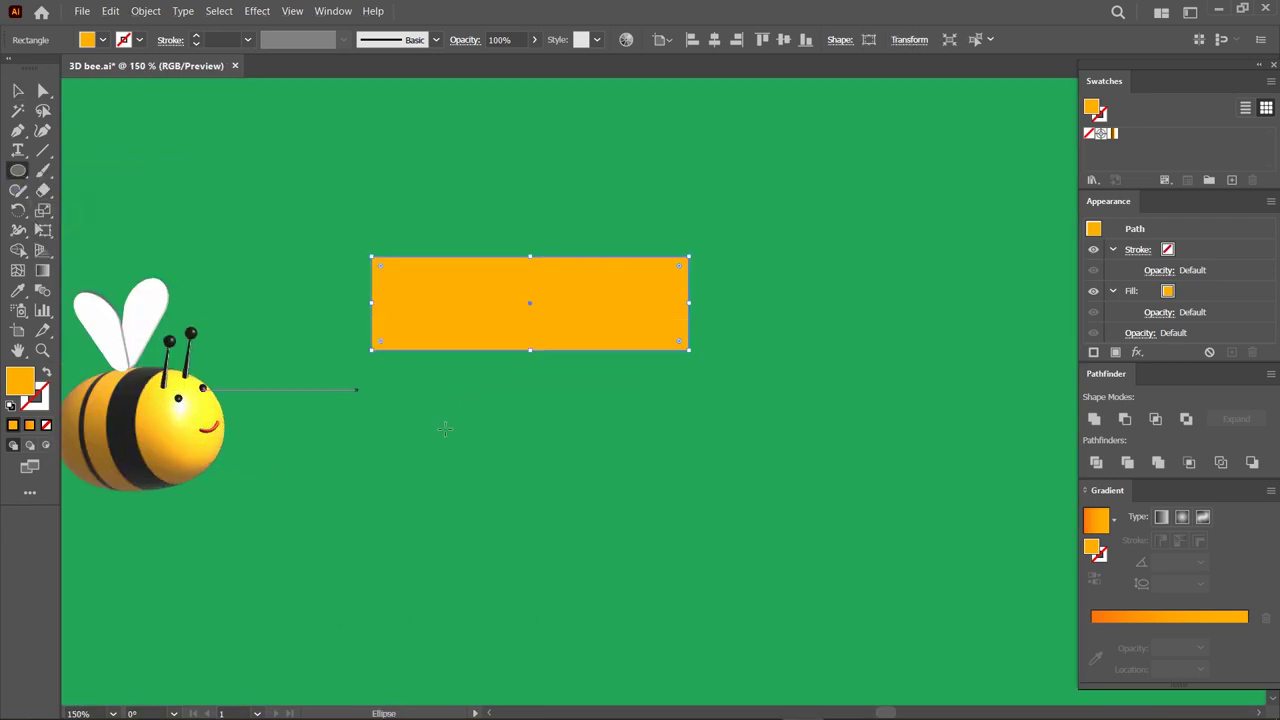
click(506, 438)
text(182)
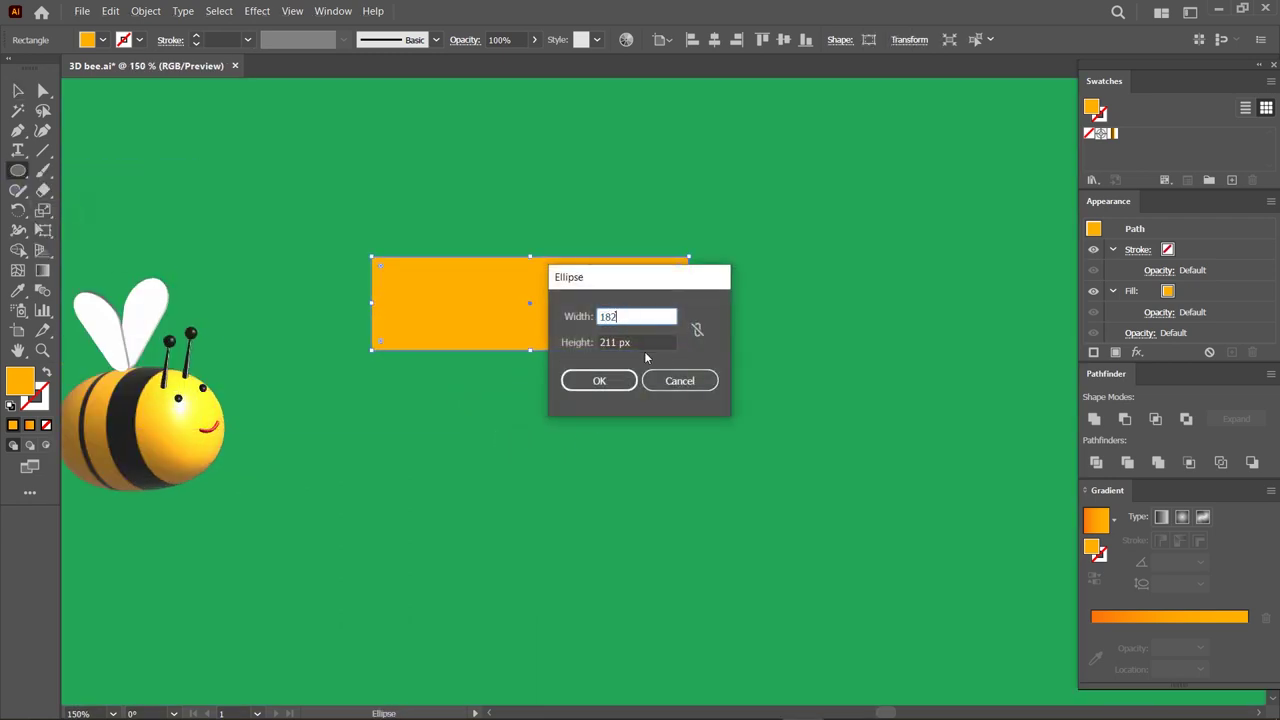
key(Return)
key(v)
mouse_move(606, 534)
mouse_down()
mouse_move(495, 438)
mouse_move(548, 405)
mouse_up()
shift+click(520, 313)
click(714, 39)
click(703, 139)
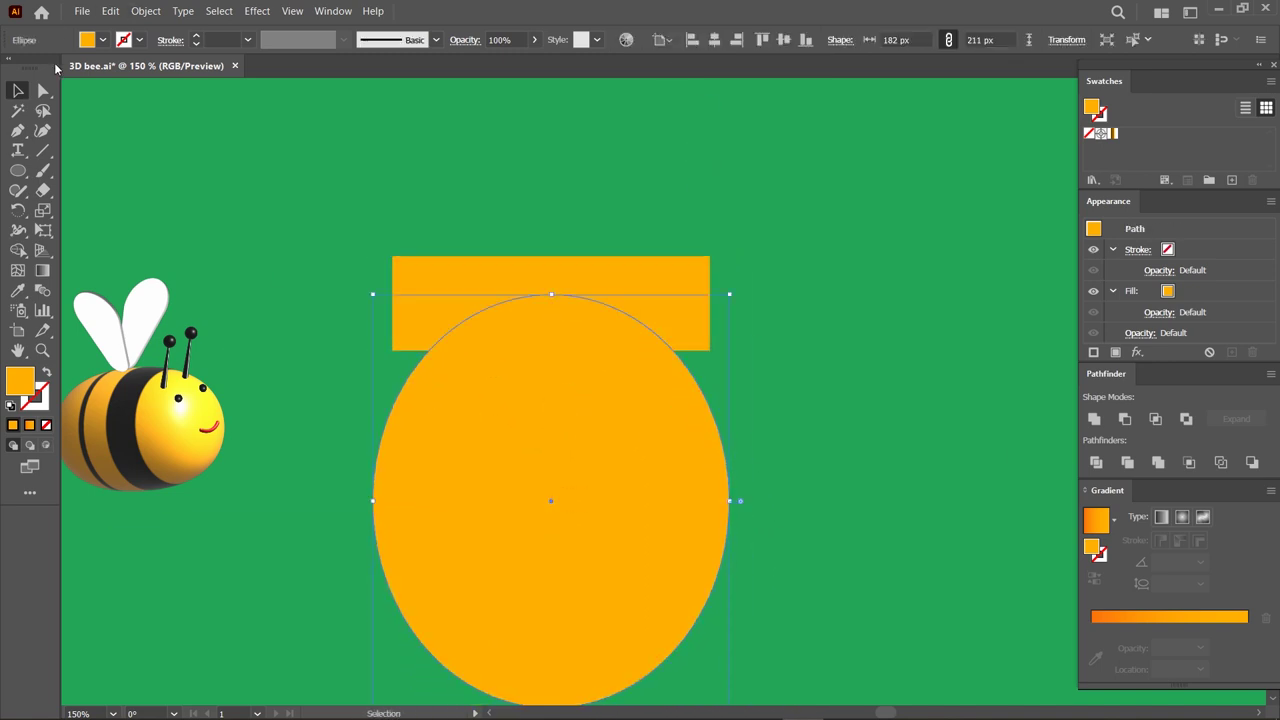
Reshape the ellipse's top and left anchors and move the body up against the lid.
key(a)
drag(551, 295, 551, 330)
click(375, 505)
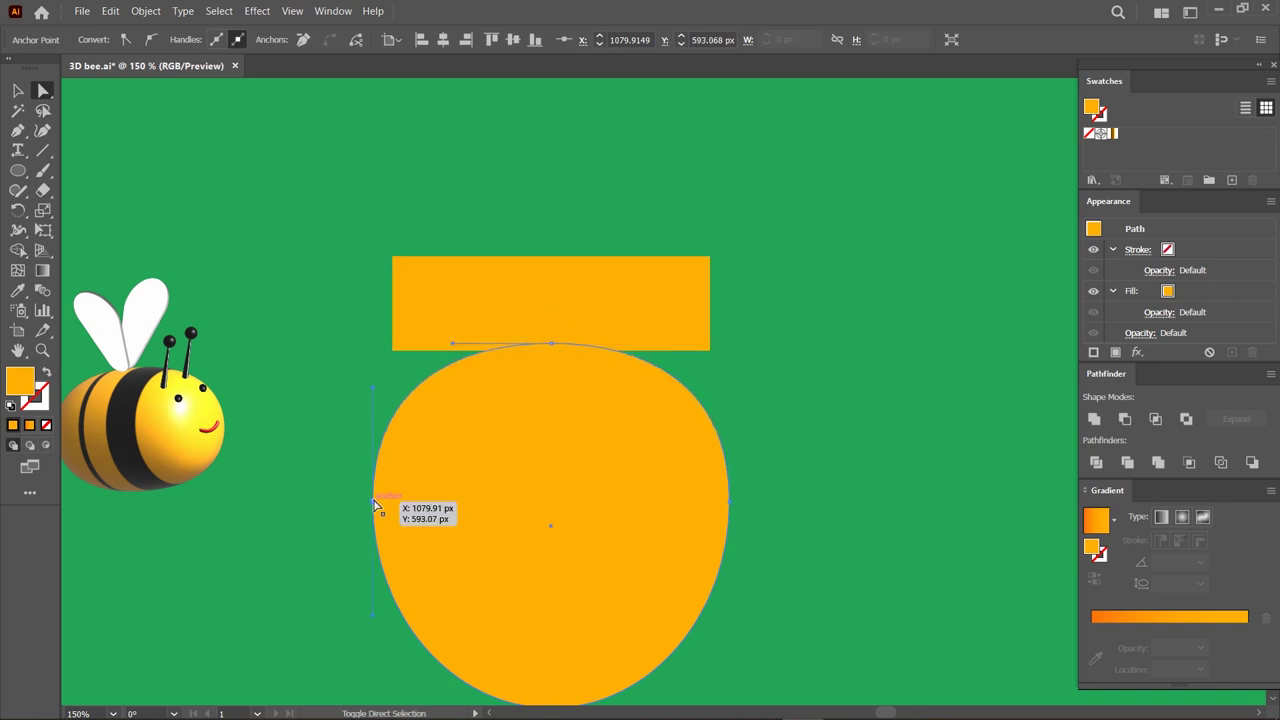
drag(375, 505, 385, 505)
key(v)
drag(560, 457, 560, 433)
Round the lid rectangle's corners into a pill shape.
click(447, 298)
click(43, 90)
drag(405, 268, 445, 292)
click(17, 90)
click(462, 423)
Draw a tall narrow rectangle and place it to the right of the pot.
drag(25, 173, 80, 172)
click(865, 292)
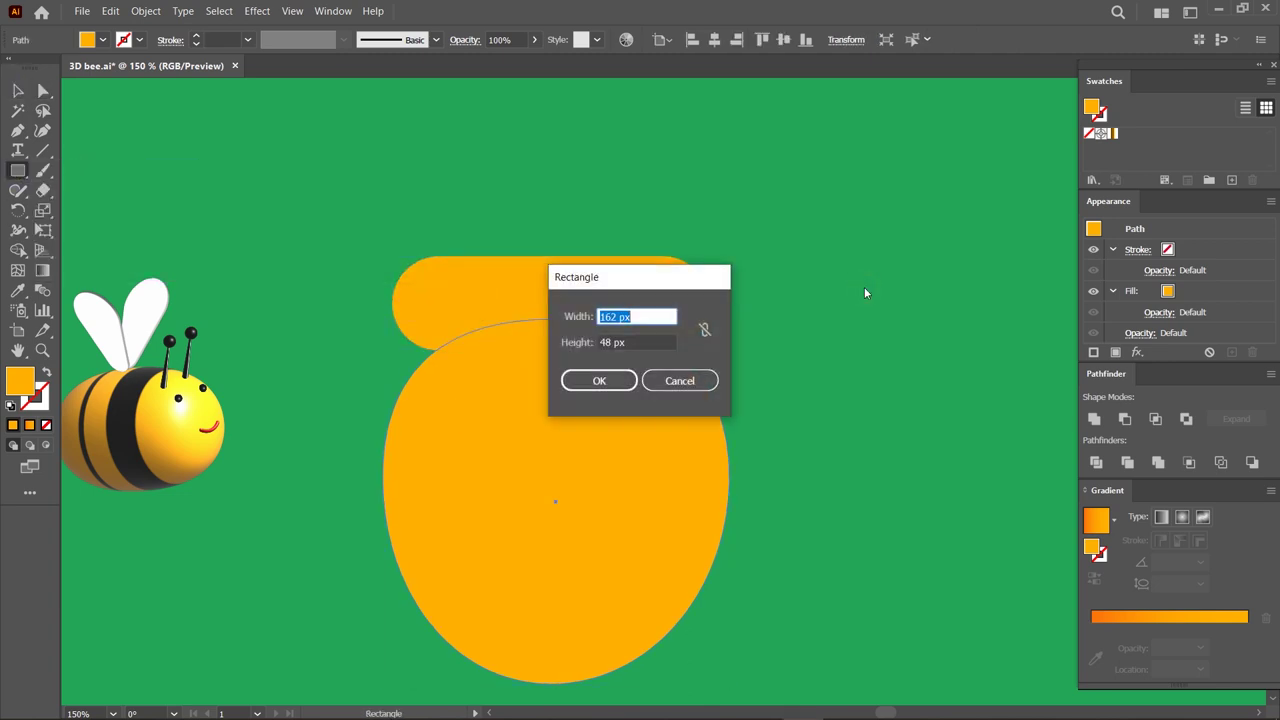
click(631, 341)
key(Return)
key(v)
mouse_move(914, 466)
mouse_down()
mouse_move(833, 366)
mouse_move(898, 354)
mouse_up()
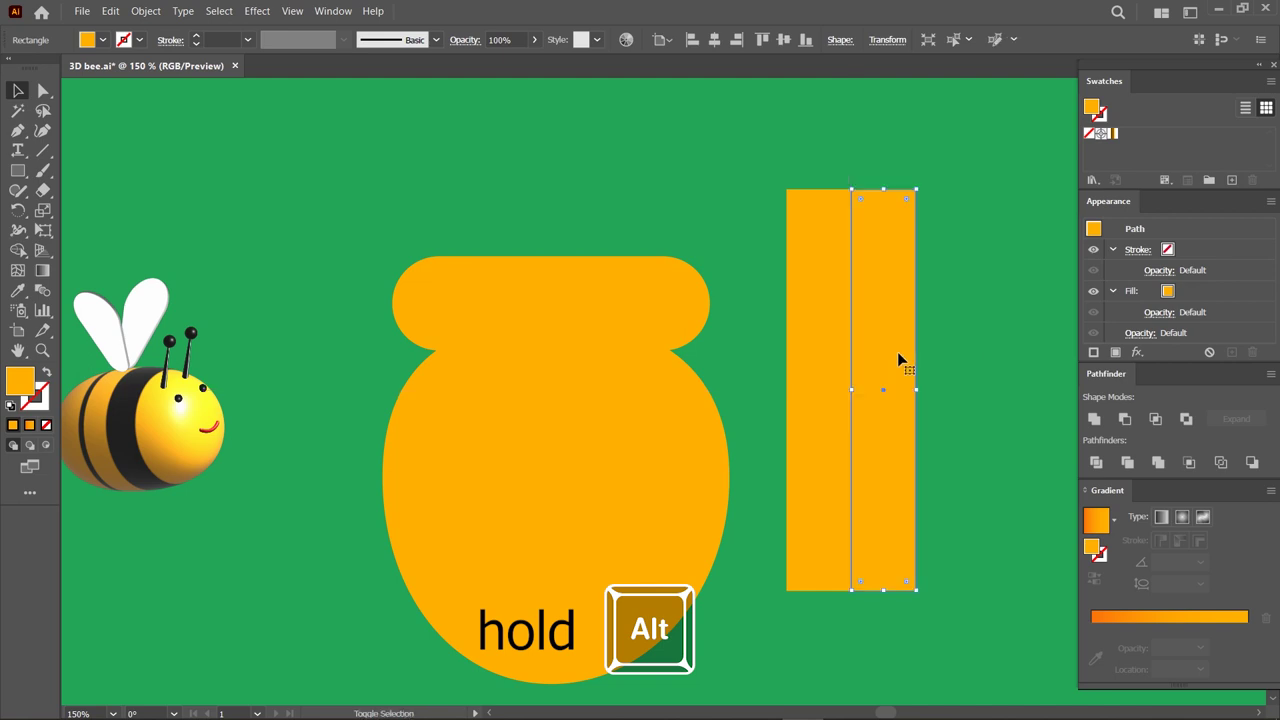
Make narrow strip copies, resizing them to 16.5 px and then 15 px wide.
click(900, 40)
text(16.5)
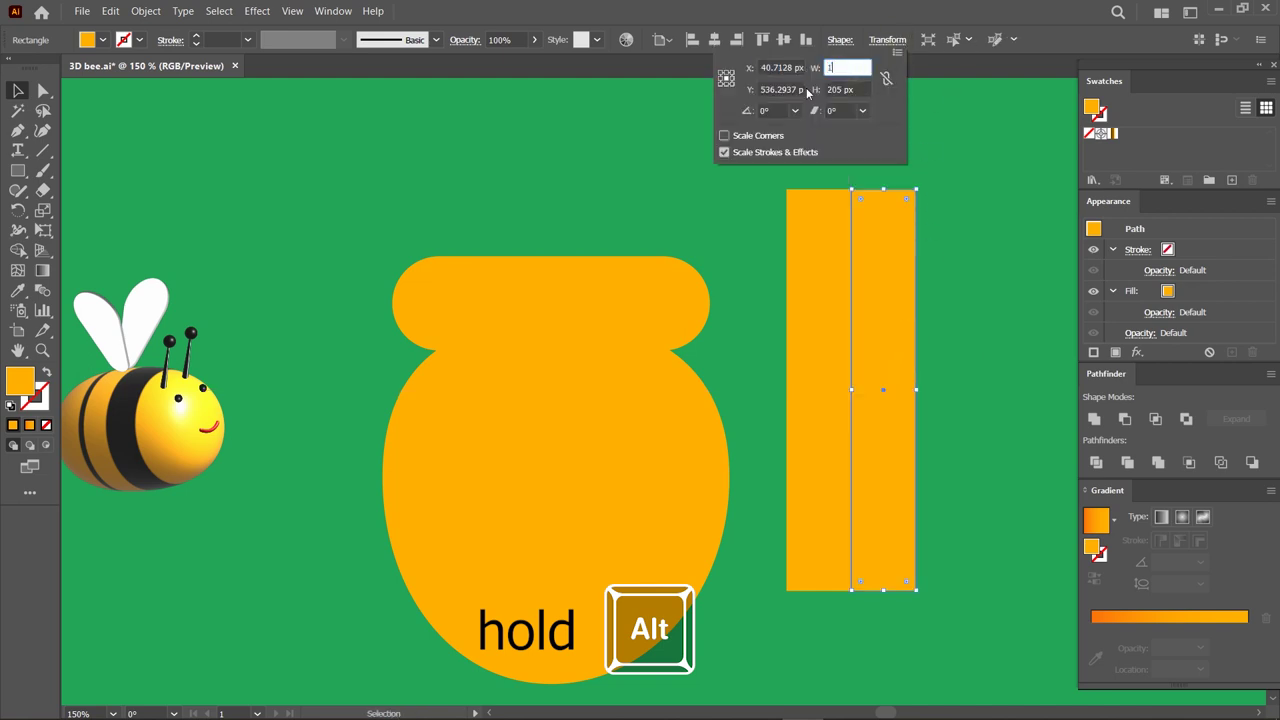
key(Return)
drag(877, 355, 858, 352)
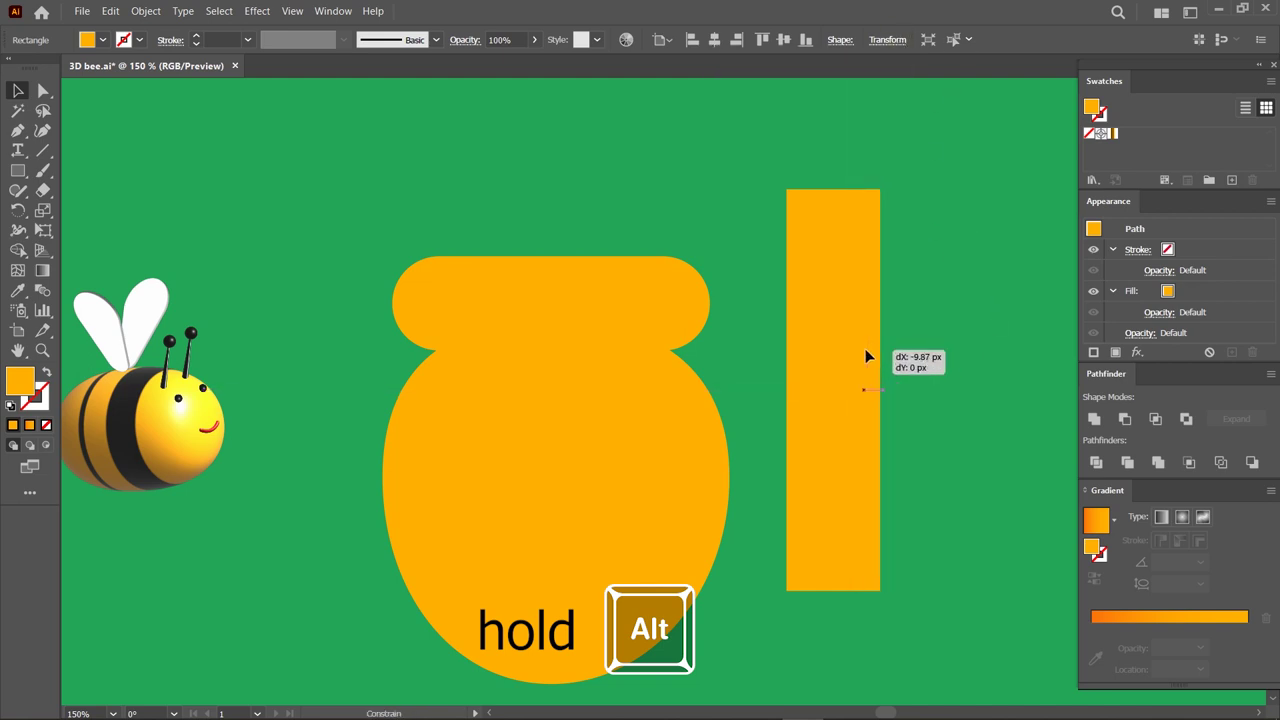
scroll(866, 350, up, 3)
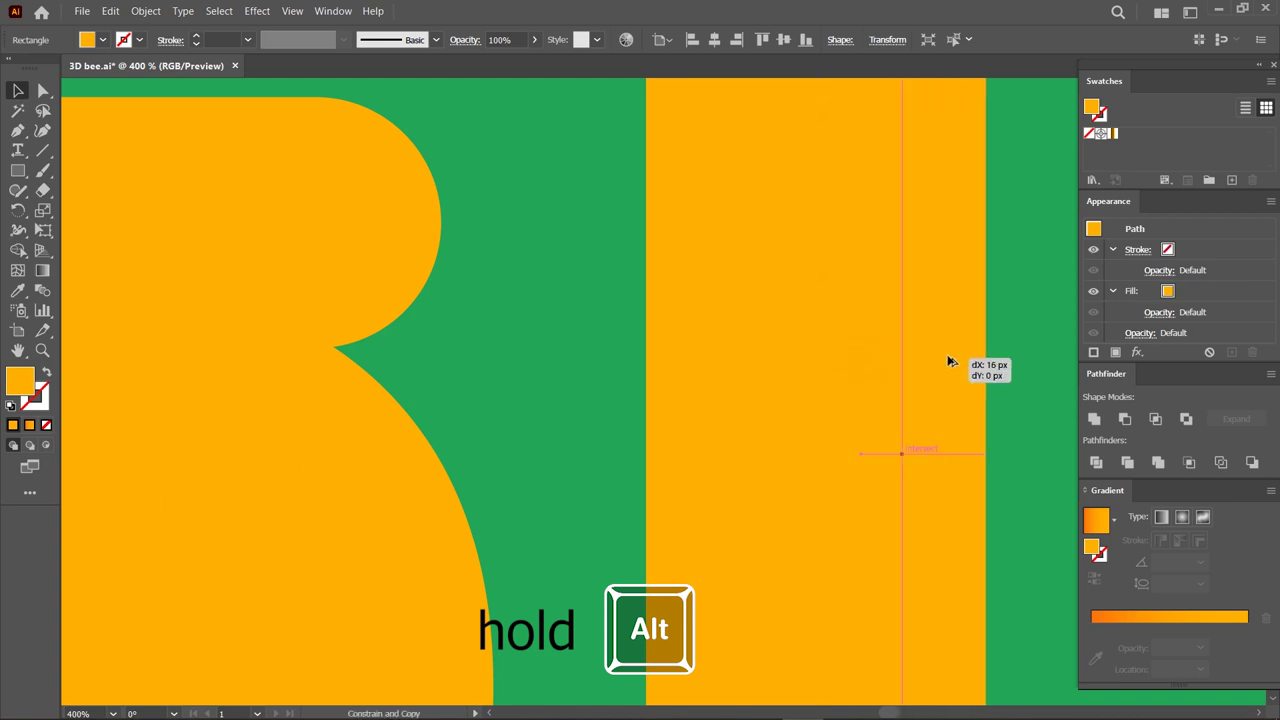
drag(858, 352, 940, 356)
click(887, 40)
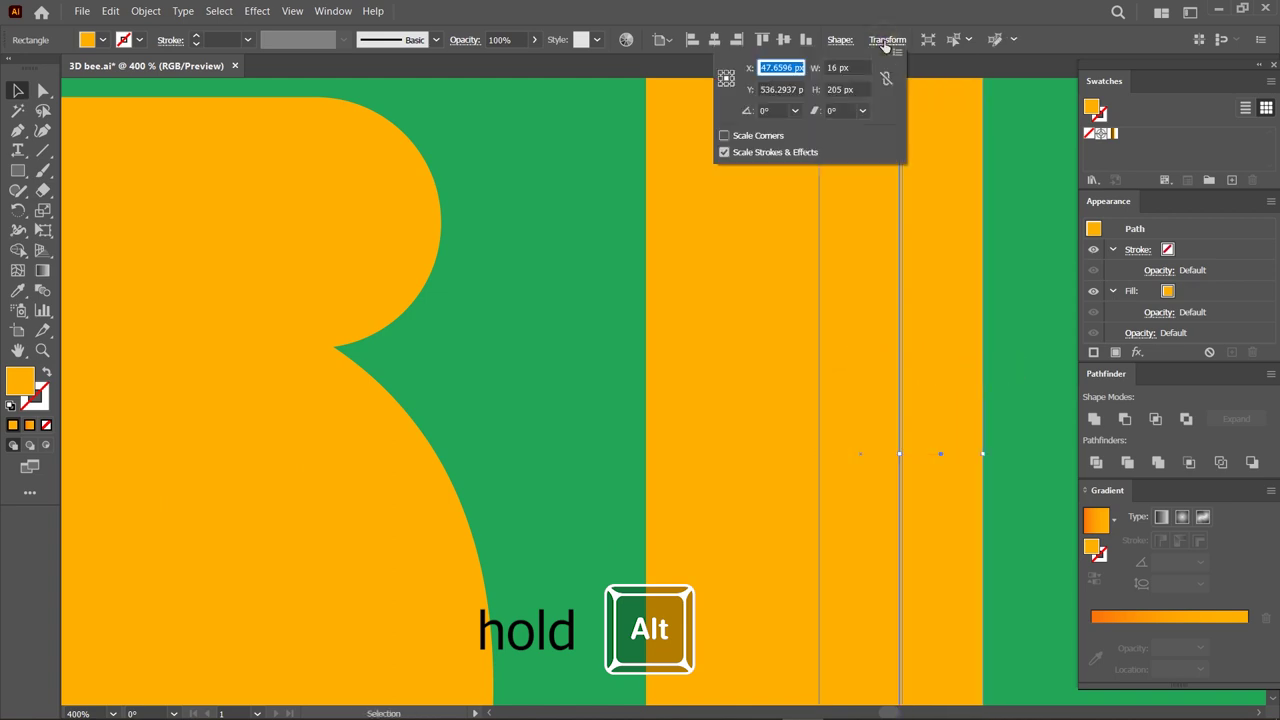
text(15)
key(Return)
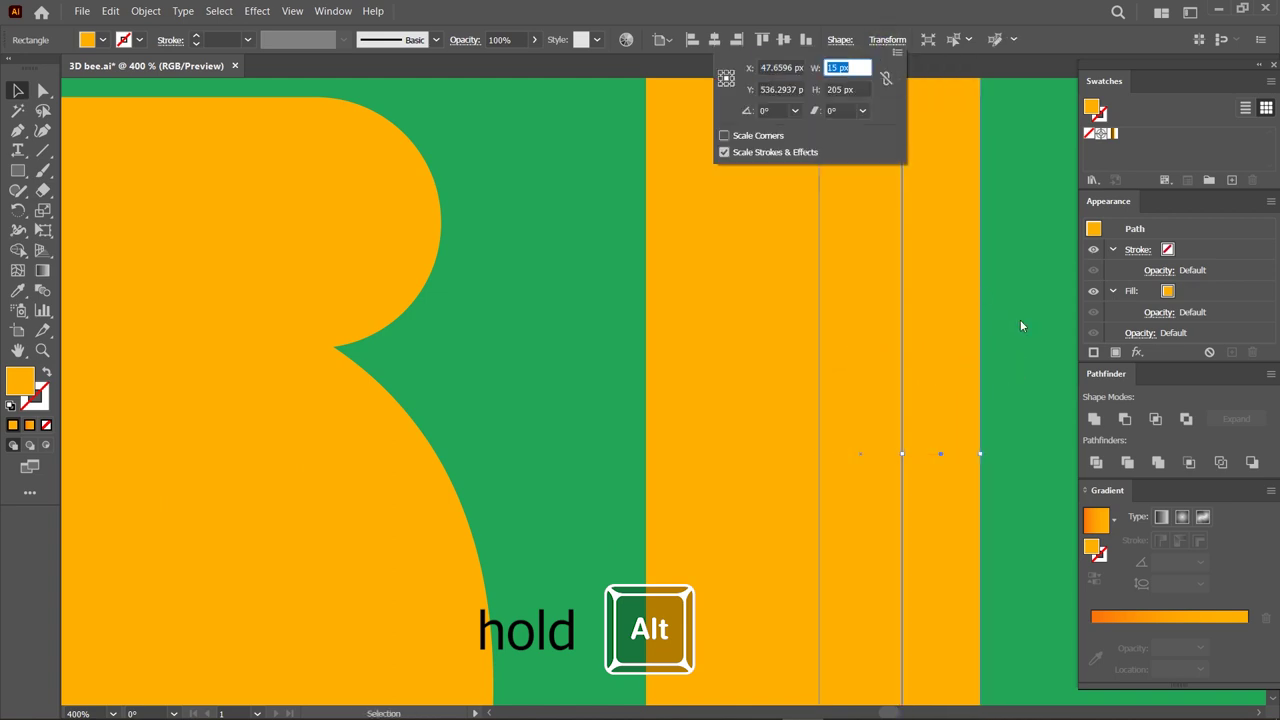
Duplicate the 15 px strip sideways twice and eyedrop black onto the inner stripes.
scroll(940, 342, up, 3)
drag(929, 342, 932, 345)
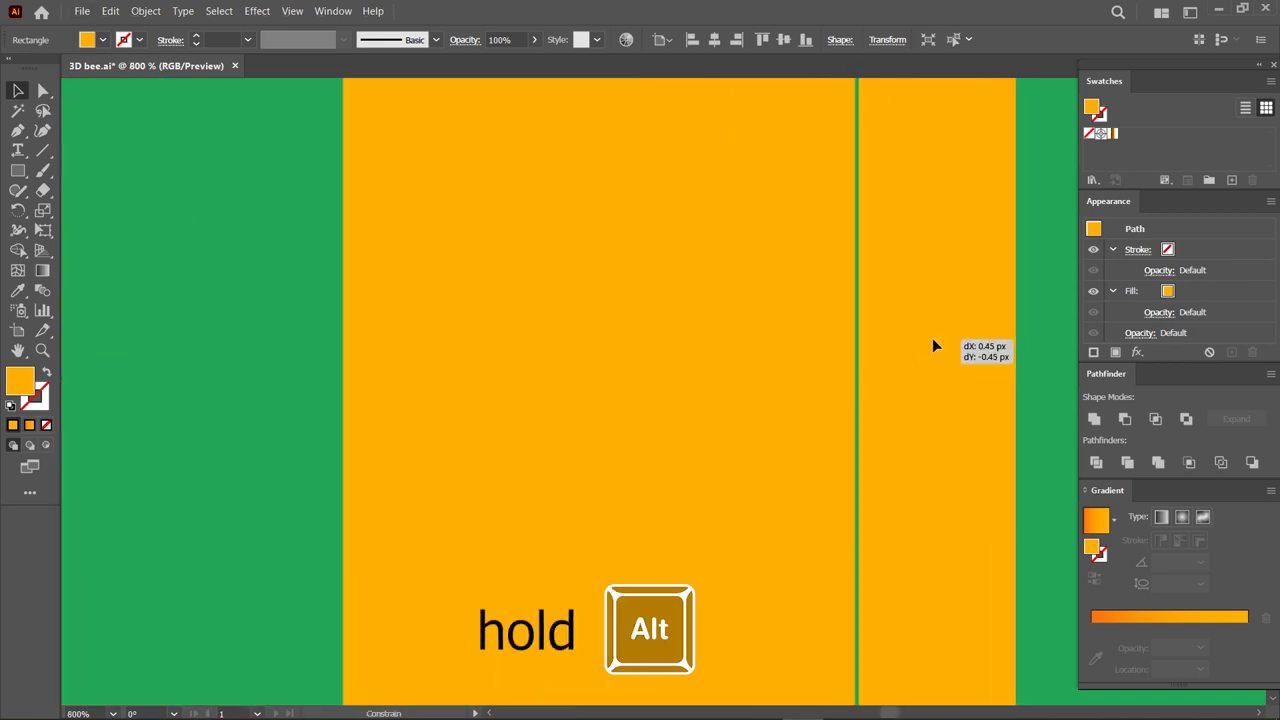
scroll(731, 366, down, 2)
mouse_move(932, 345)
mouse_down()
mouse_move(887, 365)
mouse_move(762, 370)
mouse_up()
key(ctrl+d)
scroll(900, 380, down, 4)
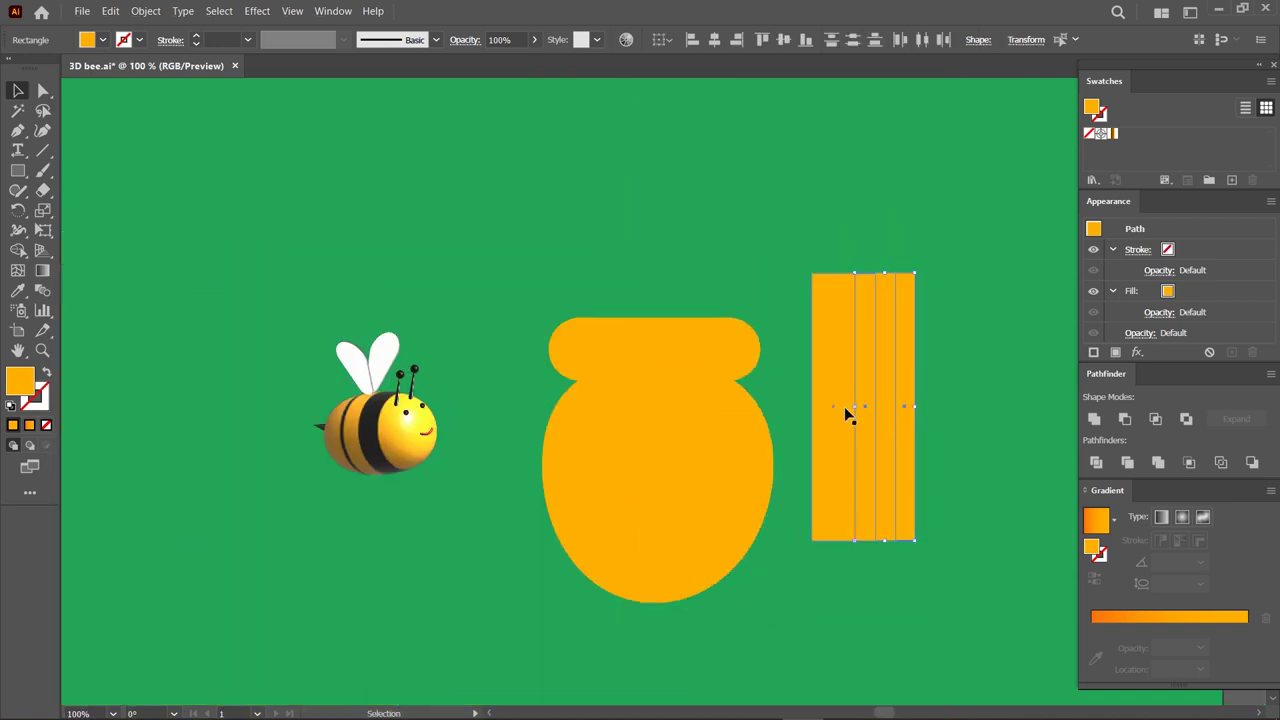
key(ctrl+minus)
key(ctrl+minus)
key(ctrl+minus)
key(i)
click(438, 500)
Marquee-select the stripes and nudge them together.
key(v)
scroll(867, 449, up, 2)
scroll(867, 449, up, 3)
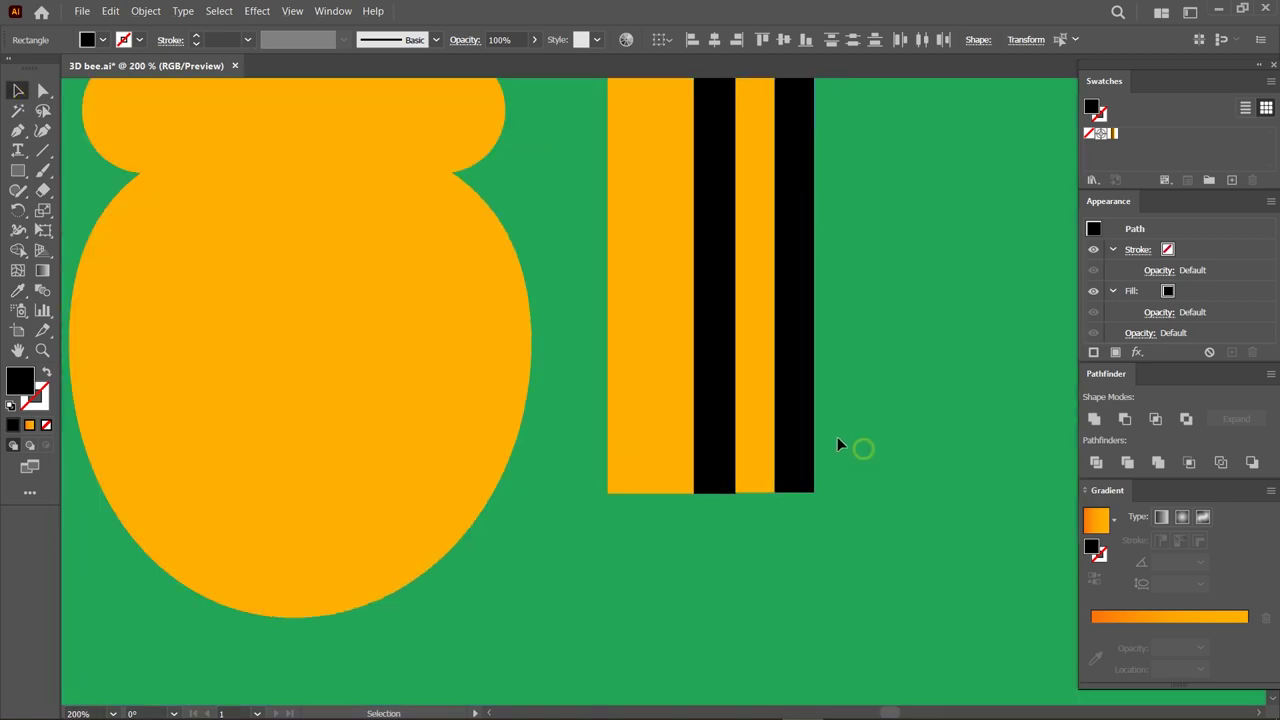
click(861, 447)
scroll(737, 557, up, 2)
drag(843, 407, 753, 432)
drag(618, 482, 619, 482)
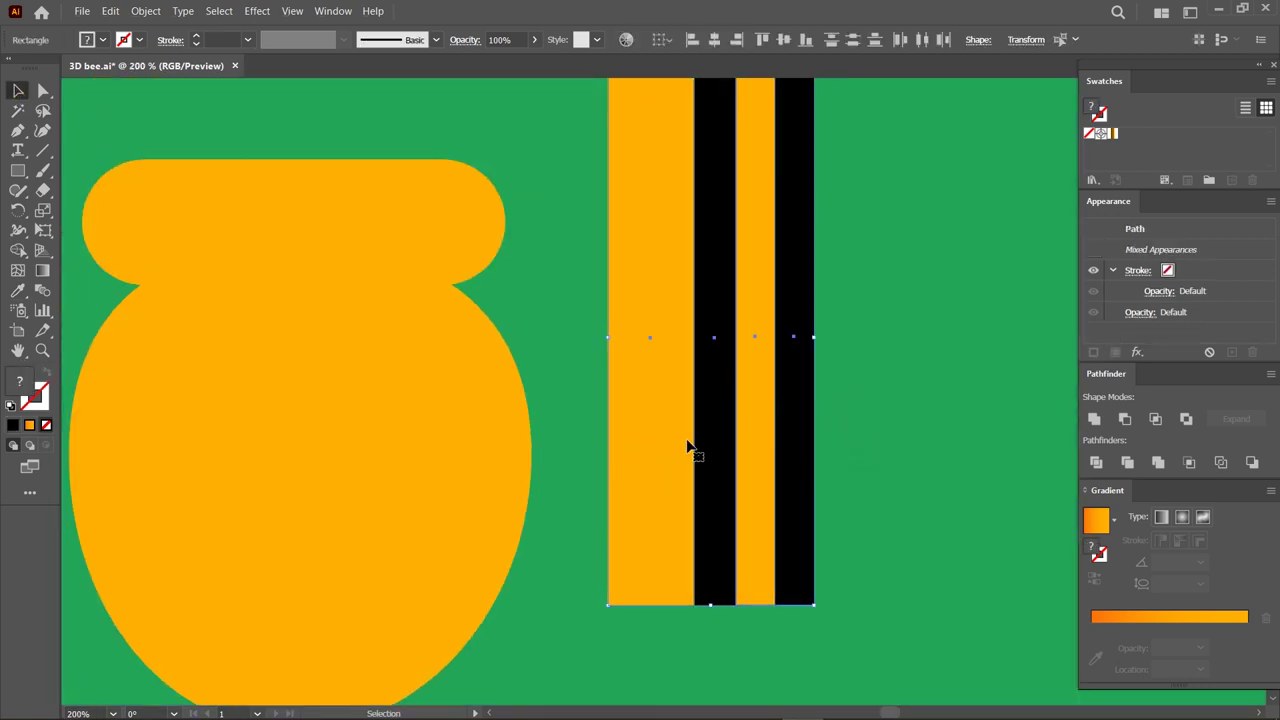
scroll(727, 403, up, 2)
drag(930, 387, 697, 451)
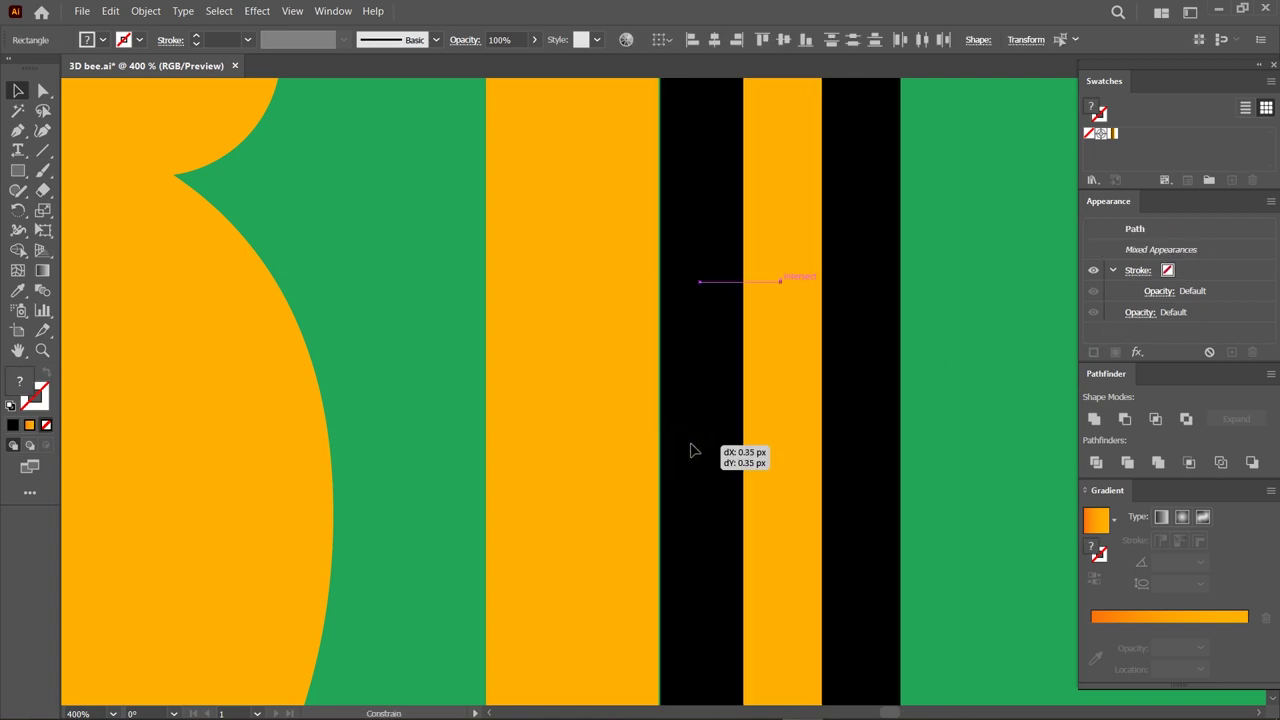
Zoom out to see the pot and stripes, then select the whole stripe block.
drag(938, 253, 499, 421)
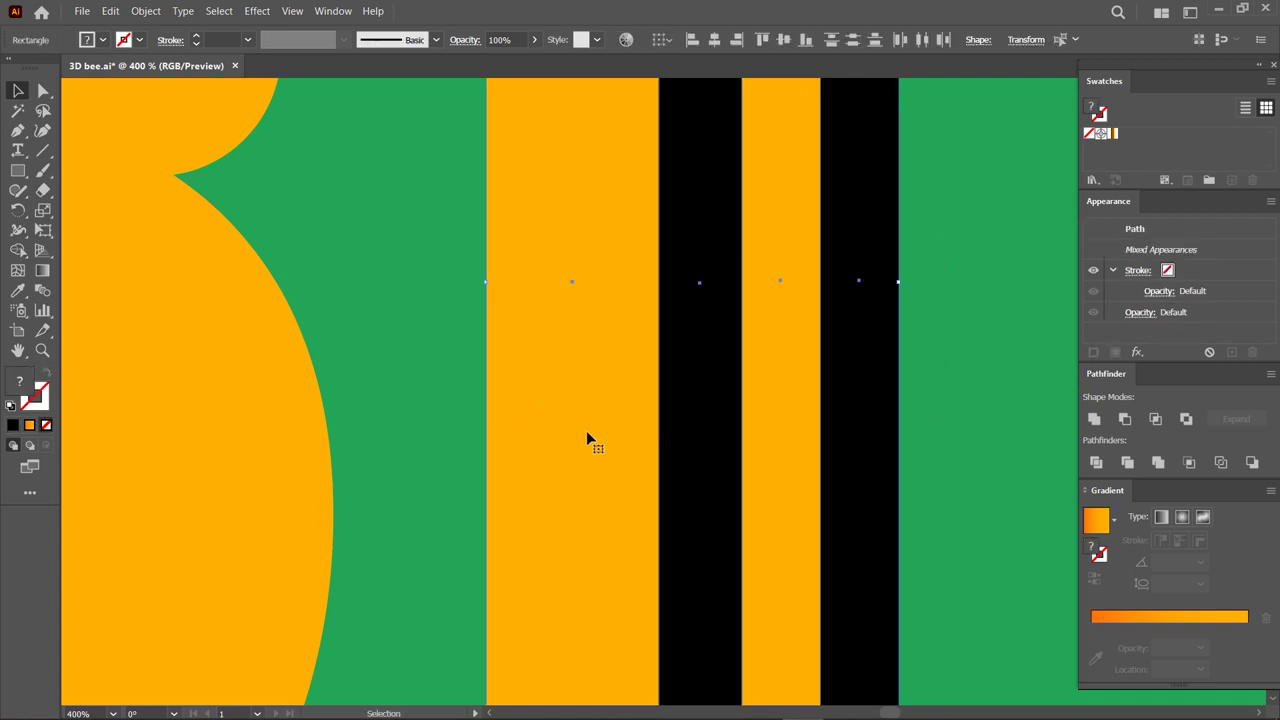
key(ctrl+shift+a)
key(ctrl+1)
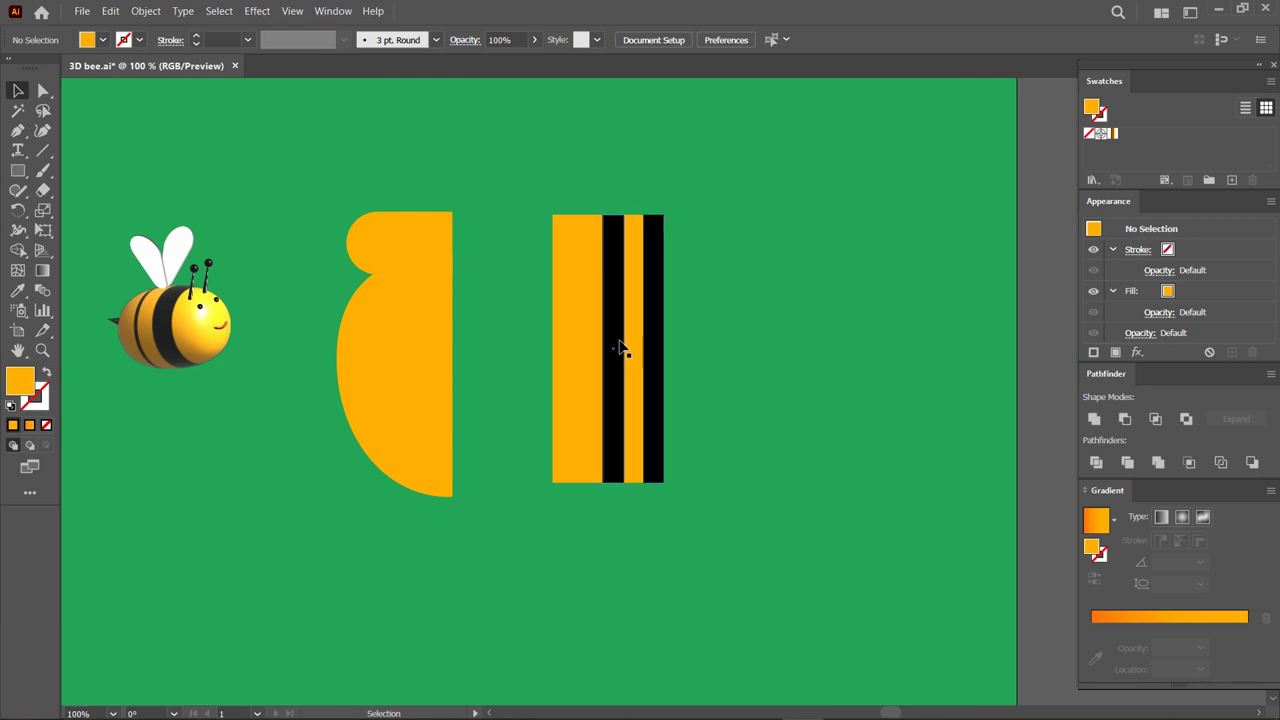
scroll(623, 346, up, 1)
mouse_move(762, 260)
mouse_down()
mouse_move(540, 376)
mouse_move(523, 353)
mouse_move(538, 355)
mouse_up()
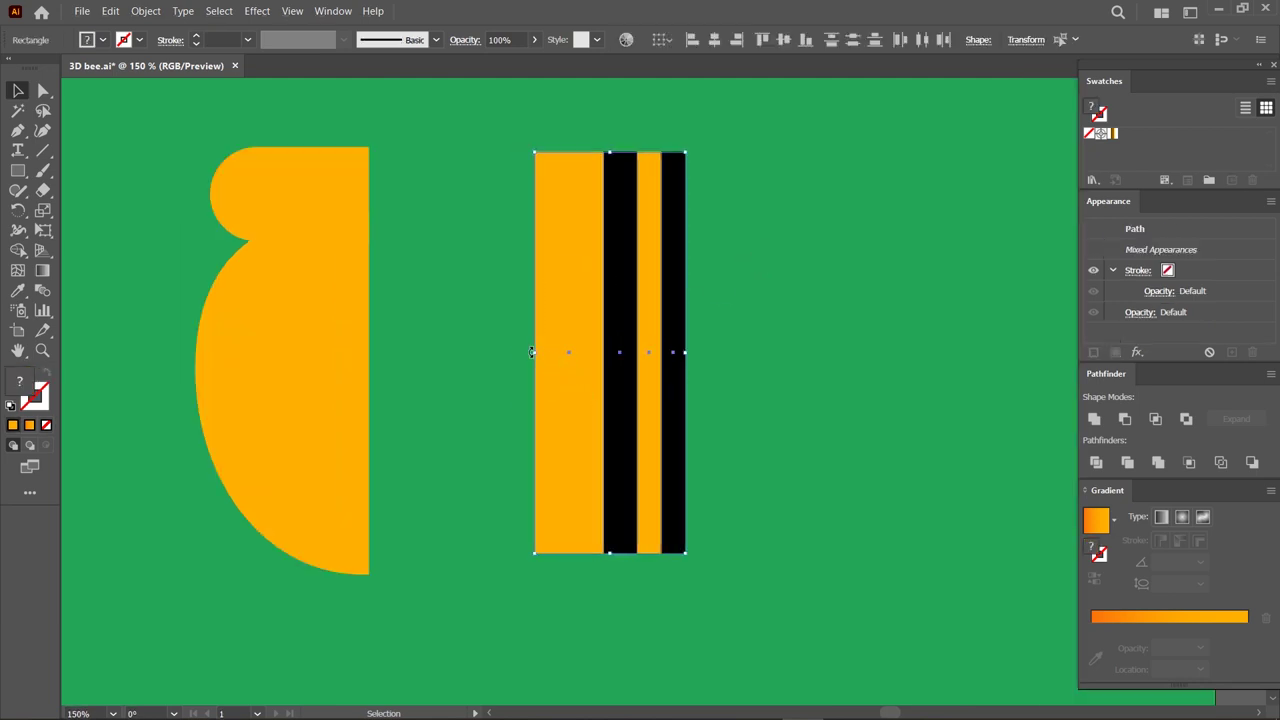
Select the wide orange stripe and isolate it for editing.
click(757, 443)
click(612, 455)
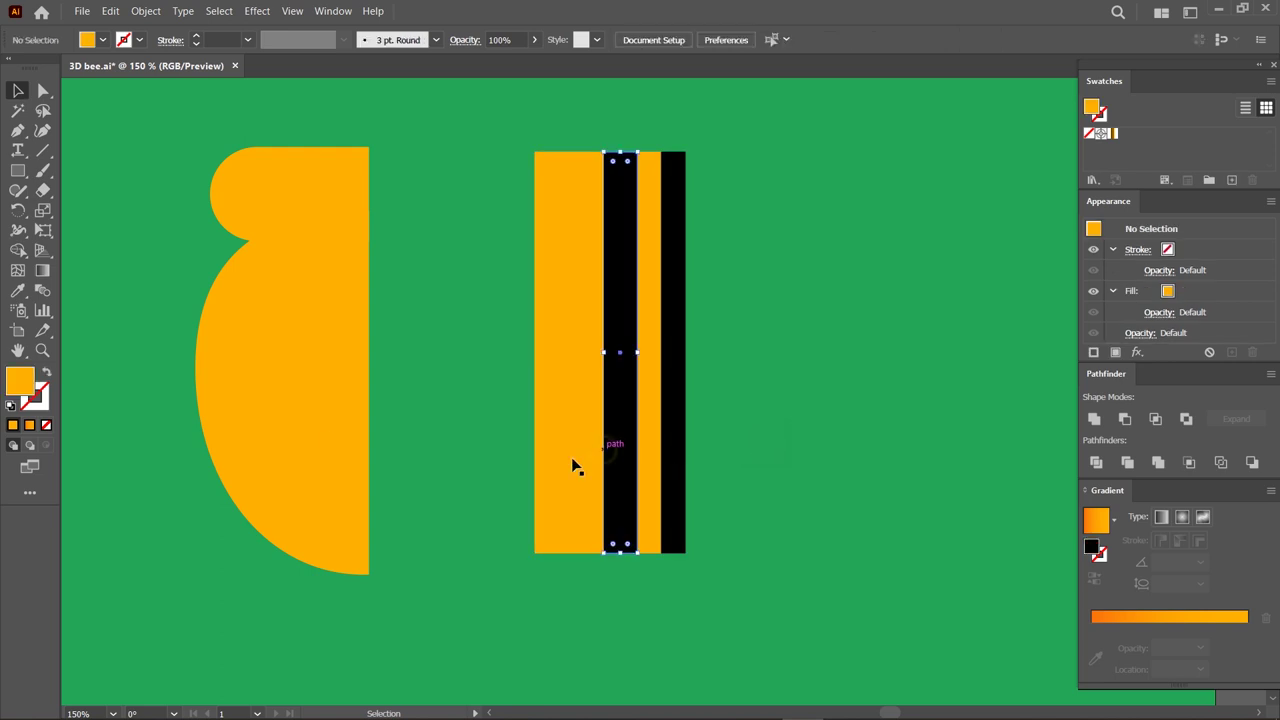
click(17, 131)
click(100, 150)
scroll(590, 540, up, 2)
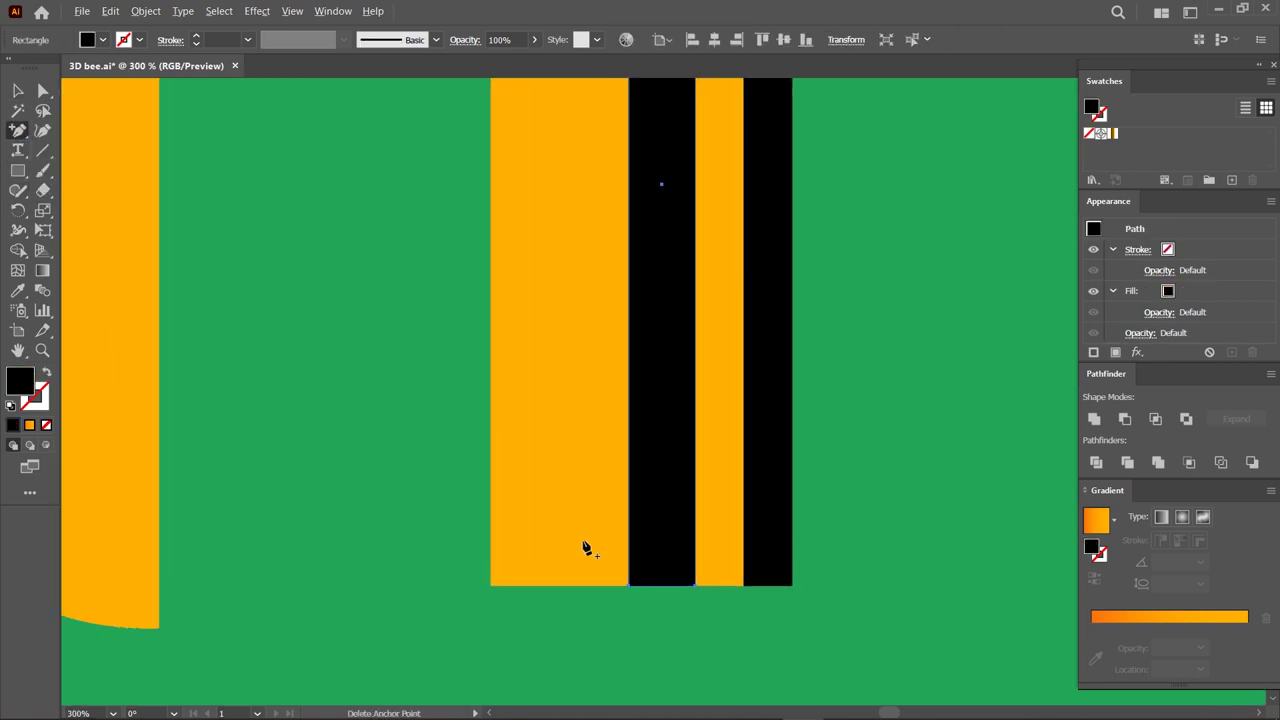
scroll(586, 543, up, 1)
click(17, 90)
click(580, 409)
double_click(580, 409)
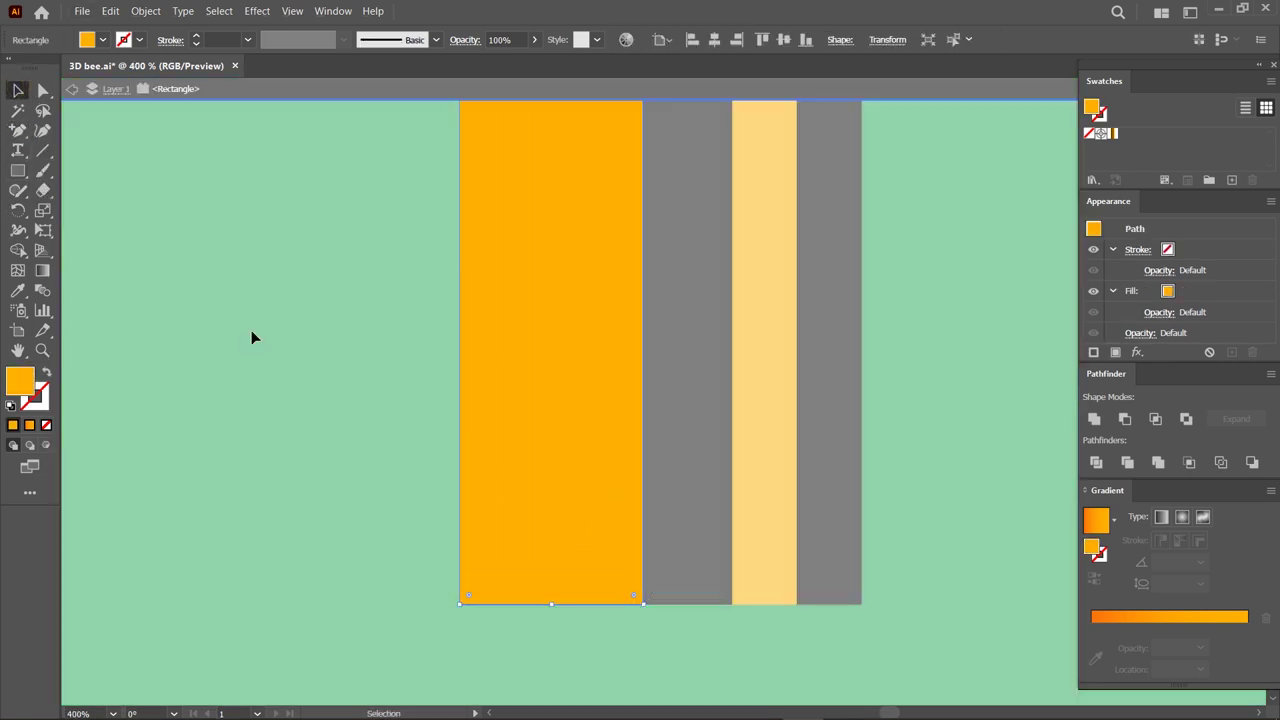
Add four anchor points along the orange stripe's right edge.
click(20, 132)
scroll(655, 456, up, 1)
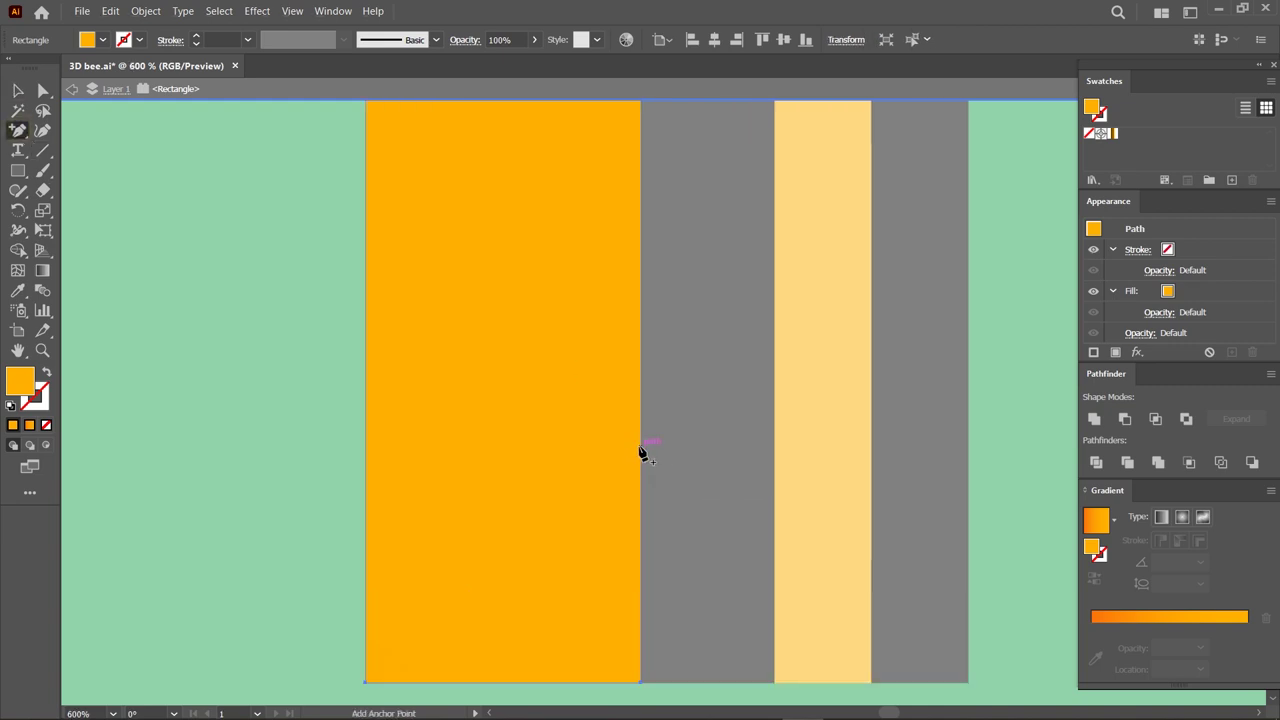
click(640, 444)
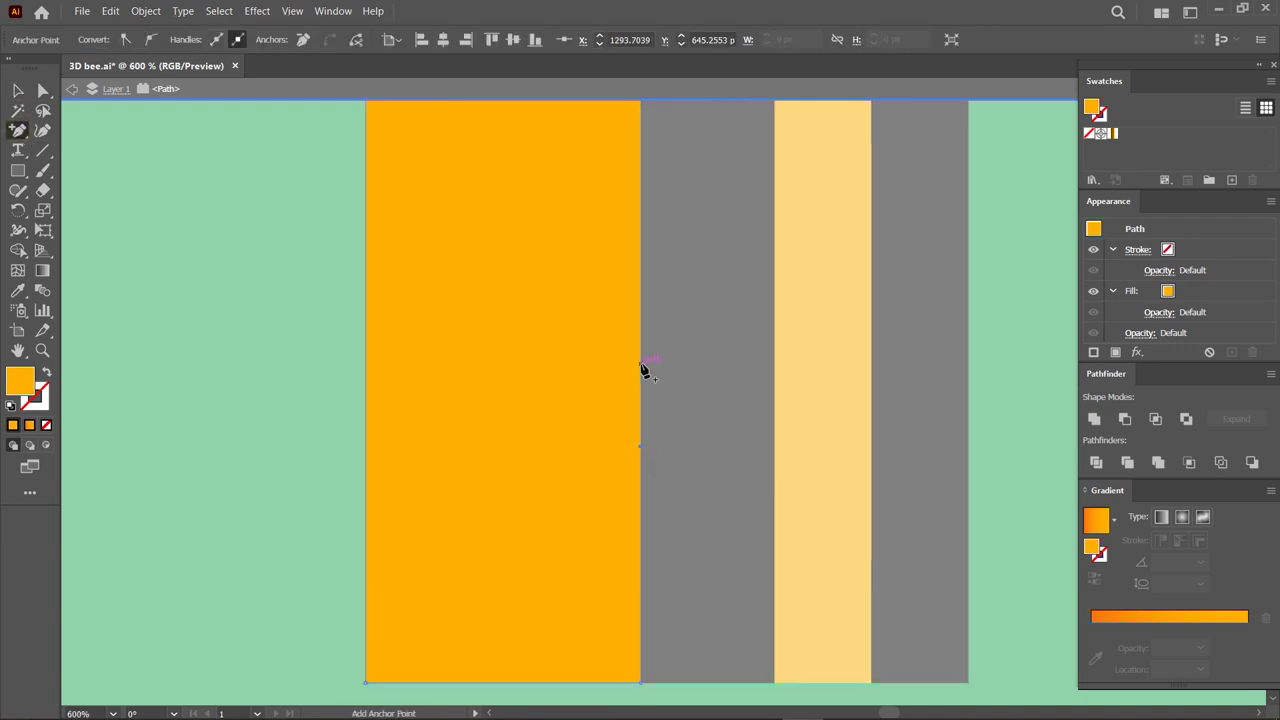
click(640, 406)
click(640, 344)
click(640, 268)
Pull a right-edge point out into a smooth, rounded drip bulge and move it lower.
key(a)
mouse_move(640, 406)
mouse_down()
mouse_move(739, 404)
mouse_move(714, 406)
mouse_up()
click(150, 39)
drag(640, 344, 686, 309)
drag(646, 449, 686, 480)
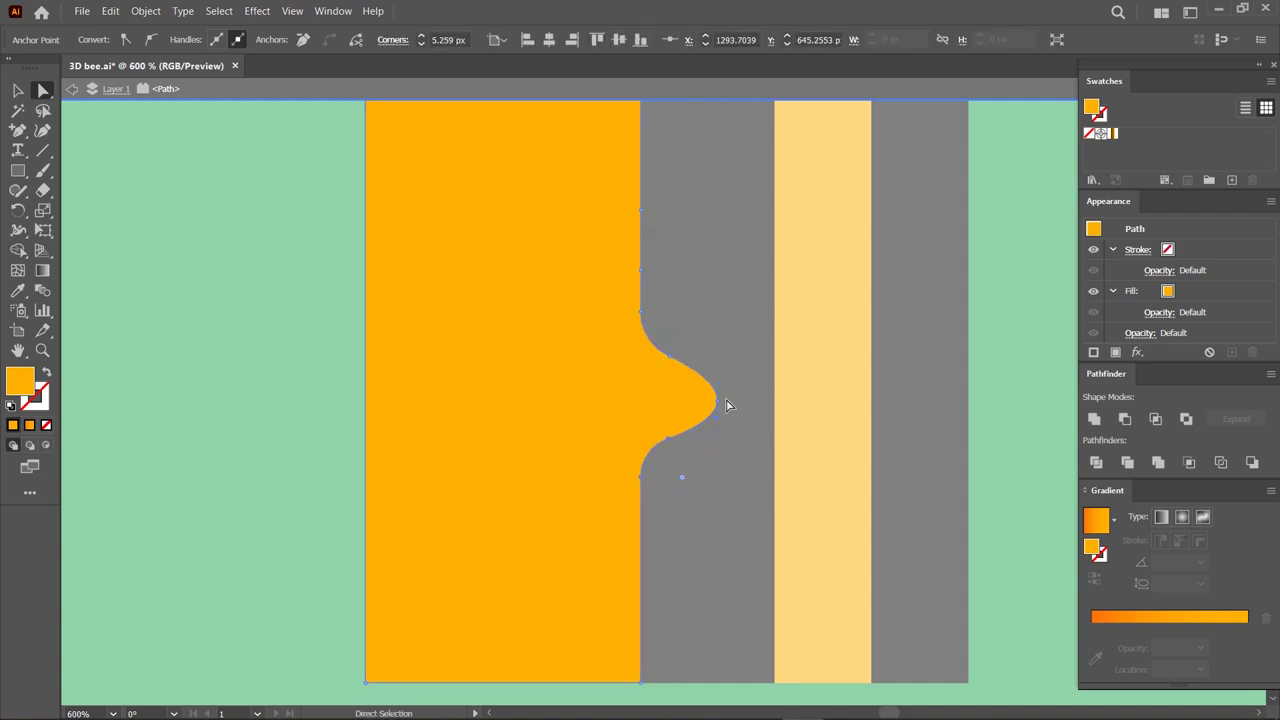
drag(717, 432, 717, 512)
Shape a second small drip above the main bulge, then deselect the path.
mouse_move(643, 349)
mouse_down()
mouse_move(655, 345)
mouse_move(657, 371)
mouse_up()
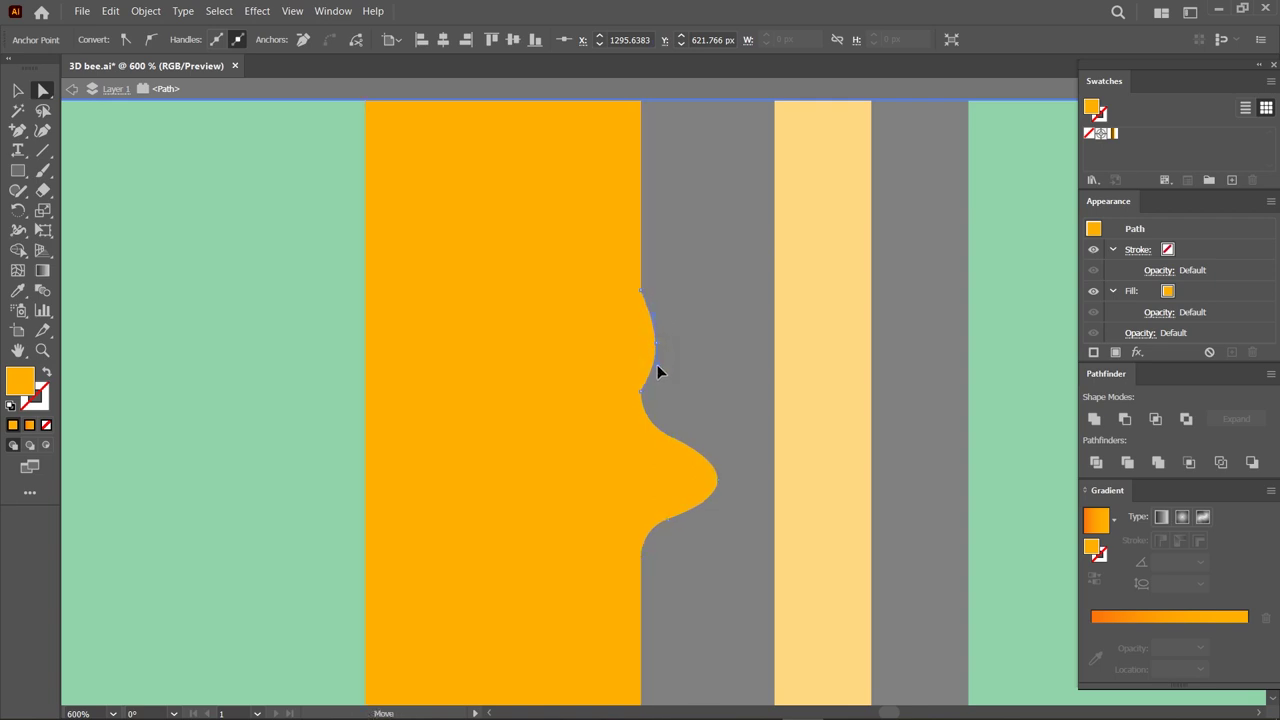
drag(641, 291, 645, 266)
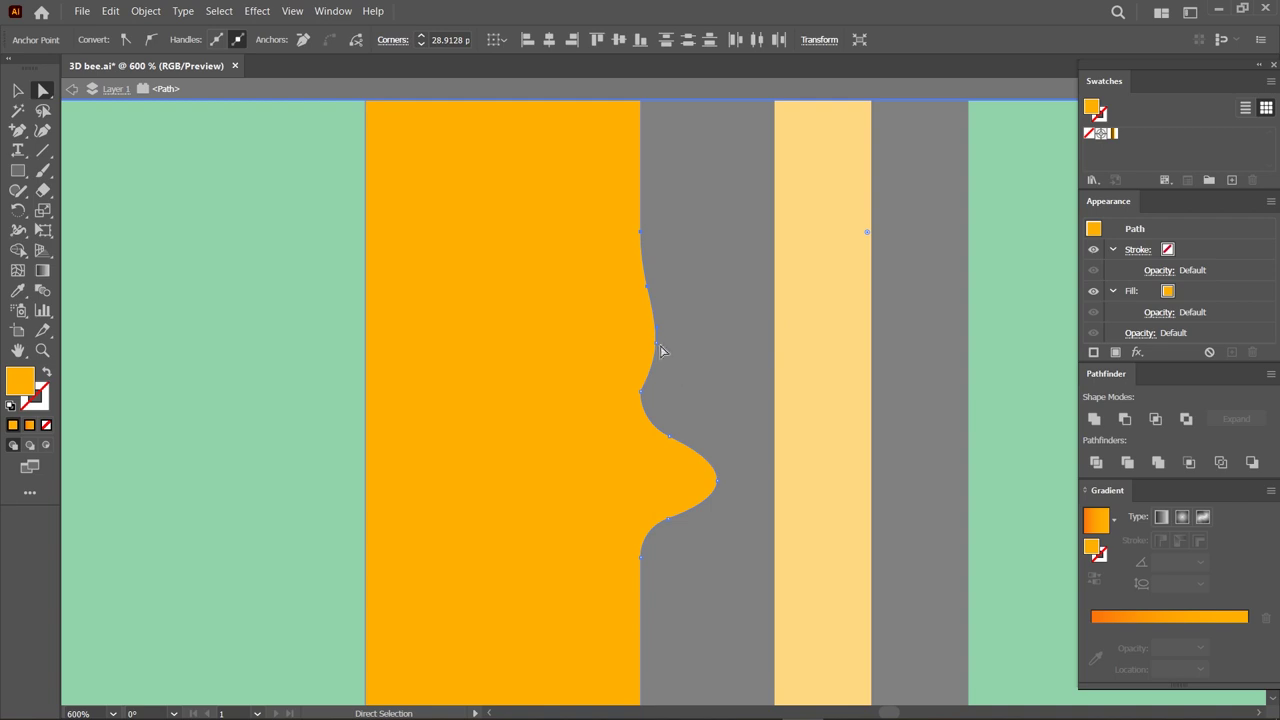
drag(661, 351, 664, 346)
click(153, 287)
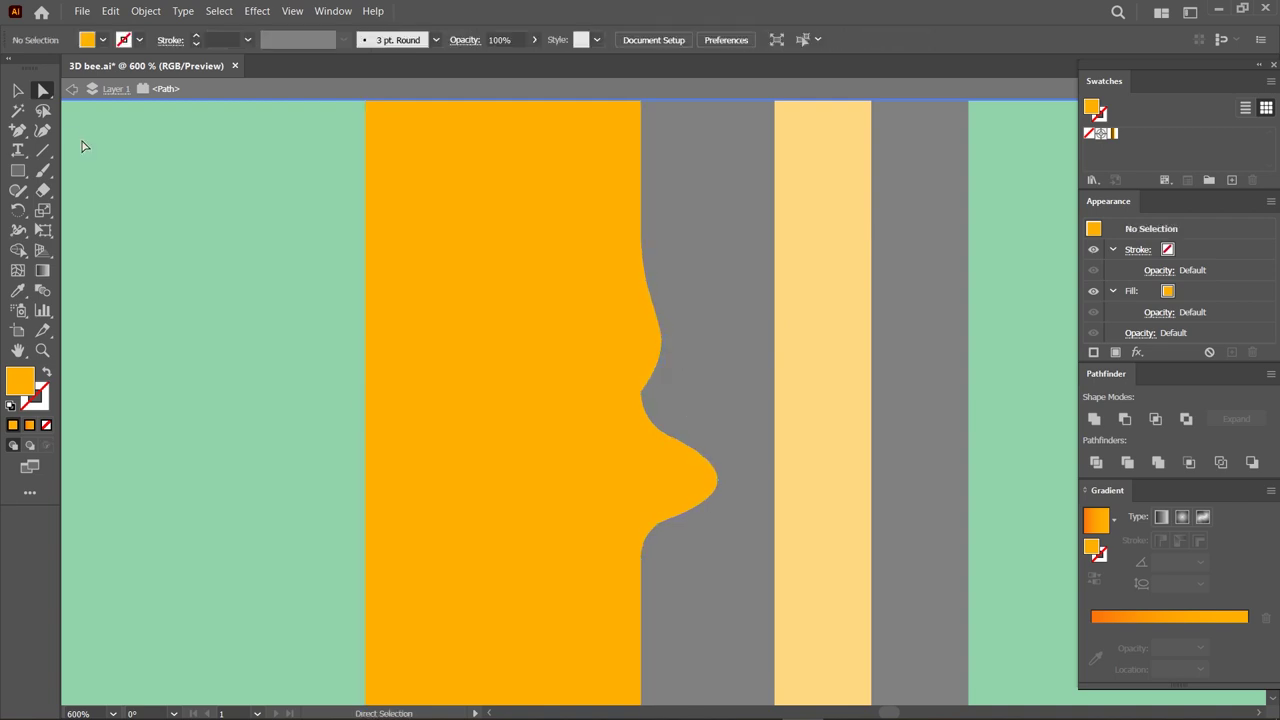
Exit isolation and bring the orange drip stripe to the front with Arrange > Bring to Front.
click(17, 90)
double_click(285, 290)
click(443, 374)
right_click(445, 372)
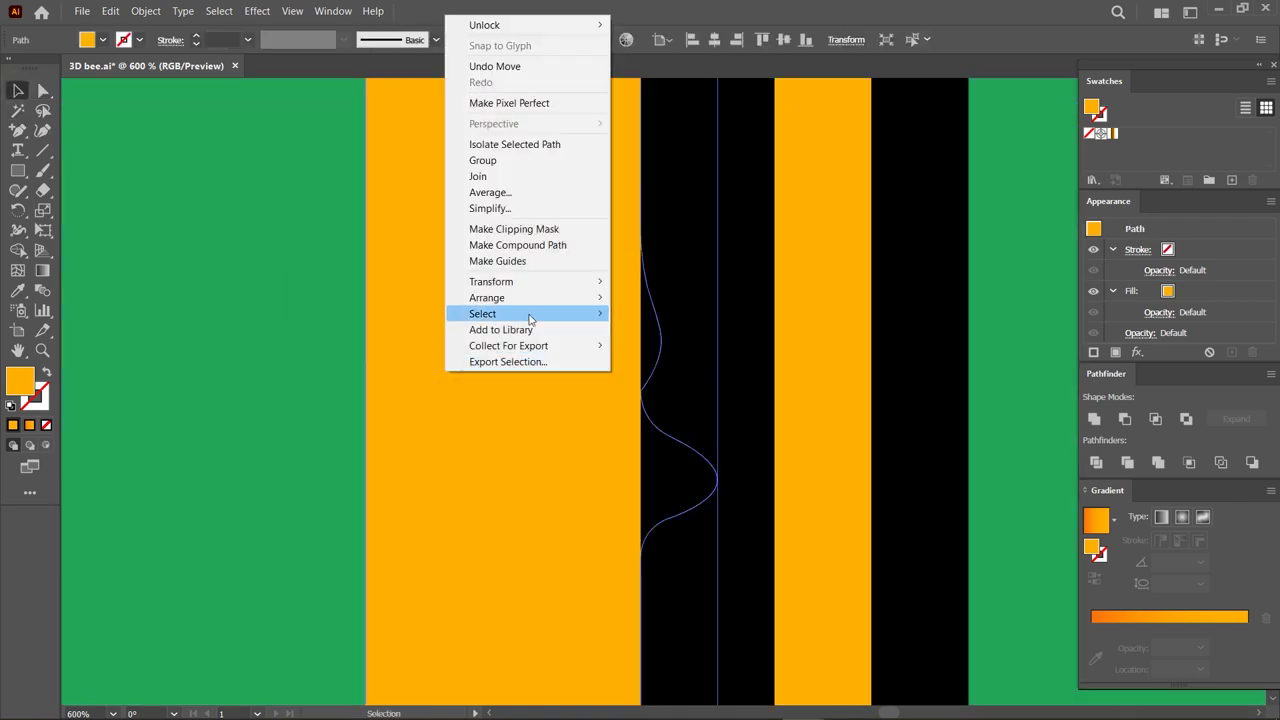
click(660, 294)
click(40, 88)
Zoom out over the stripe artwork and isolate the orange stripe path.
click(331, 363)
scroll(421, 477, down, 2)
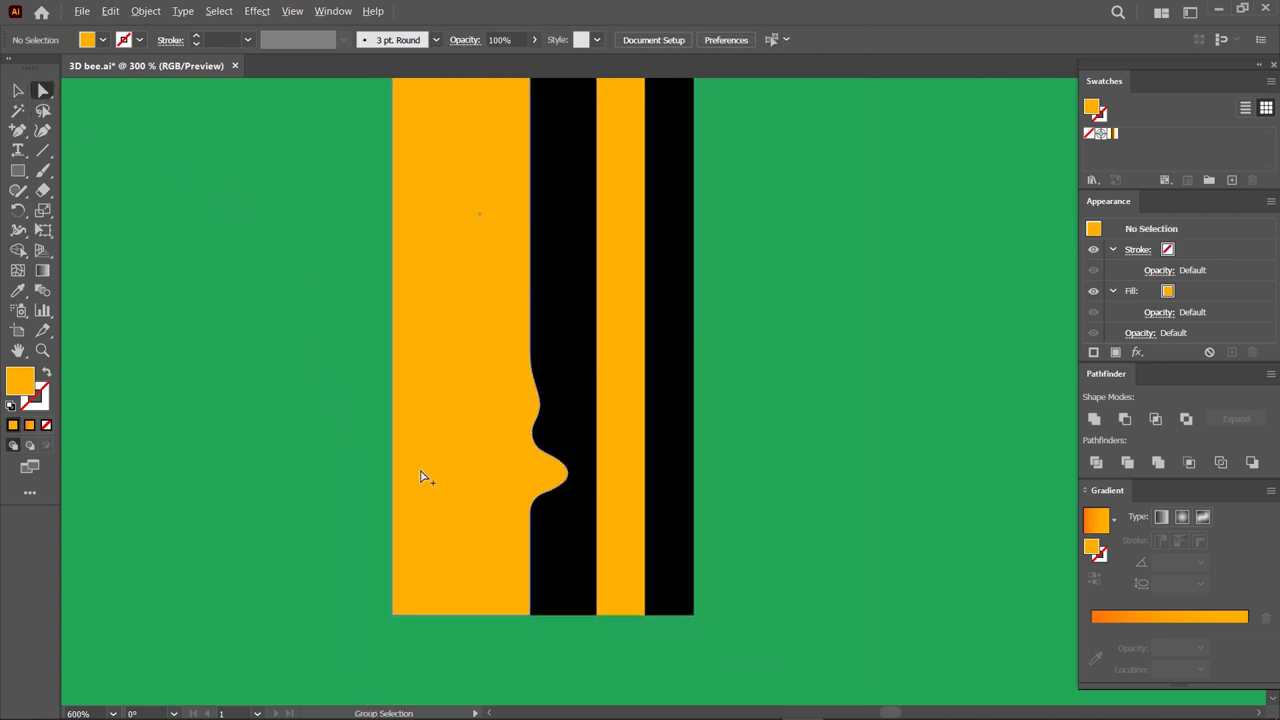
scroll(421, 477, down, 2)
scroll(536, 320, left, 3)
key(v)
double_click(535, 357)
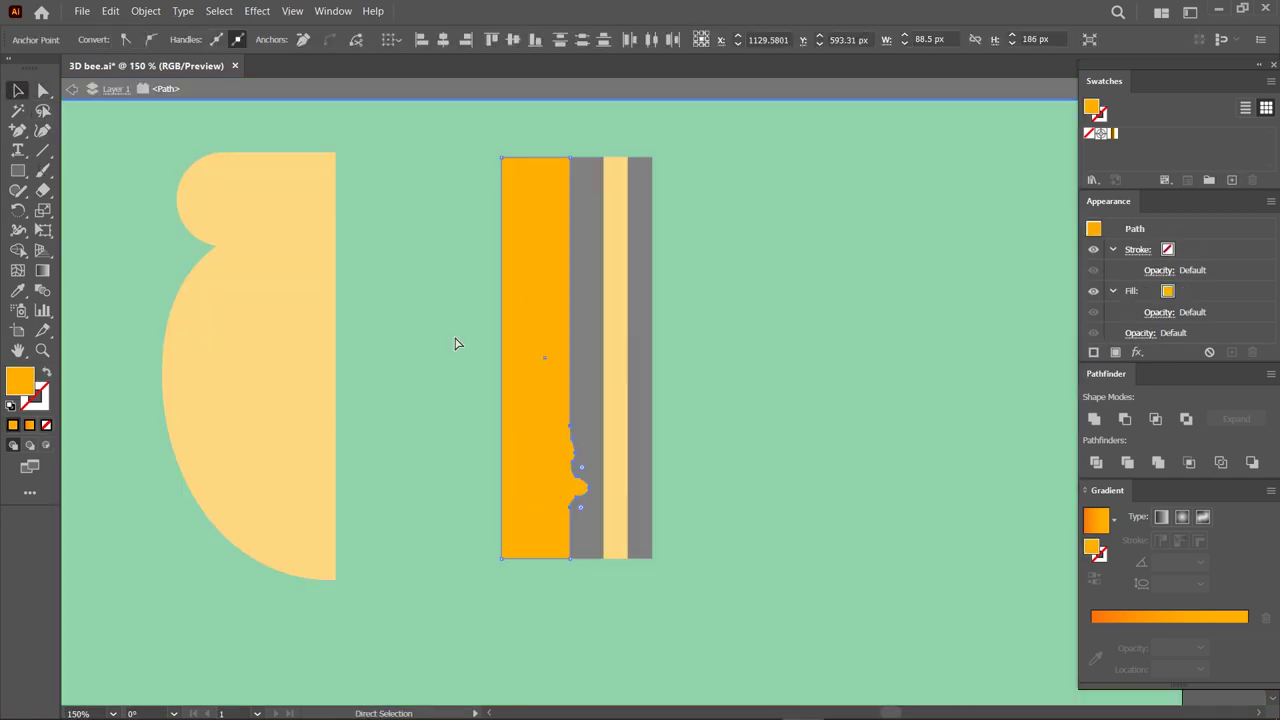
Drag the drip bulge anchors up near the top of the stripe block.
key(a)
drag(579, 508, 577, 302)
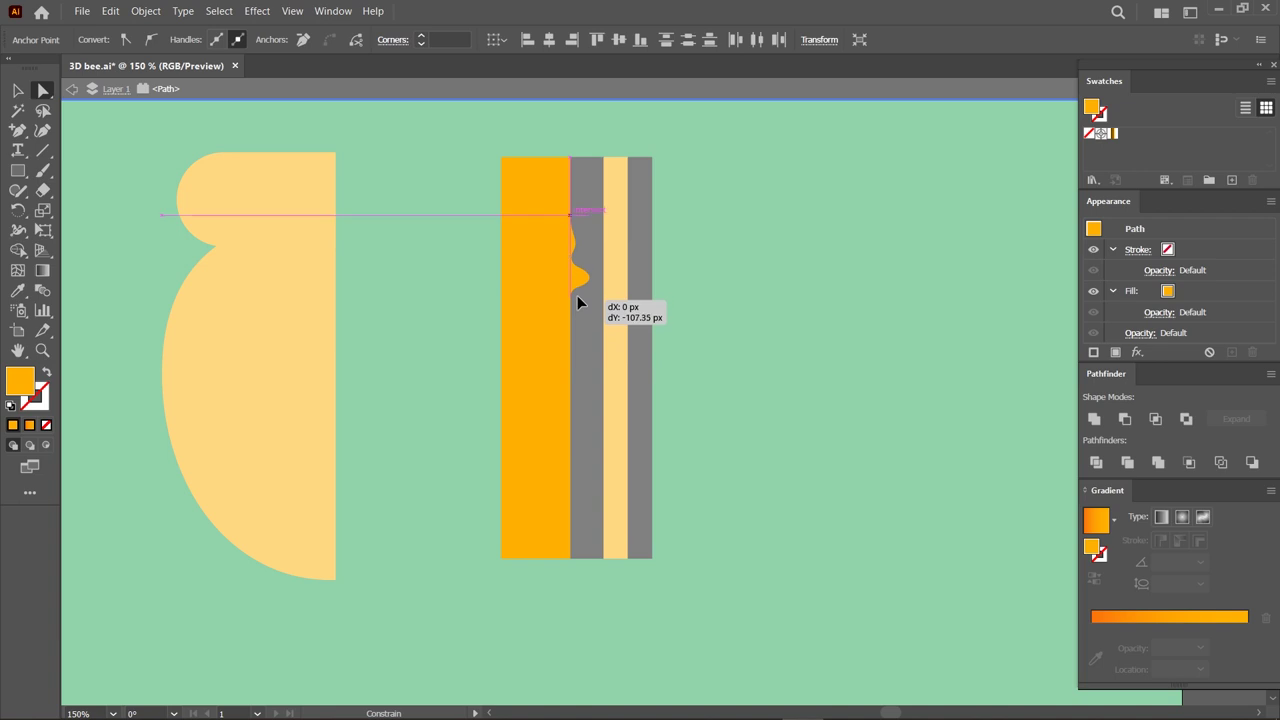
drag(577, 302, 577, 282)
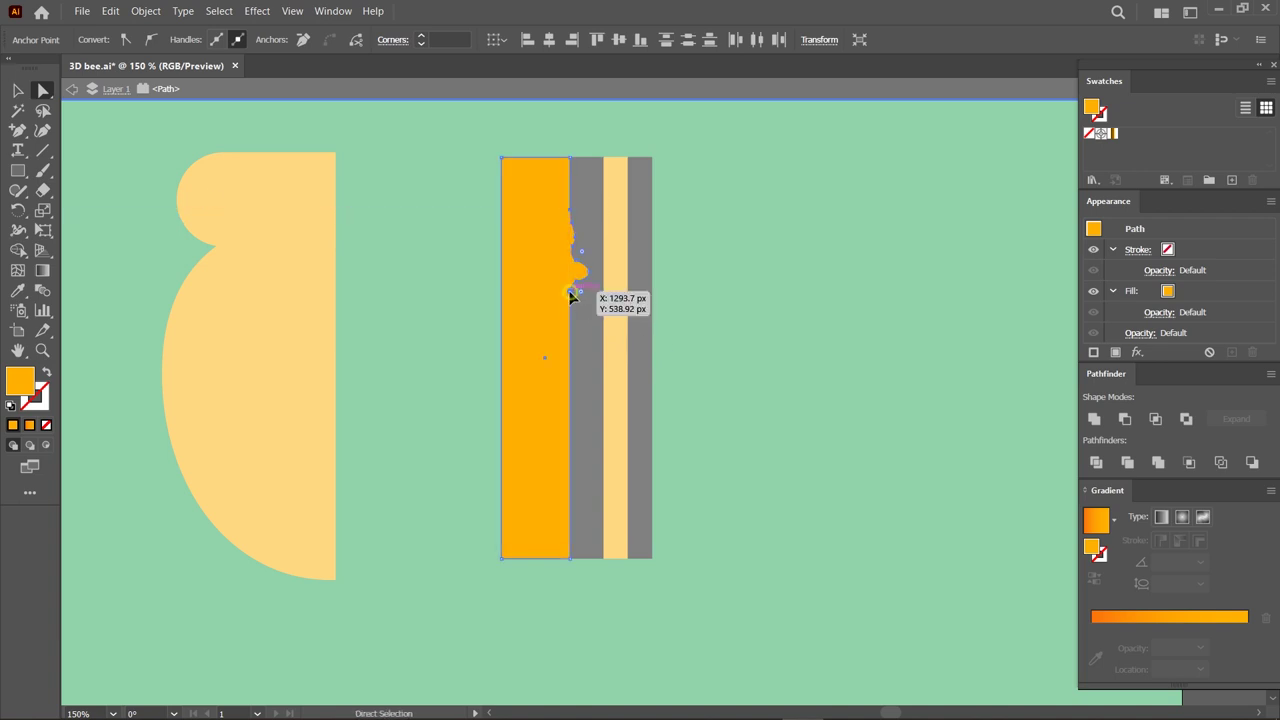
click(16, 90)
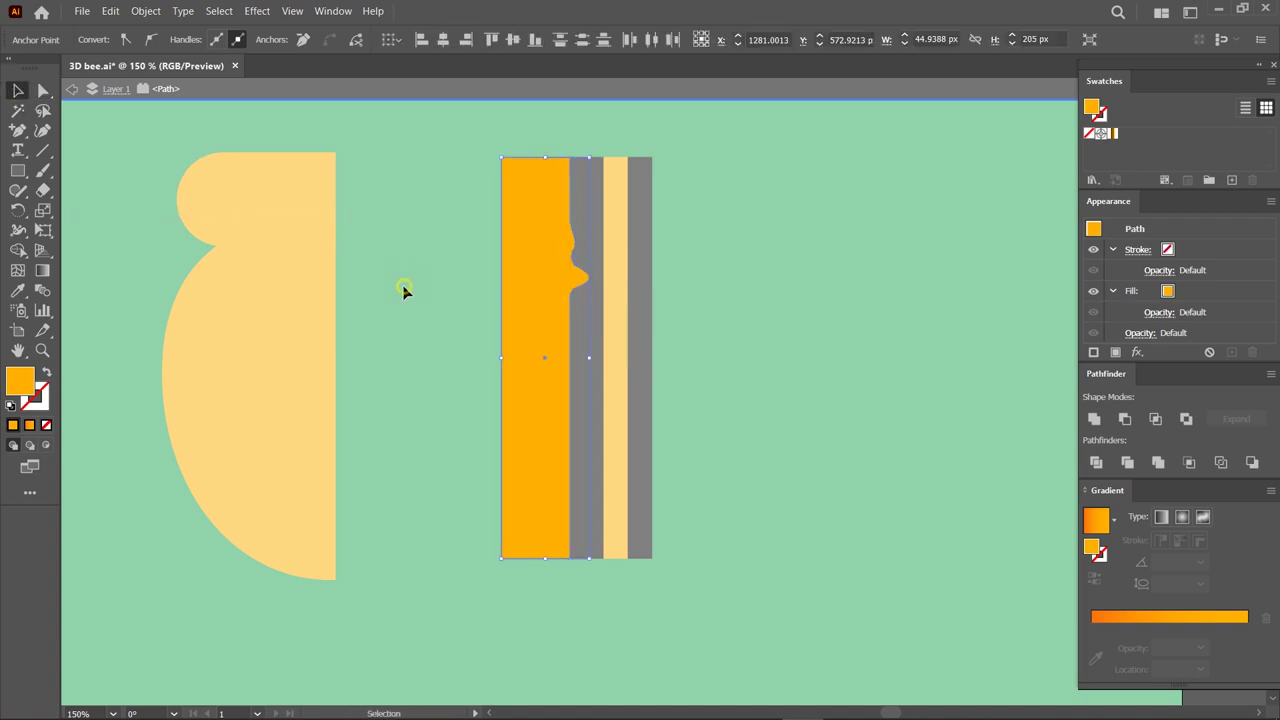
double_click(748, 276)
click(505, 413)
Save the stripes as a pattern swatch and fill the pot body with it.
drag(643, 428, 1134, 151)
click(296, 345)
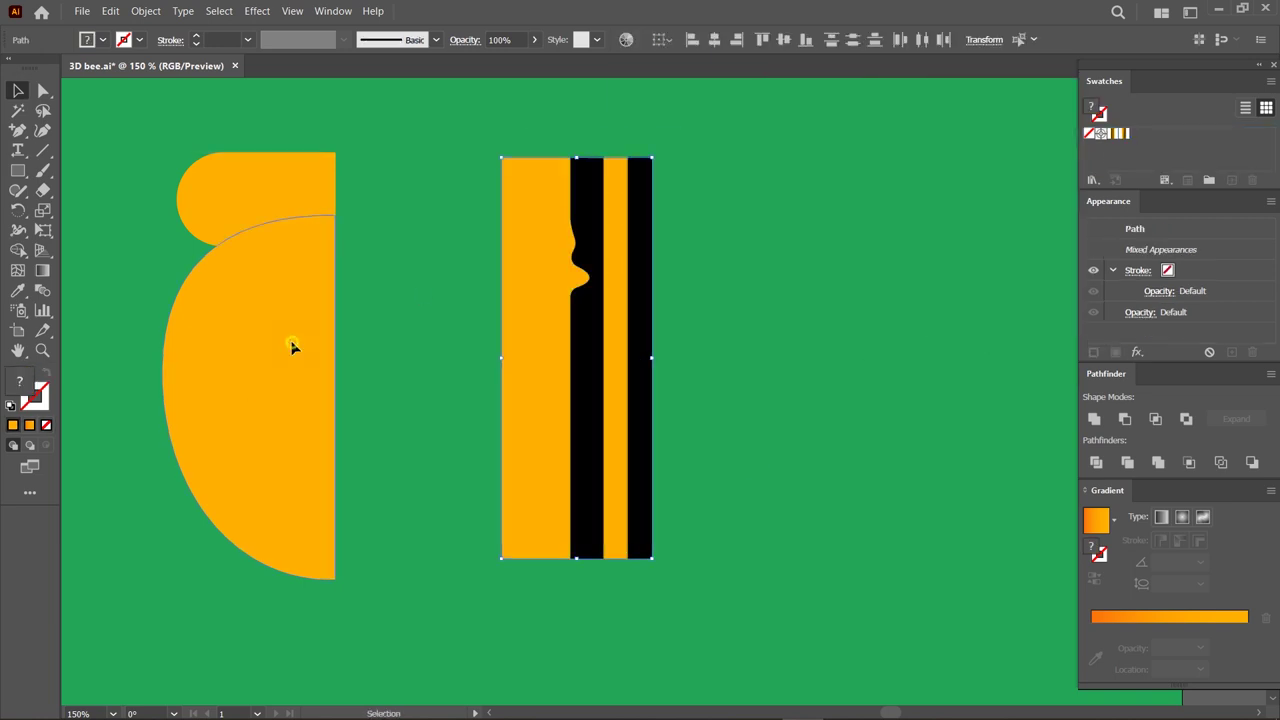
click(1124, 135)
Bring the rim shape in front of the body and group the two pot shapes.
click(218, 206)
right_click(214, 206)
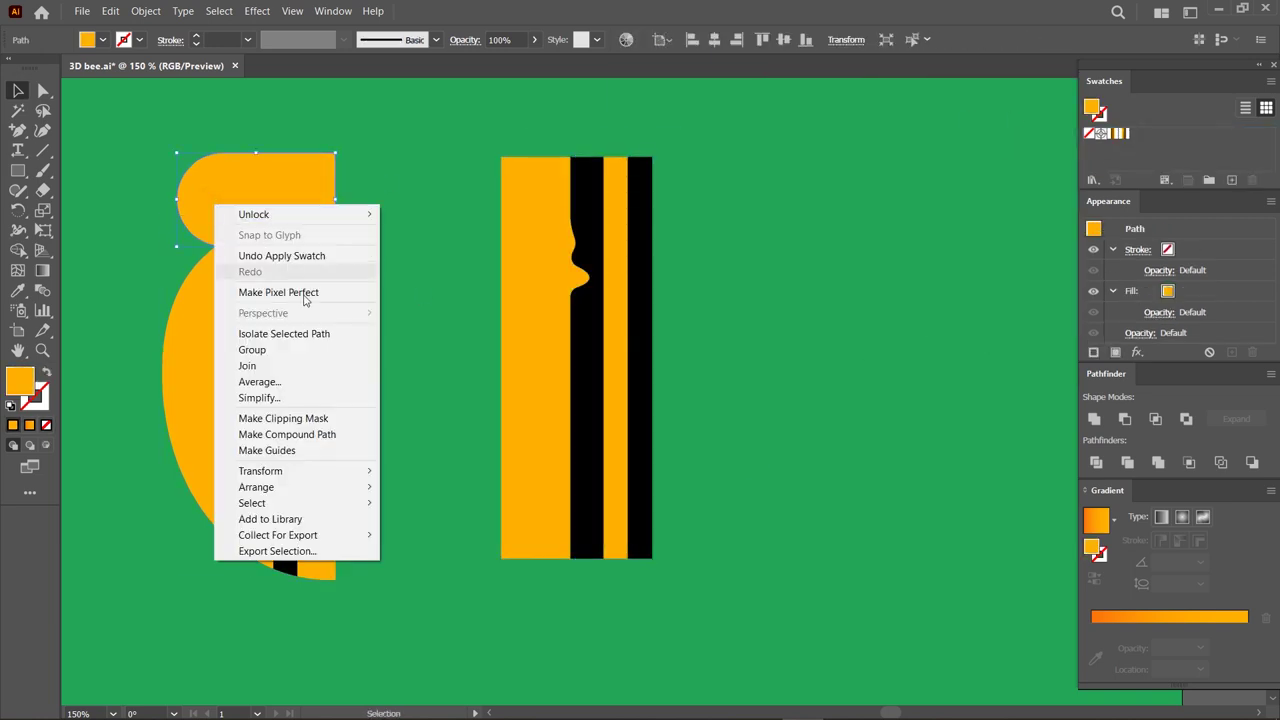
click(405, 486)
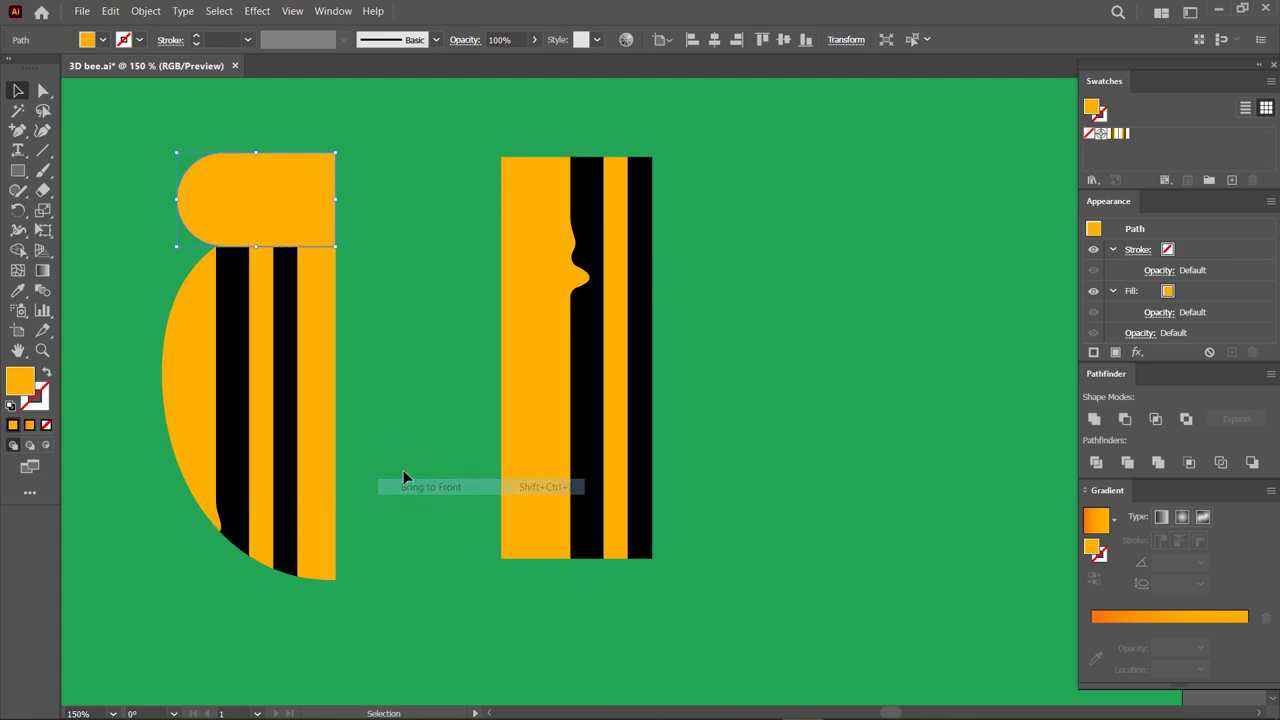
shift+click(275, 355)
right_click(275, 355)
click(334, 460)
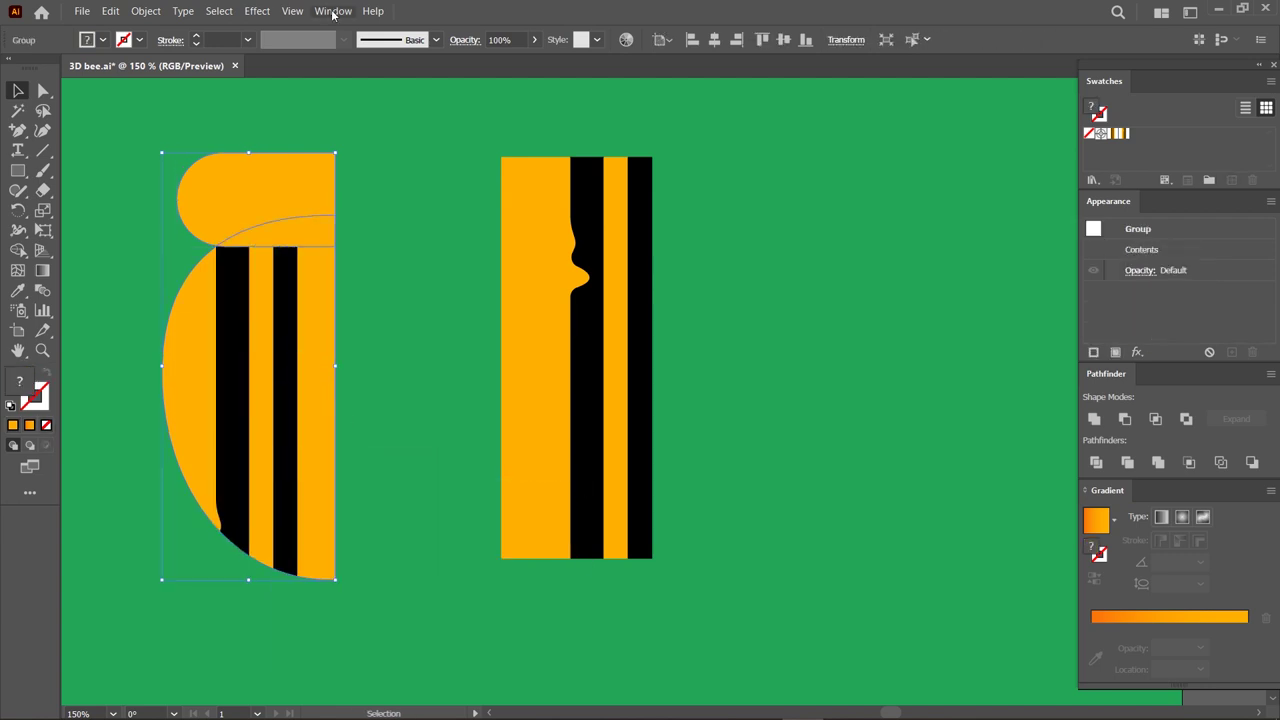
Revolve the grouped profile around its right edge in 3D and Materials.
click(333, 11)
click(456, 166)
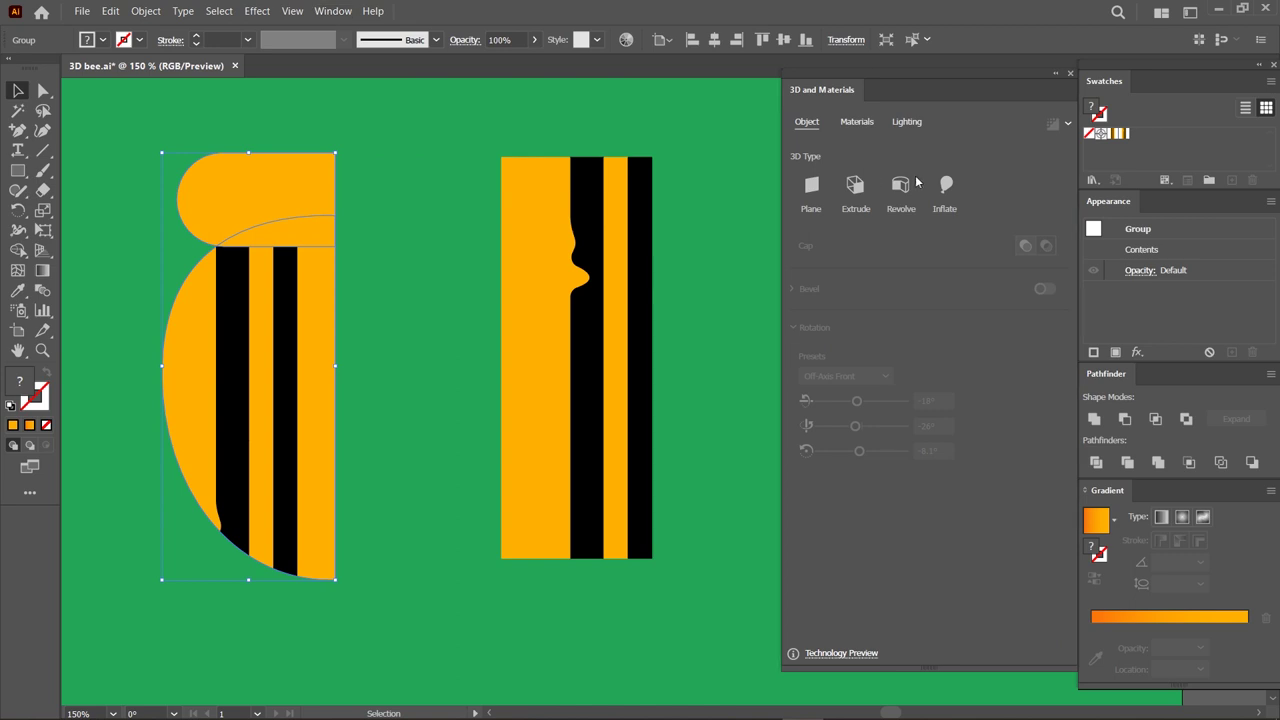
click(900, 186)
click(832, 342)
click(835, 377)
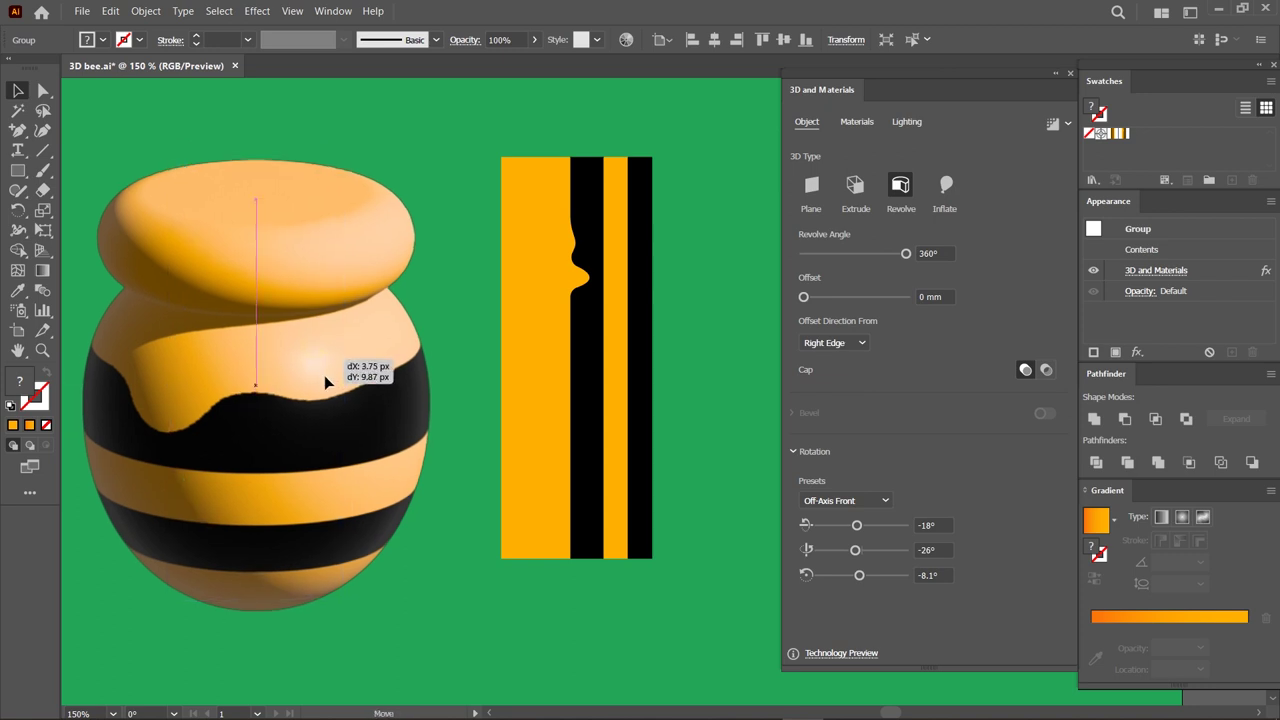
drag(310, 345, 332, 403)
key(ctrl+equal)
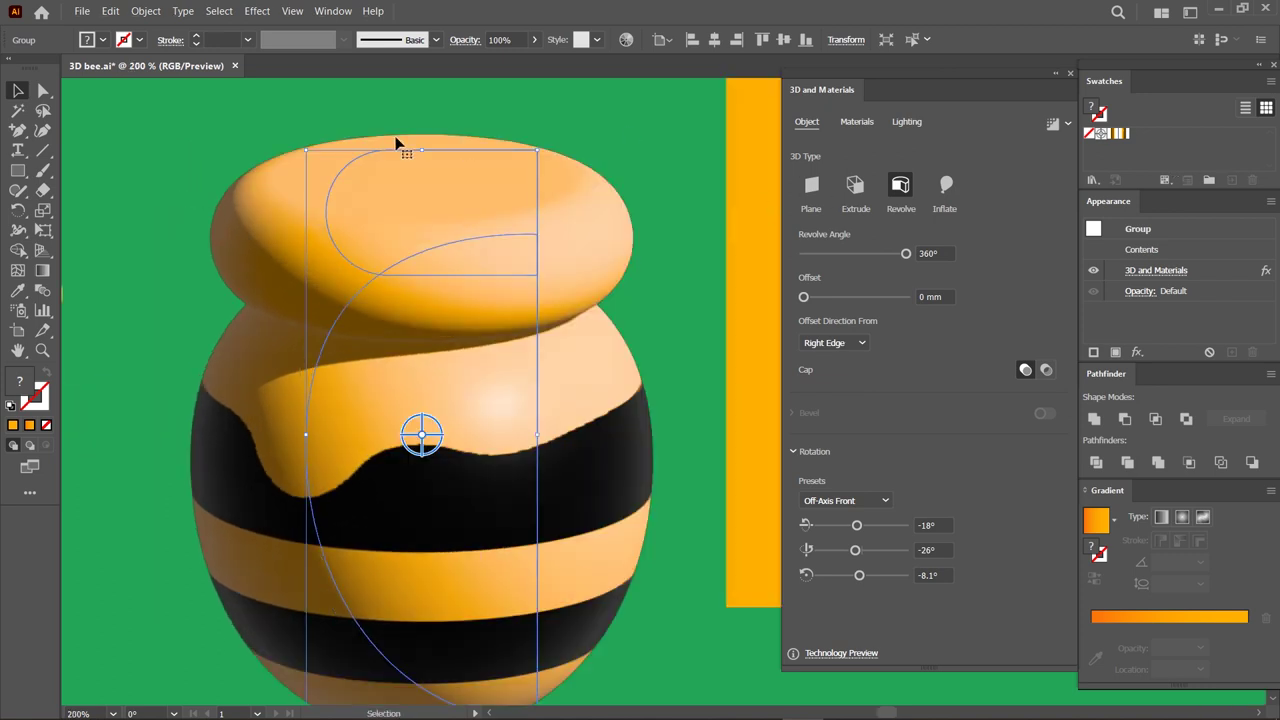
Move the pot profile's anchors to give the body a rounder curve.
click(44, 90)
scroll(453, 472, down, 2)
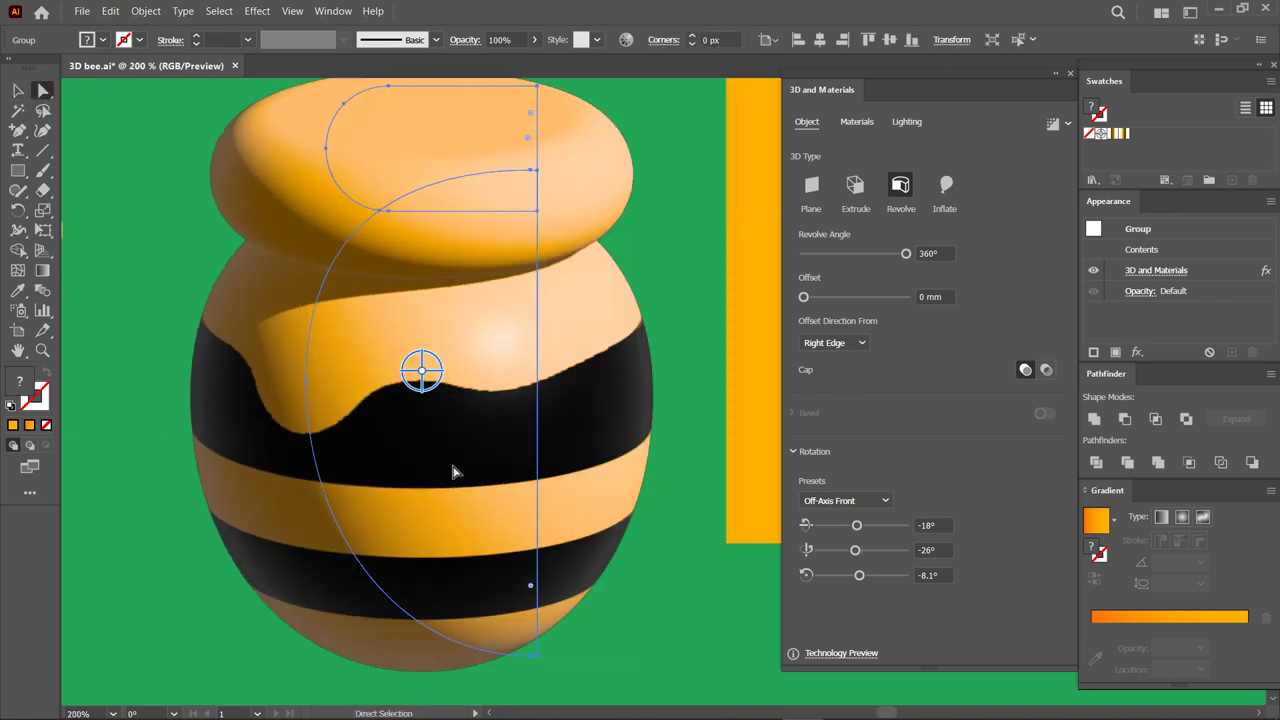
scroll(469, 274, up, 1)
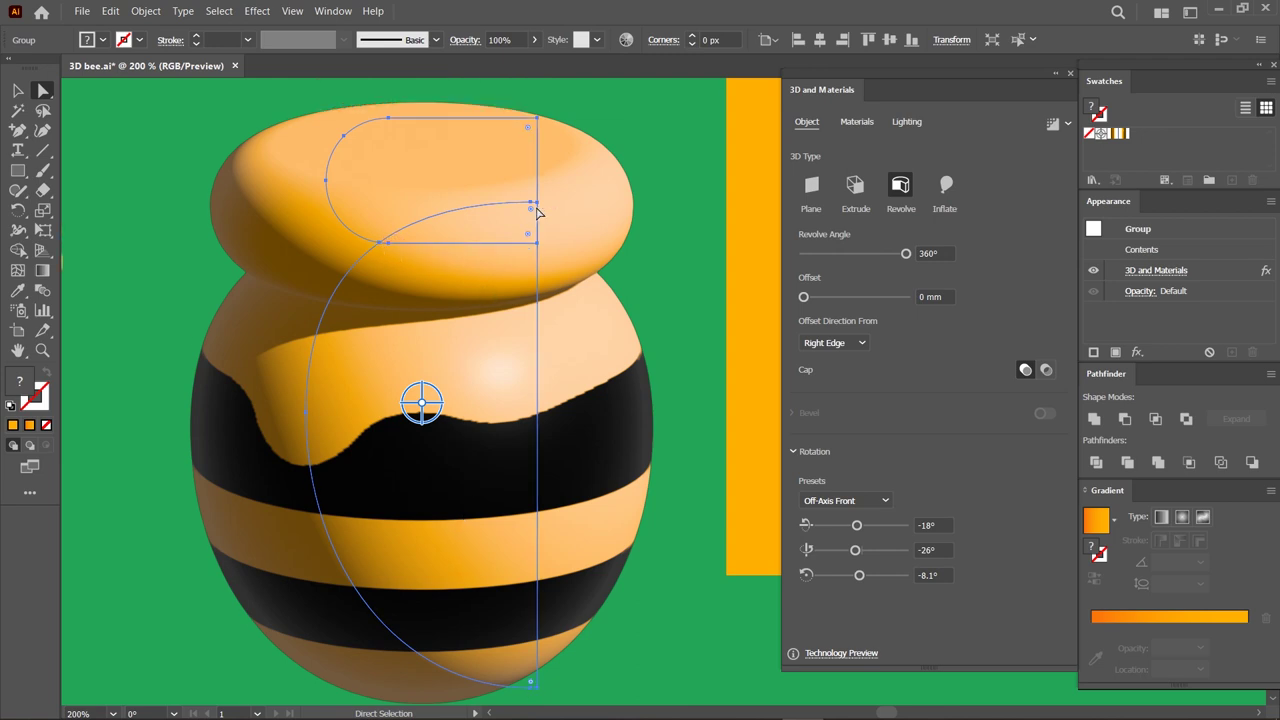
click(380, 244)
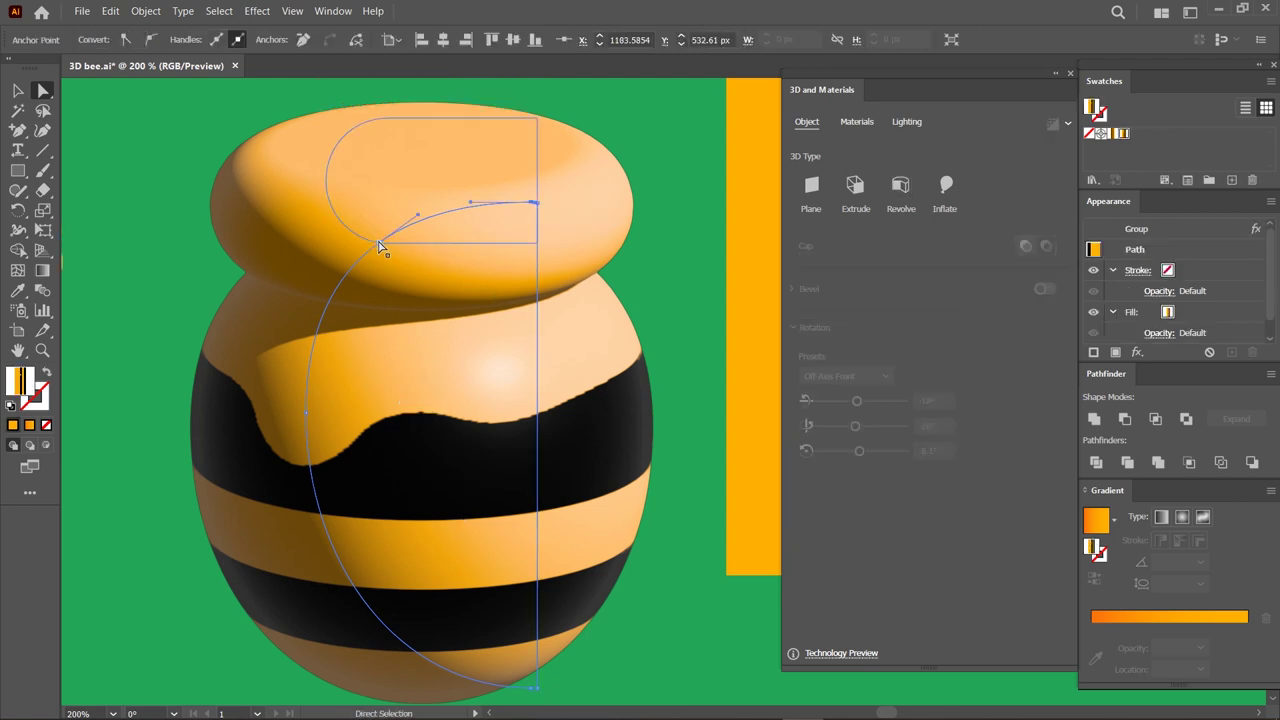
drag(385, 246, 401, 245)
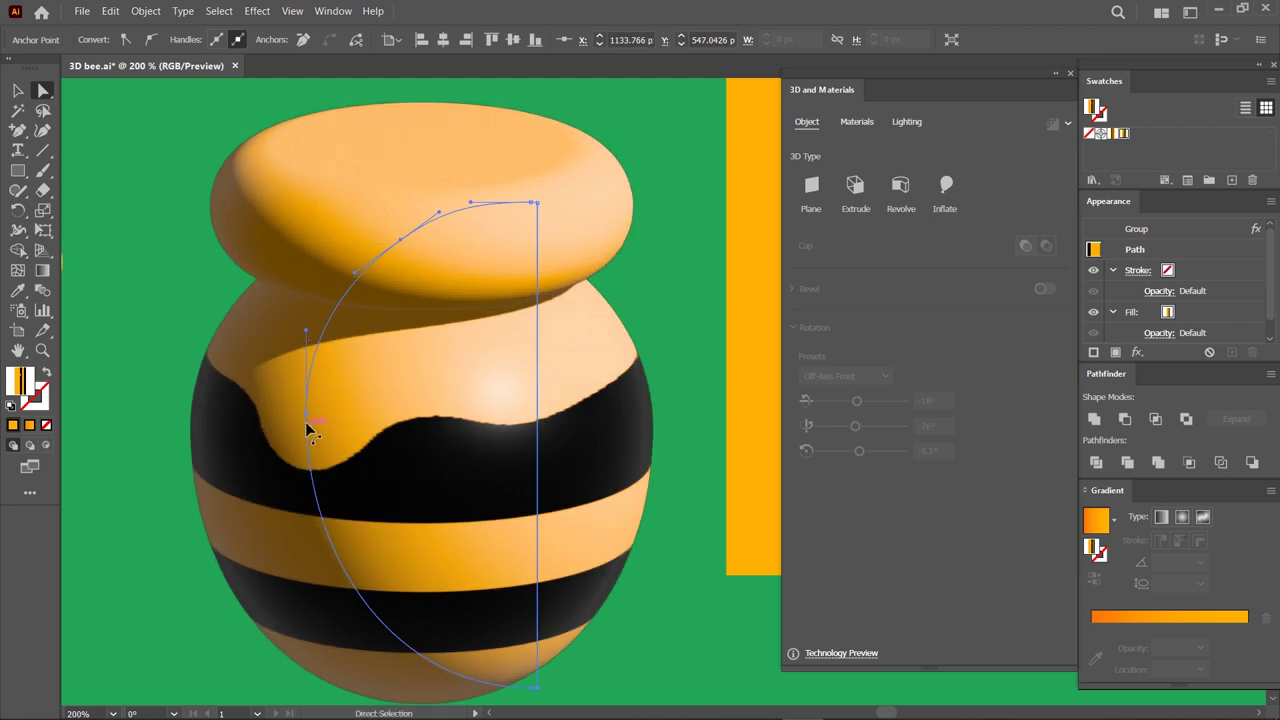
drag(305, 413, 308, 432)
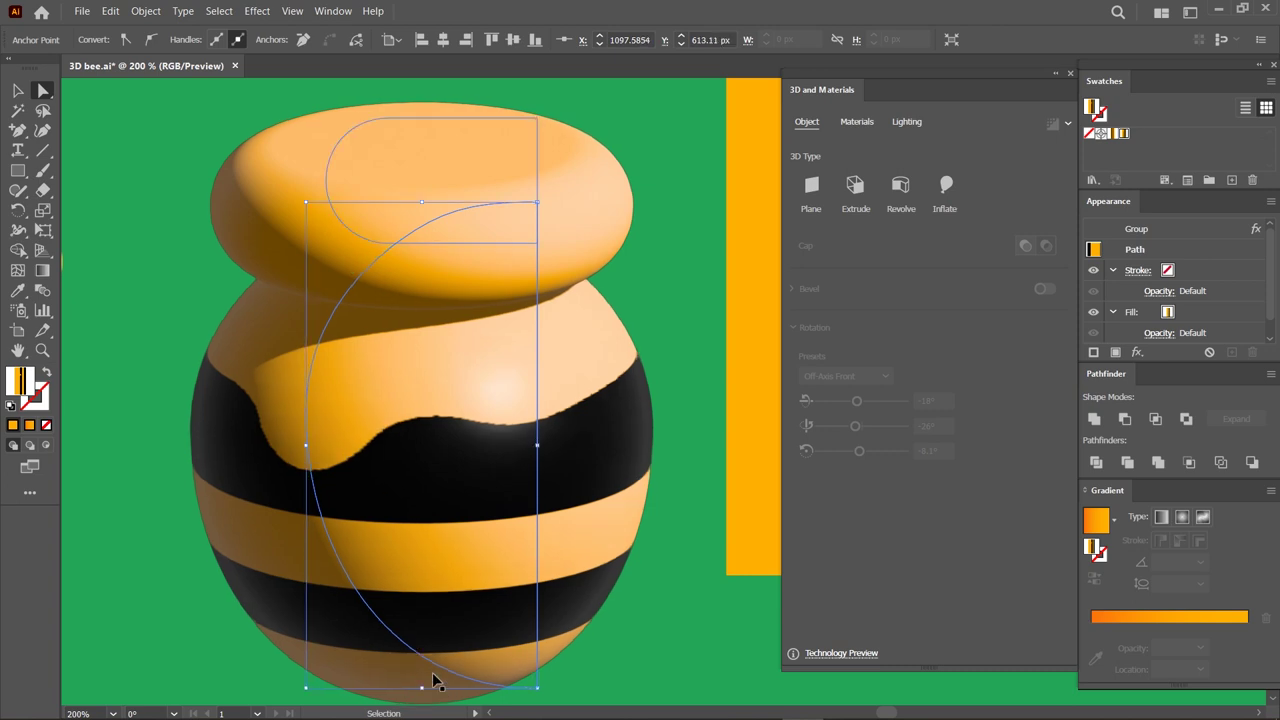
drag(306, 420, 307, 425)
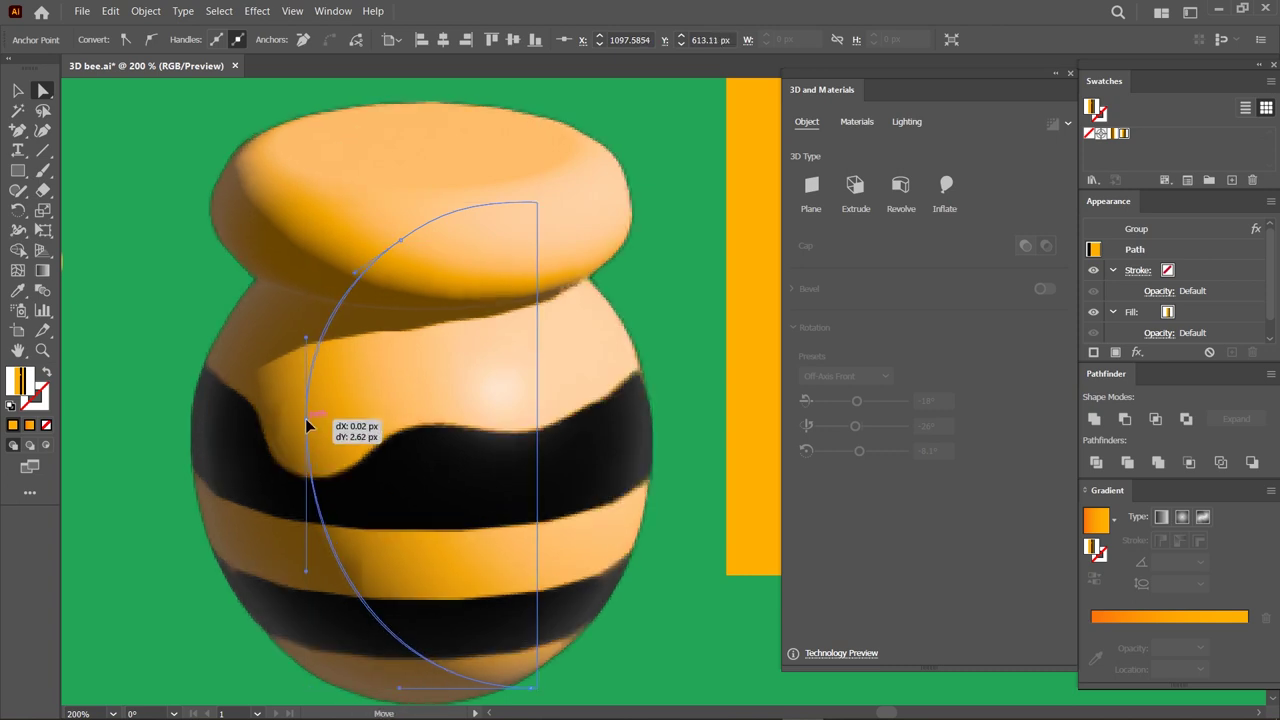
drag(306, 425, 338, 278)
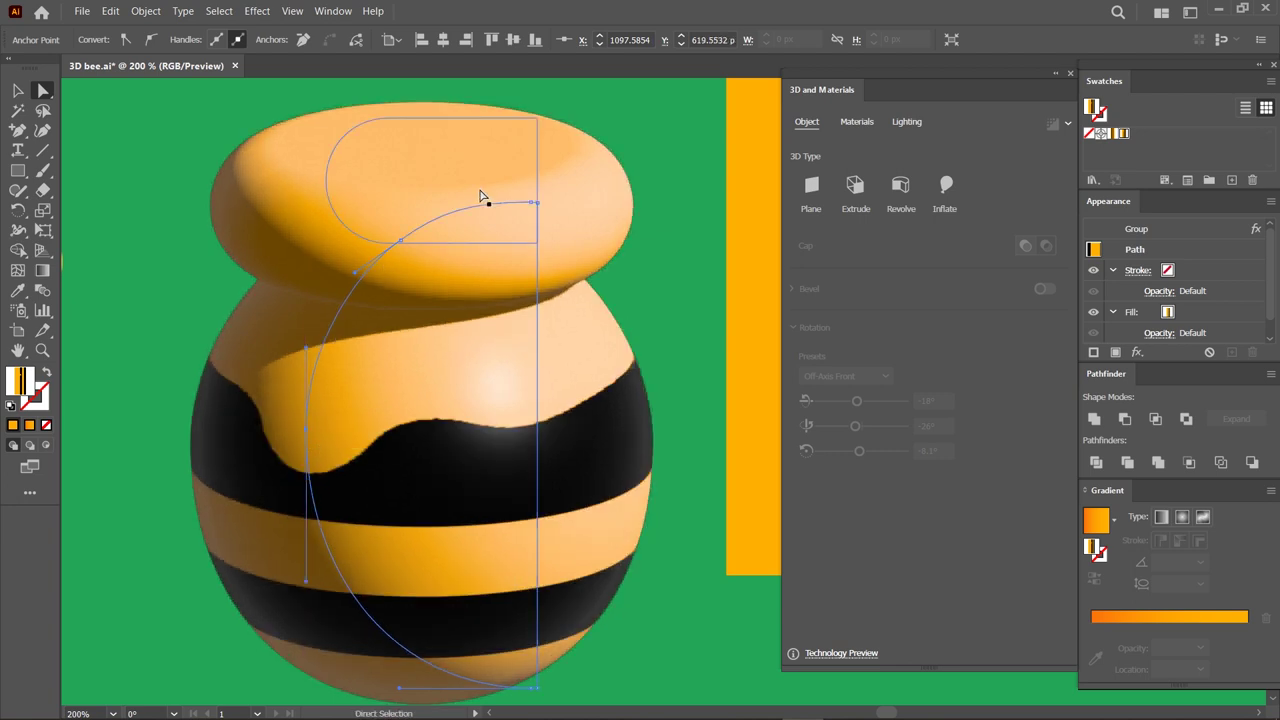
Lower the rim's top-right corner and dip its top edge with the Curvature tool.
mouse_move(537, 119)
mouse_down()
mouse_move(537, 143)
mouse_move(463, 146)
mouse_up()
click(43, 130)
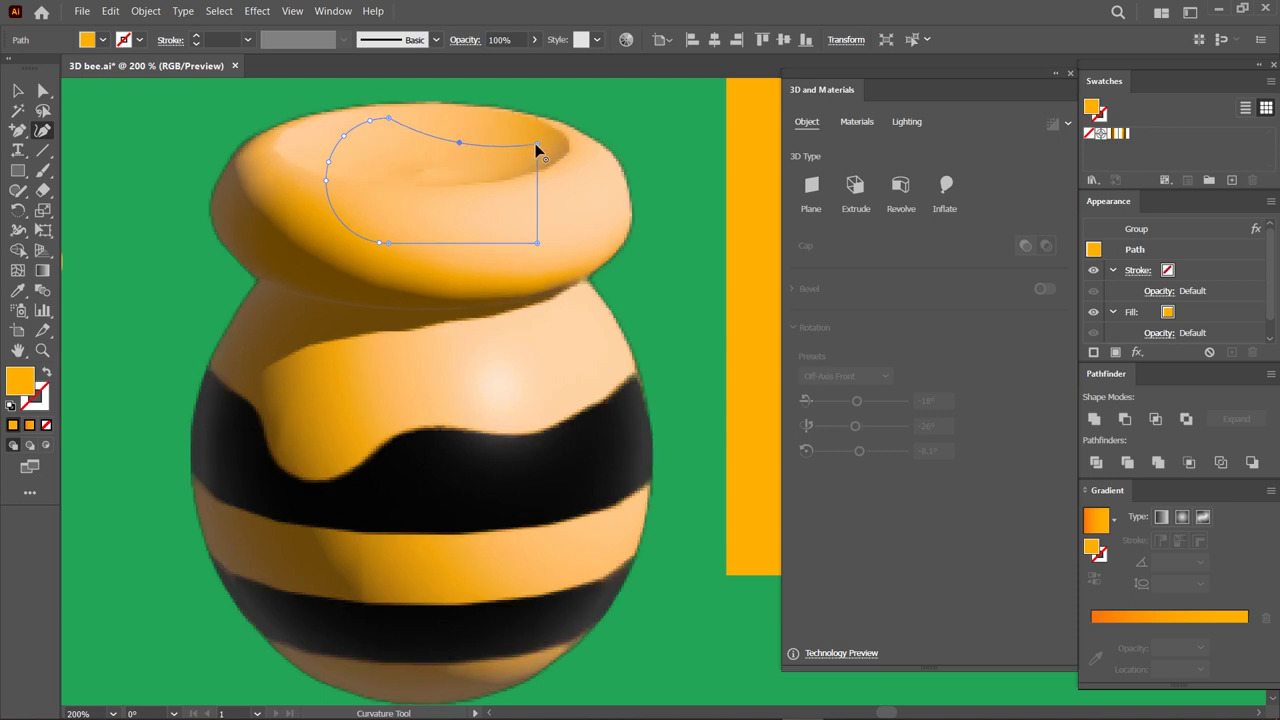
drag(535, 143, 535, 148)
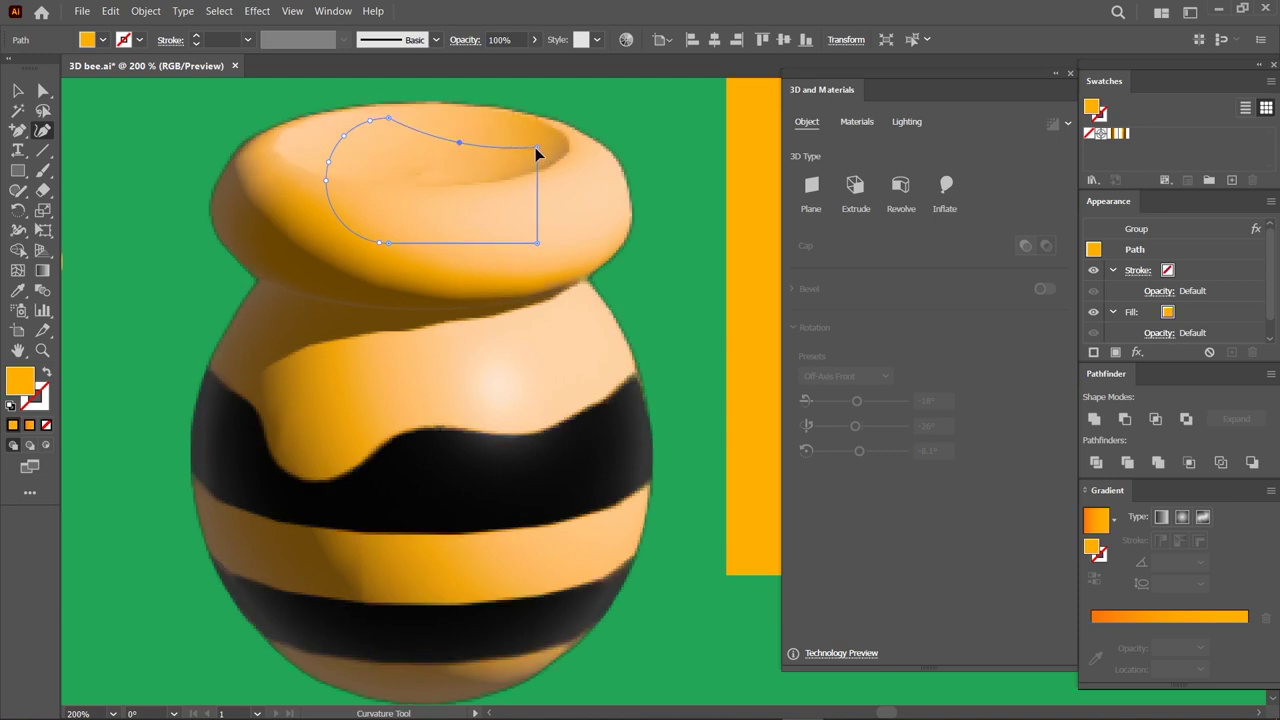
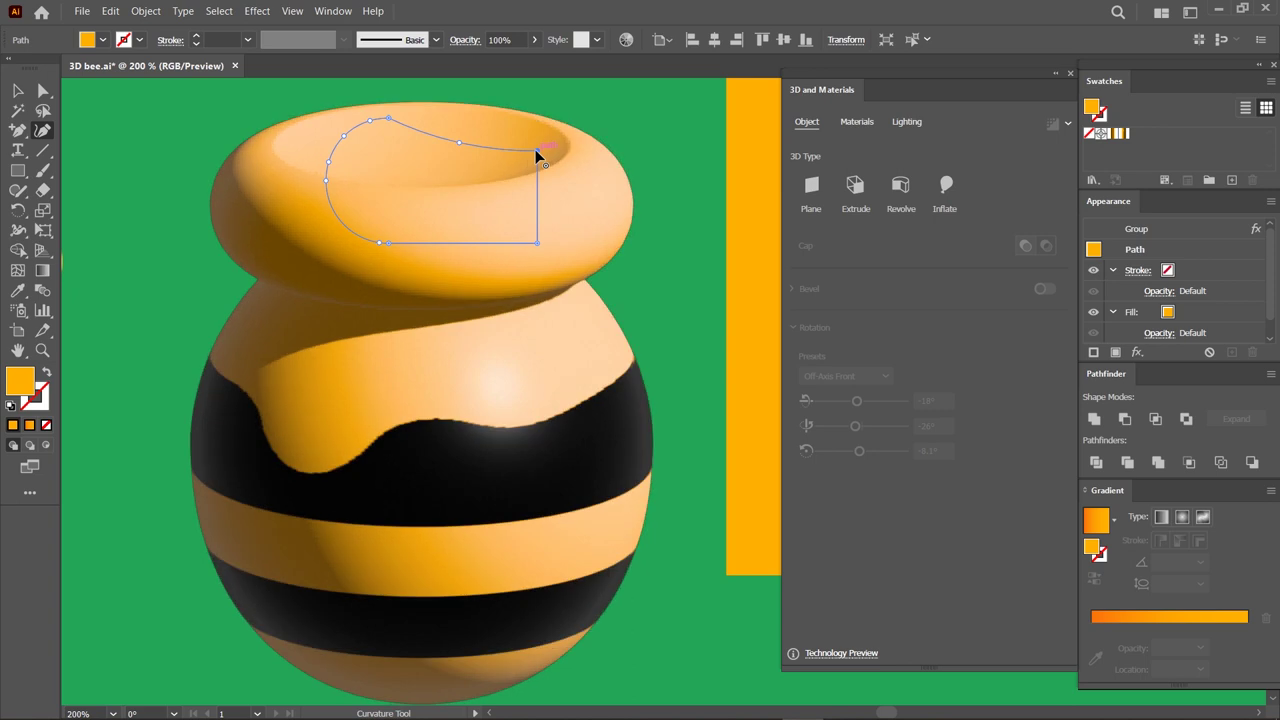
Raise the lid profile's top anchor slightly.
key(a)
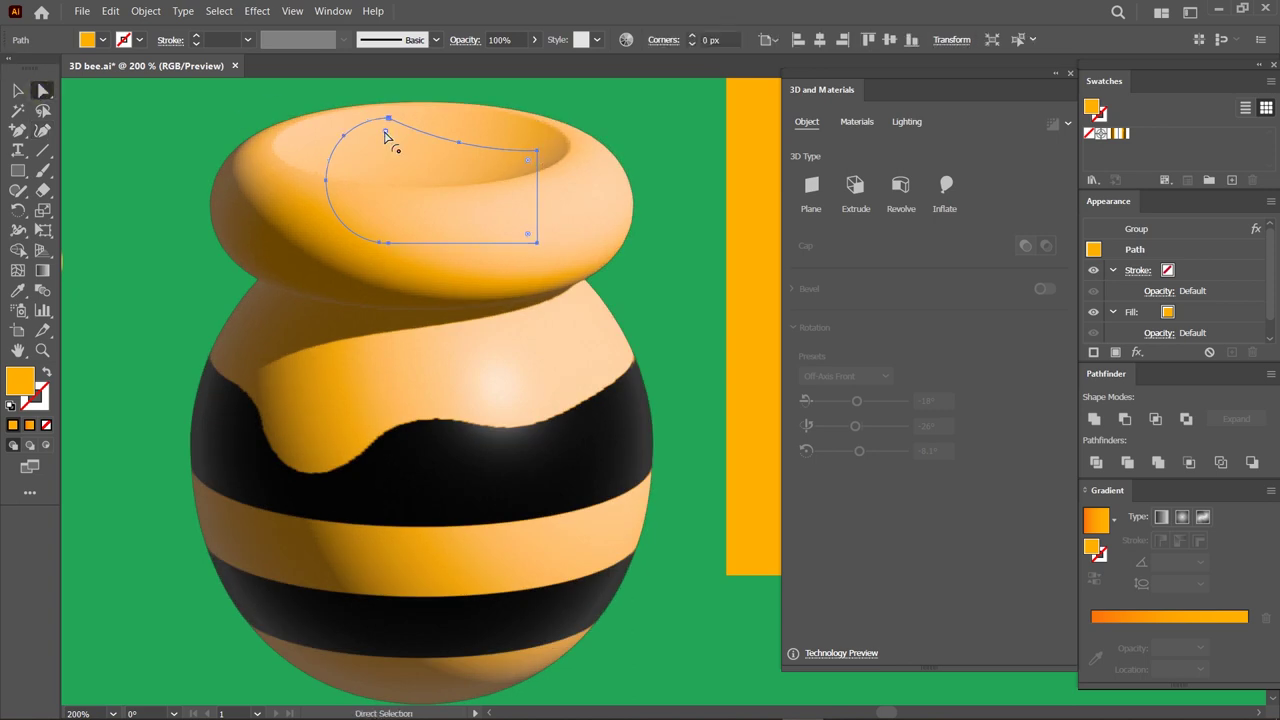
drag(385, 135, 380, 122)
key(v)
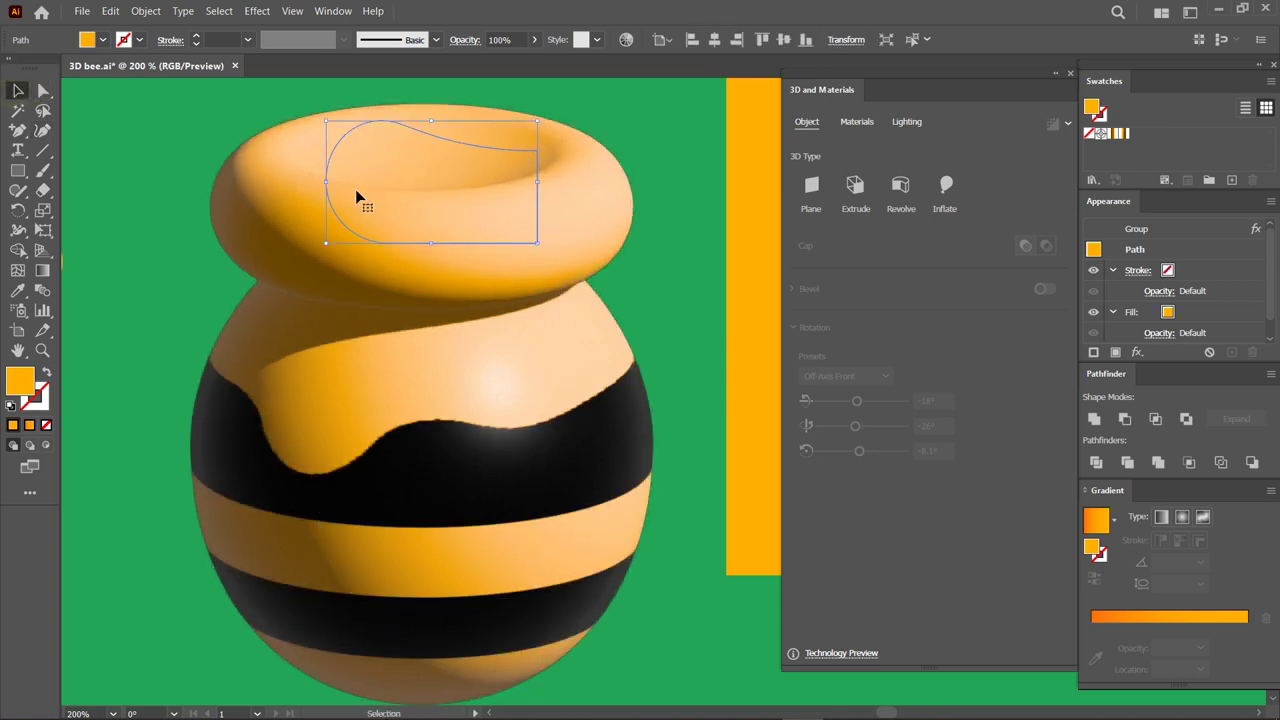
Fill the lid profile with an orange gradient whose right stop is sampled #FFB000.
click(43, 271)
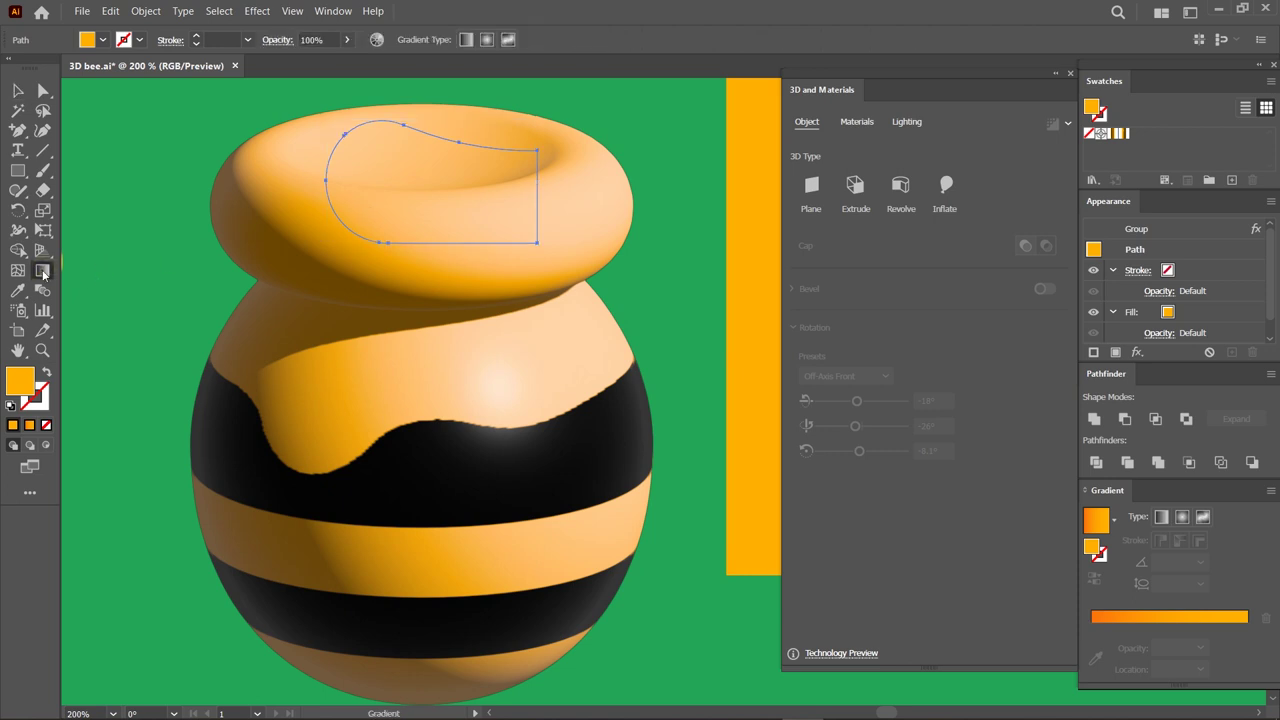
click(1136, 618)
key(ctrl+minus)
key(ctrl+minus)
key(ctrl+minus)
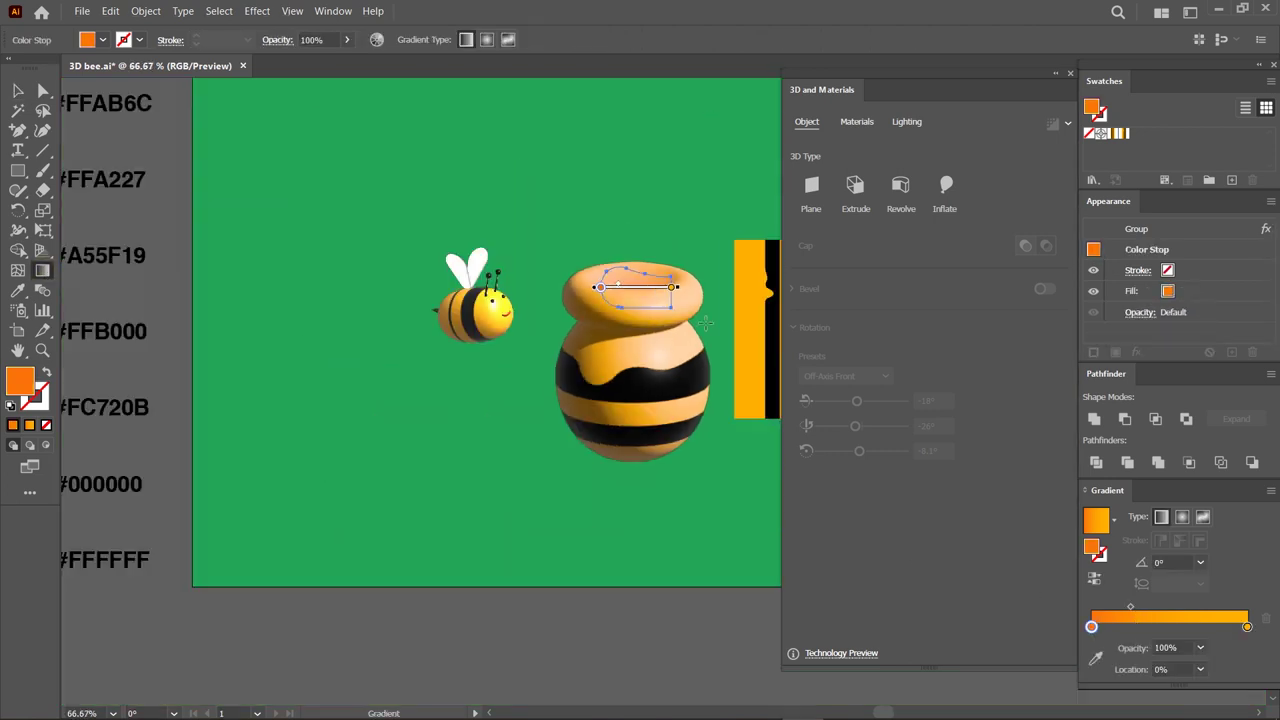
click(1097, 657)
key(ctrl+minus)
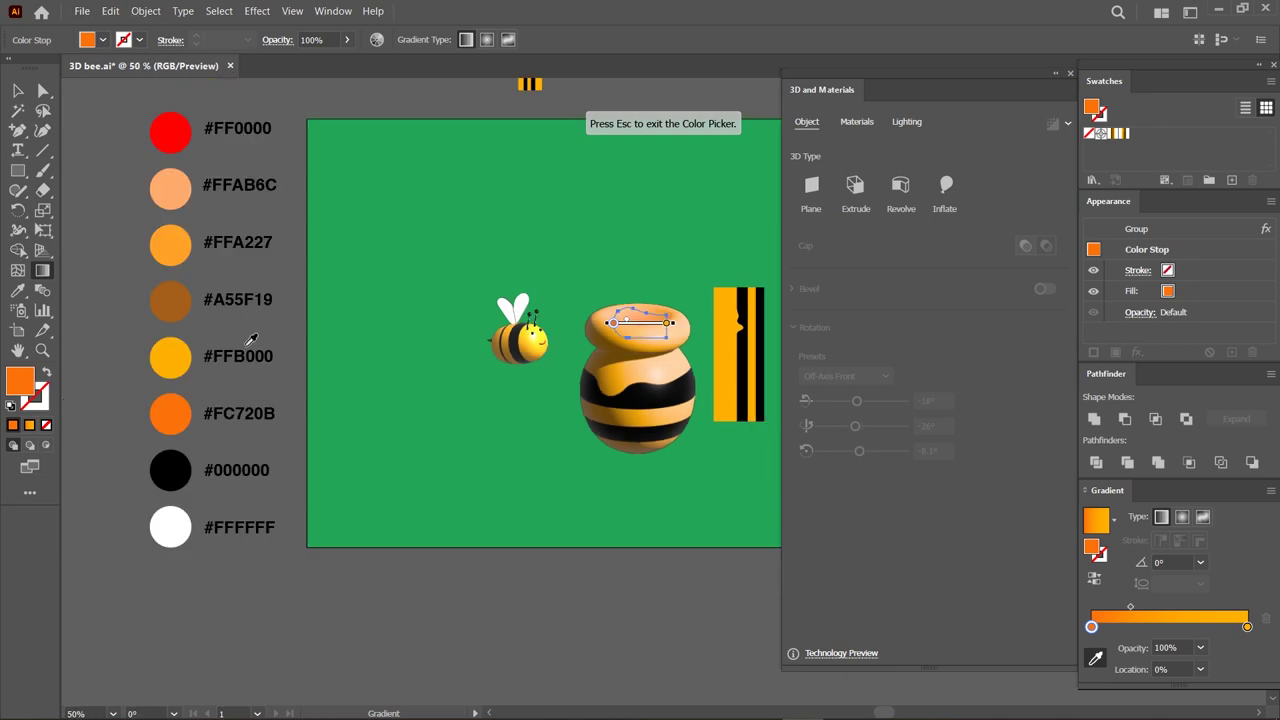
click(1247, 626)
click(170, 356)
key(Escape)
key(v)
key(ctrl+plus)
key(ctrl+plus)
key(ctrl+plus)
key(ctrl+plus)
click(248, 220)
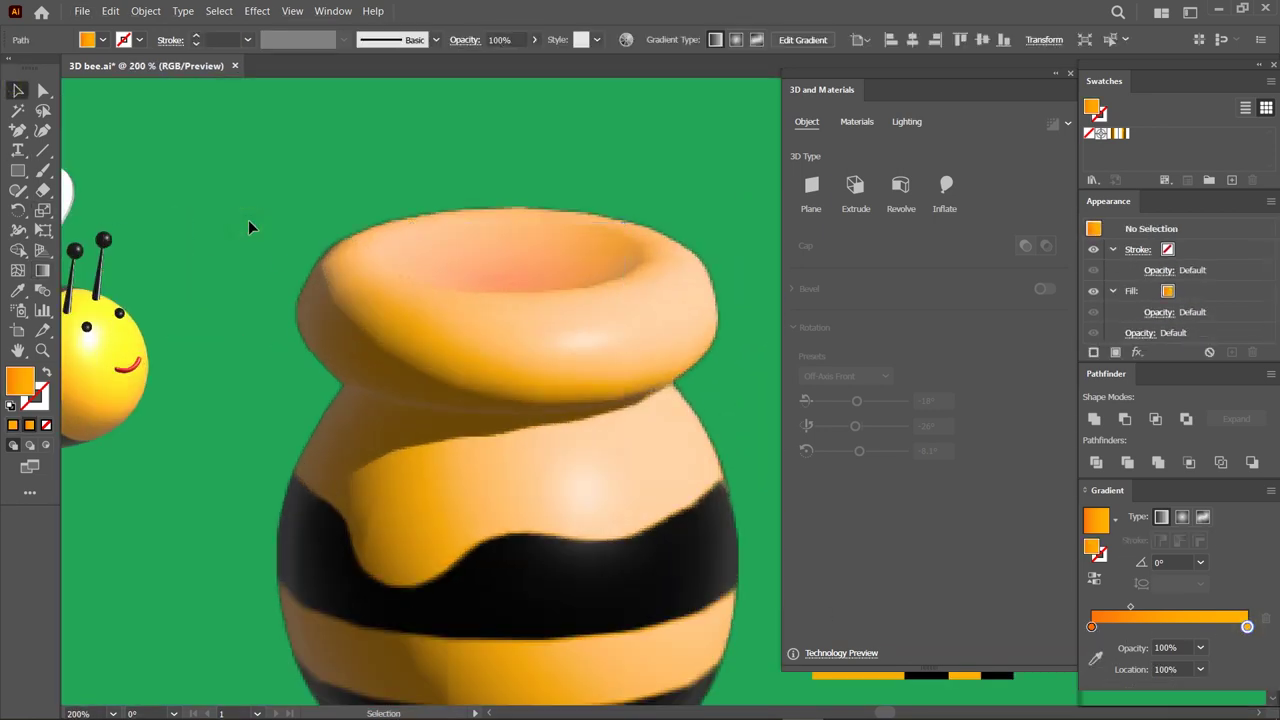
click(444, 275)
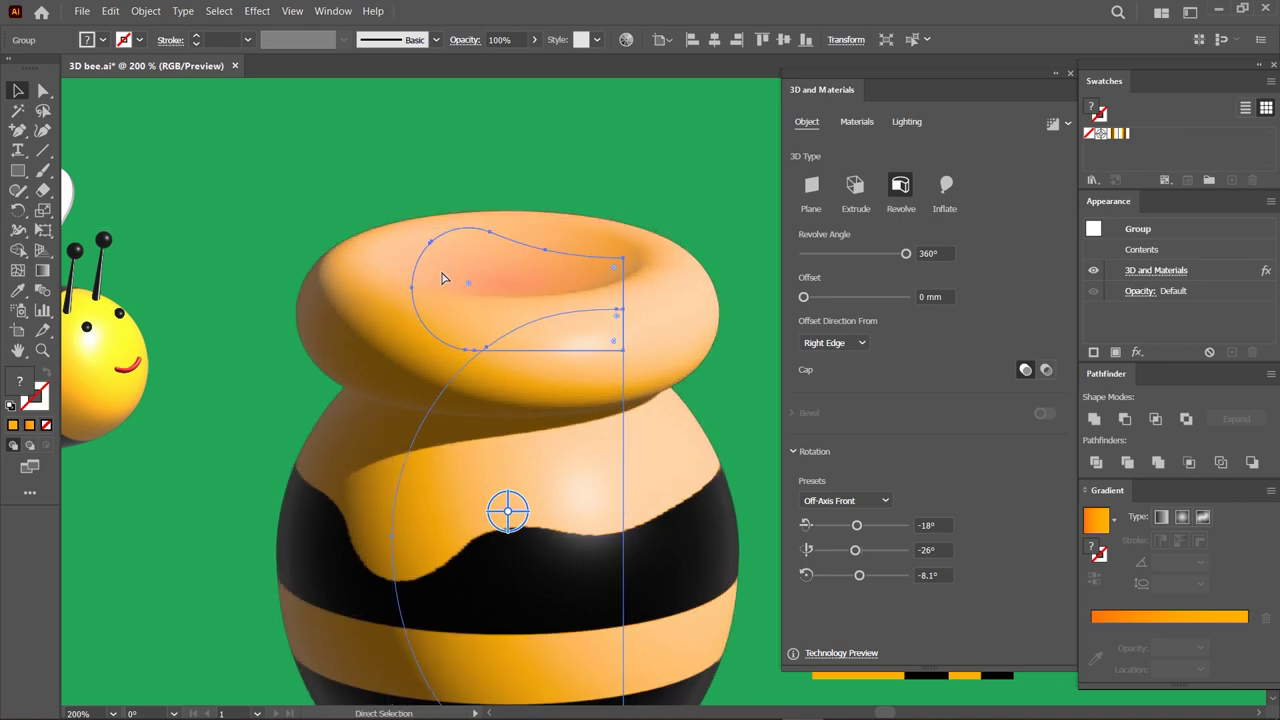
Flatten and narrow the lid profile inside the isolated pot group.
double_click(484, 258)
drag(516, 237, 512, 272)
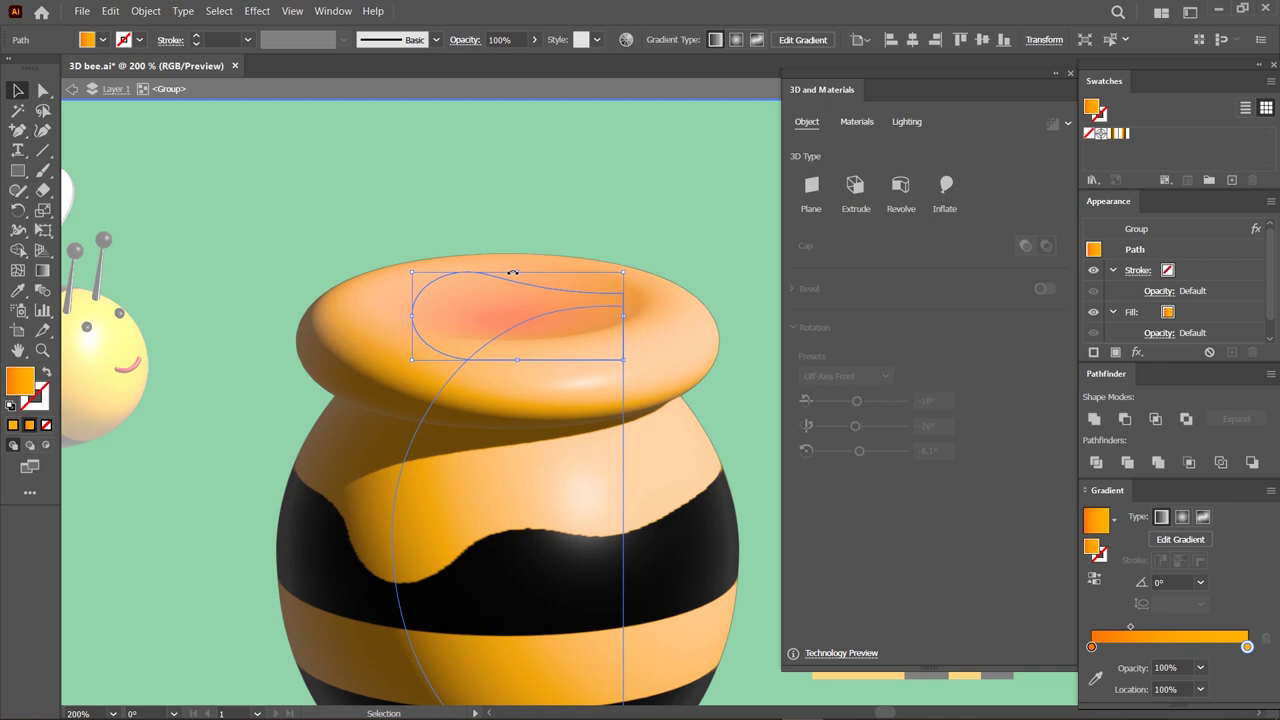
drag(519, 273, 518, 267)
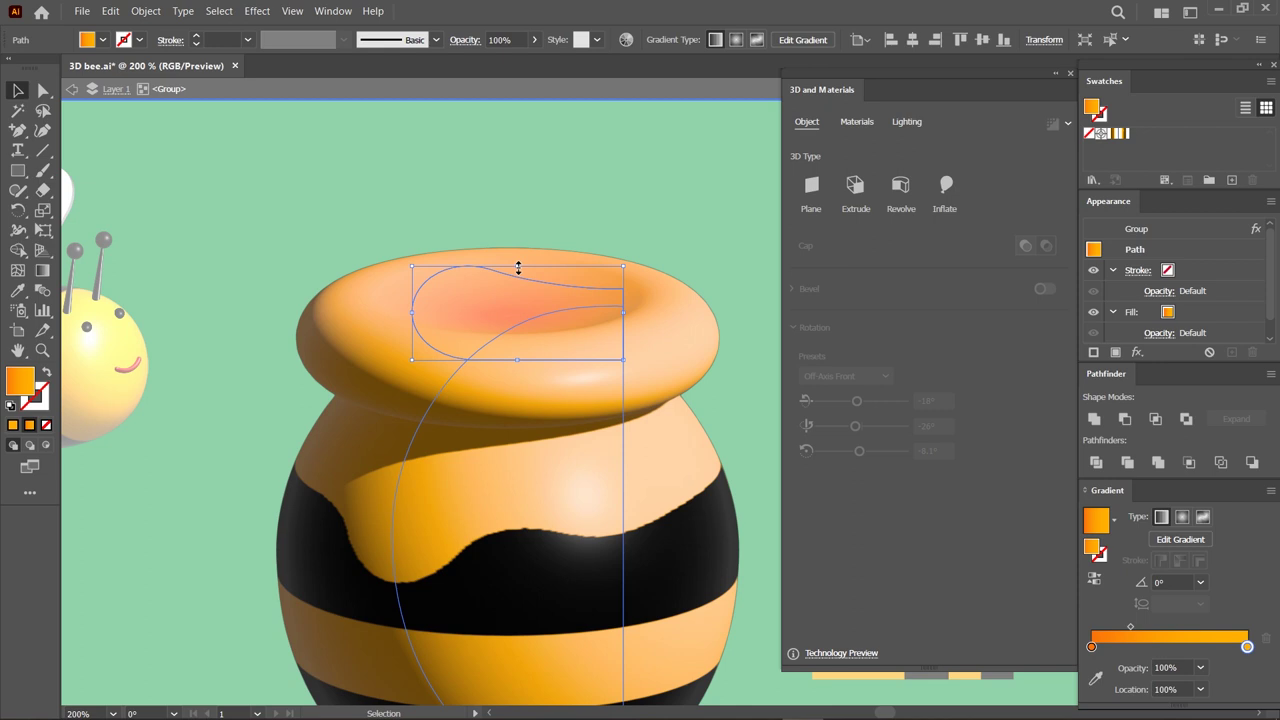
drag(413, 314, 421, 315)
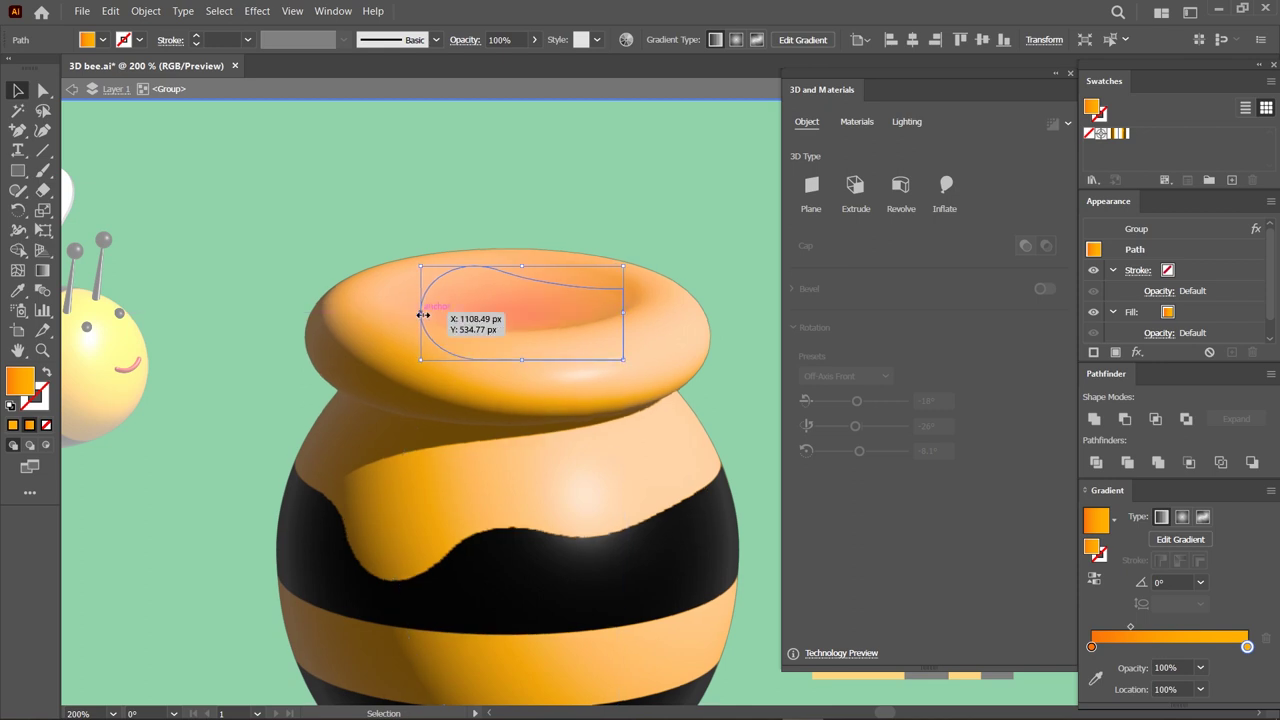
click(285, 265)
Switch the 3D honey pot to ray-traced rendering.
scroll(344, 338, down, 1)
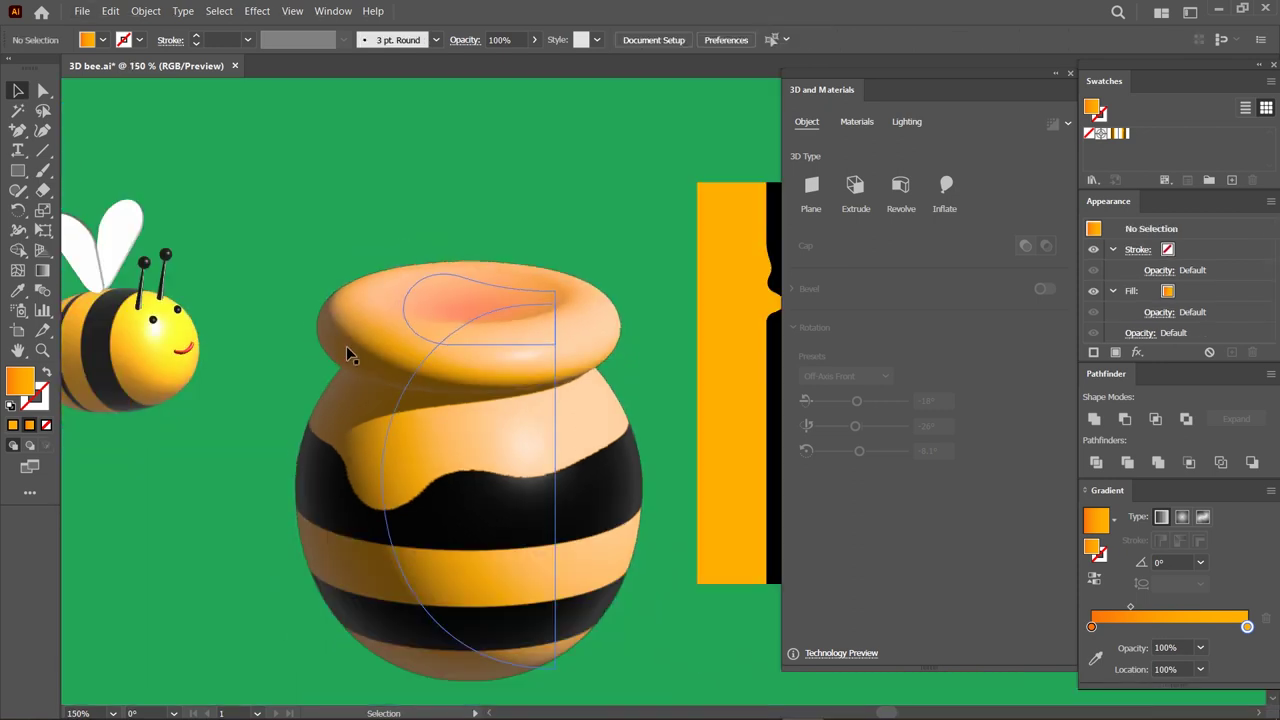
click(409, 390)
click(1053, 125)
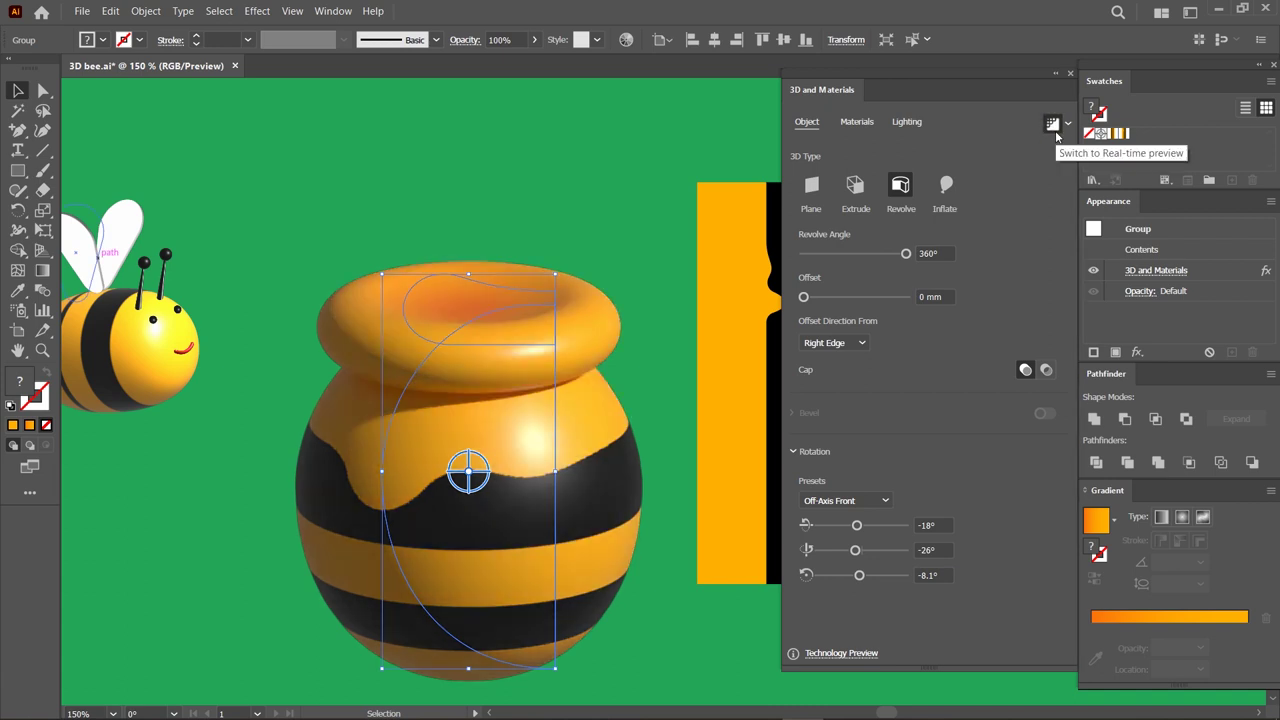
Turn on a below-object shadow for the pot with 351% shadow bounds.
click(856, 121)
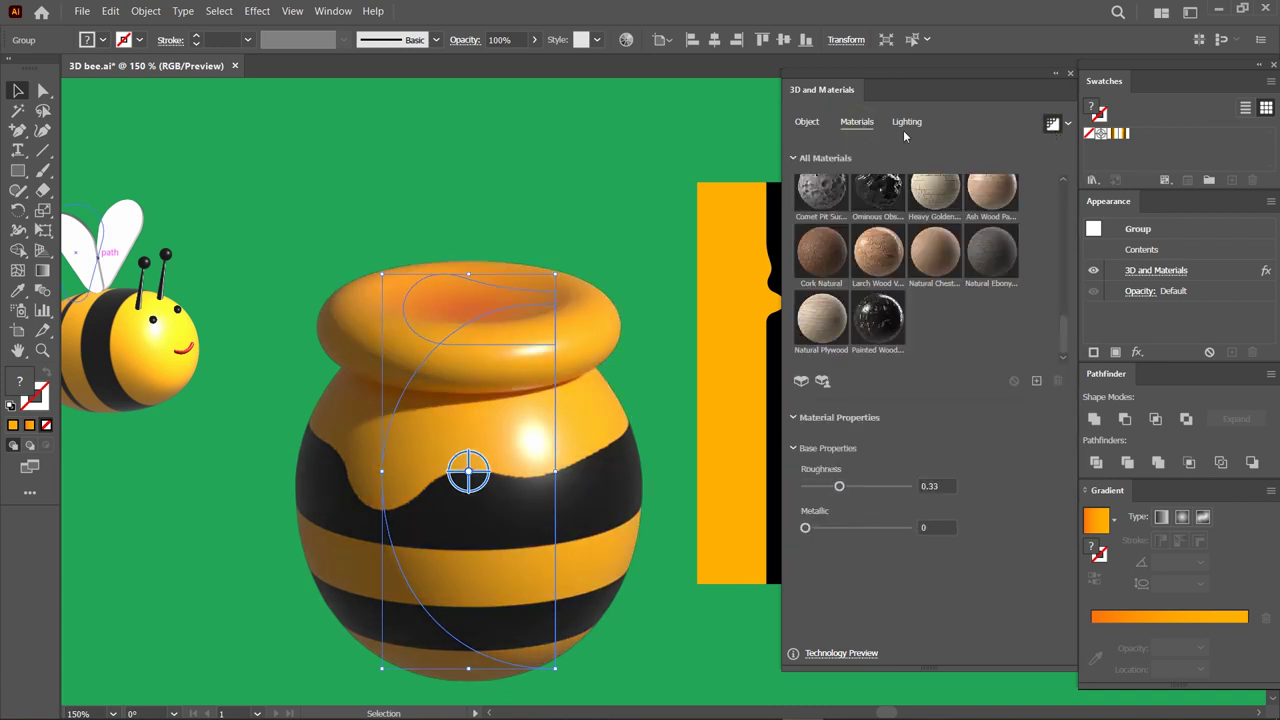
click(906, 121)
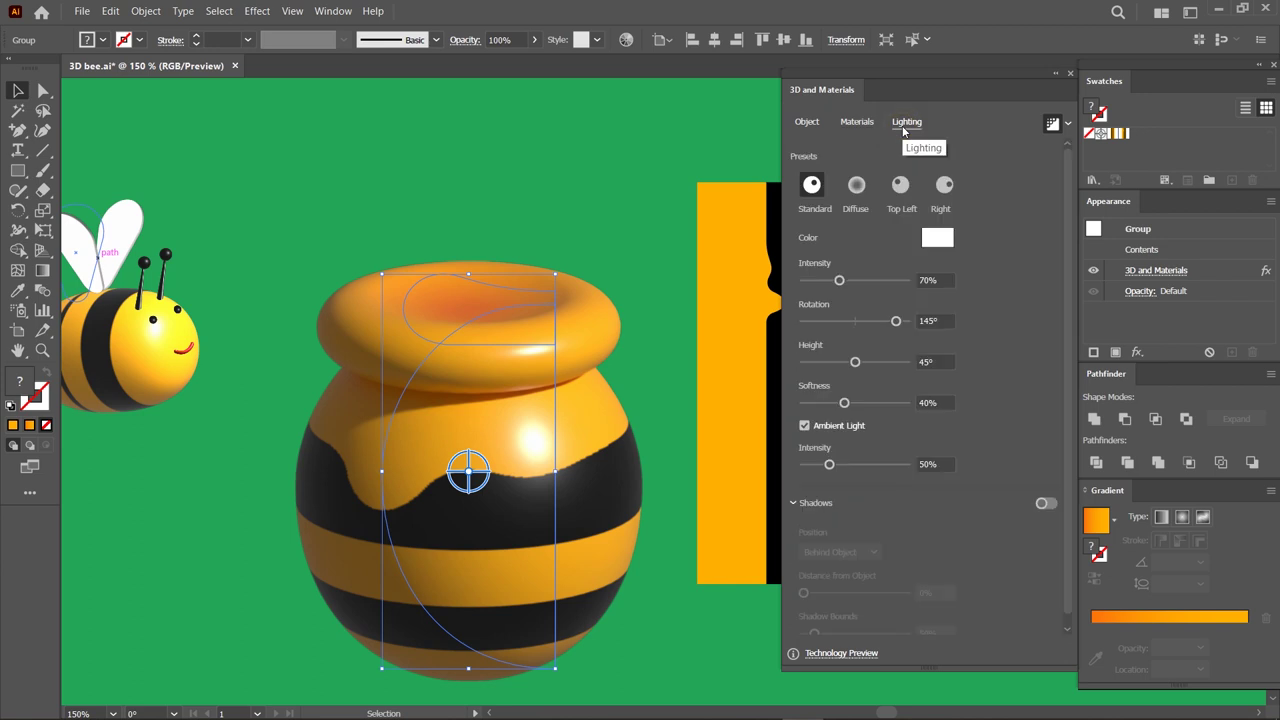
click(1043, 503)
click(838, 552)
click(845, 585)
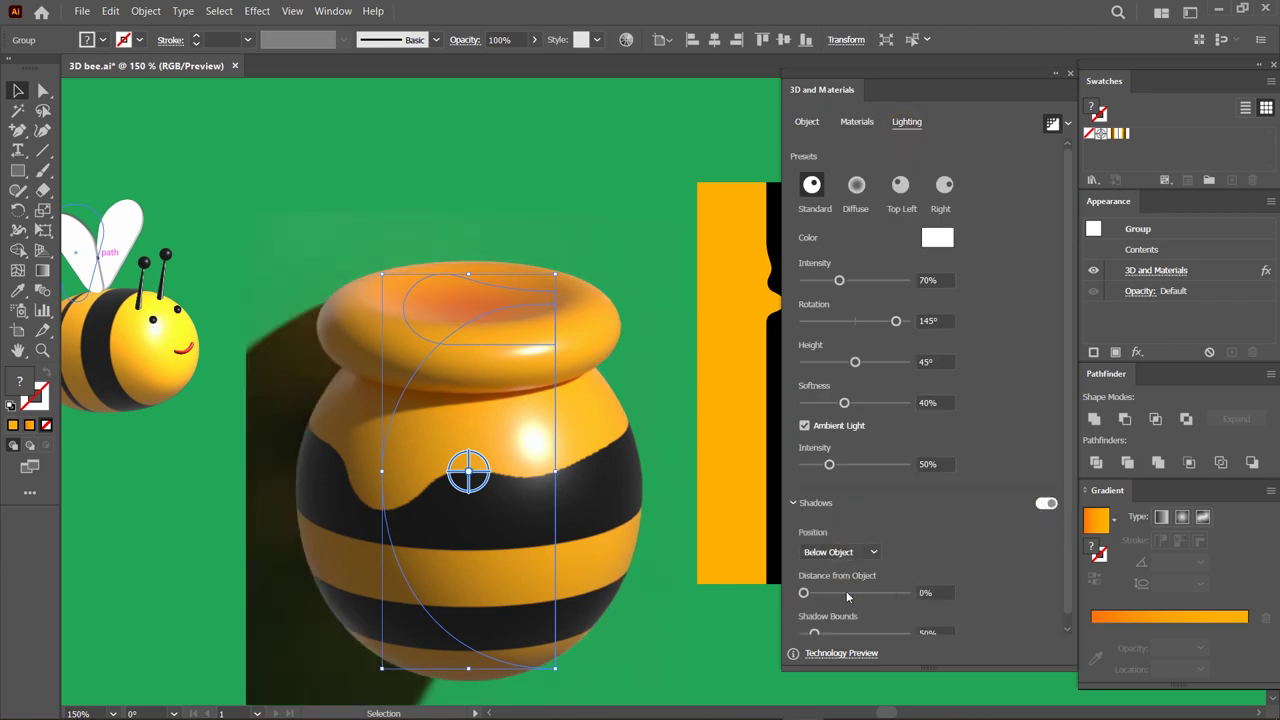
scroll(714, 591, down, 1)
scroll(714, 591, down, 1)
drag(873, 634, 895, 634)
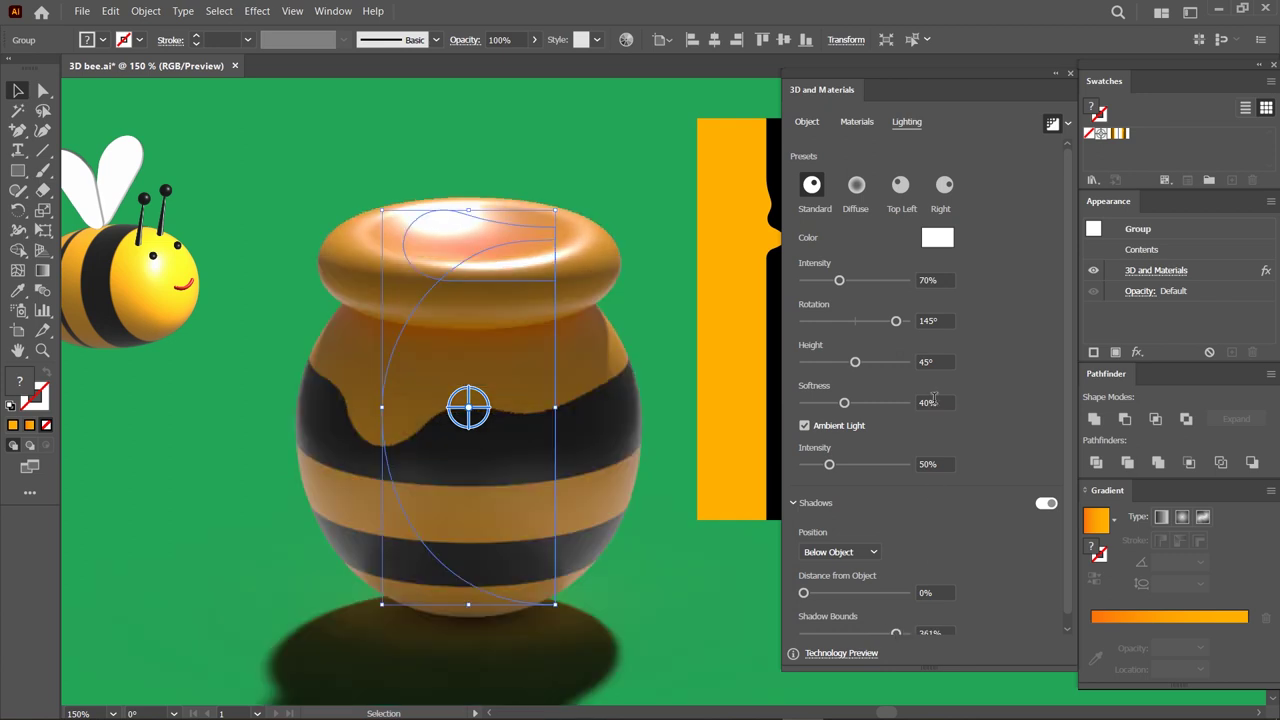
Set the light intensity to 55% and rotation to 20°, and save the document.
click(944, 280)
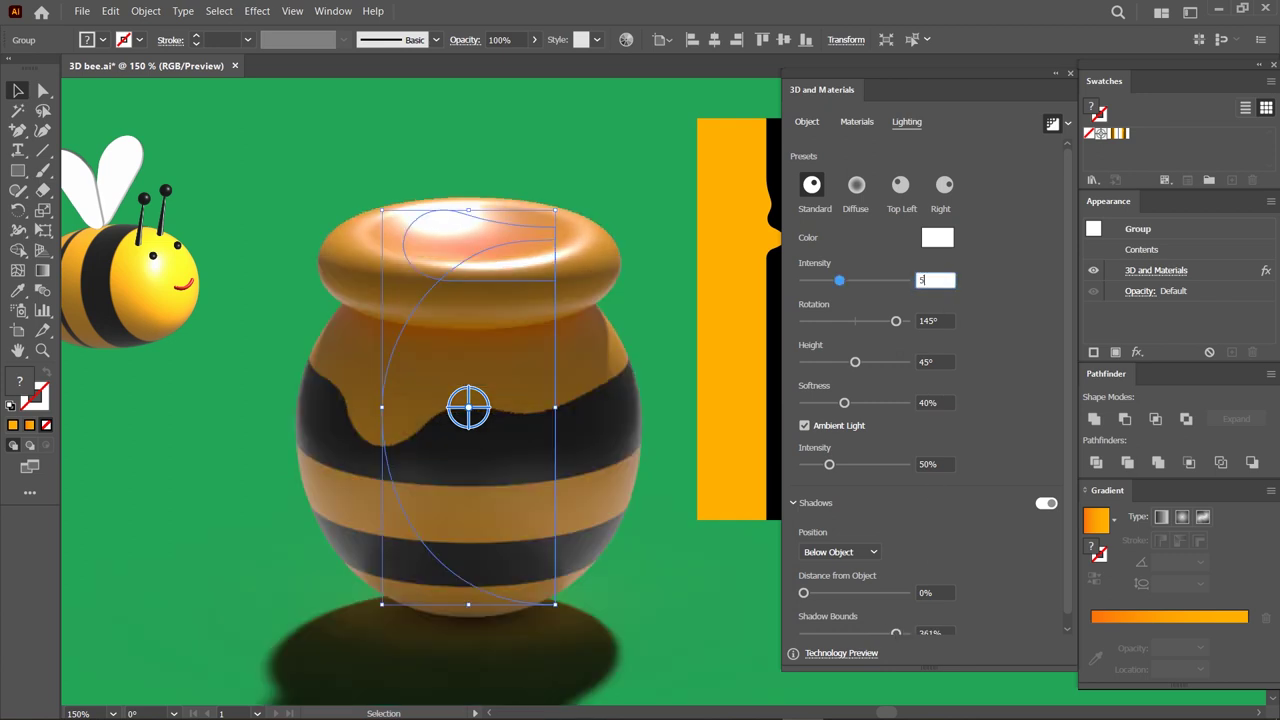
text(5)
click(943, 320)
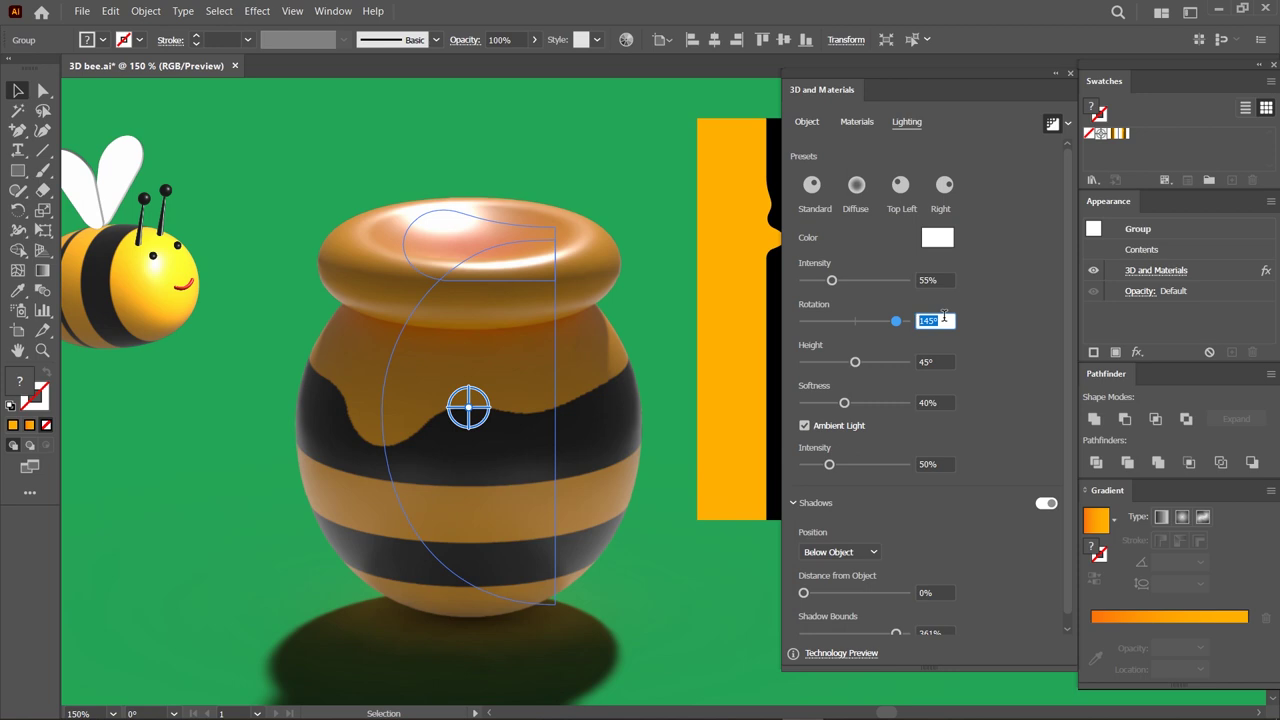
key(ctrl+s)
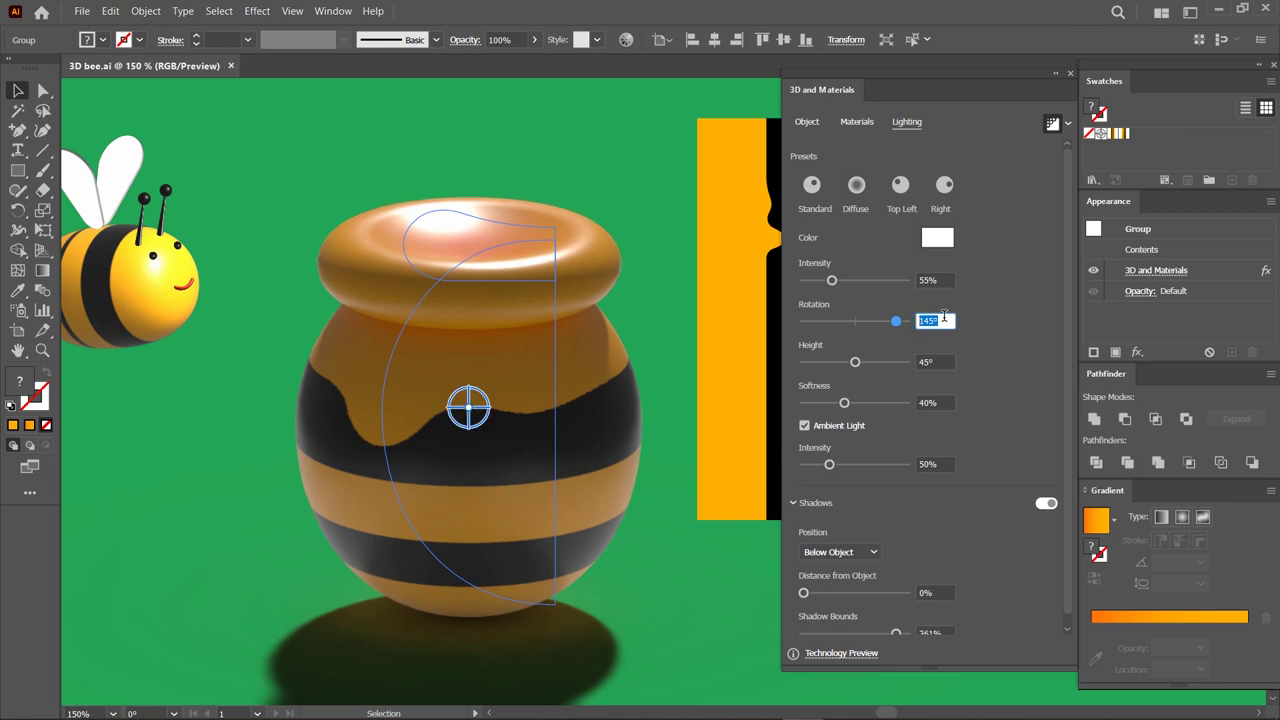
text(20)
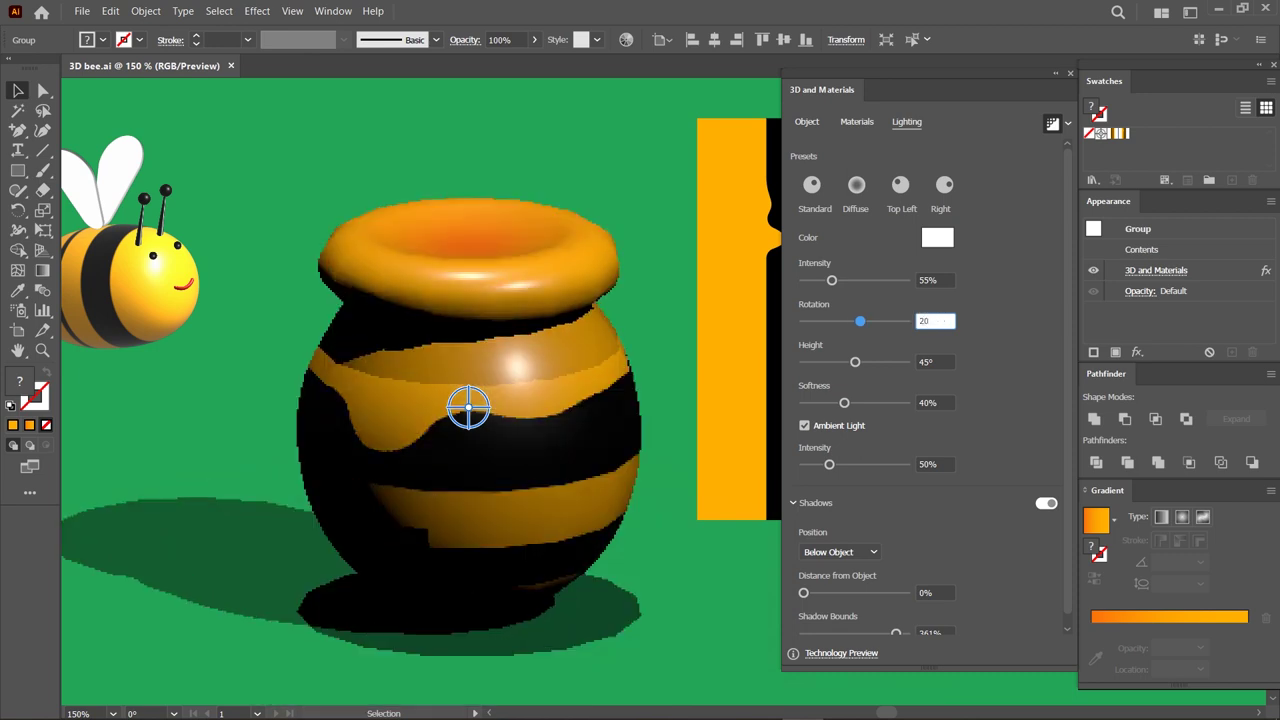
key(Return)
Set light softness to 50% and ambient light to 80%, closing the 3D settings.
click(911, 402)
text(50)
key(Return)
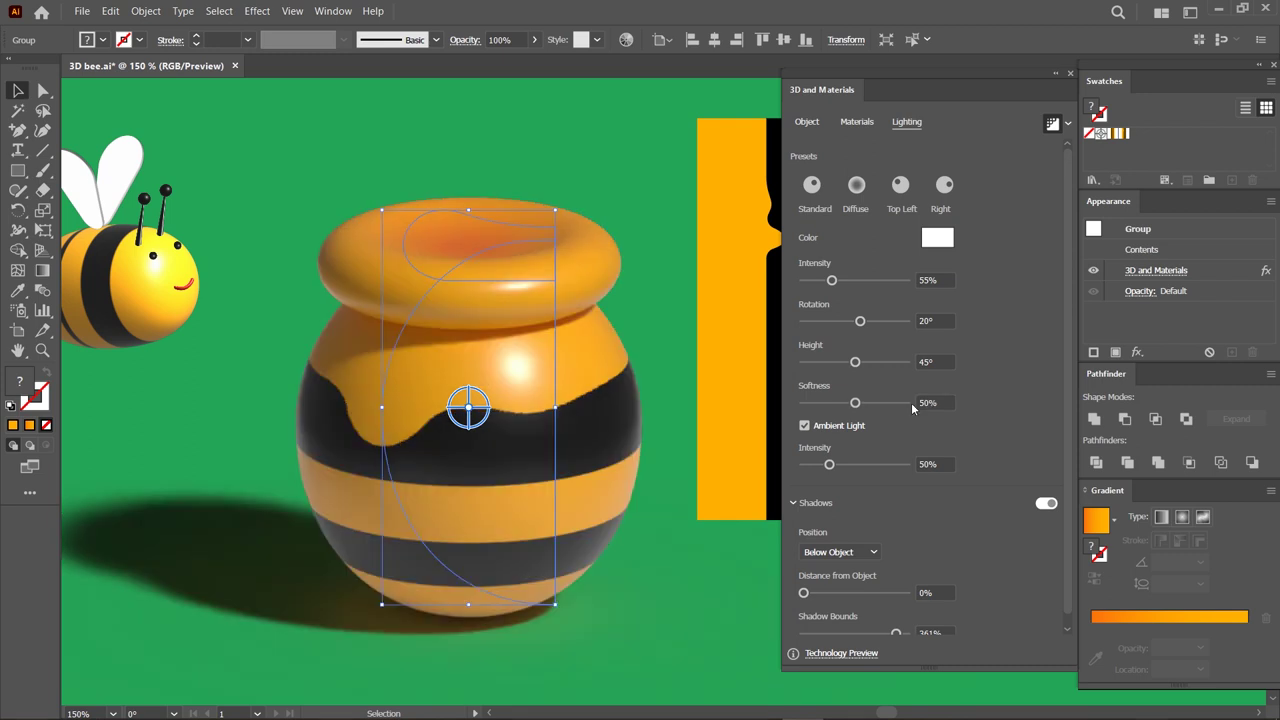
click(942, 462)
text(80)
key(Return)
click(1070, 73)
click(836, 300)
scroll(671, 428, down, 4)
scroll(671, 428, up, 1)
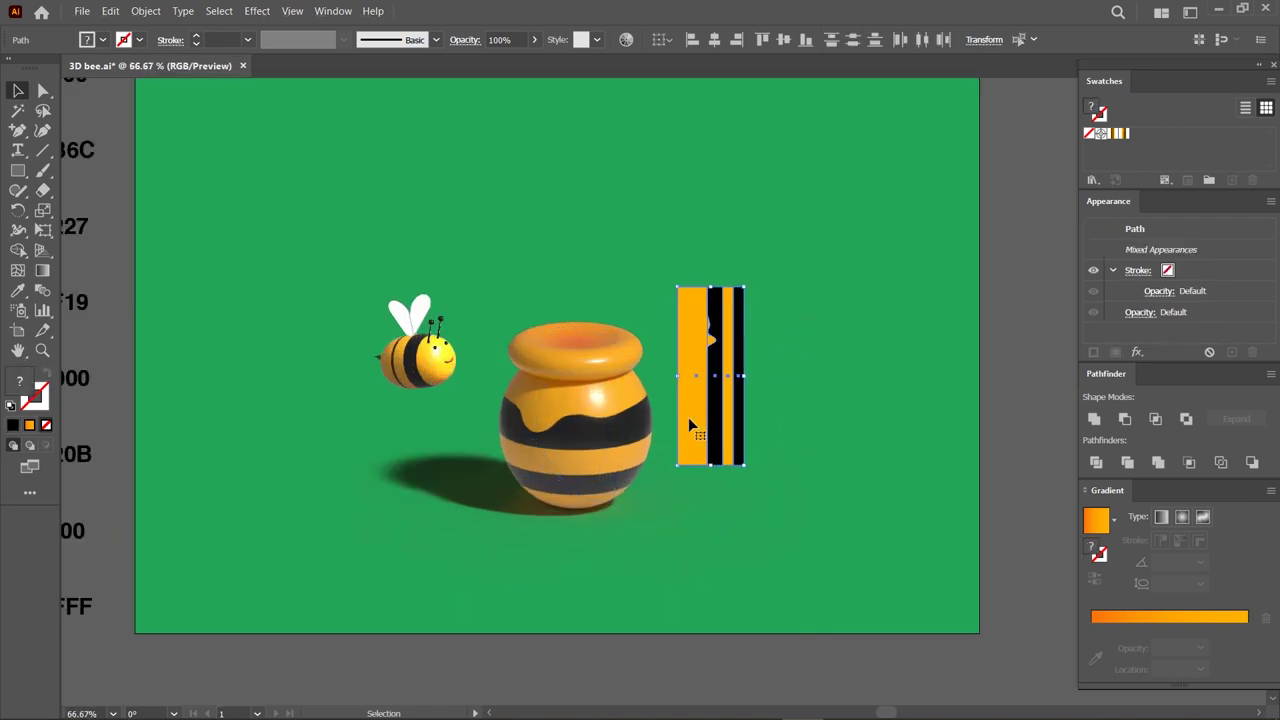
Move the stripe pieces off the artboard and draw an 83×113 px ellipse.
drag(688, 420, 1026, 354)
click(590, 450)
right_click(12, 171)
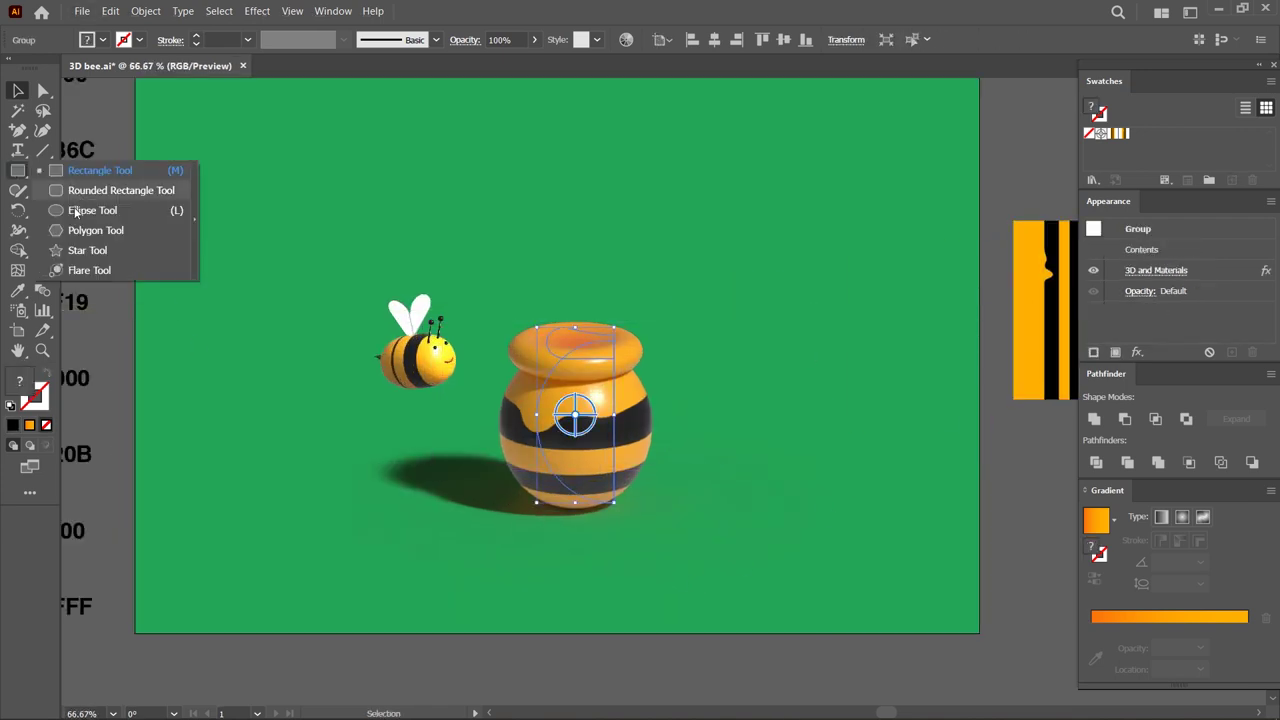
click(80, 209)
click(777, 339)
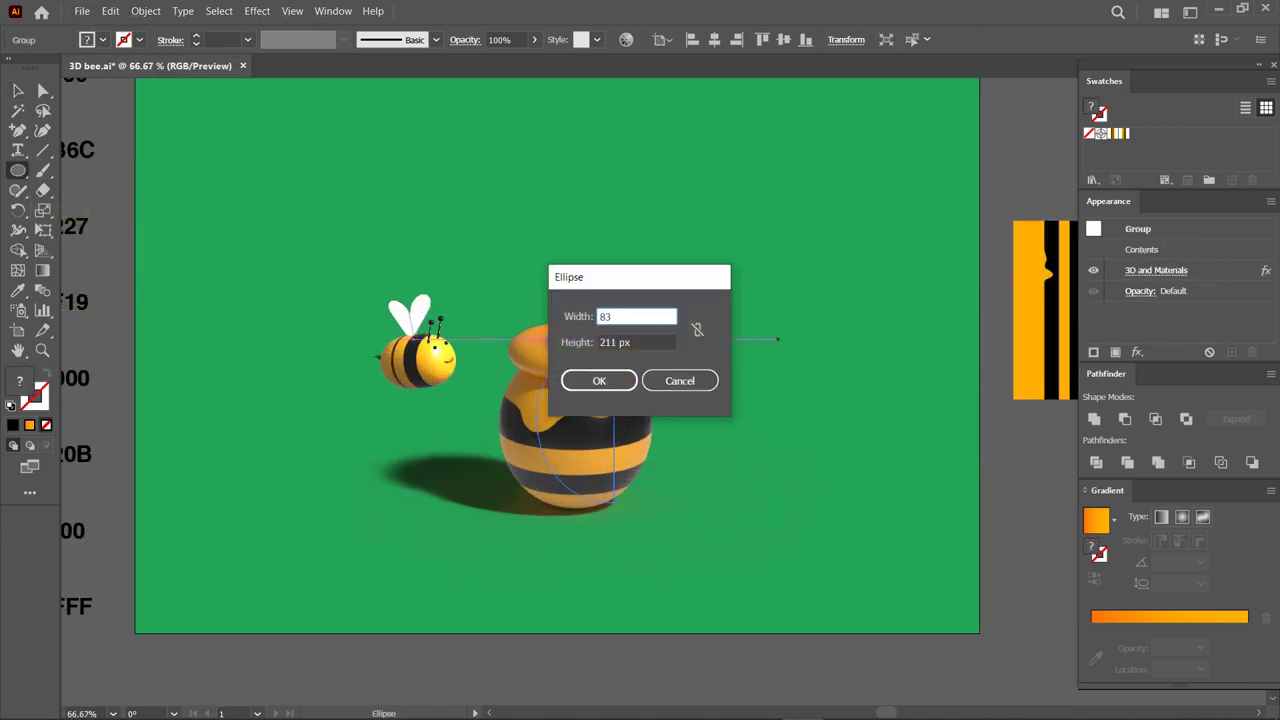
drag(642, 342, 582, 340)
text(3)
key(Return)
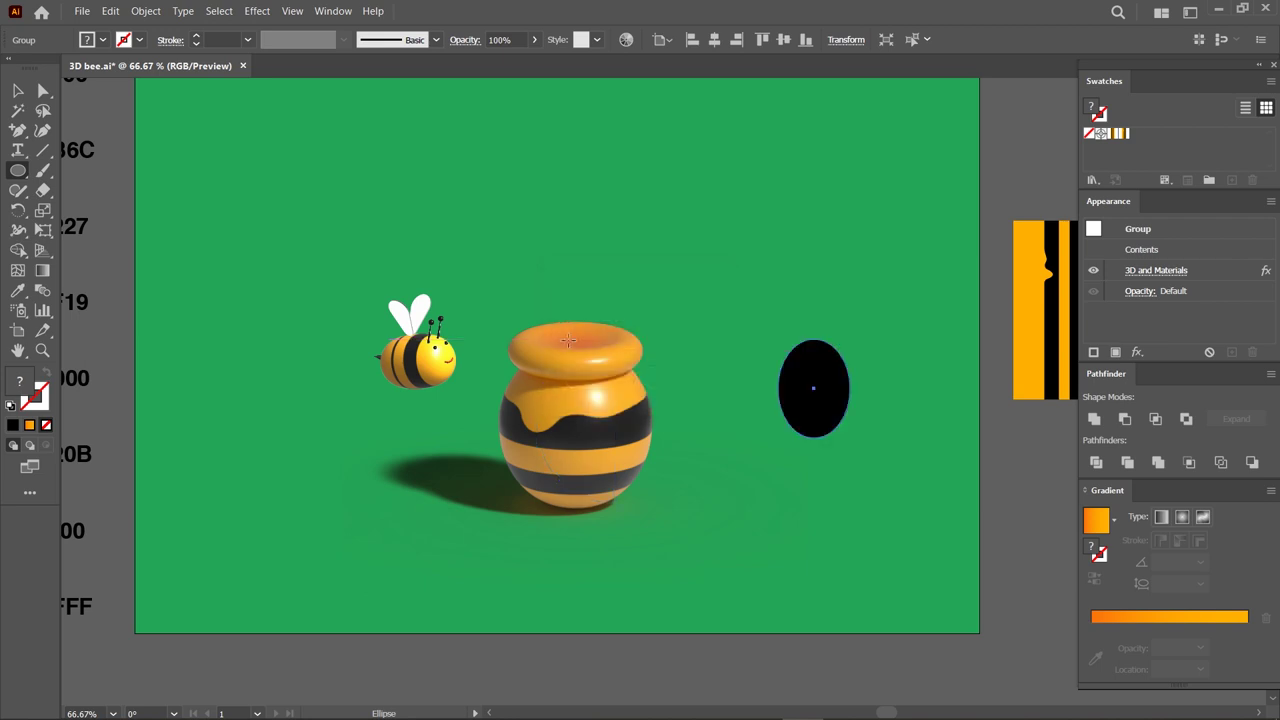
Draw a 32×205 px rectangle for the dipper handle.
right_click(17, 172)
click(80, 171)
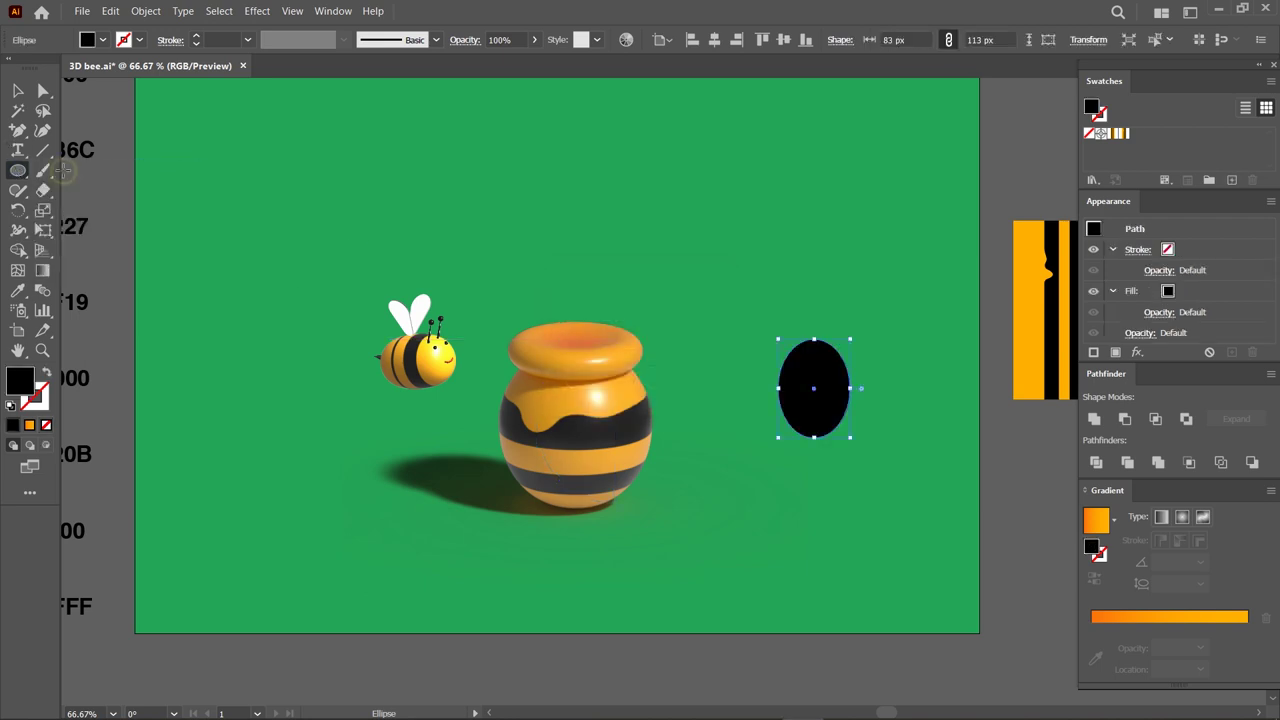
click(872, 463)
text(32)
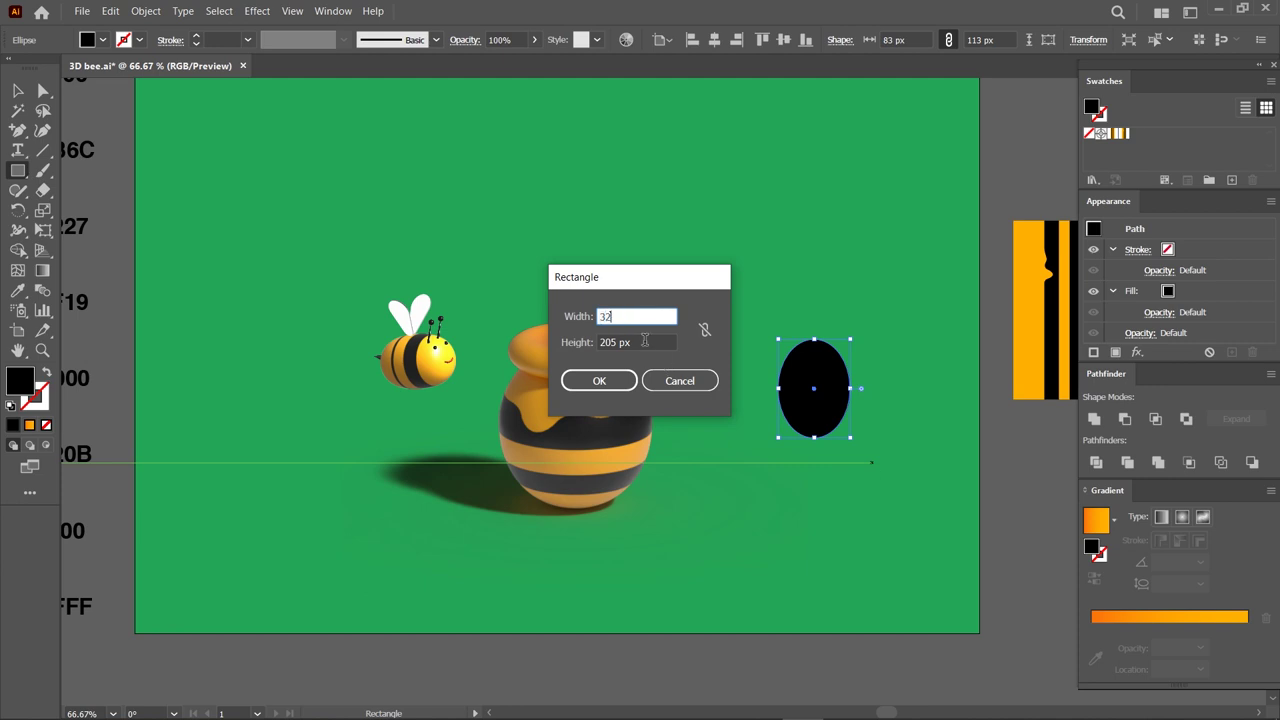
key(Tab)
click(598, 345)
click(599, 380)
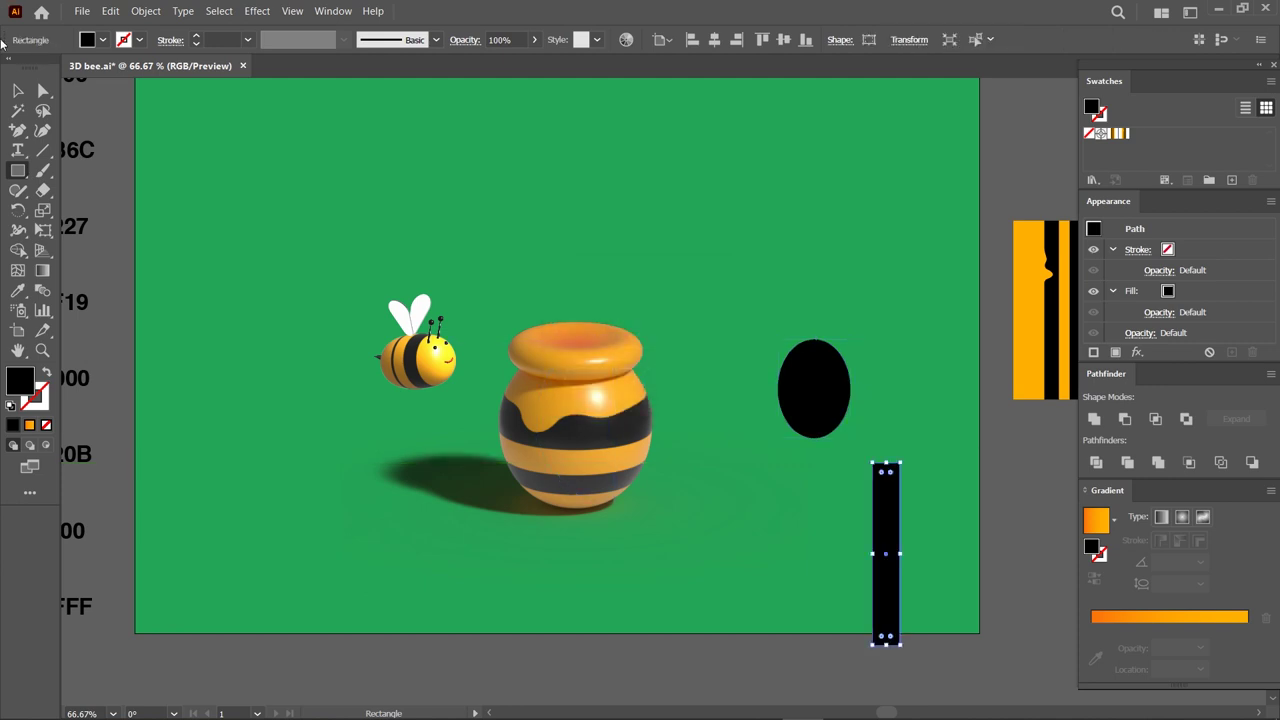
Draw a 140×10 px bar and a 42×97 px rectangle.
click(735, 388)
text(140)
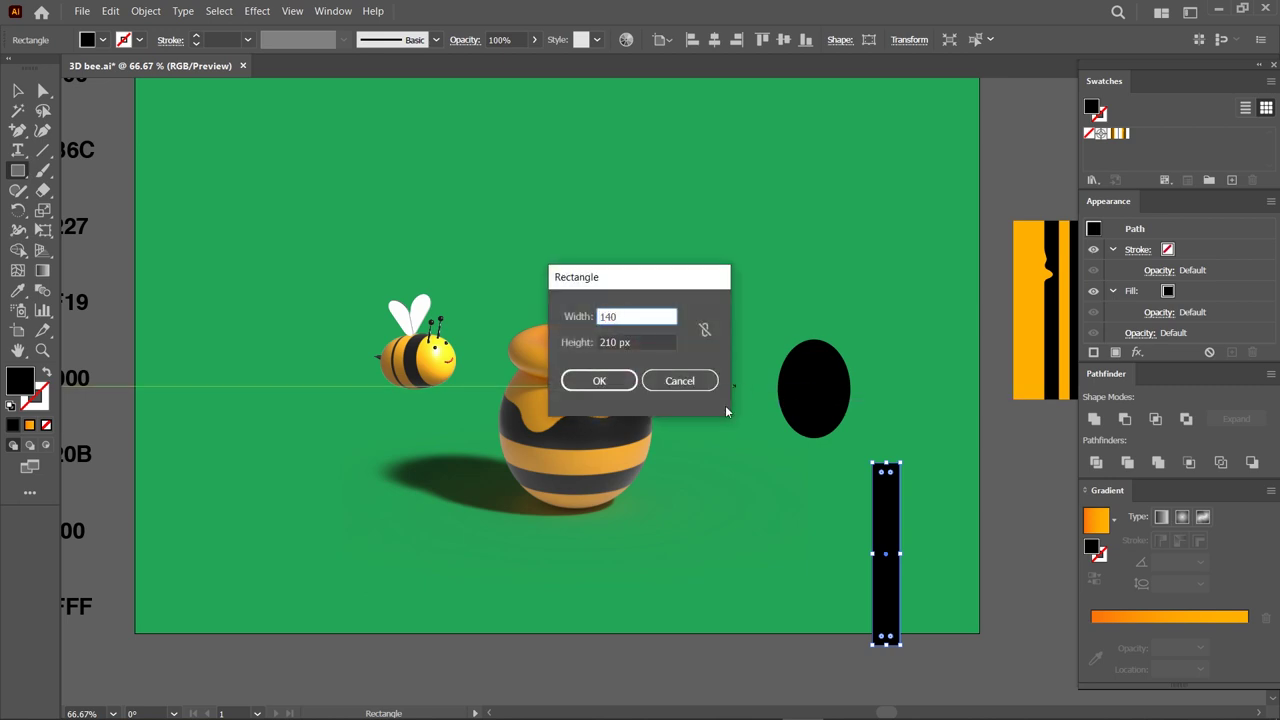
key(Tab)
text(10)
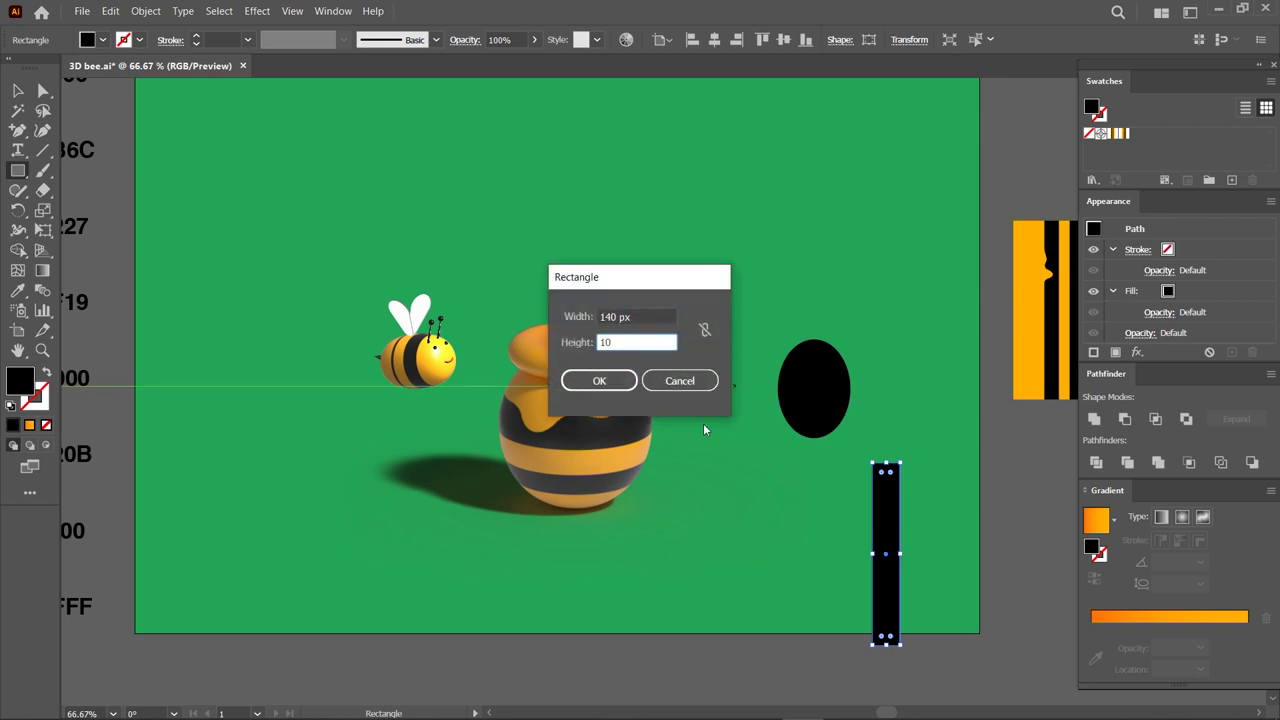
click(620, 381)
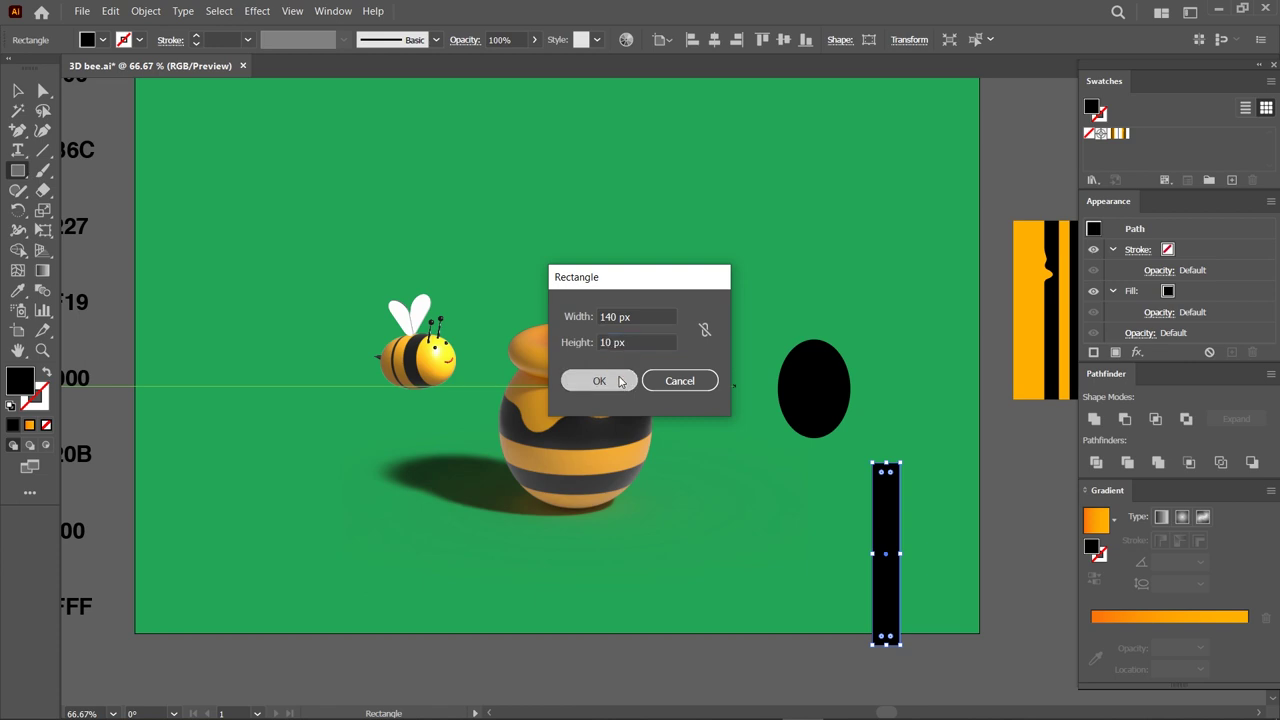
click(795, 389)
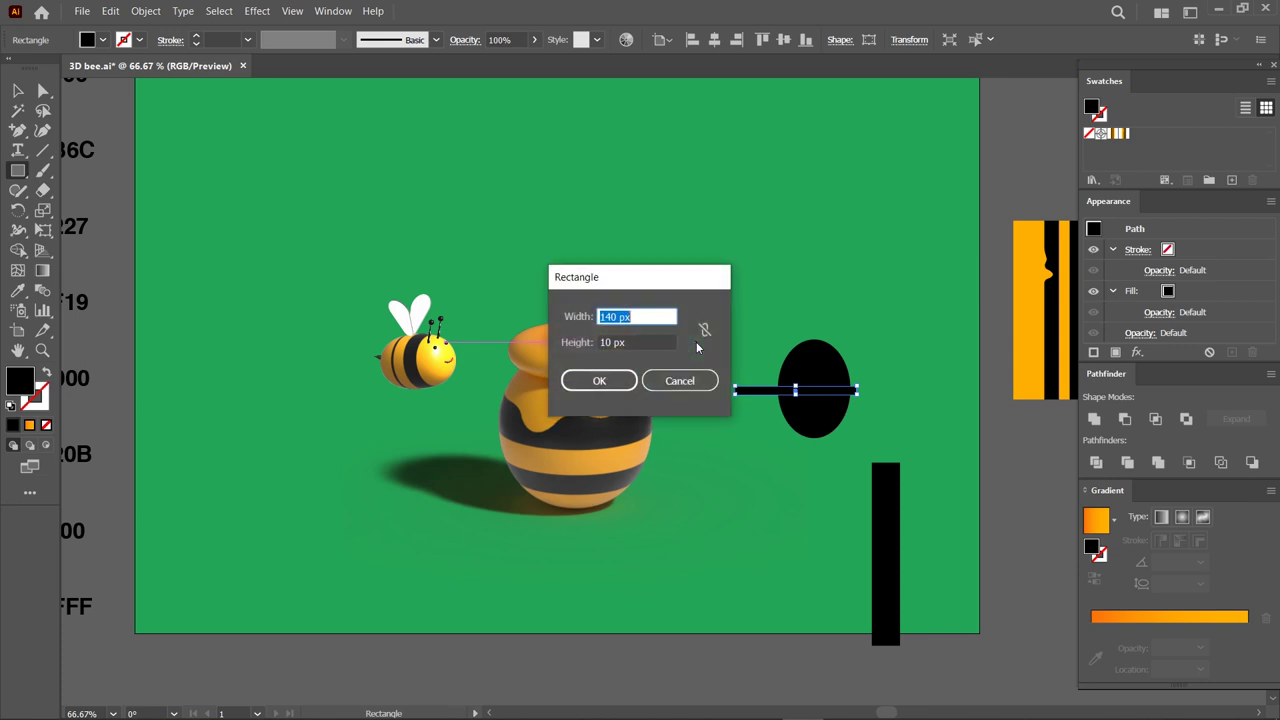
text(42)
click(639, 342)
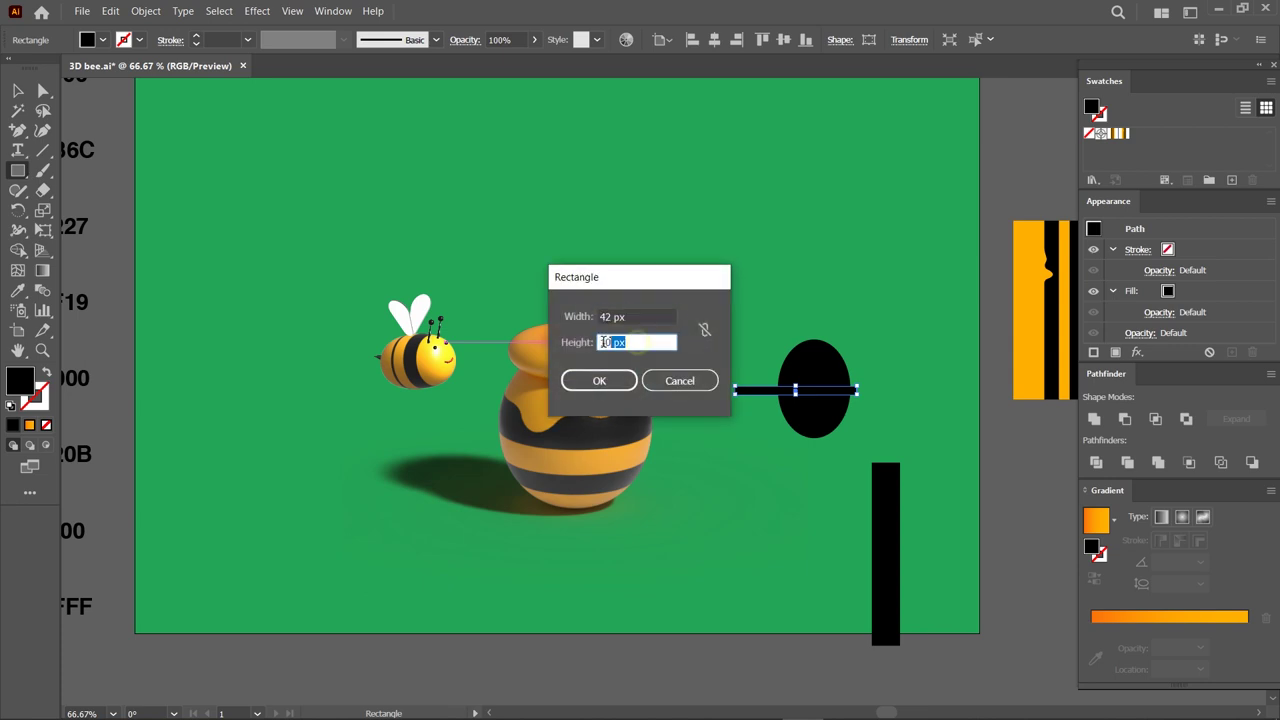
text(97)
click(620, 388)
Arrange the bar, oval and handle, then fill all dipper parts with #A55F19 brown.
key(v)
alt+scroll(904, 546, up, 1)
drag(888, 546, 773, 489)
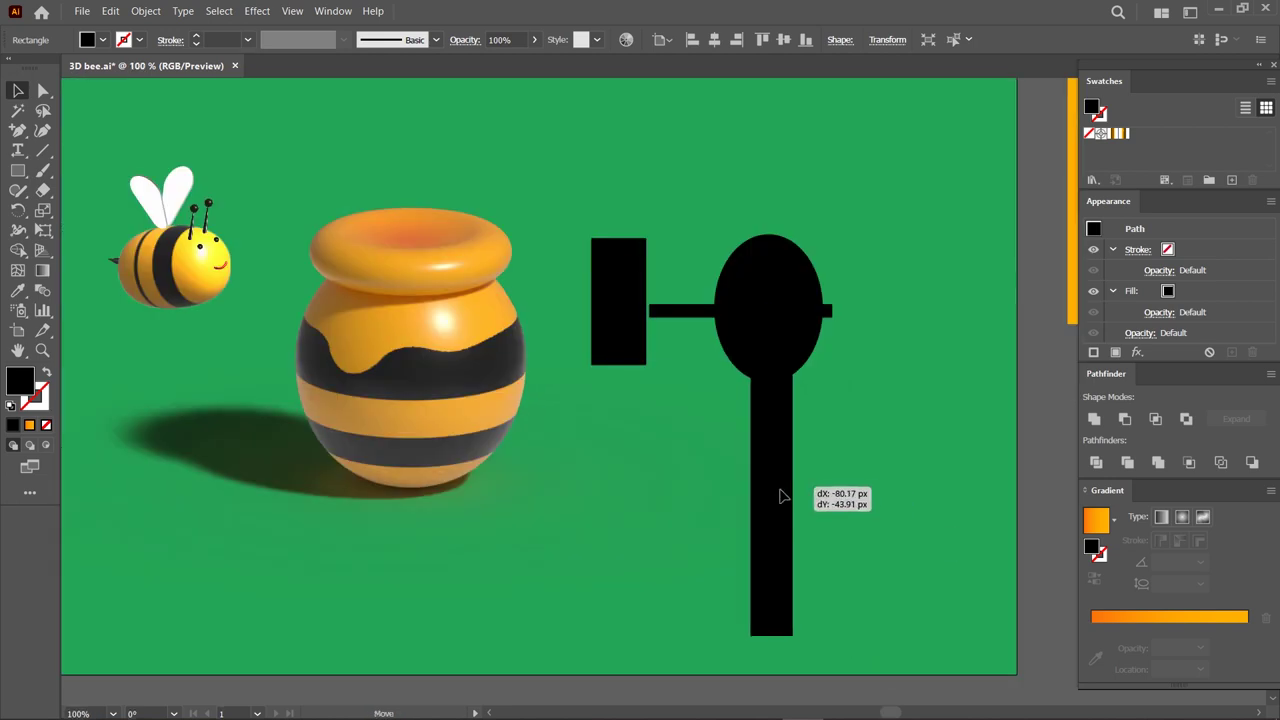
drag(691, 313, 732, 171)
drag(737, 263, 729, 256)
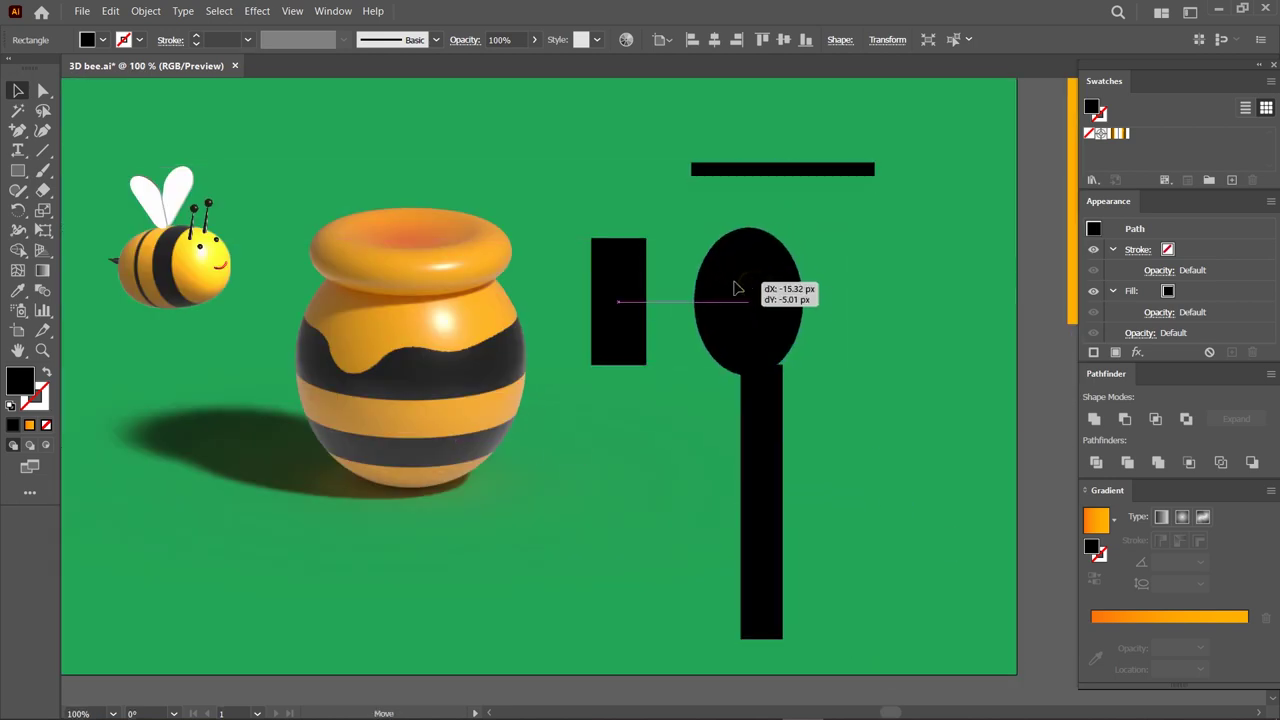
shift+click(747, 171)
shift+click(632, 285)
shift+click(773, 470)
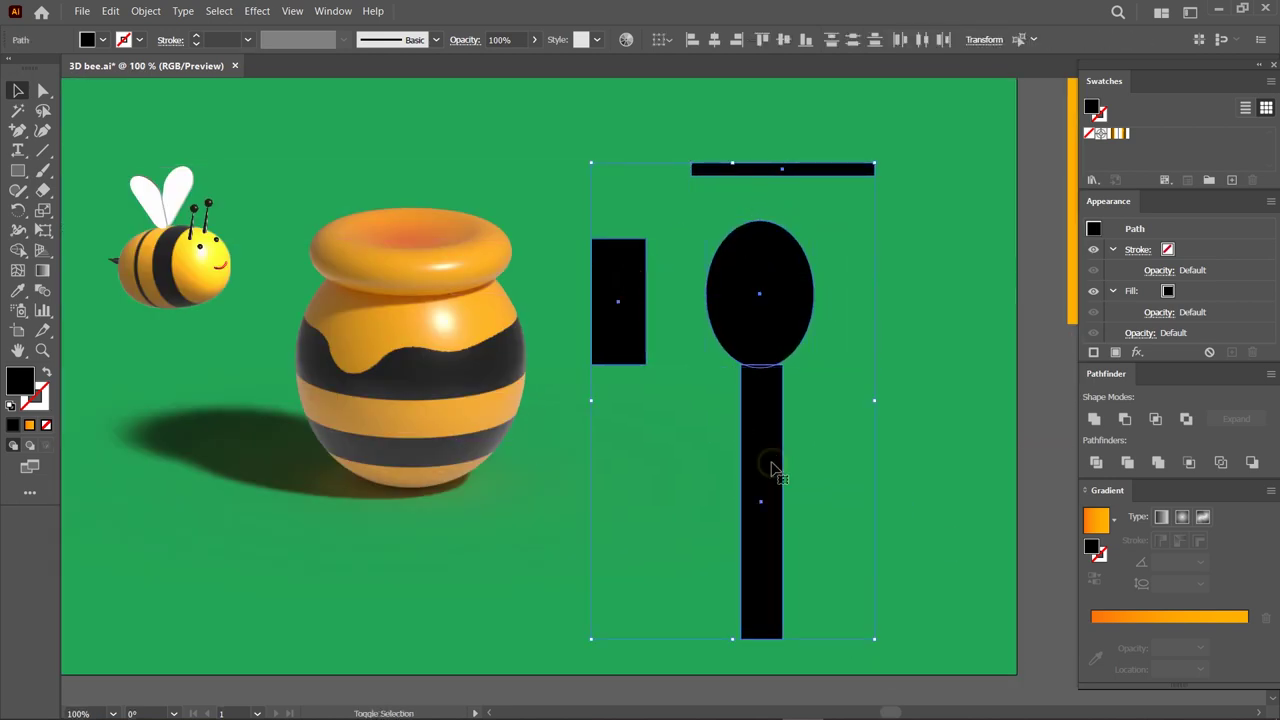
click(17, 290)
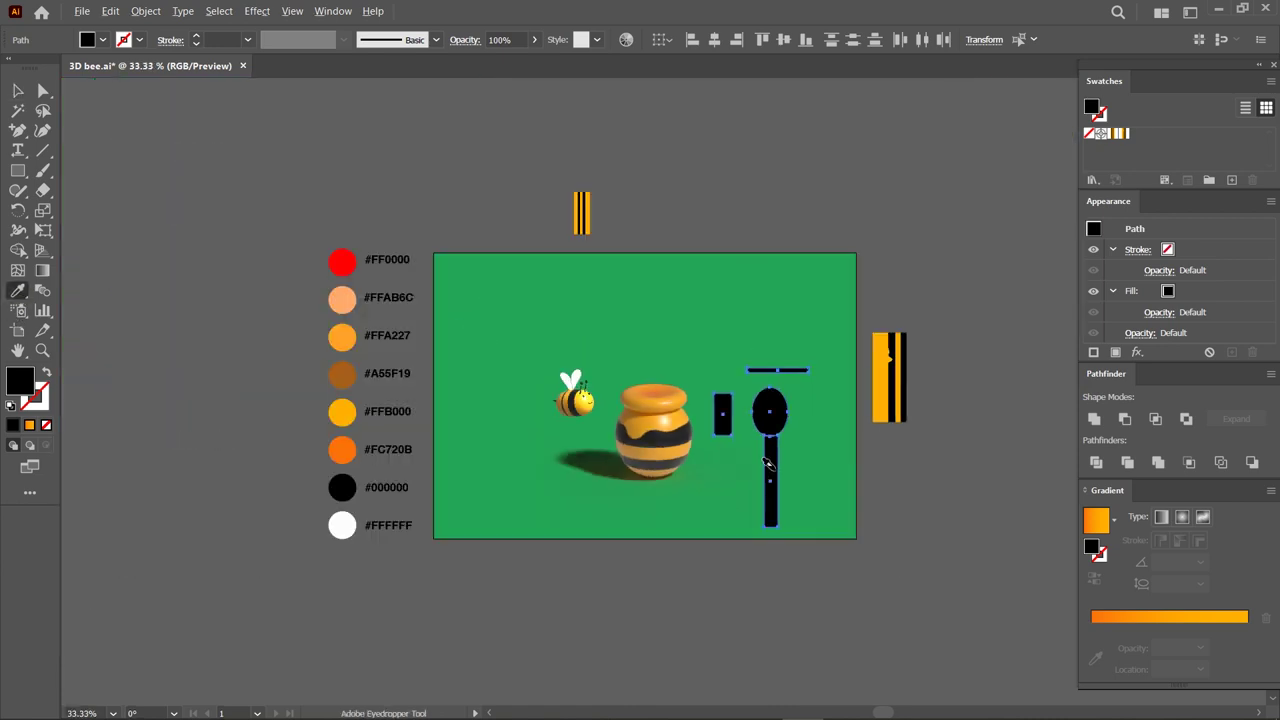
key(ctrl+minus)
key(ctrl+minus)
key(ctrl+minus)
click(345, 352)
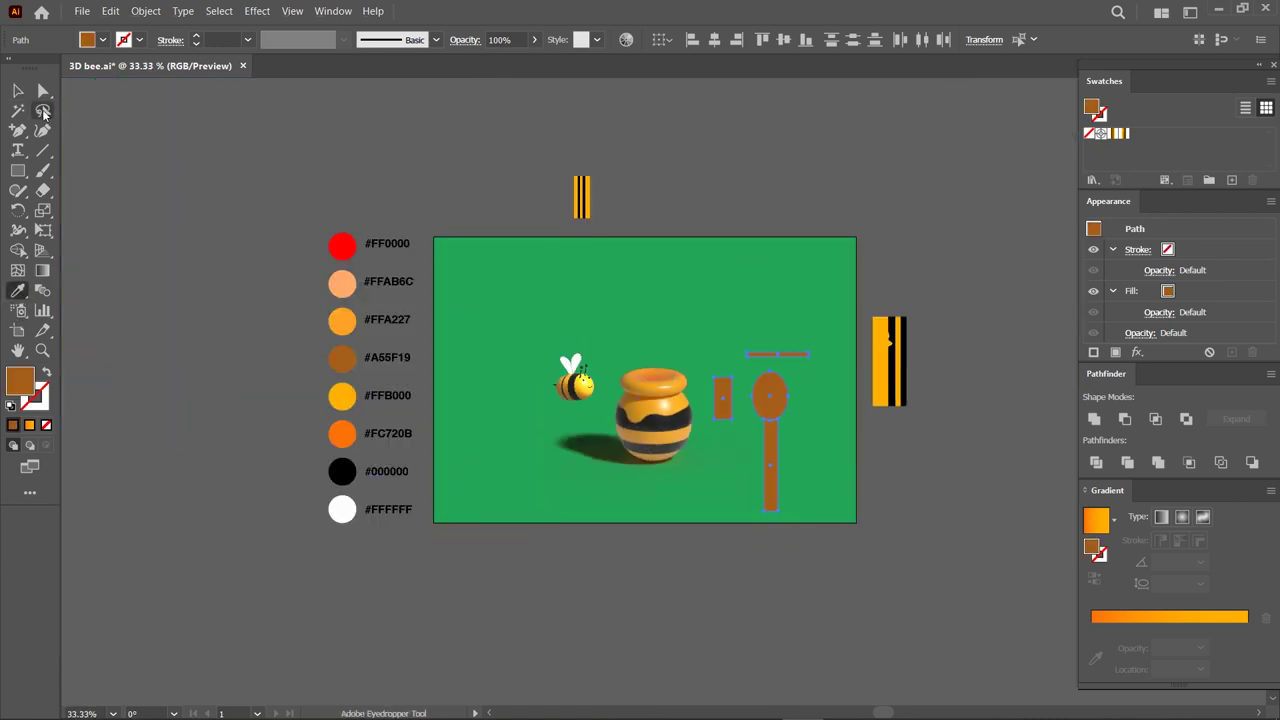
click(19, 91)
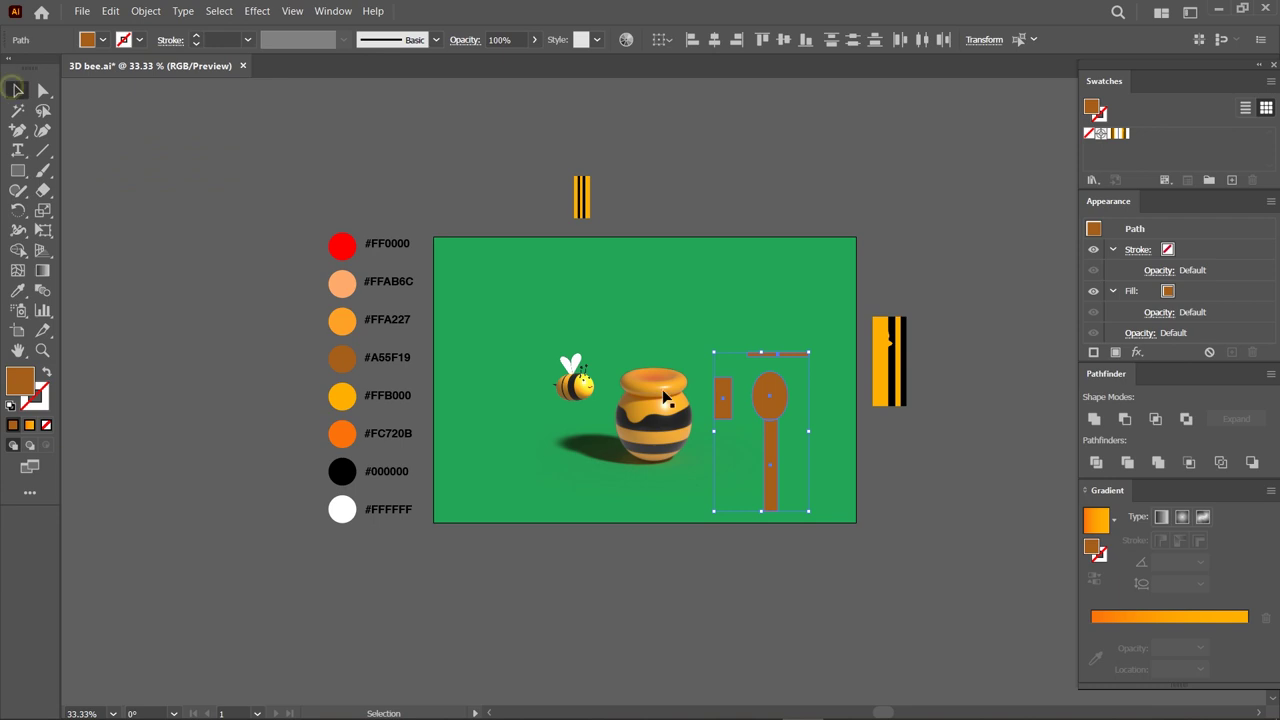
Move the small rectangle beside the oval and bring the top bar down onto it.
scroll(810, 446, up, 2)
scroll(810, 446, up, 1)
click(850, 405)
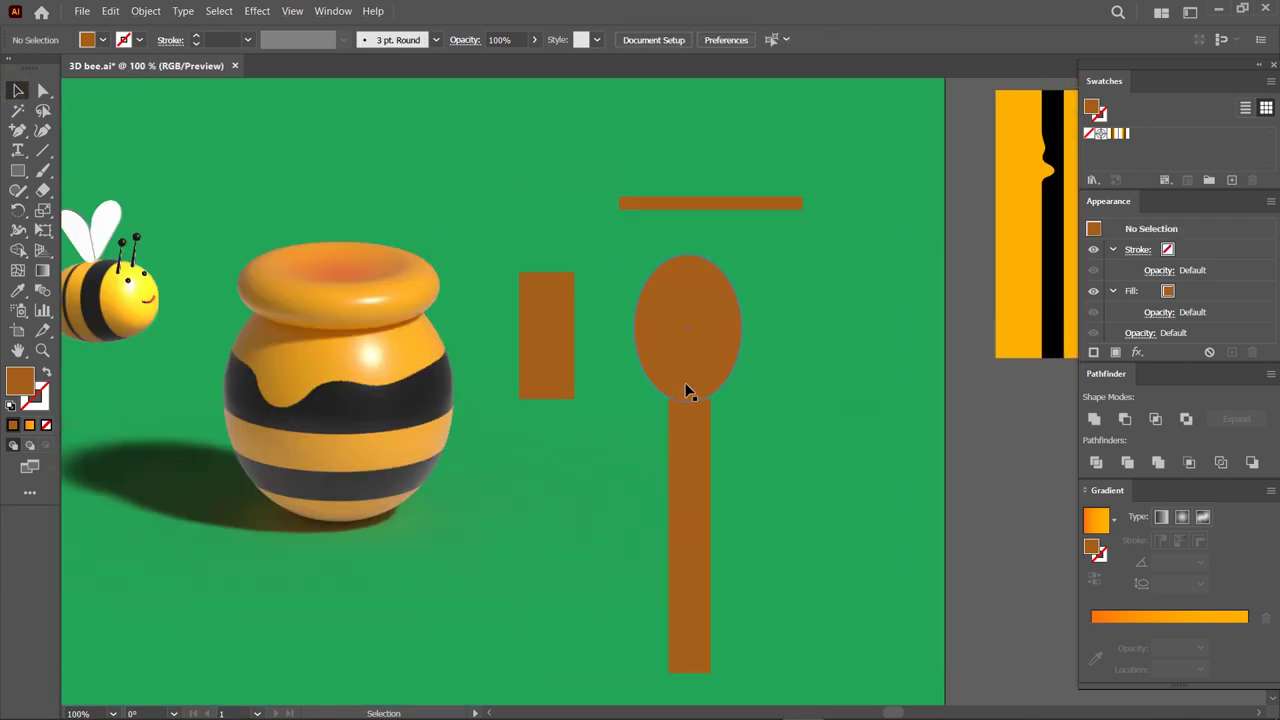
click(686, 388)
drag(691, 446, 687, 440)
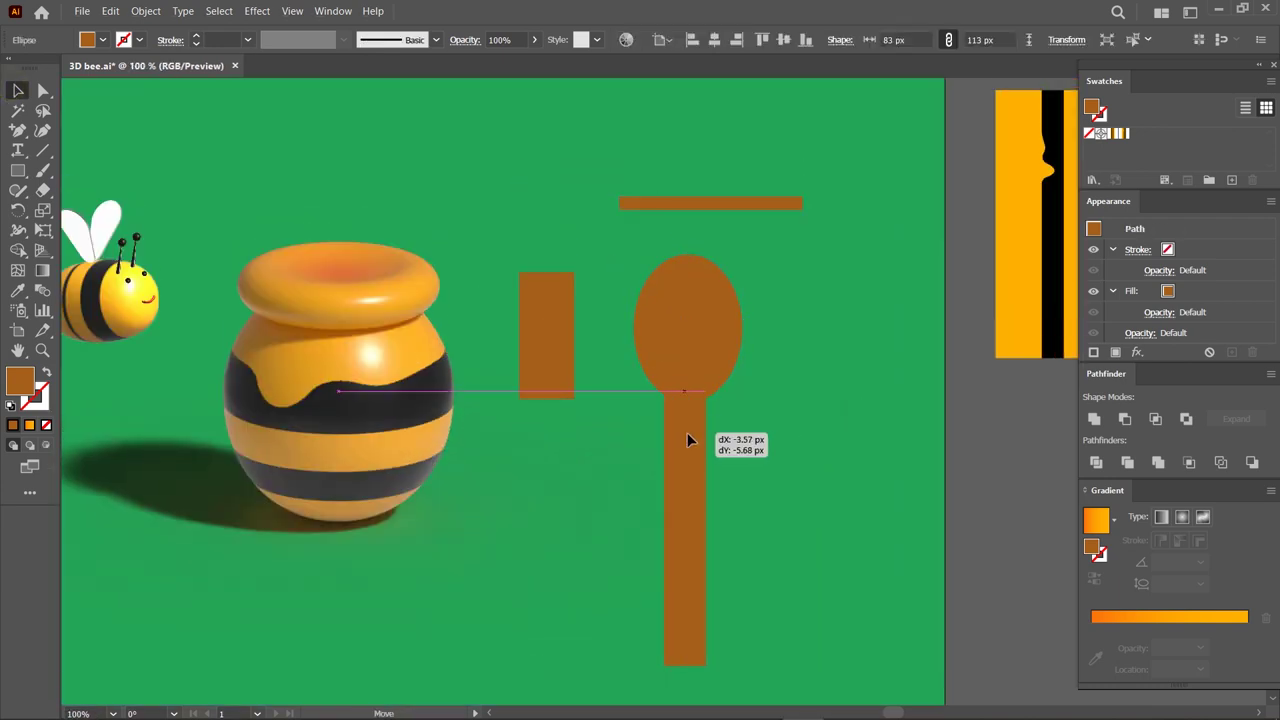
key(ctrl+z)
drag(530, 337, 785, 335)
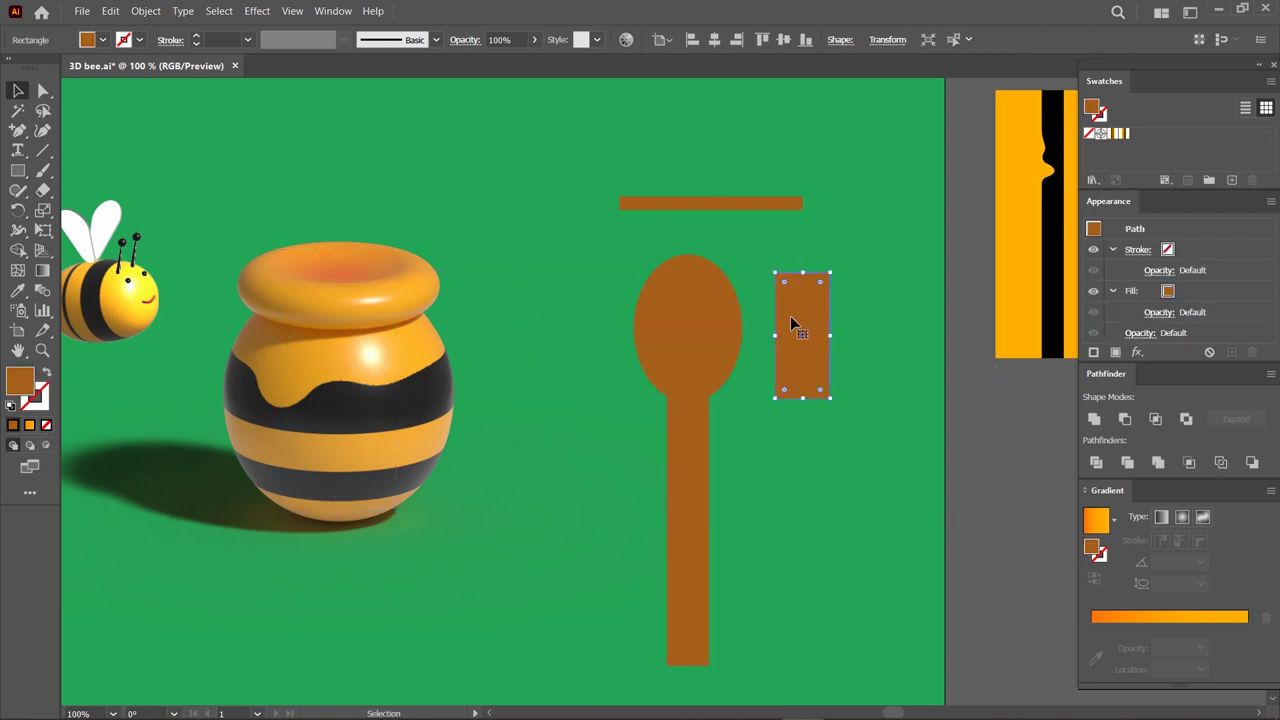
scroll(790, 316, up, 2)
mouse_move(716, 142)
mouse_down()
mouse_move(684, 276)
mouse_move(646, 328)
mouse_move(645, 368)
mouse_up()
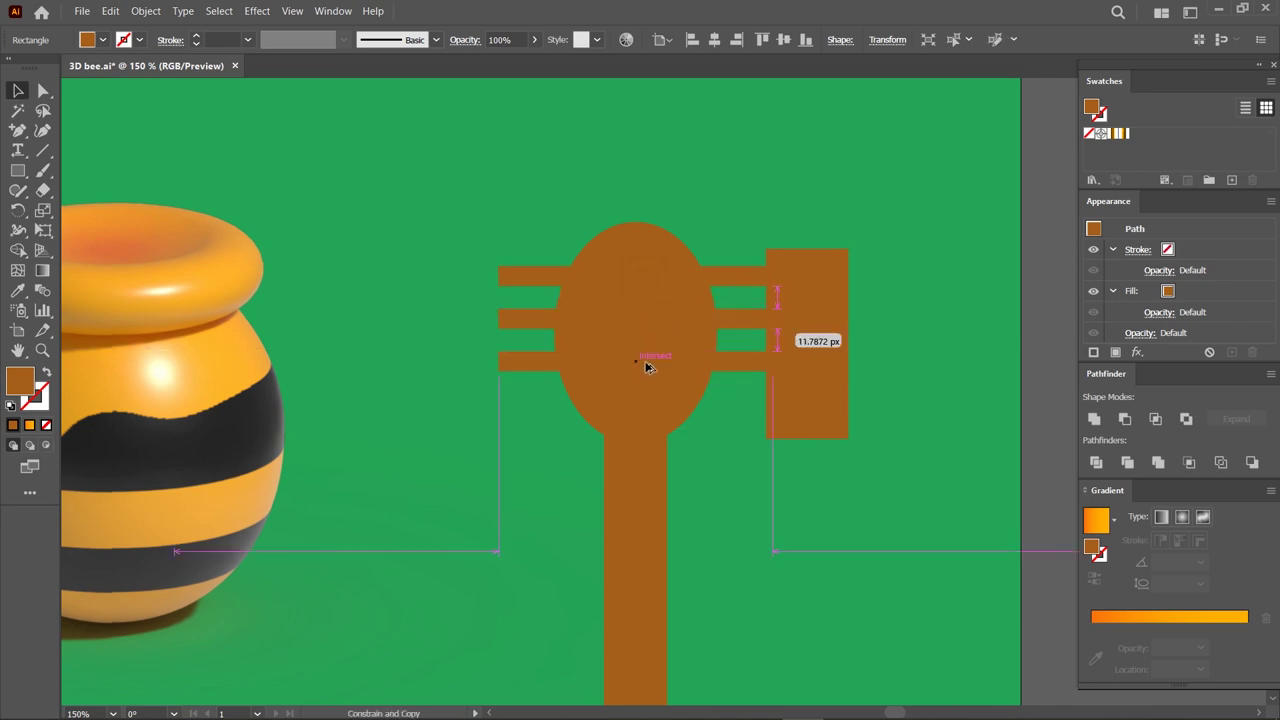
Make four bars, centre the dipper parts horizontally, and draw a vertical line up the handle.
shift+click(645, 361)
drag(635, 366, 638, 407)
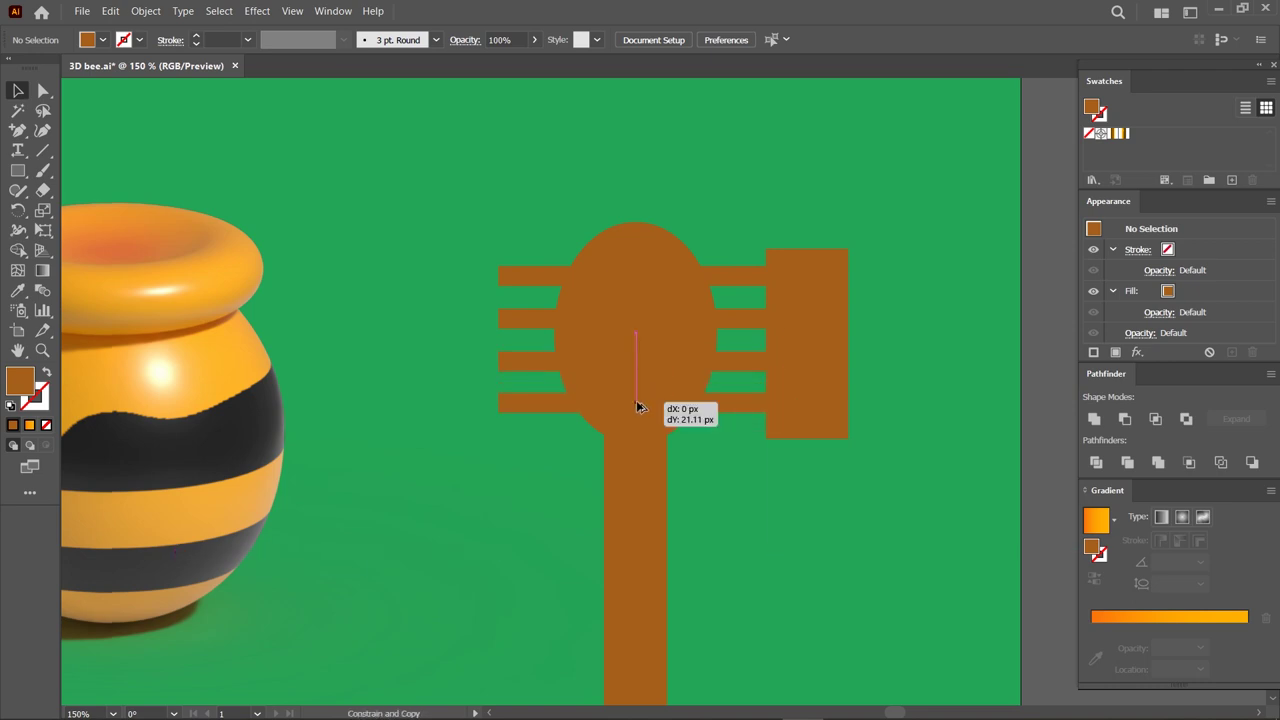
click(632, 479)
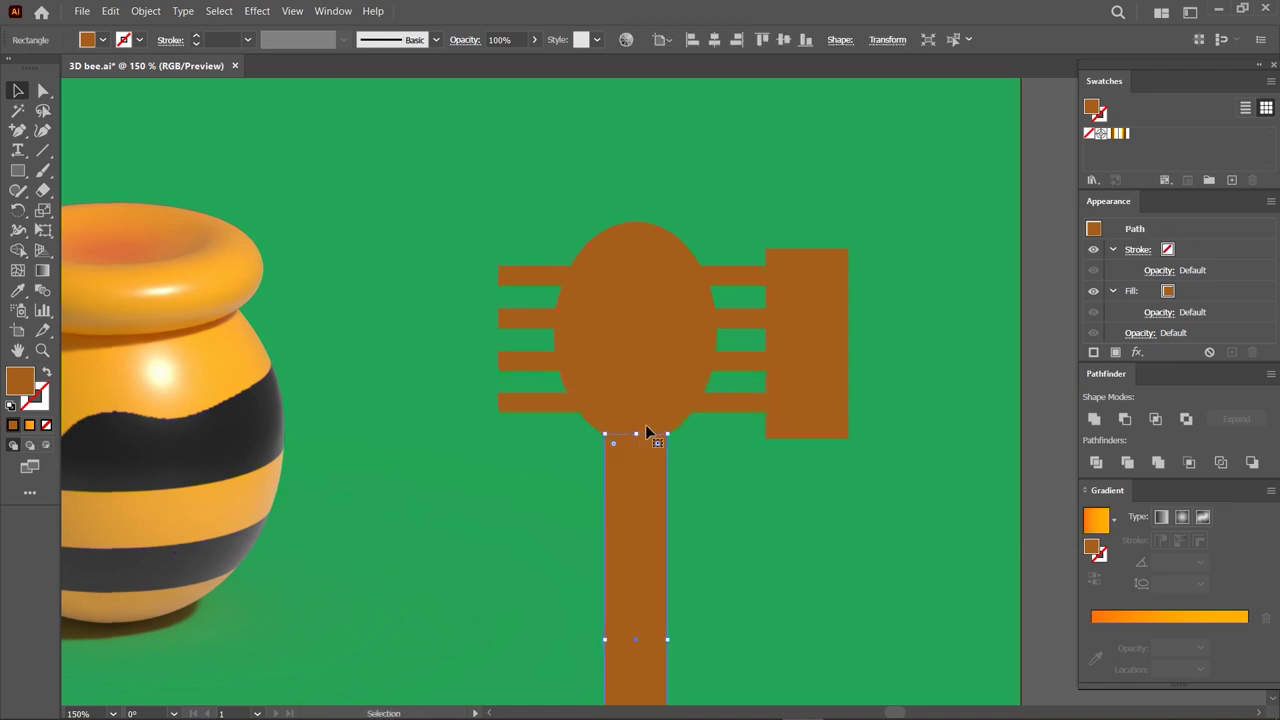
drag(731, 405, 731, 390)
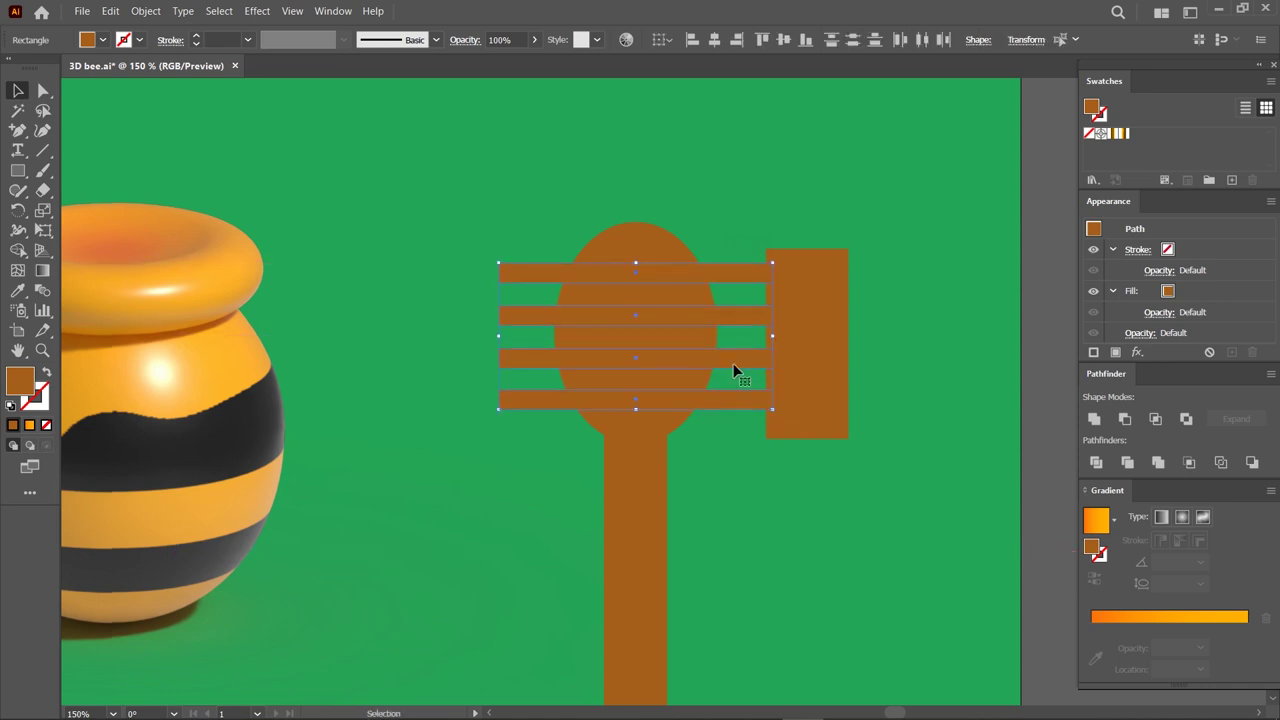
shift+click(587, 373)
click(714, 40)
click(781, 195)
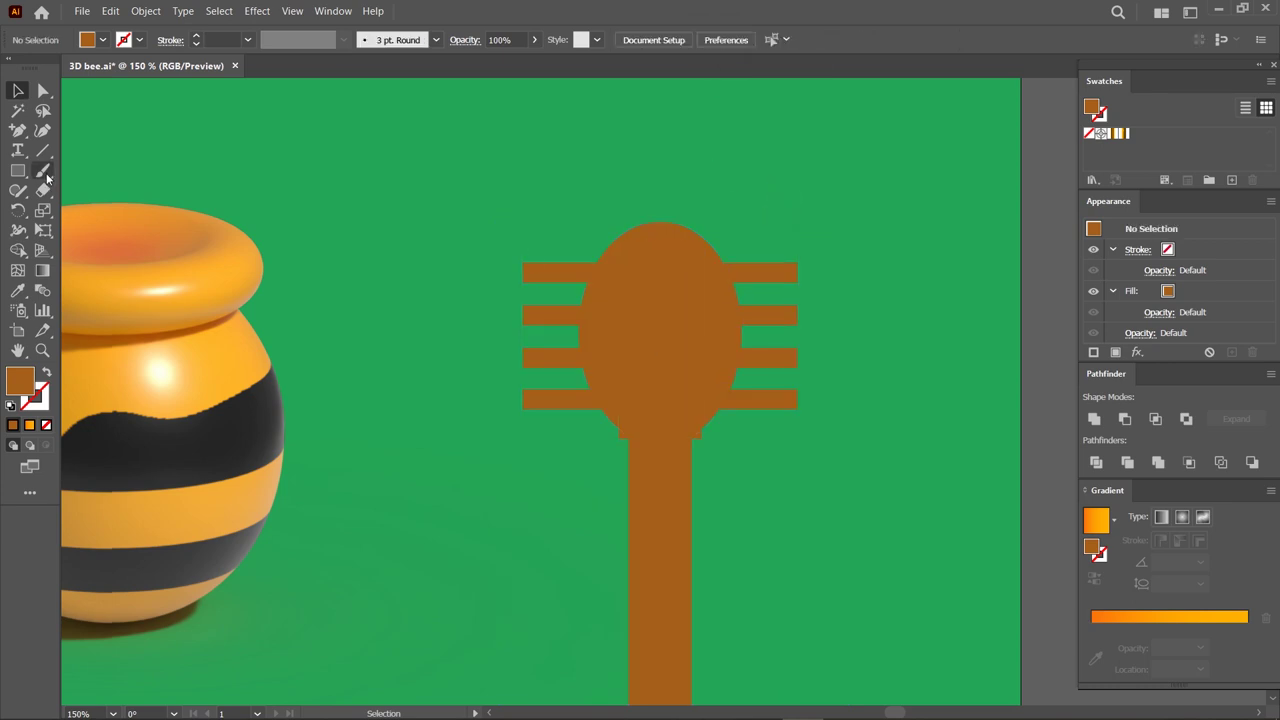
drag(609, 508, 609, 162)
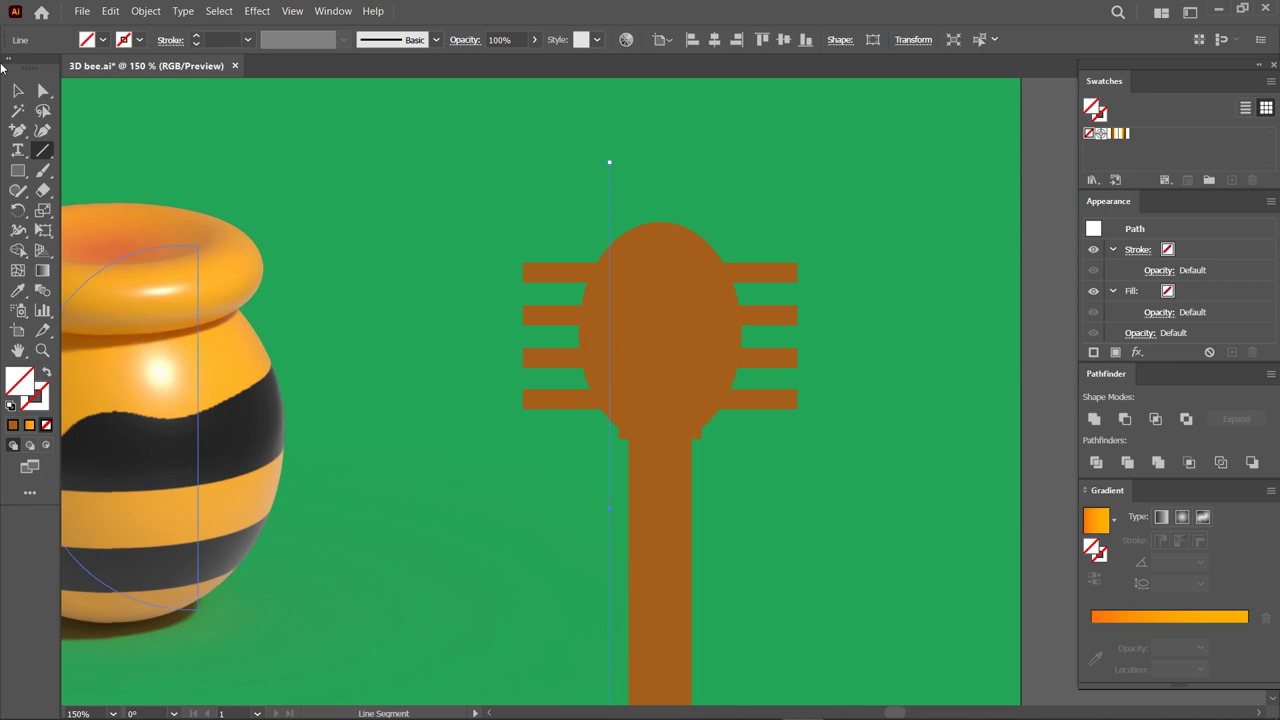
Centre the whole dipper on the vertical line.
click(17, 90)
scroll(642, 430, down, 1)
key(ctrl+minus)
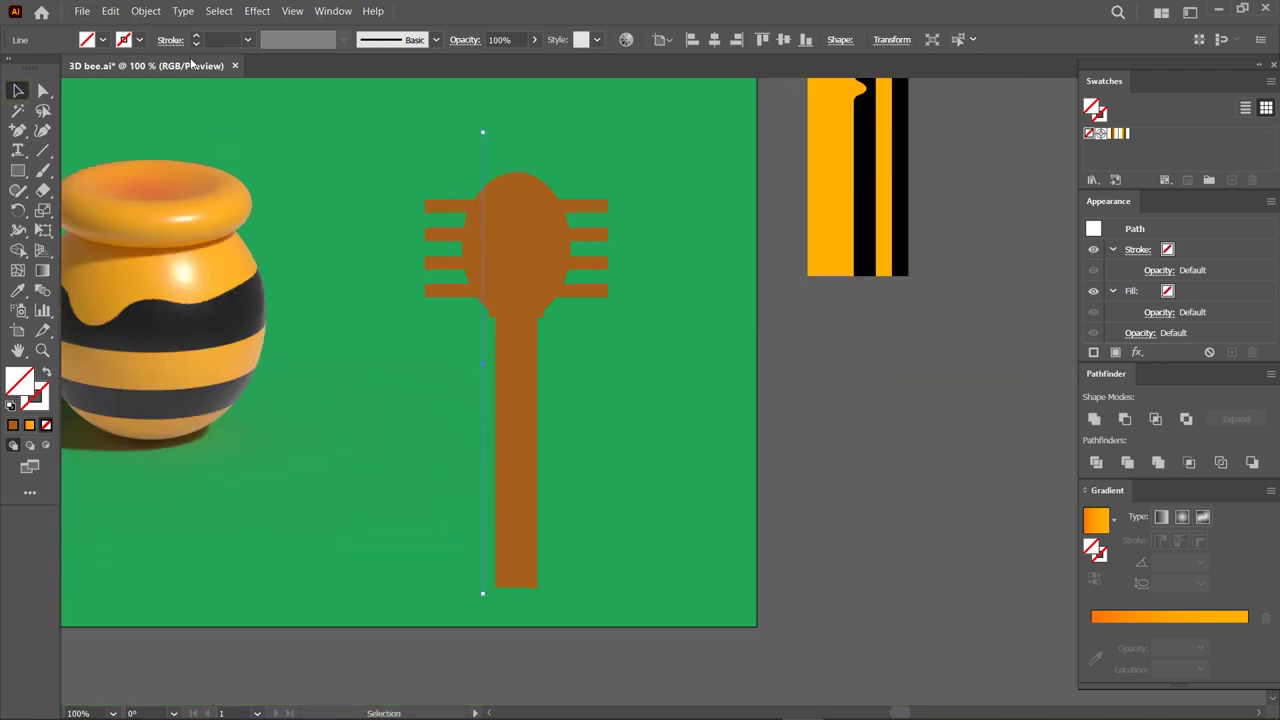
click(170, 300)
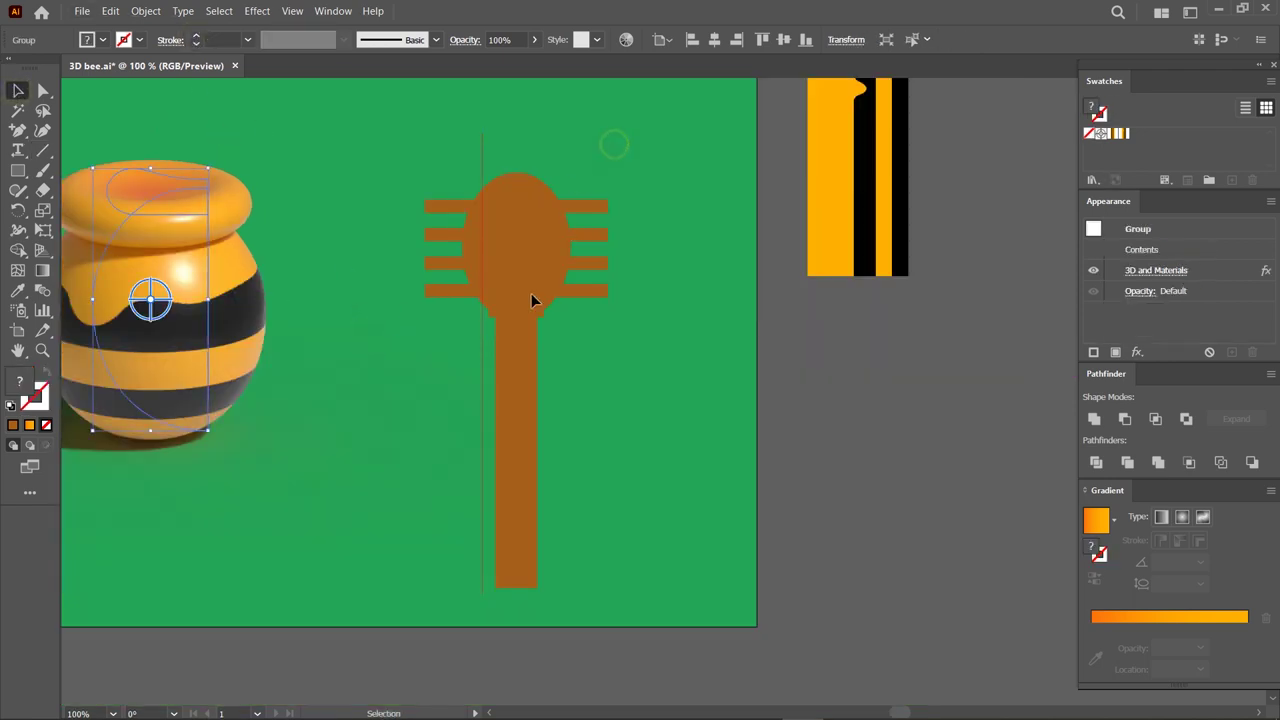
drag(450, 435, 640, 110)
click(711, 45)
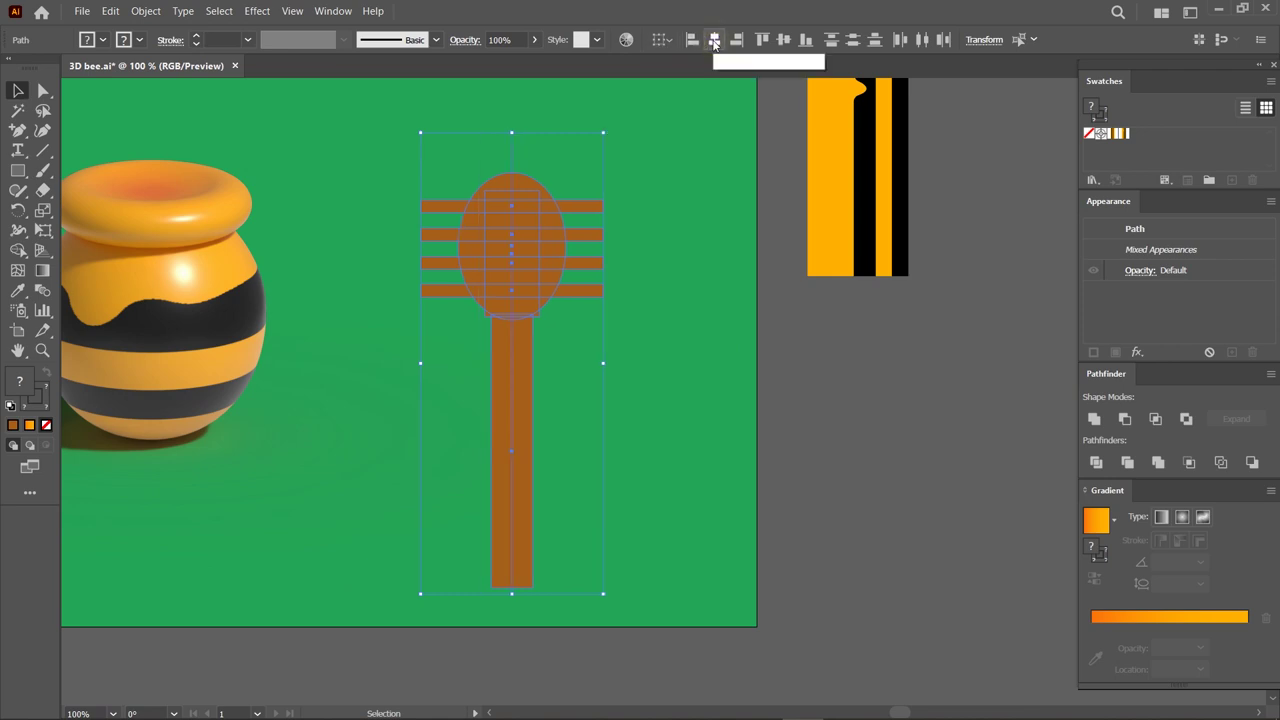
Remove the dipper's right half and the left bar ends with the Shape Builder.
click(17, 251)
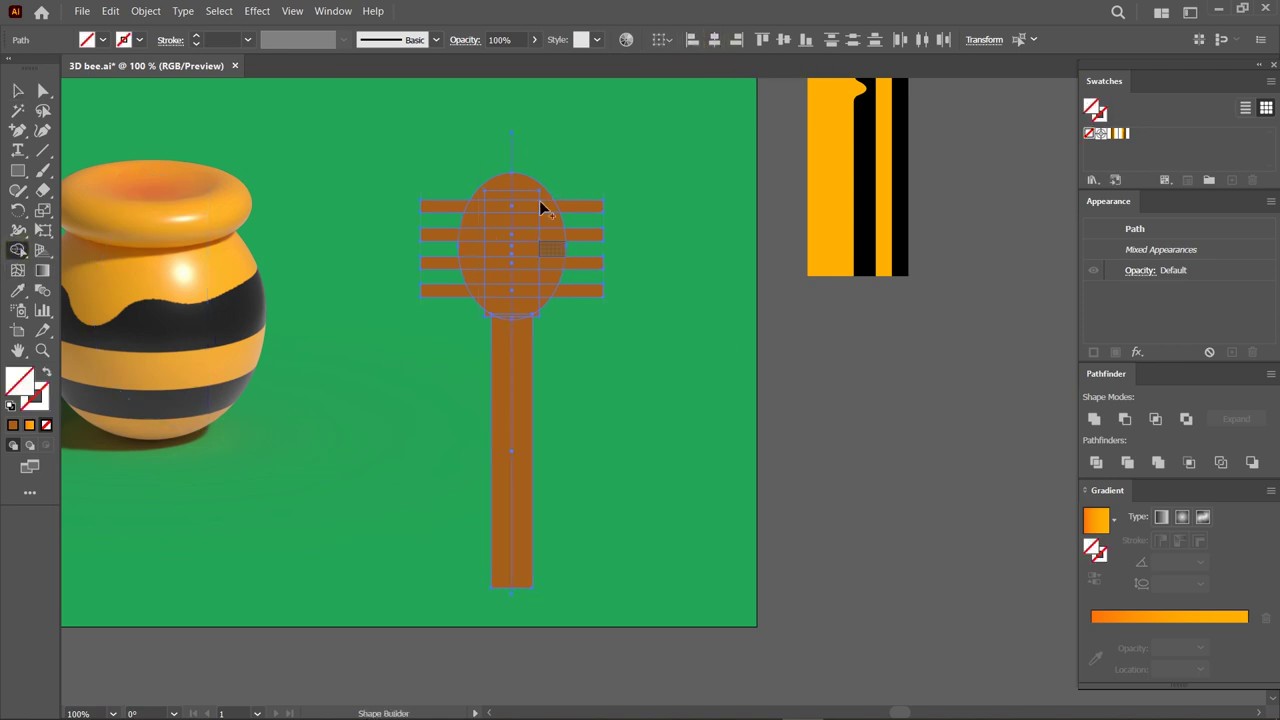
drag(625, 120, 526, 466)
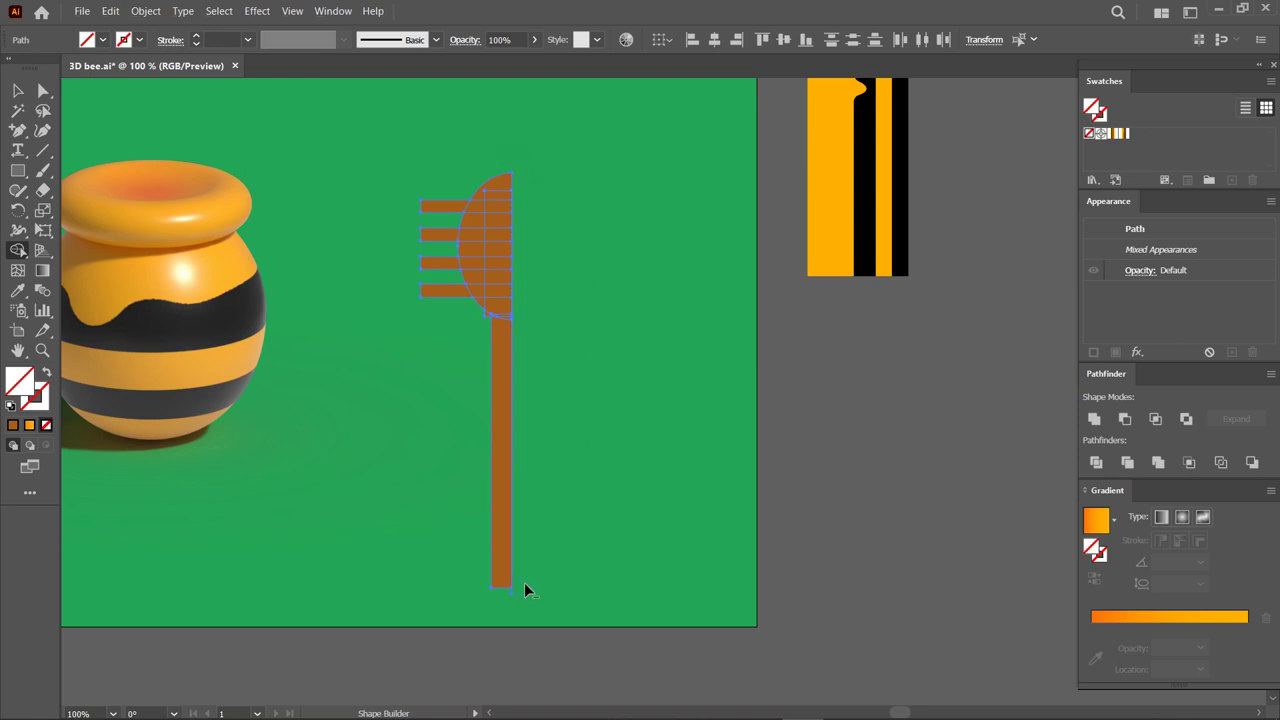
scroll(460, 205, up, 2)
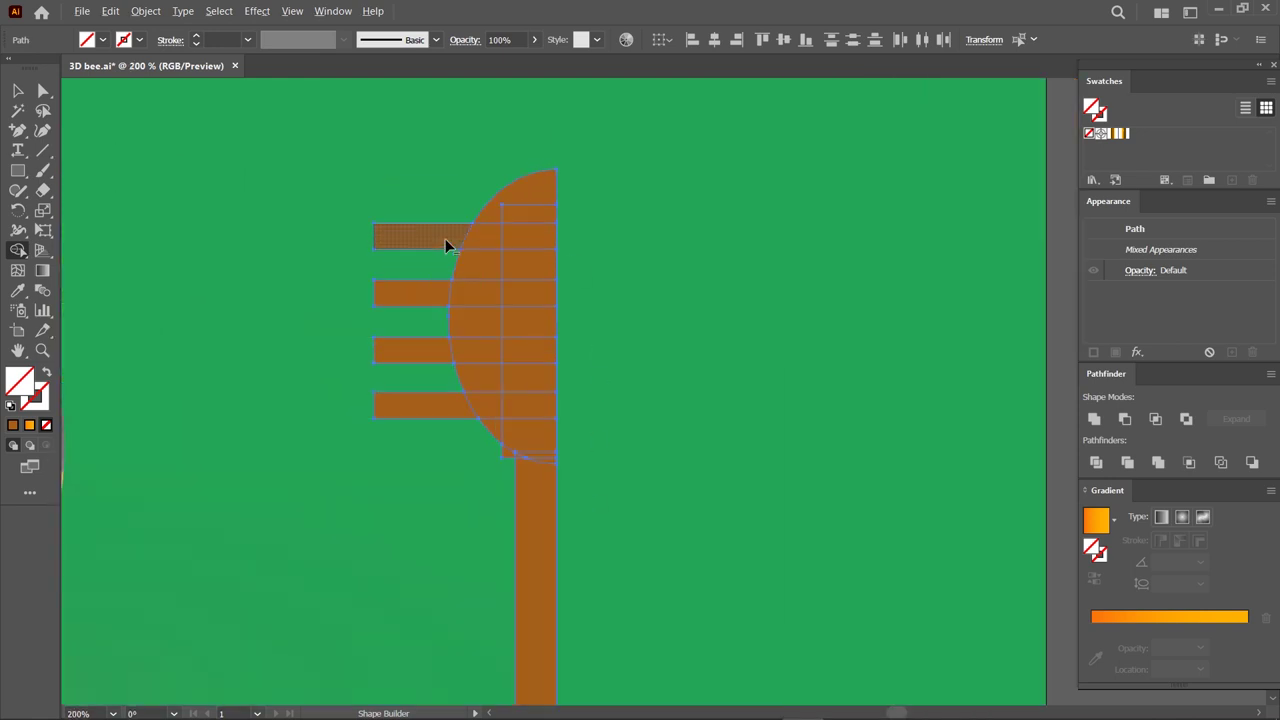
alt+click(471, 234)
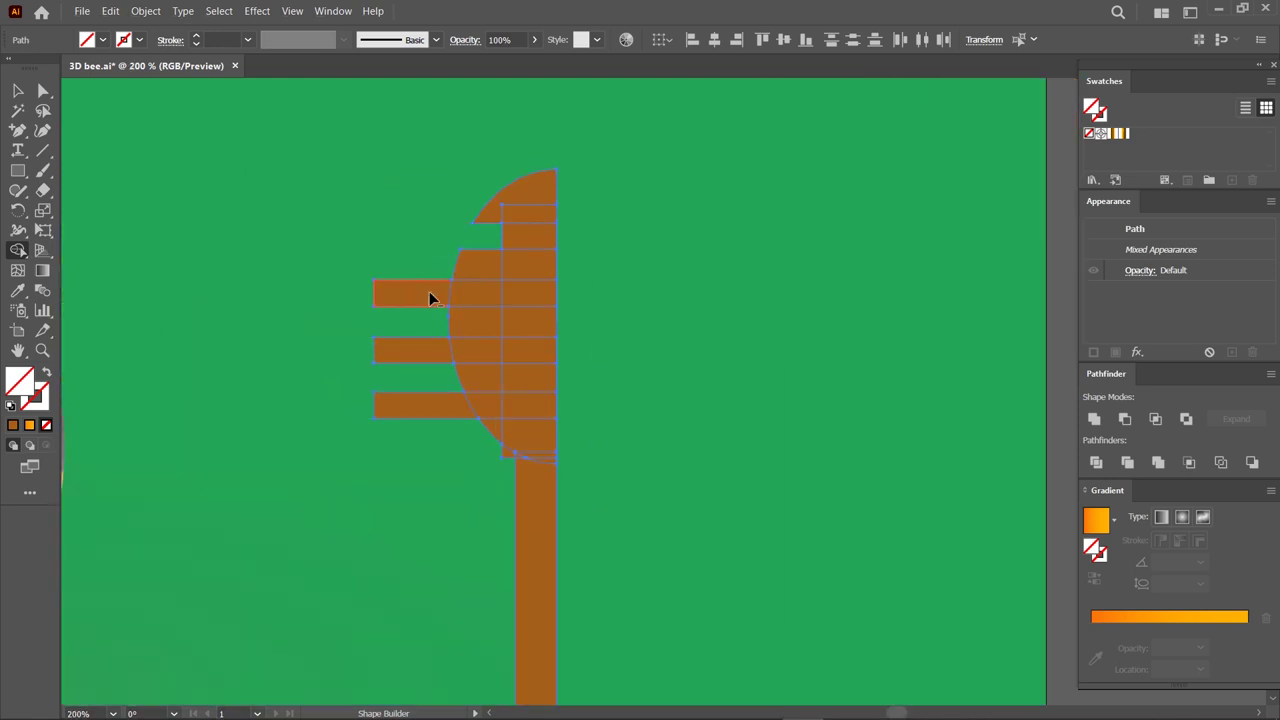
alt+click(440, 353)
alt+click(473, 410)
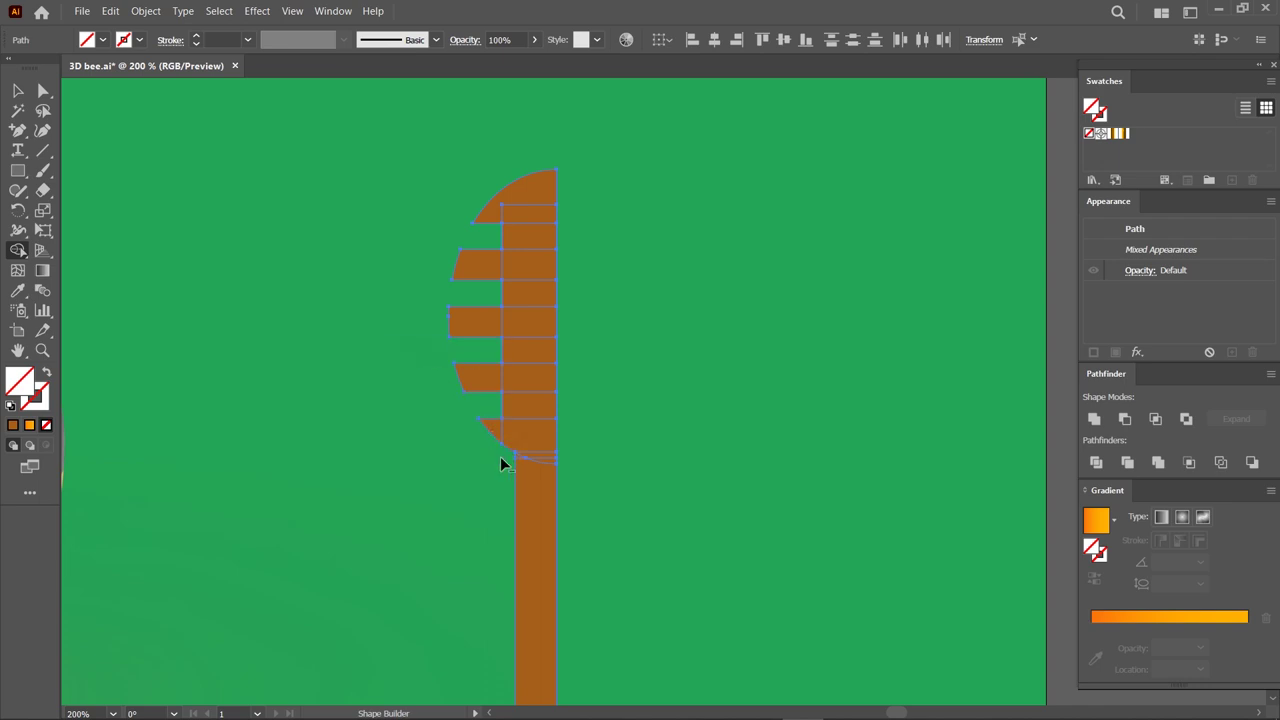
click(18, 90)
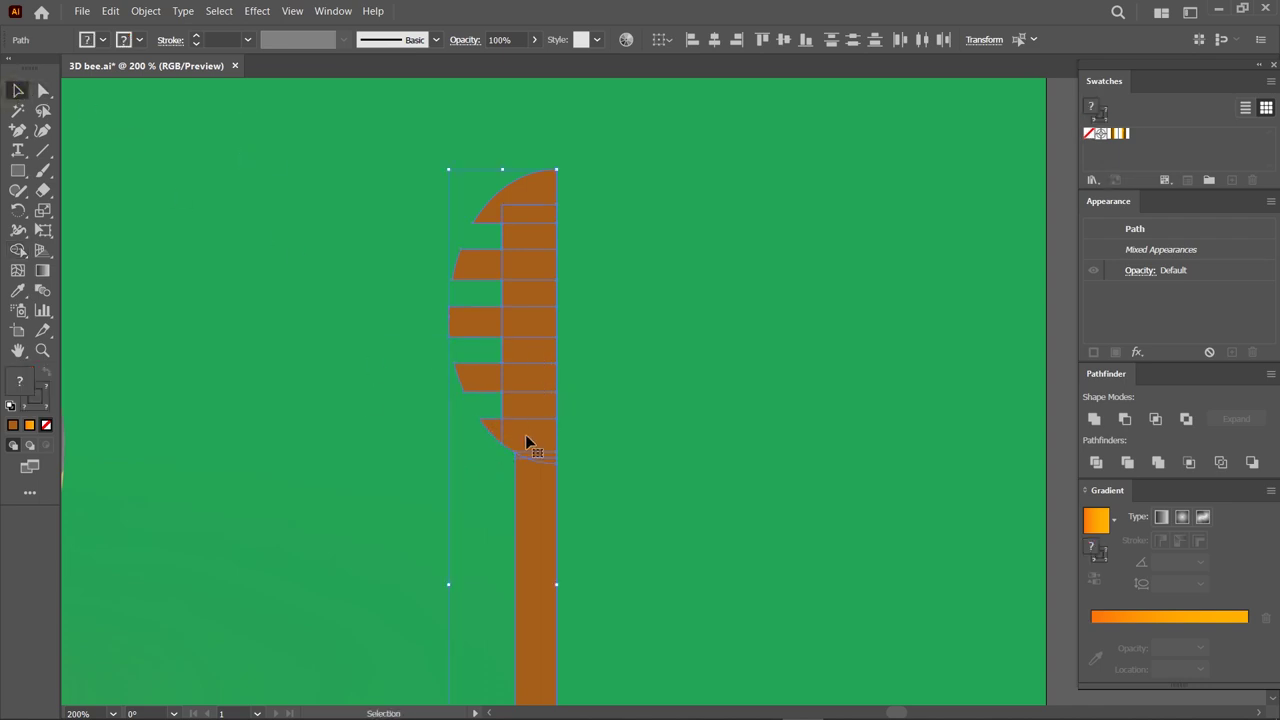
scroll(558, 385, up, 1)
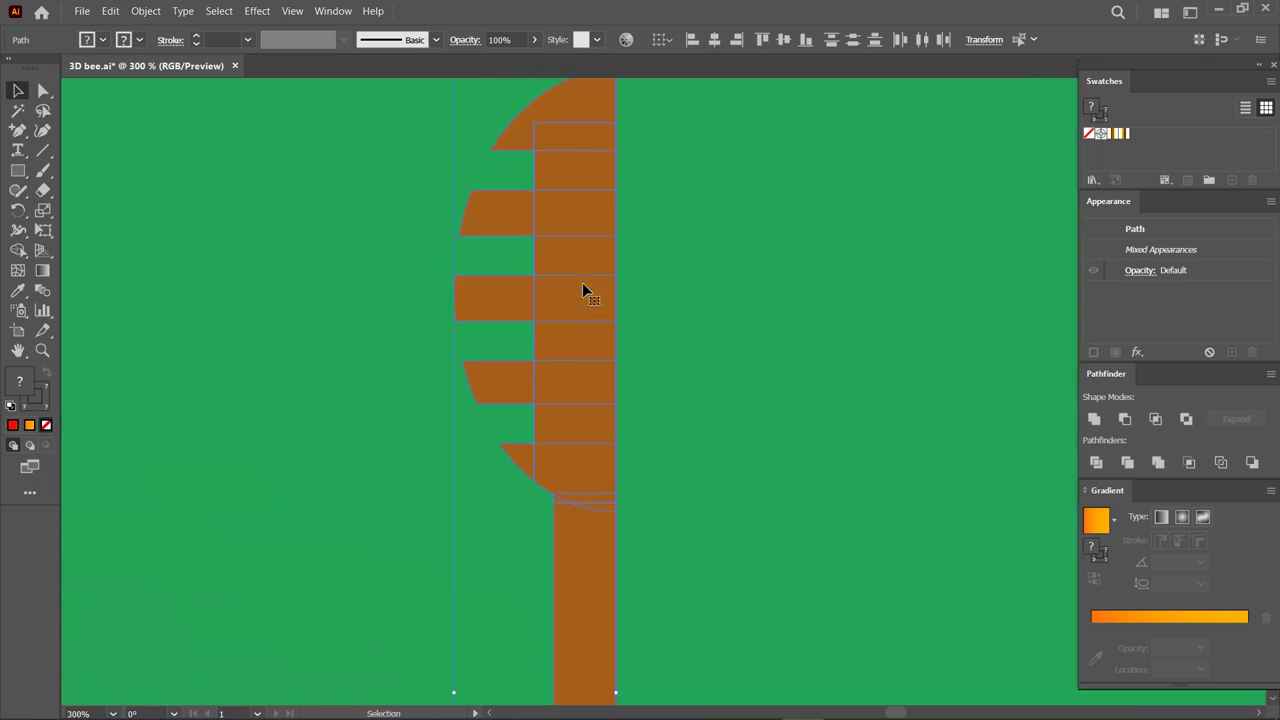
click(659, 289)
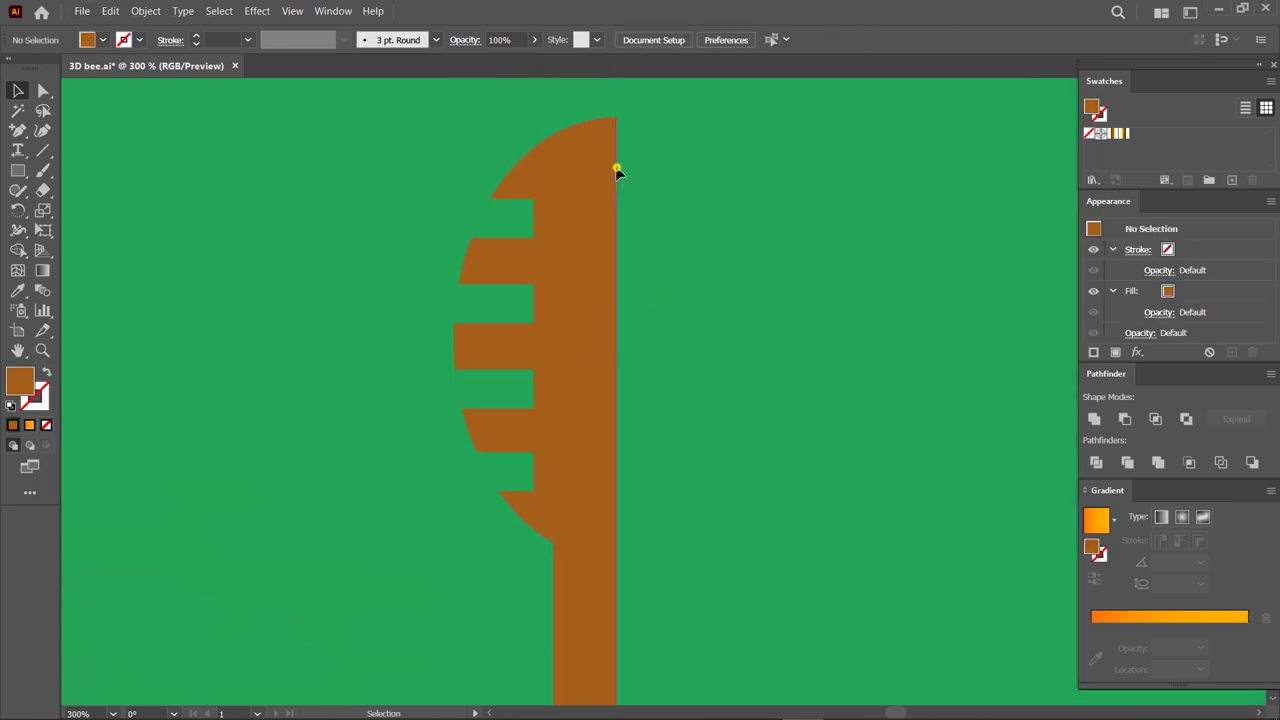
Delete the stray vertical line, unite the dipper pieces, and move the profile up-left.
click(615, 172)
key(Delete)
click(585, 624)
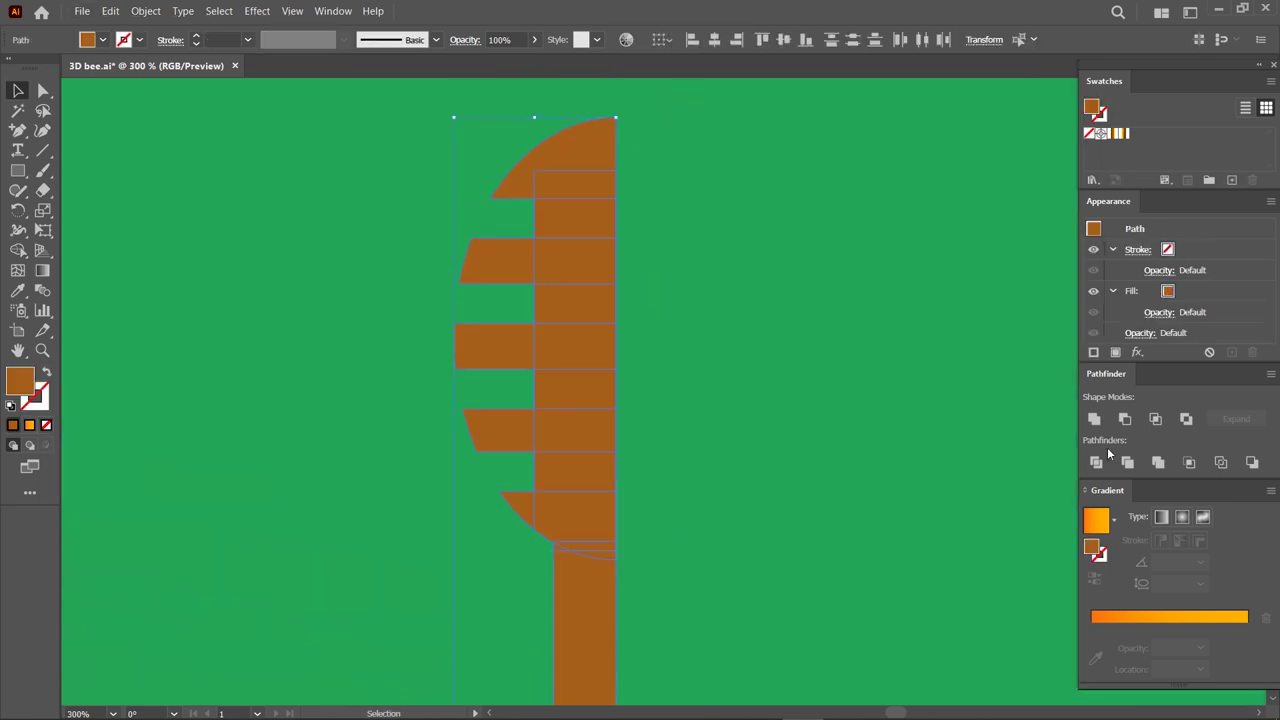
click(1096, 420)
click(708, 421)
scroll(708, 421, down, 2)
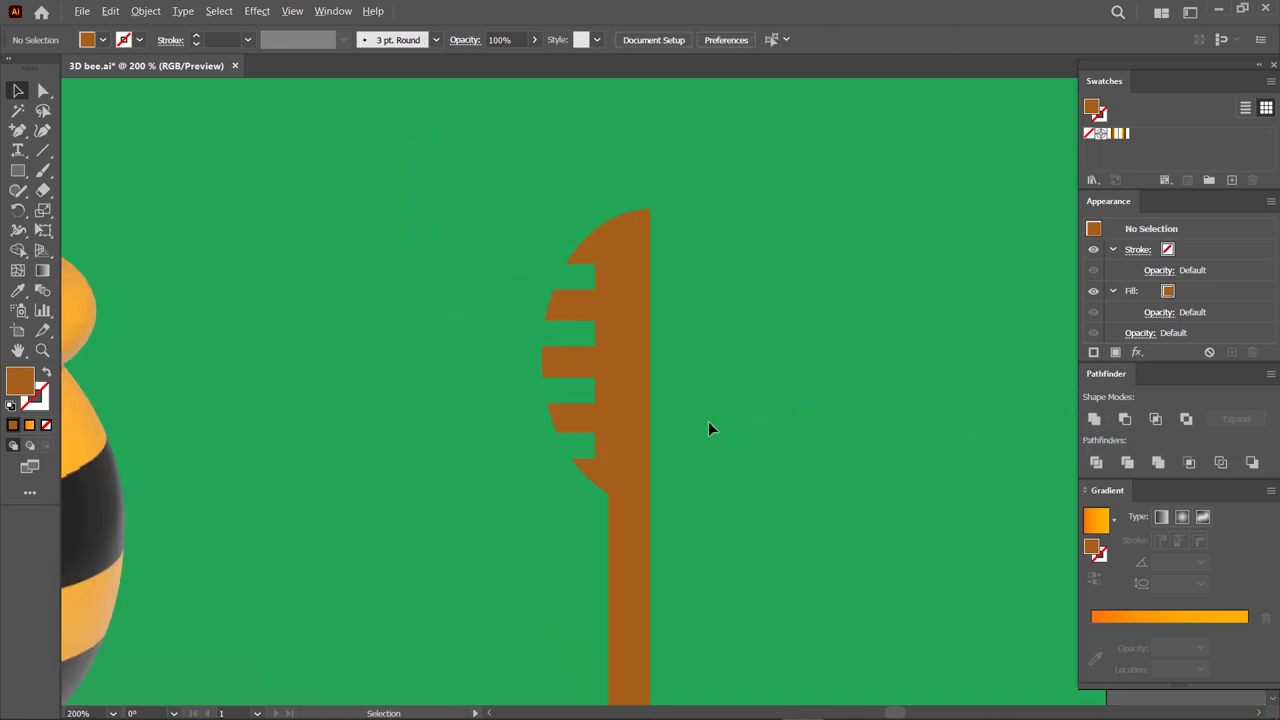
drag(655, 450, 586, 398)
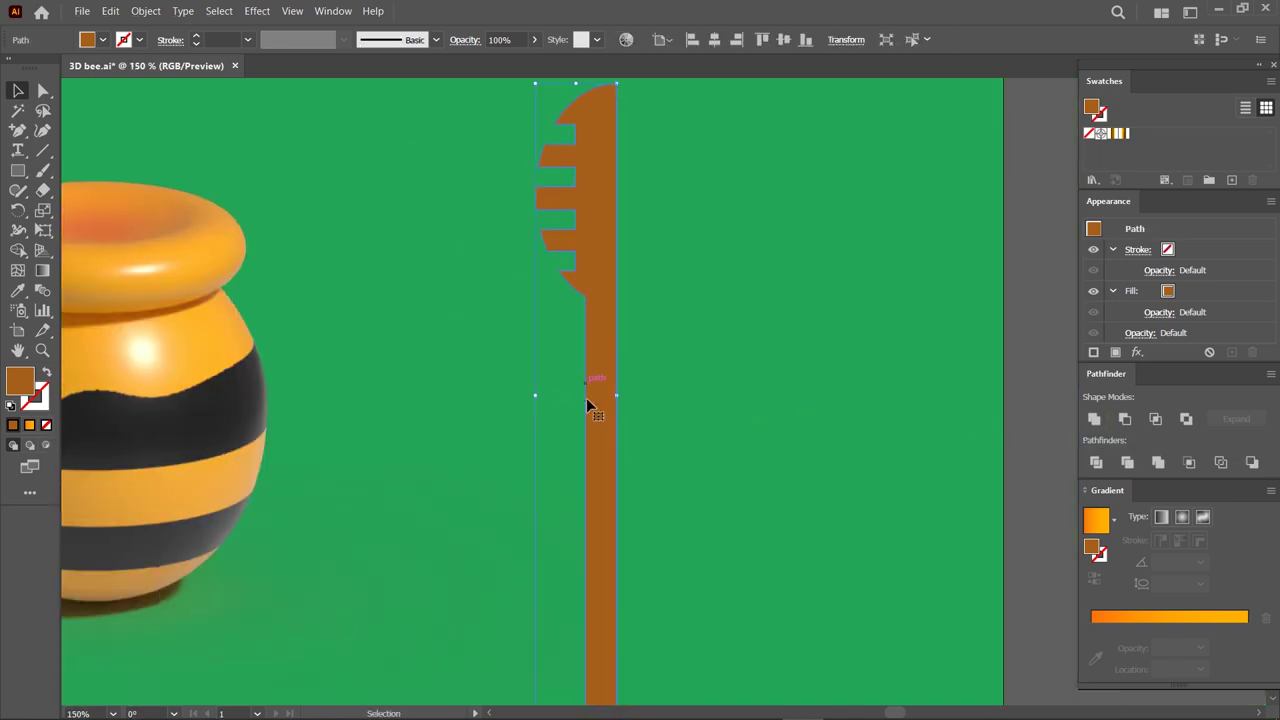
Shorten the handle by raising its bottom anchors and round them to 8 px.
scroll(586, 398, down, 2)
click(42, 90)
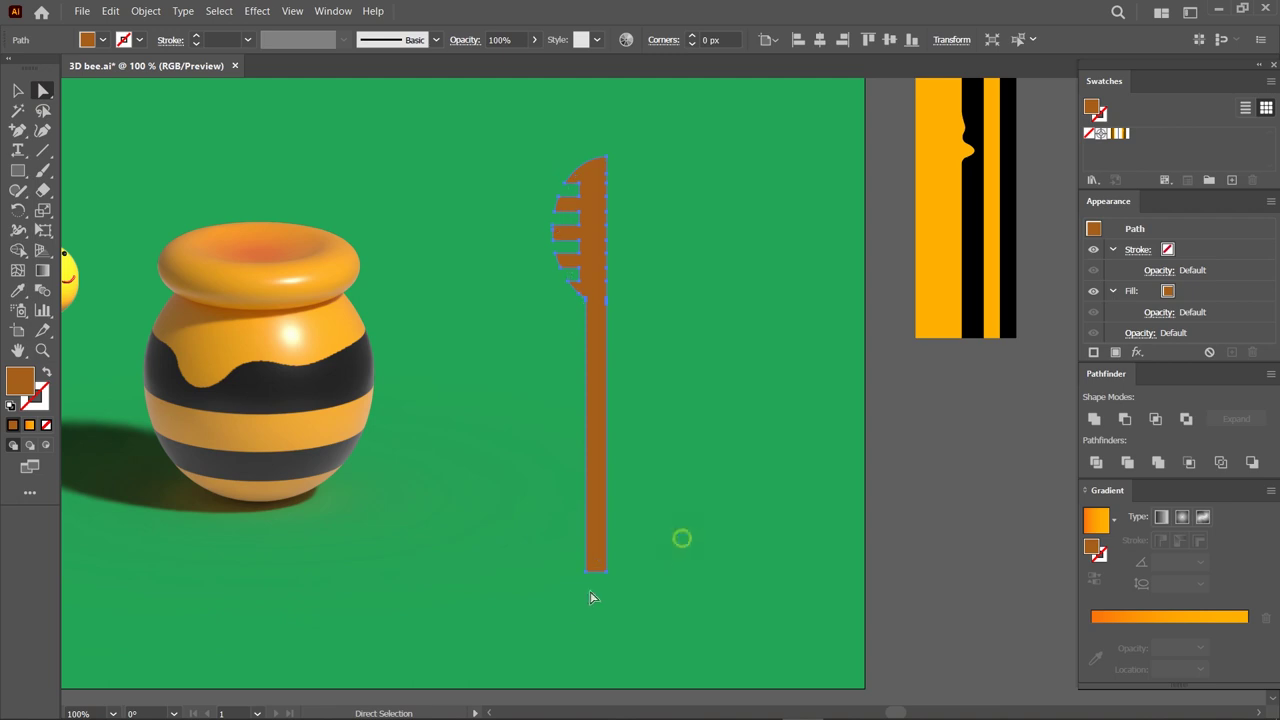
click(596, 570)
drag(588, 576, 582, 495)
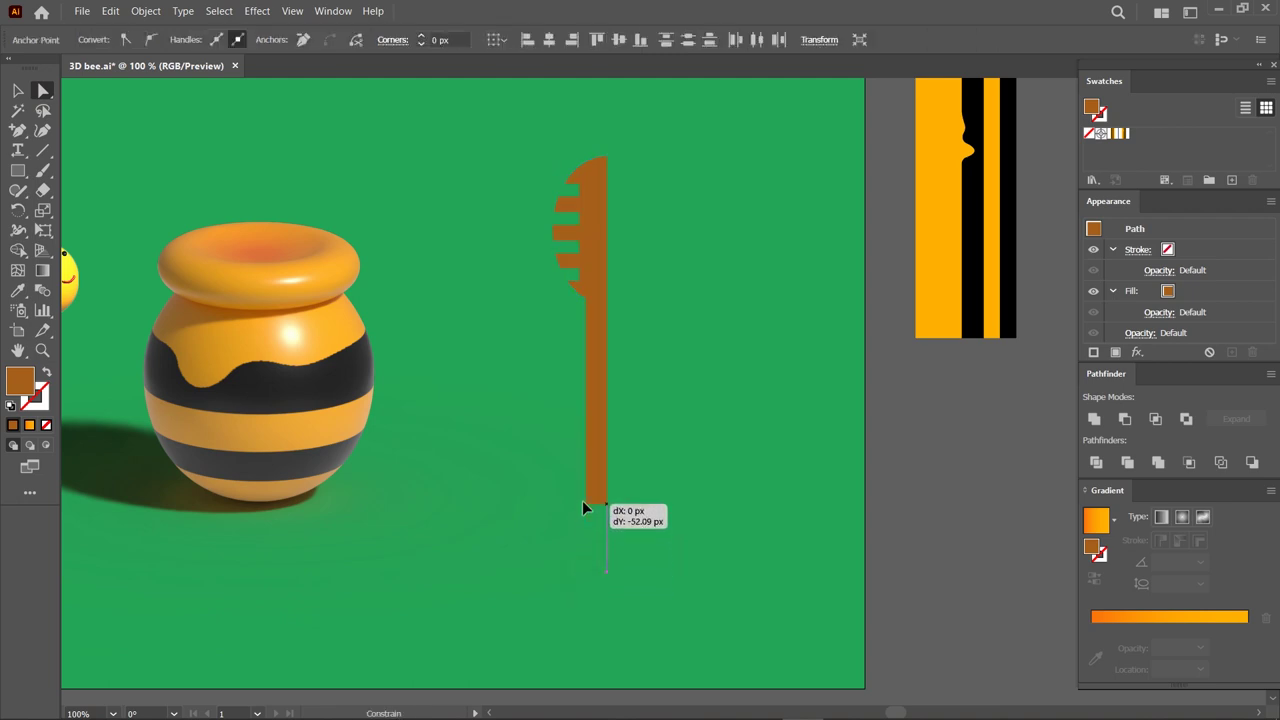
key(ctrl+plus)
drag(603, 488, 611, 467)
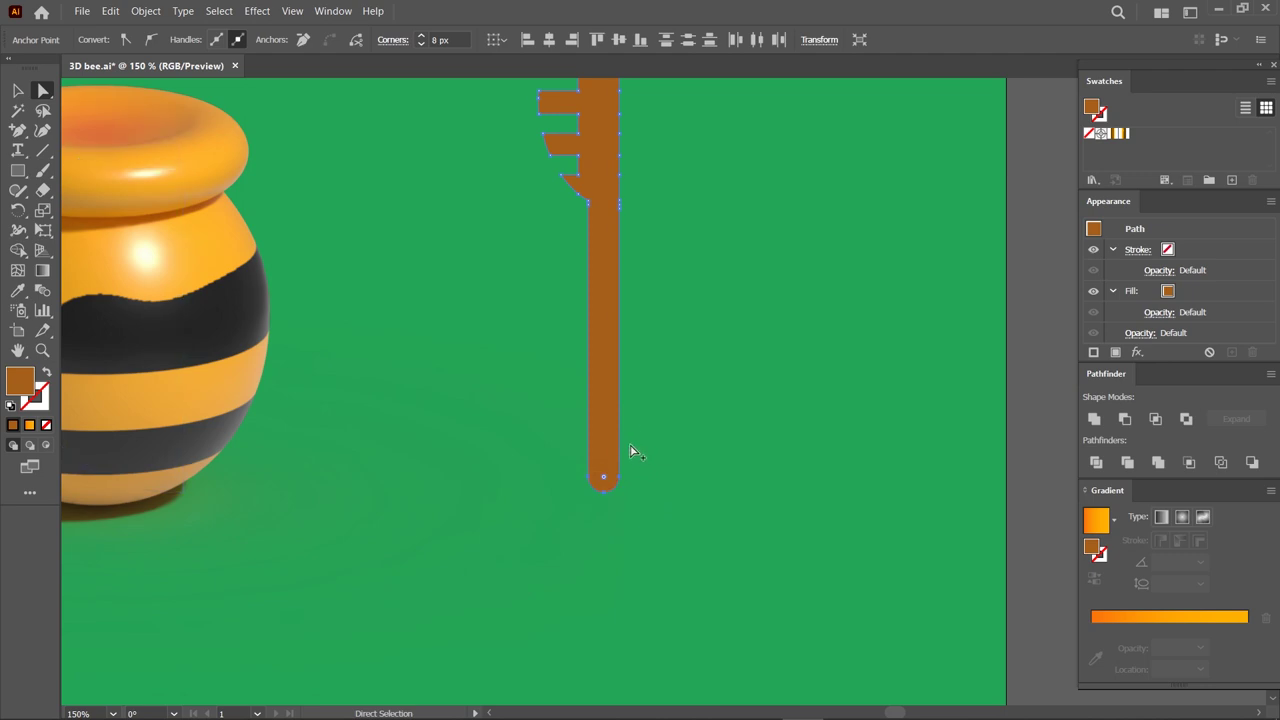
Move the dipper profile down and left beside the honey pot.
scroll(631, 451, up, 1)
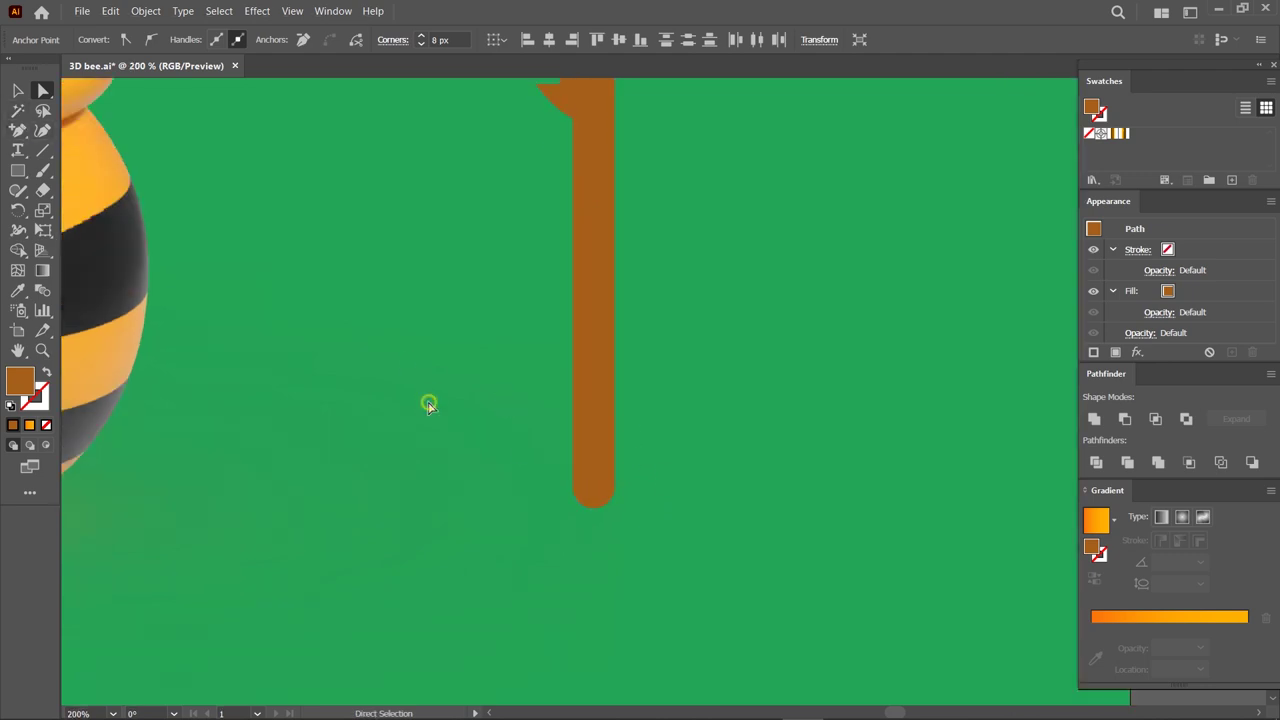
scroll(537, 471, down, 1)
click(583, 251)
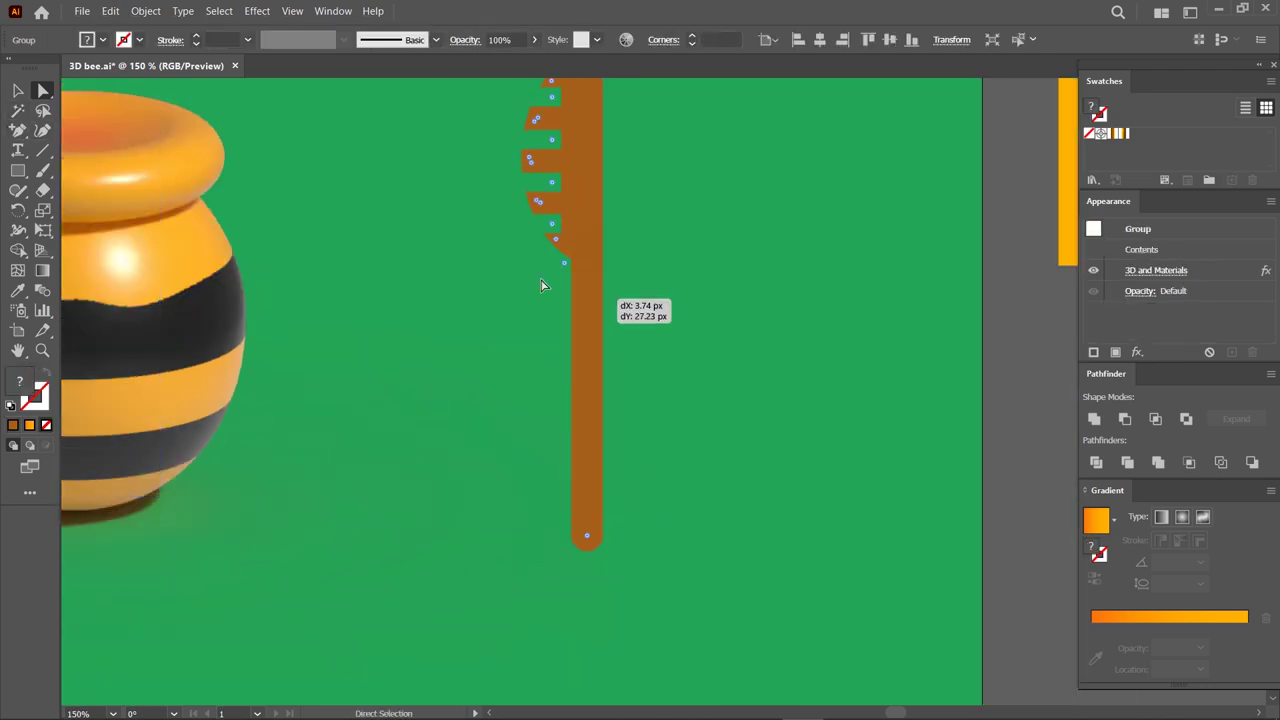
click(18, 90)
drag(555, 245, 461, 375)
click(334, 11)
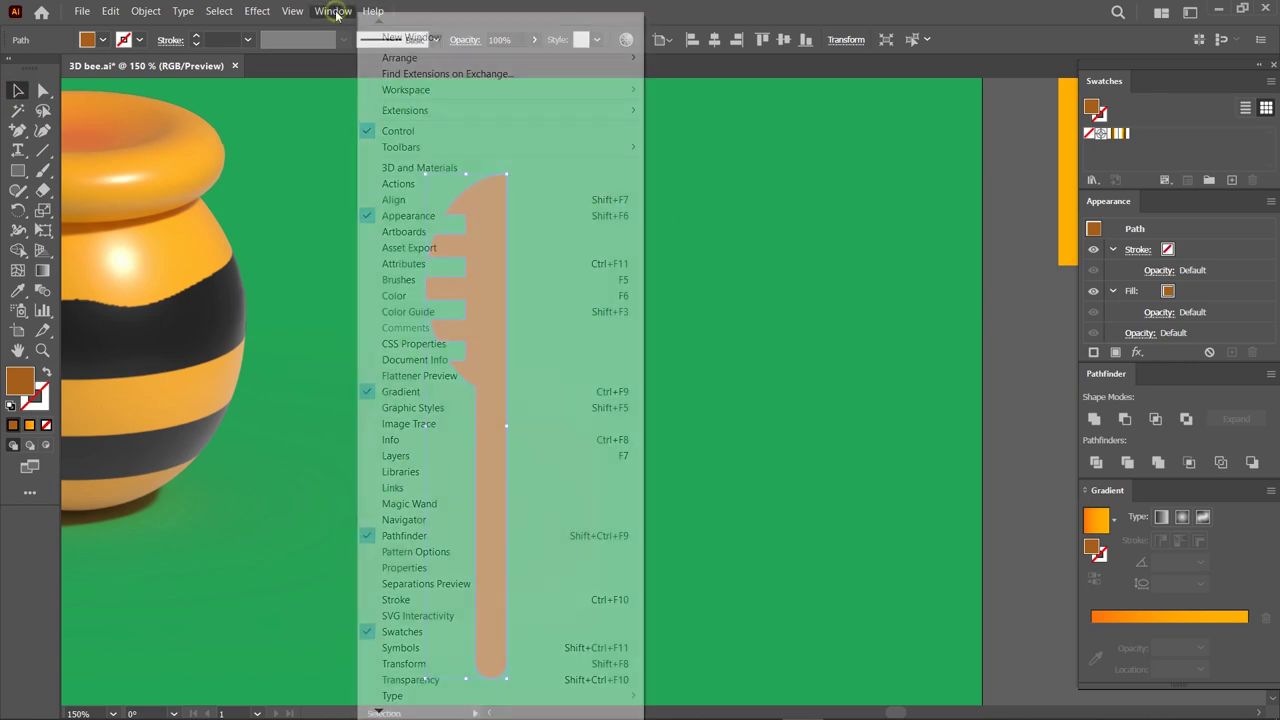
Revolve the dipper profile in 3D and Materials with the offset set to Right Edge.
click(481, 166)
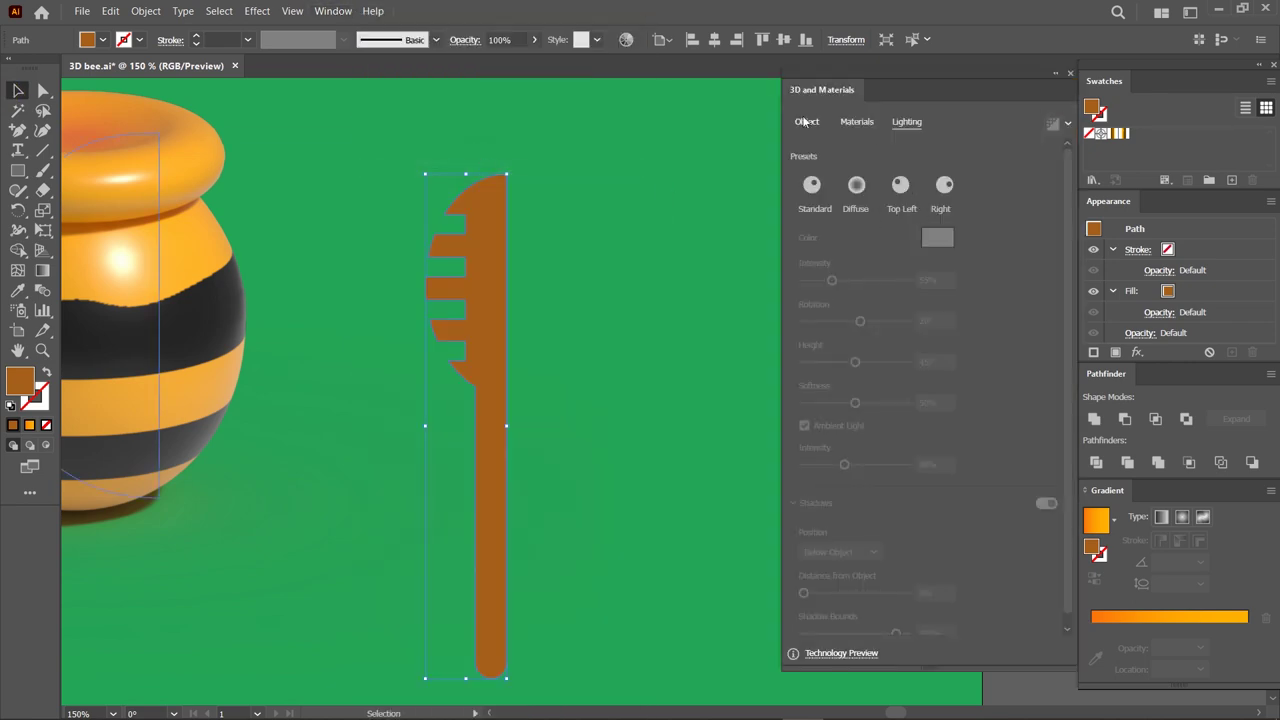
click(805, 121)
click(901, 185)
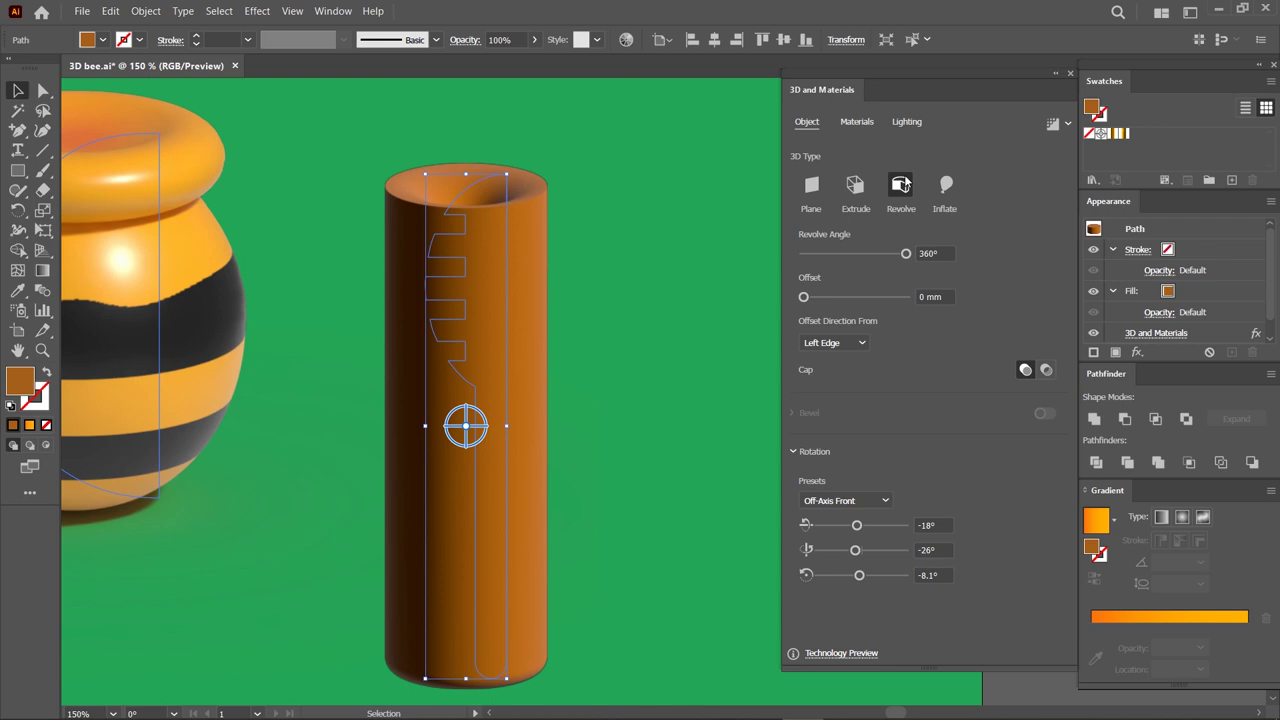
click(836, 345)
click(835, 381)
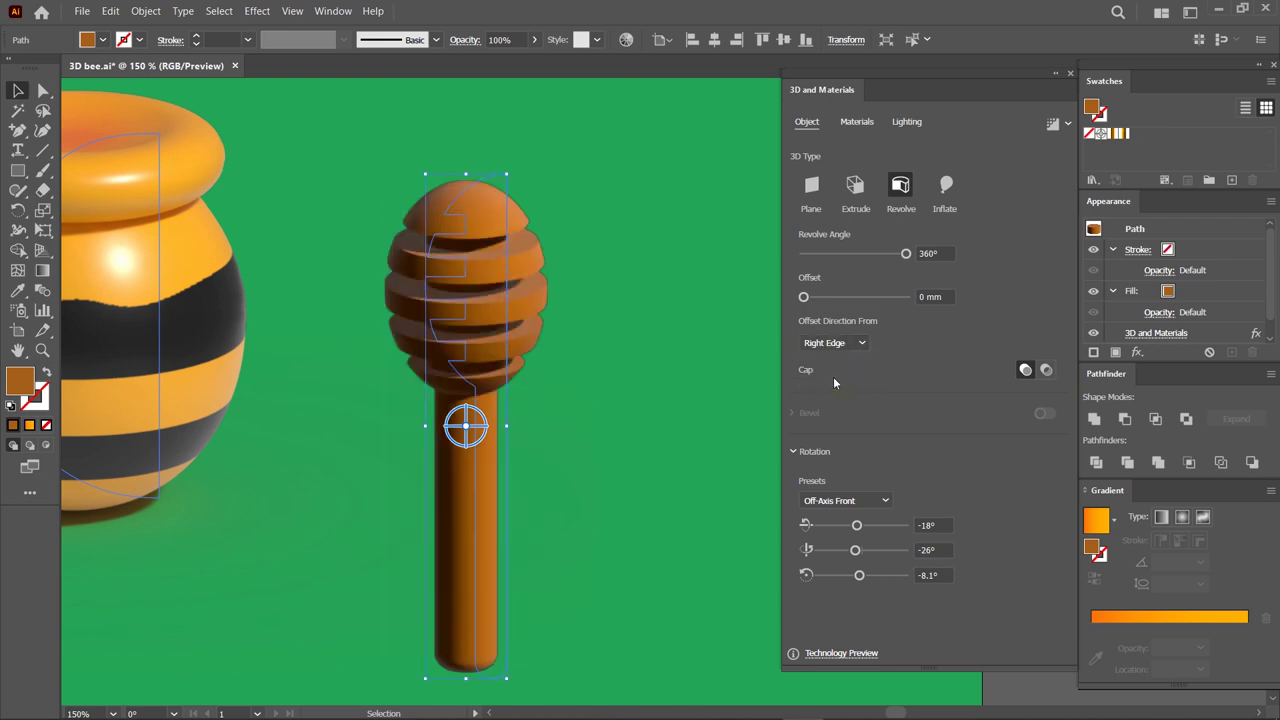
Widen the dipper's neck by moving its corner anchor outward with Direct Selection.
drag(473, 283, 448, 256)
scroll(450, 265, down, 2)
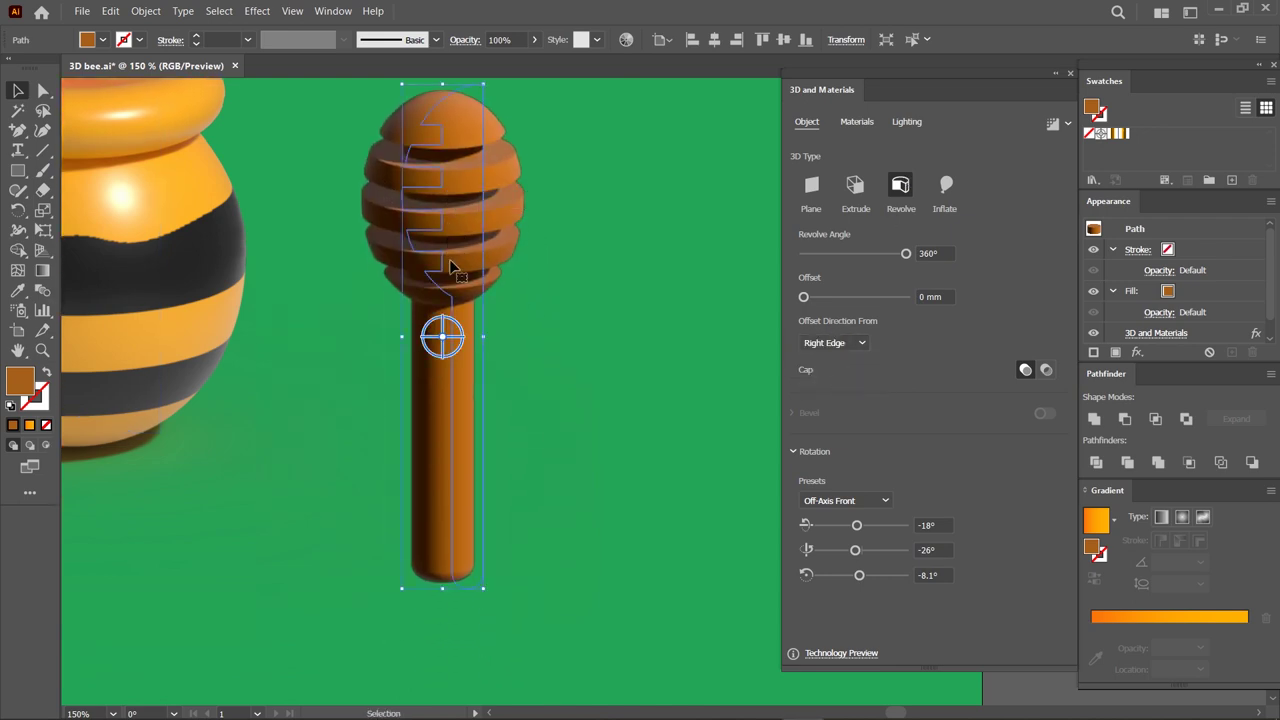
click(42, 90)
scroll(448, 294, up, 2)
scroll(477, 306, up, 2)
scroll(488, 290, up, 1)
click(487, 287)
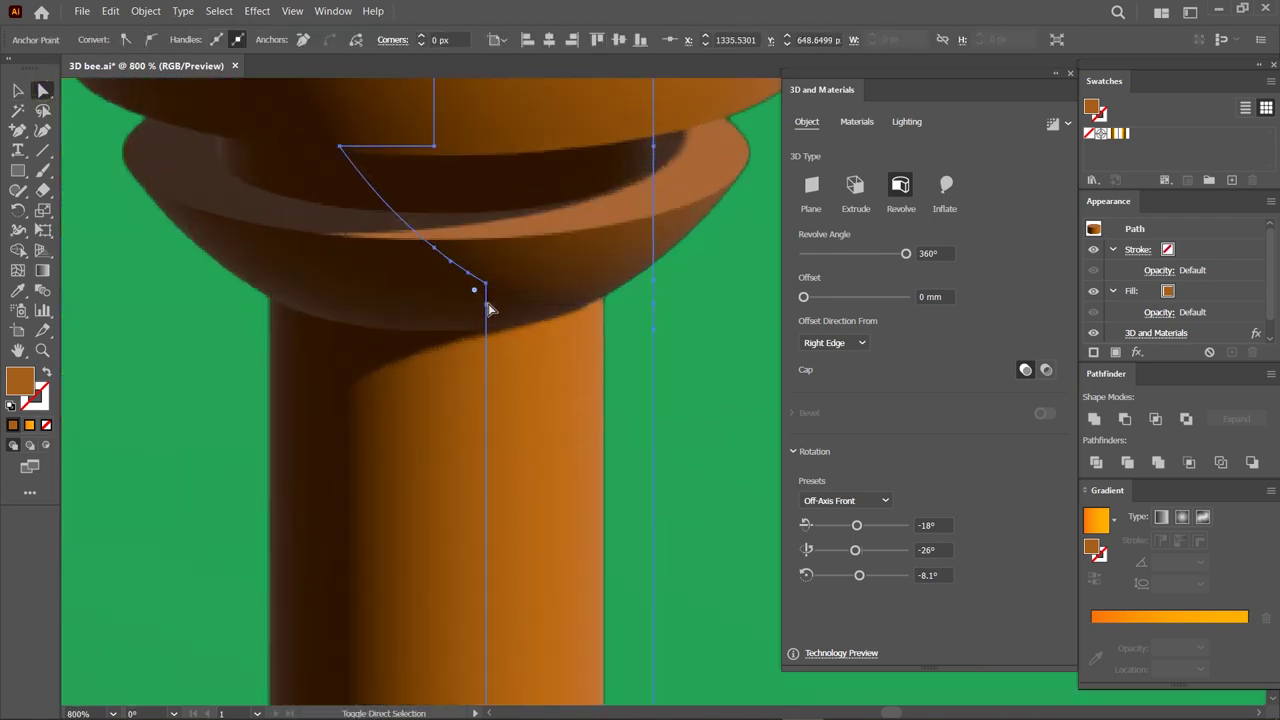
drag(487, 306, 531, 301)
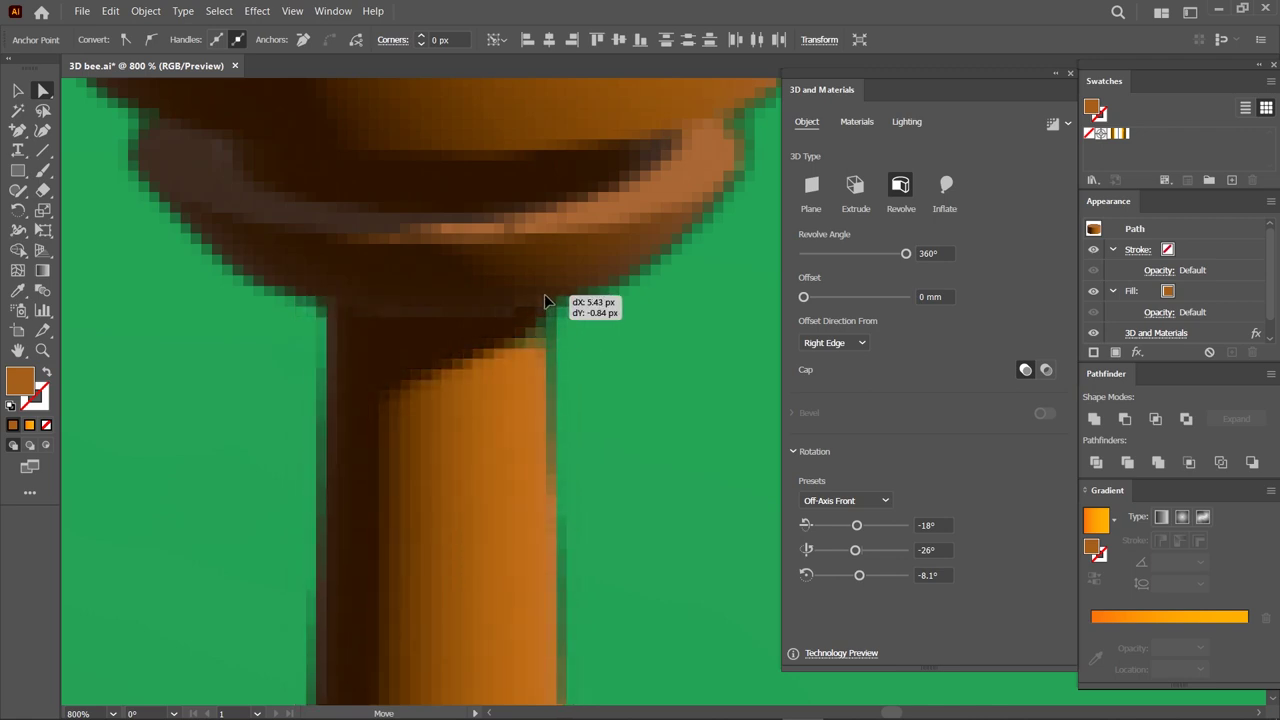
drag(531, 301, 562, 278)
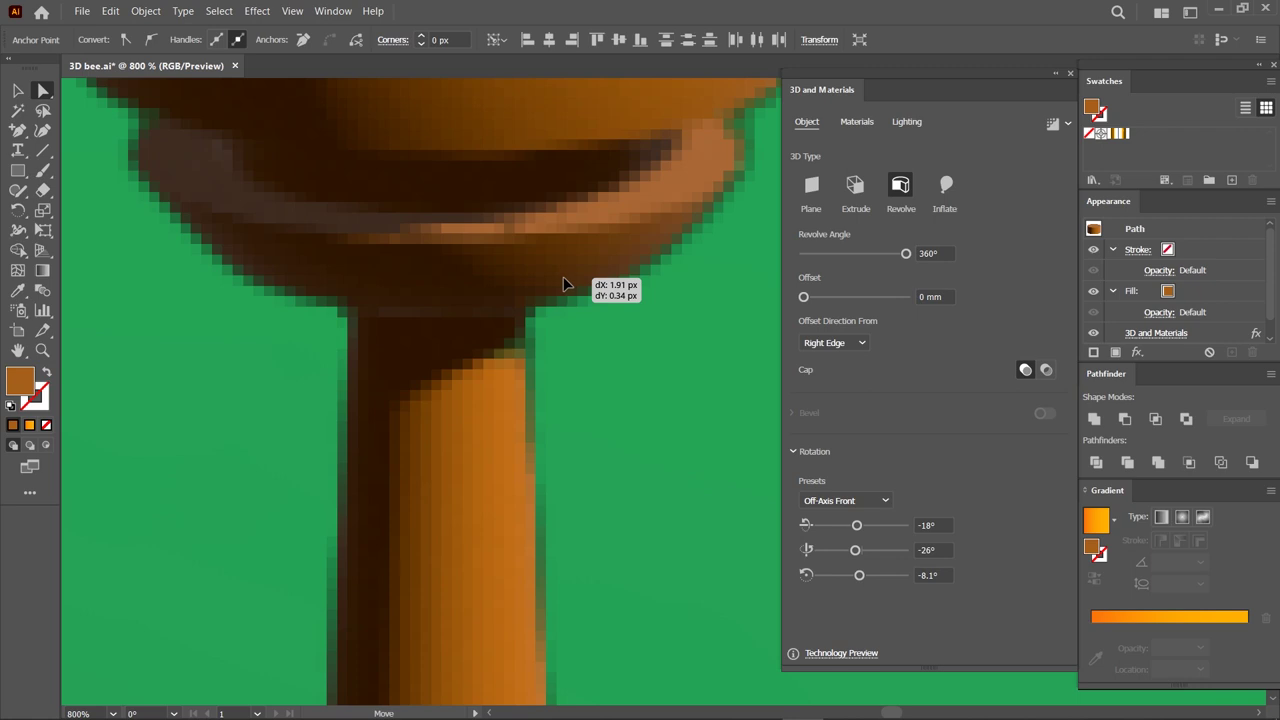
scroll(499, 314, down, 3)
scroll(471, 323, down, 1)
scroll(440, 345, down, 1)
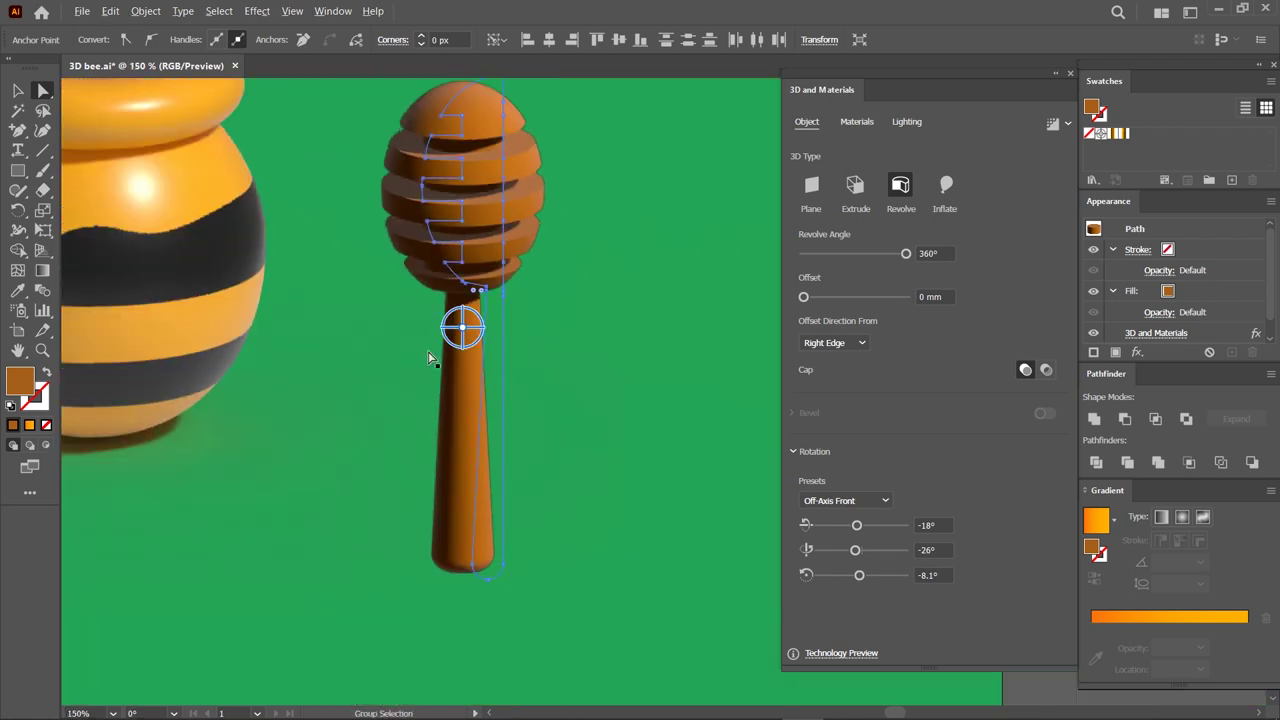
click(42, 130)
Bulge the stick outline outward and lower its bottom to lengthen the handle.
click(471, 424)
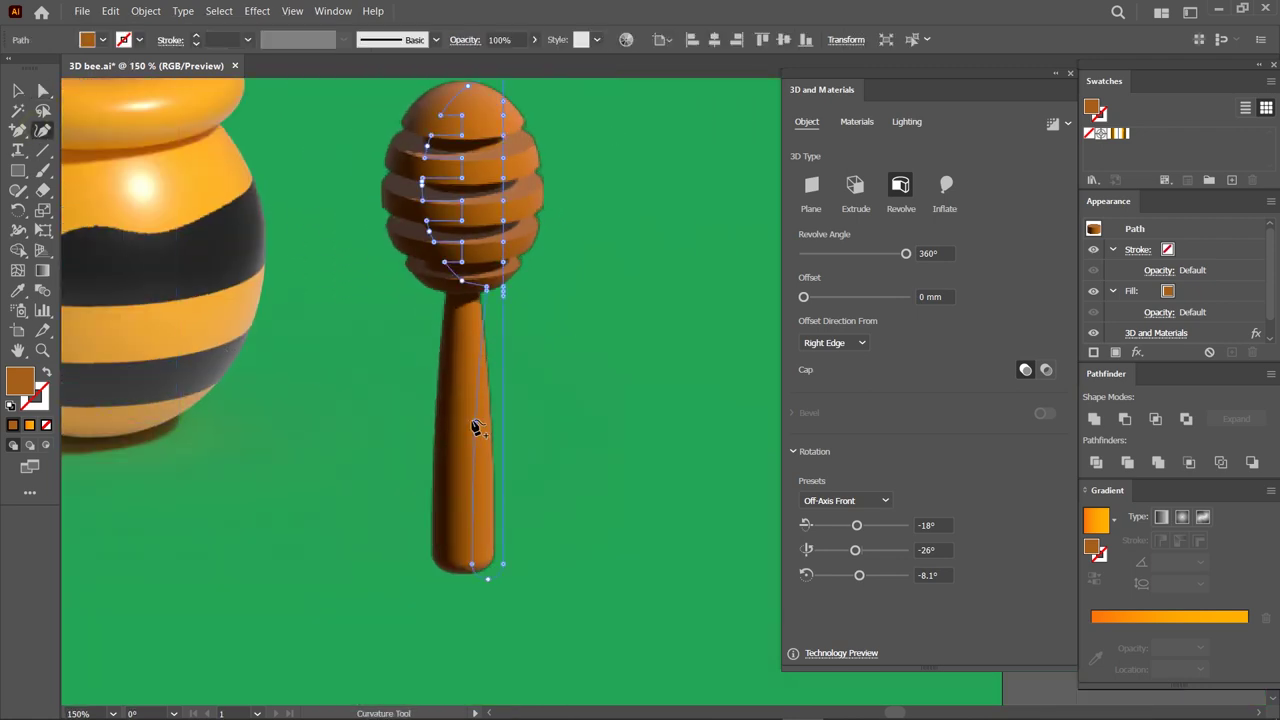
drag(471, 424, 466, 420)
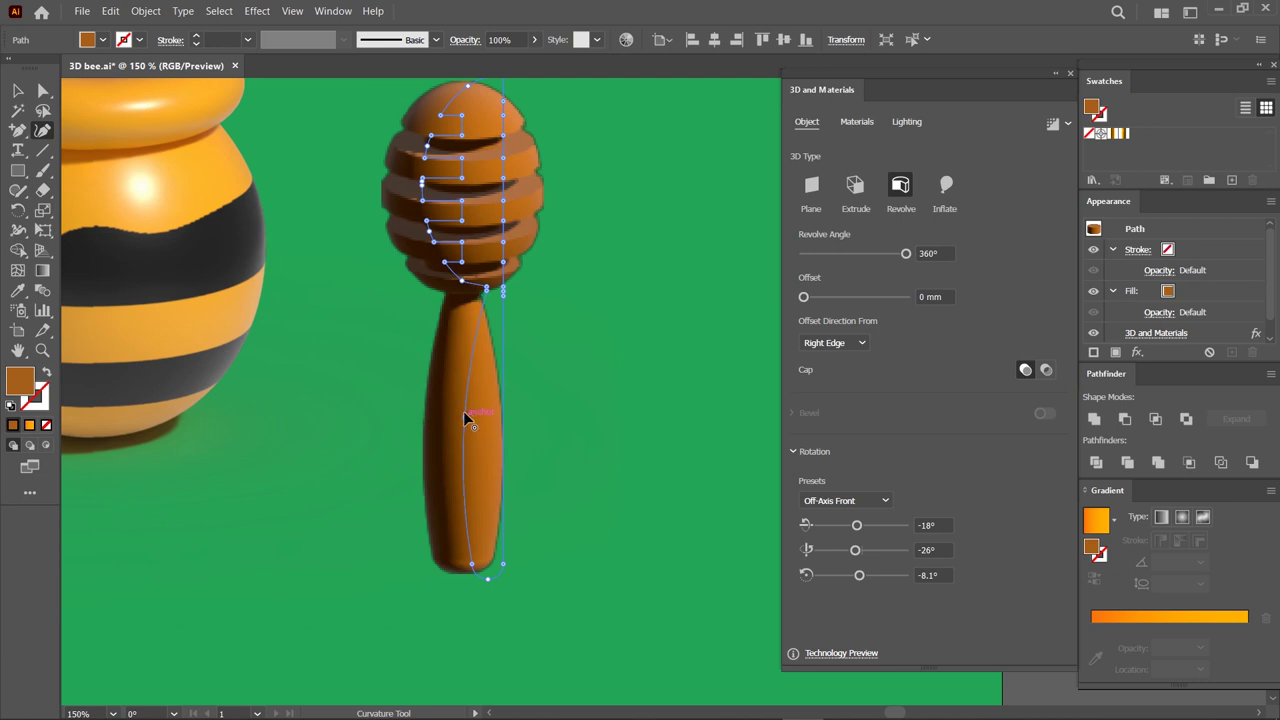
drag(468, 566, 507, 573)
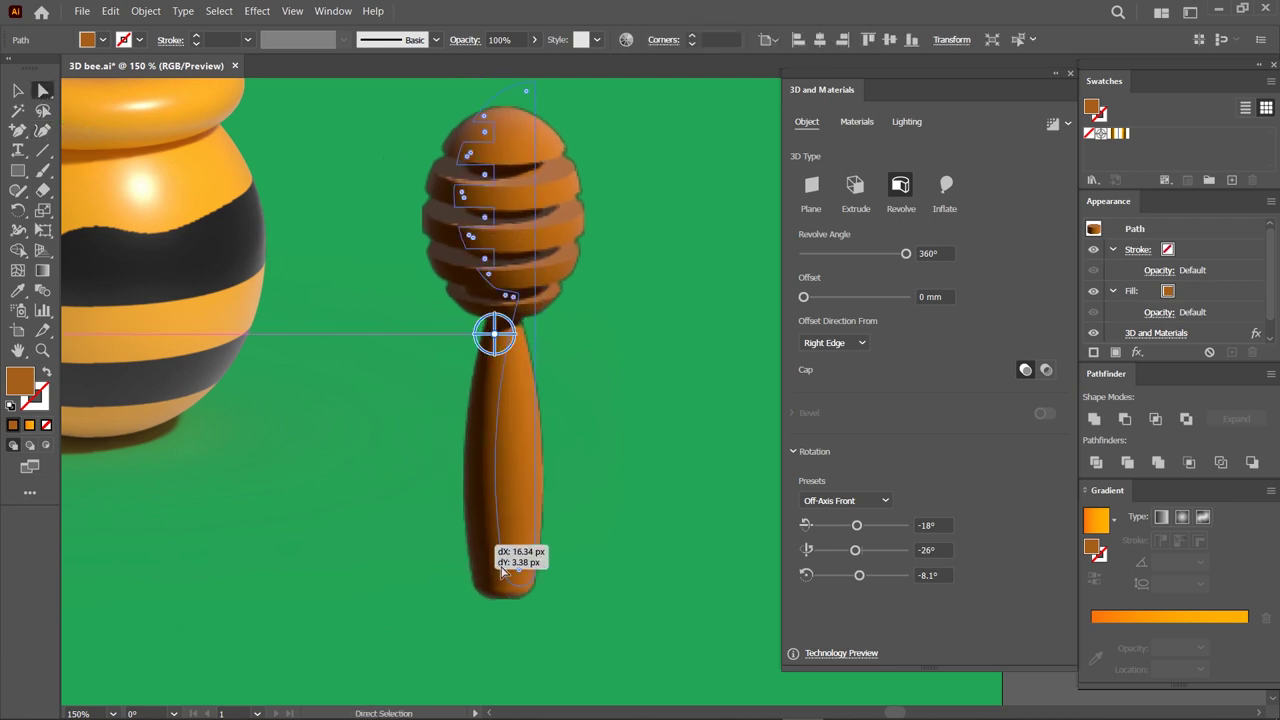
click(482, 570)
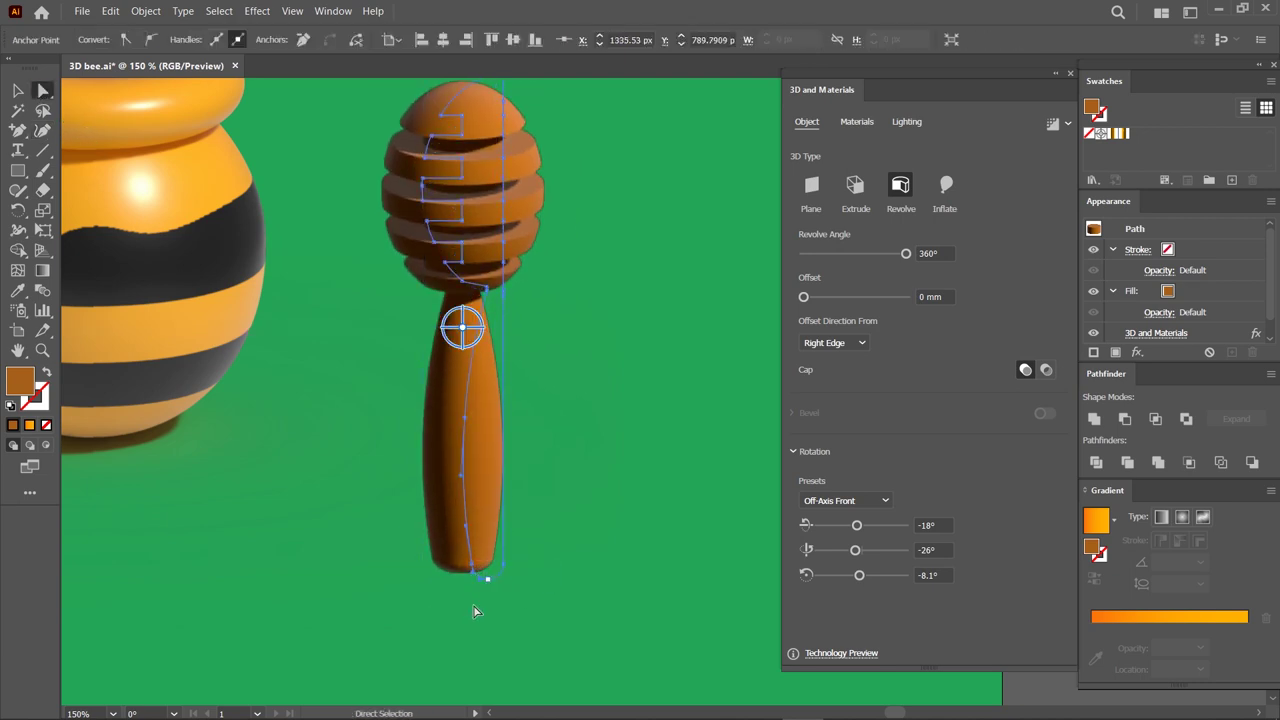
scroll(482, 578, up, 3)
drag(514, 540, 562, 492)
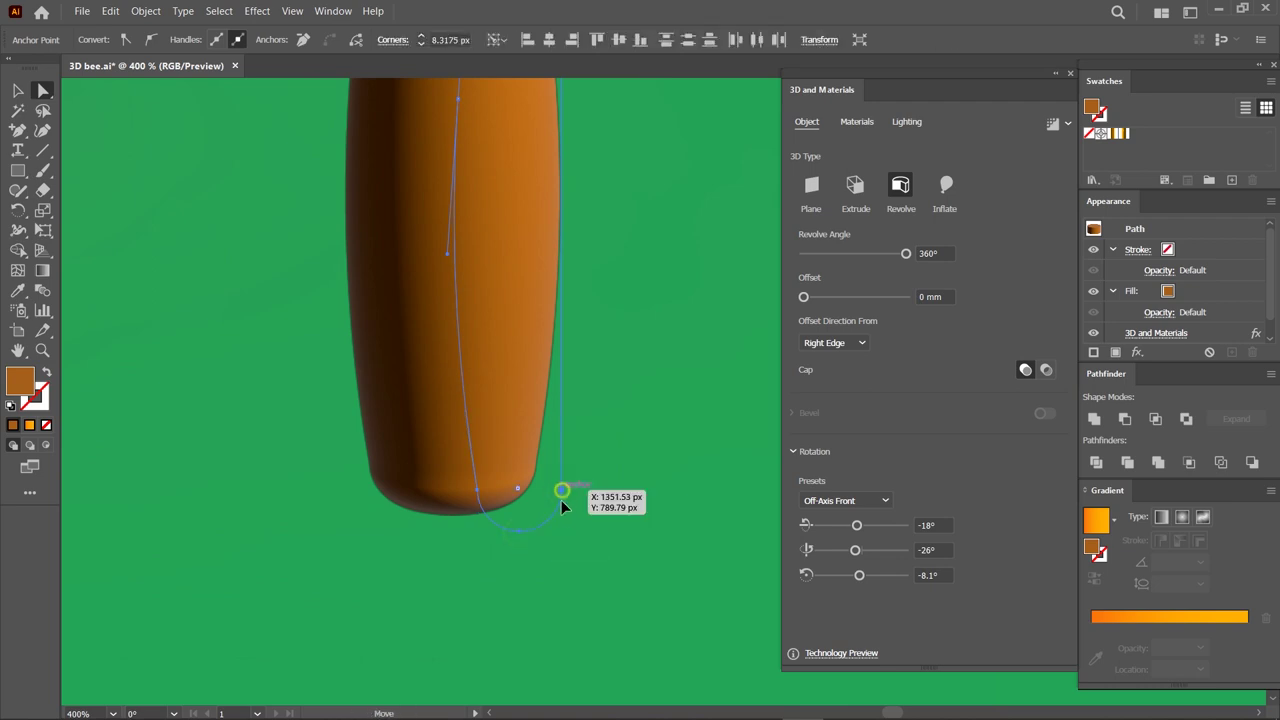
drag(562, 503, 555, 635)
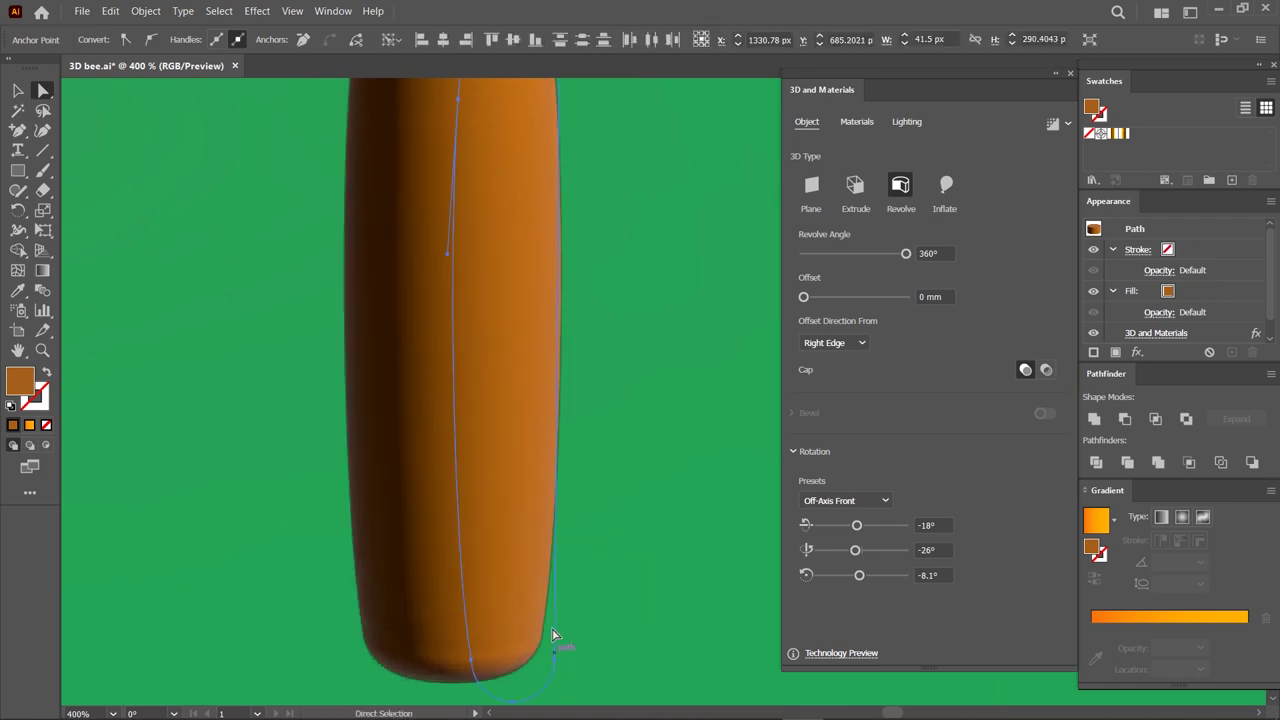
Reshape the stick's bottom anchor and tip curve into a narrower rounded tip.
click(474, 566)
mouse_move(474, 566)
mouse_down()
mouse_move(515, 614)
mouse_move(534, 610)
mouse_up()
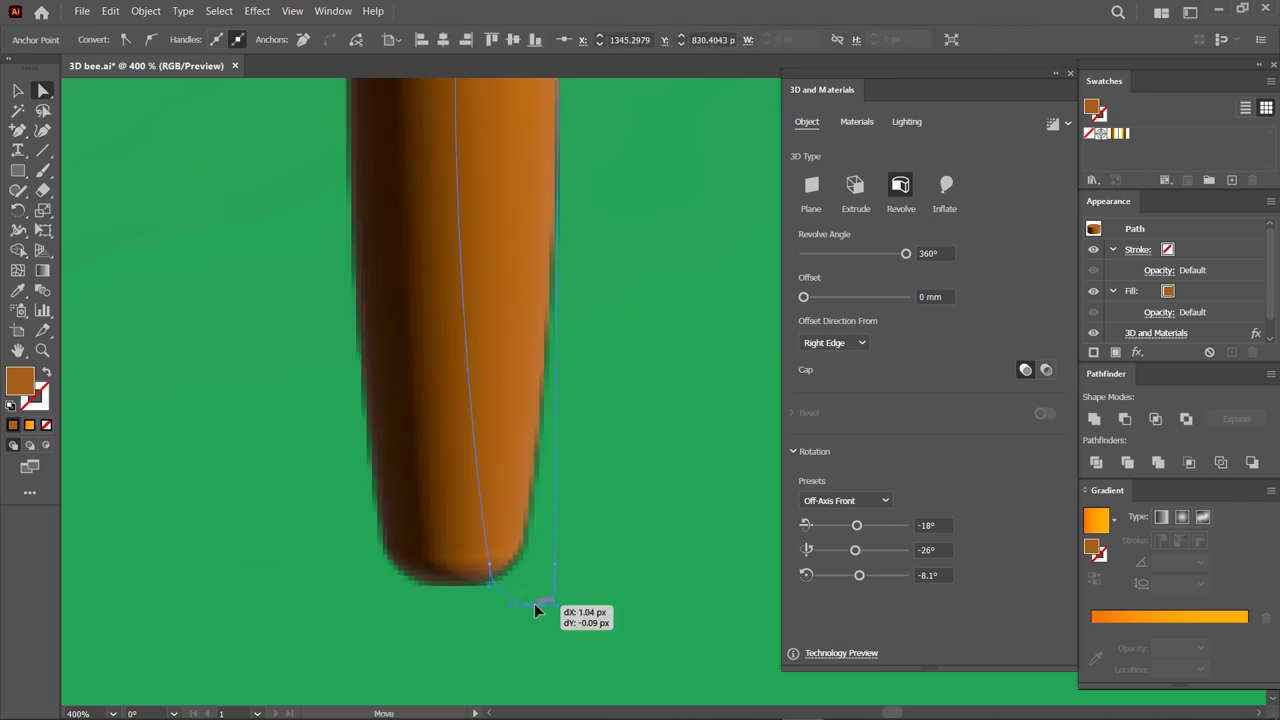
drag(534, 610, 503, 590)
scroll(502, 581, up, 2)
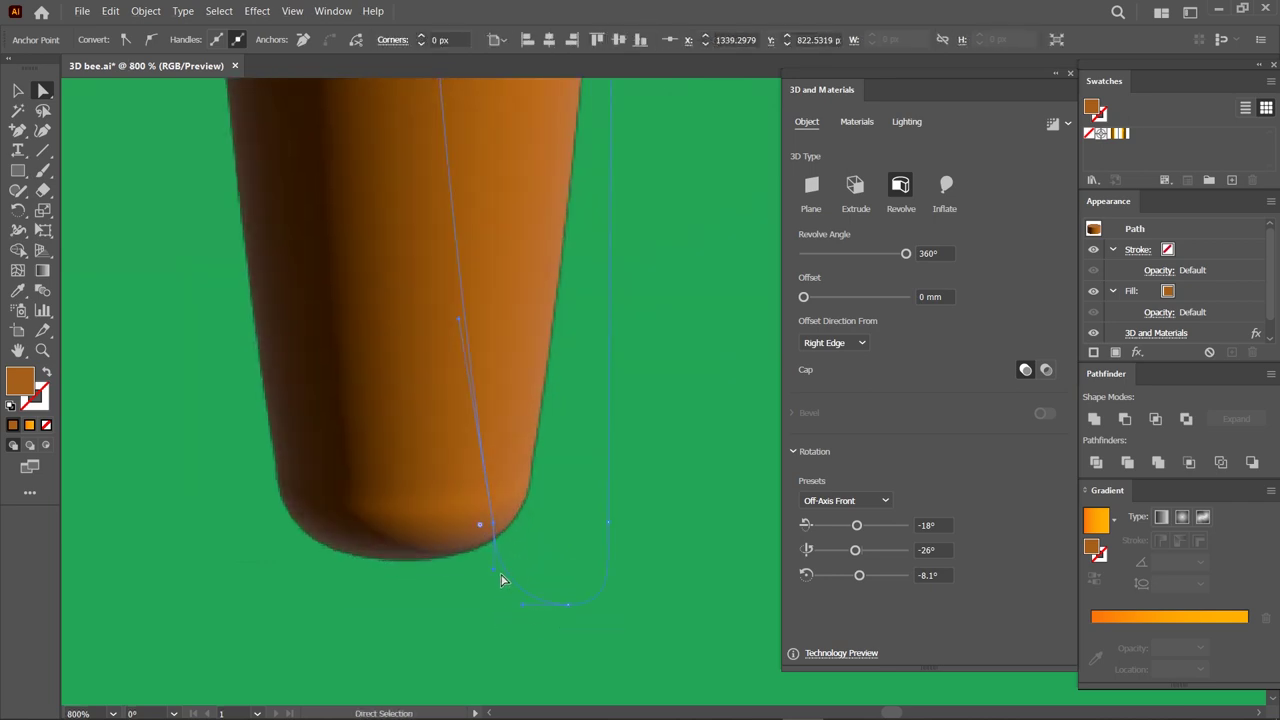
click(500, 564)
drag(494, 542, 491, 524)
drag(468, 440, 478, 441)
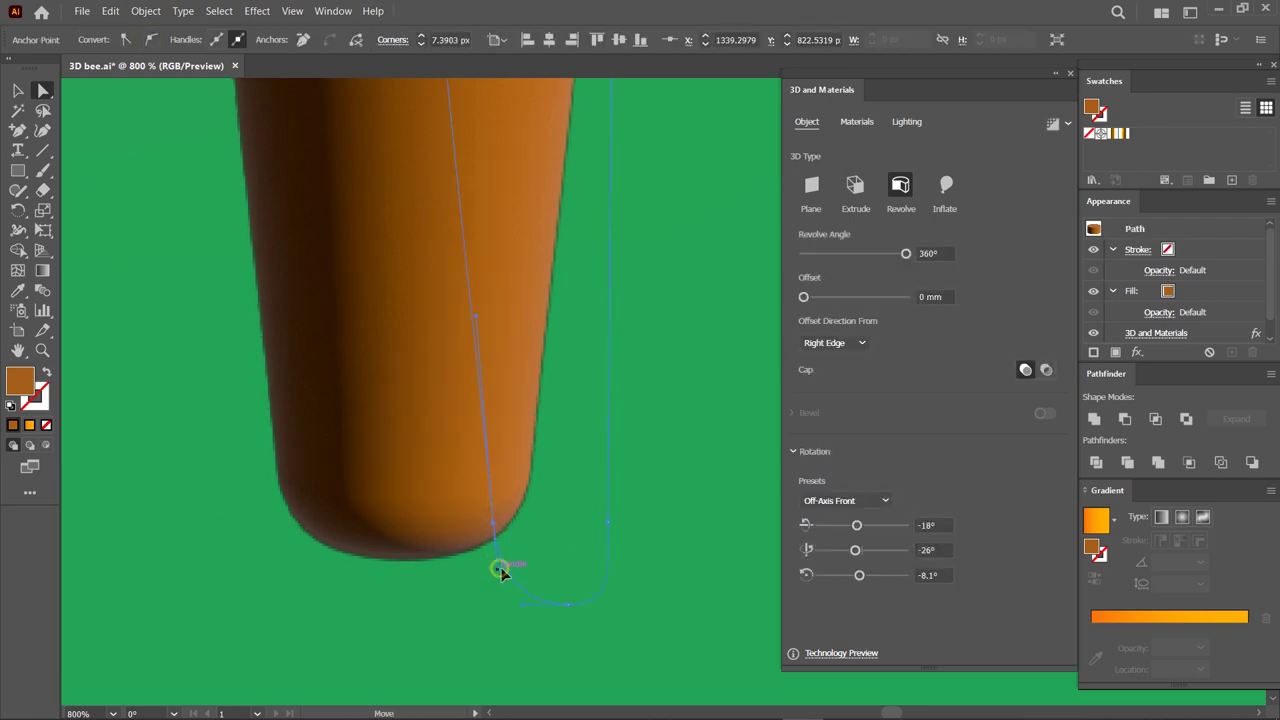
click(569, 605)
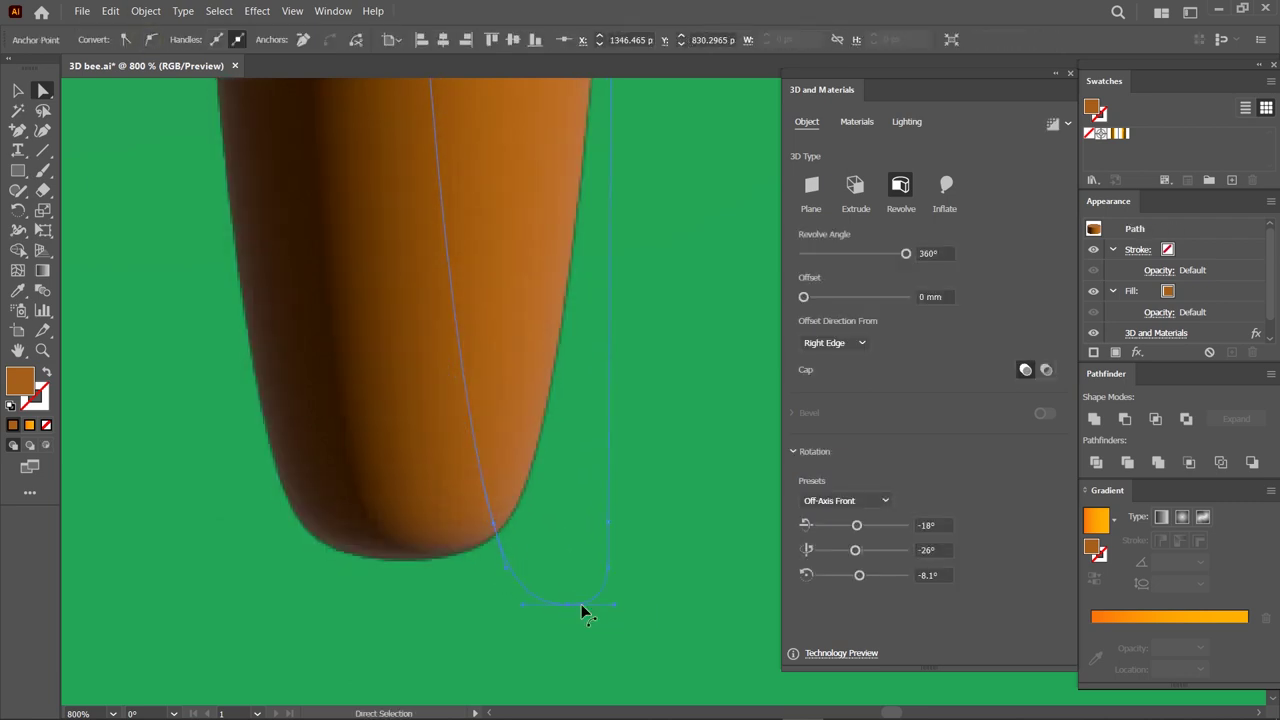
drag(616, 610, 614, 608)
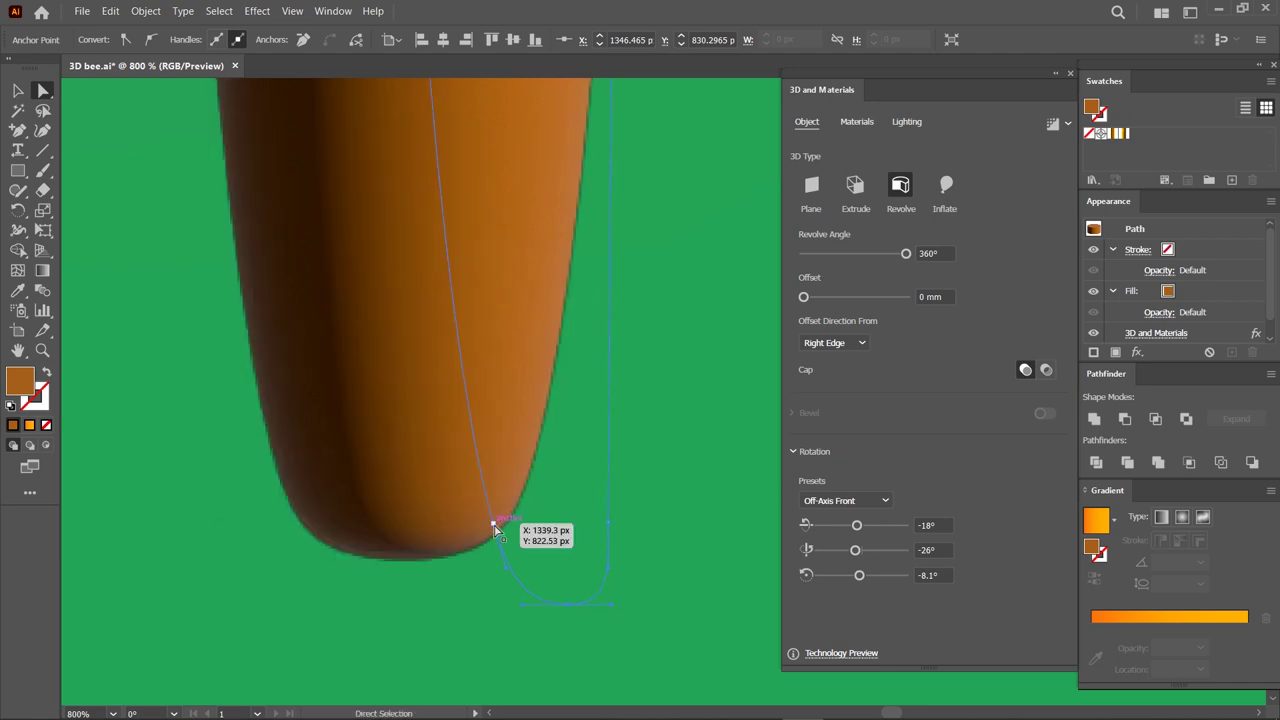
drag(496, 530, 507, 529)
key(ctrl+0)
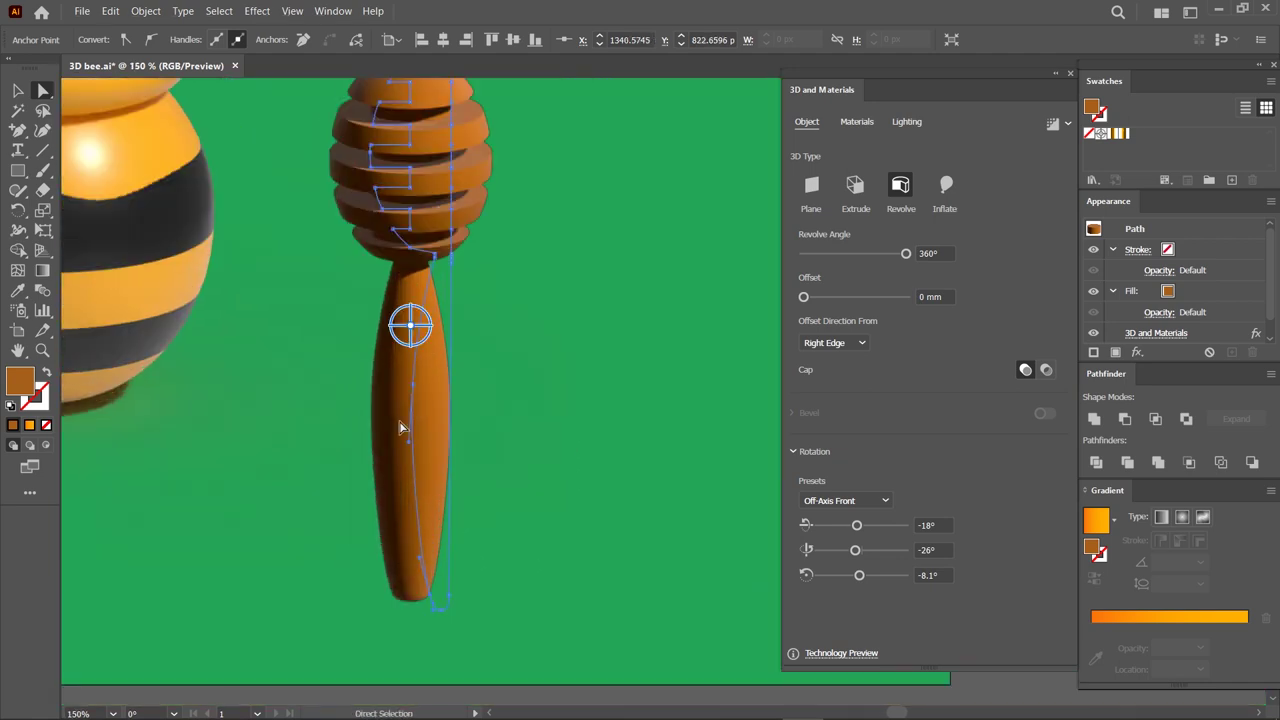
Refine the profile path near the handle bottom so the stick tapers cleanly.
drag(413, 388, 418, 392)
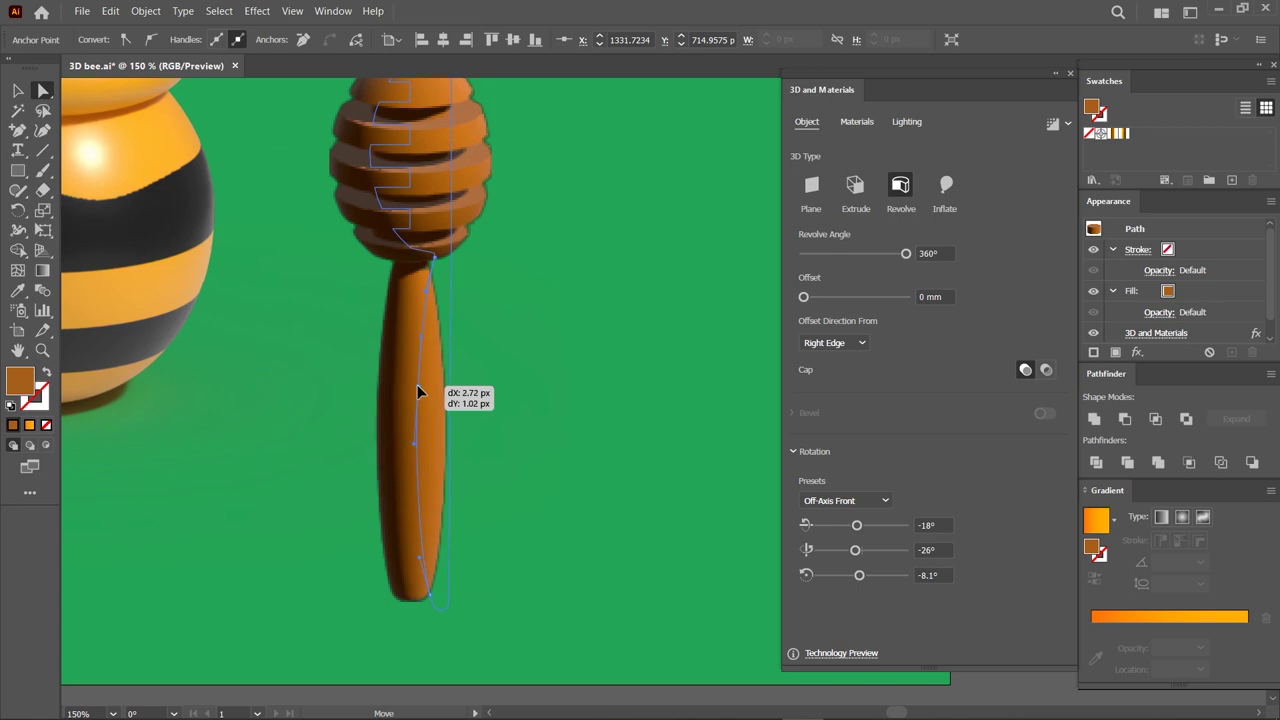
scroll(440, 627, up, 4)
drag(414, 506, 436, 506)
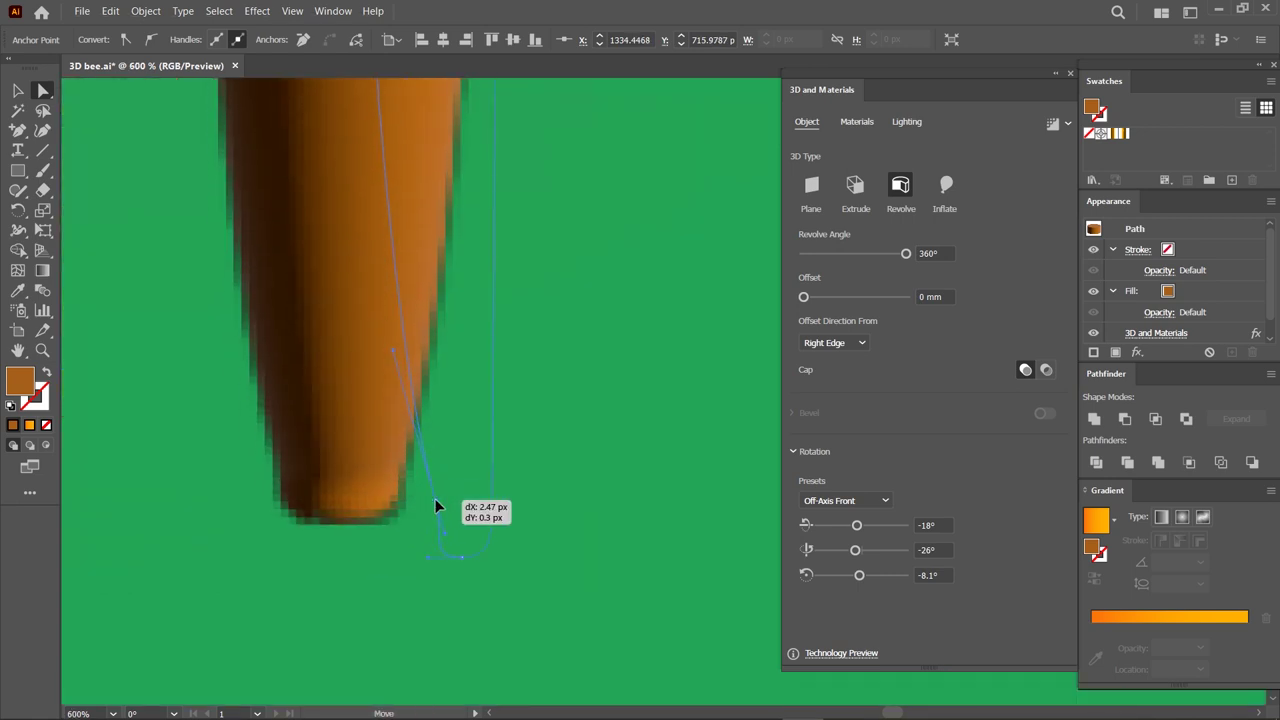
drag(436, 506, 445, 565)
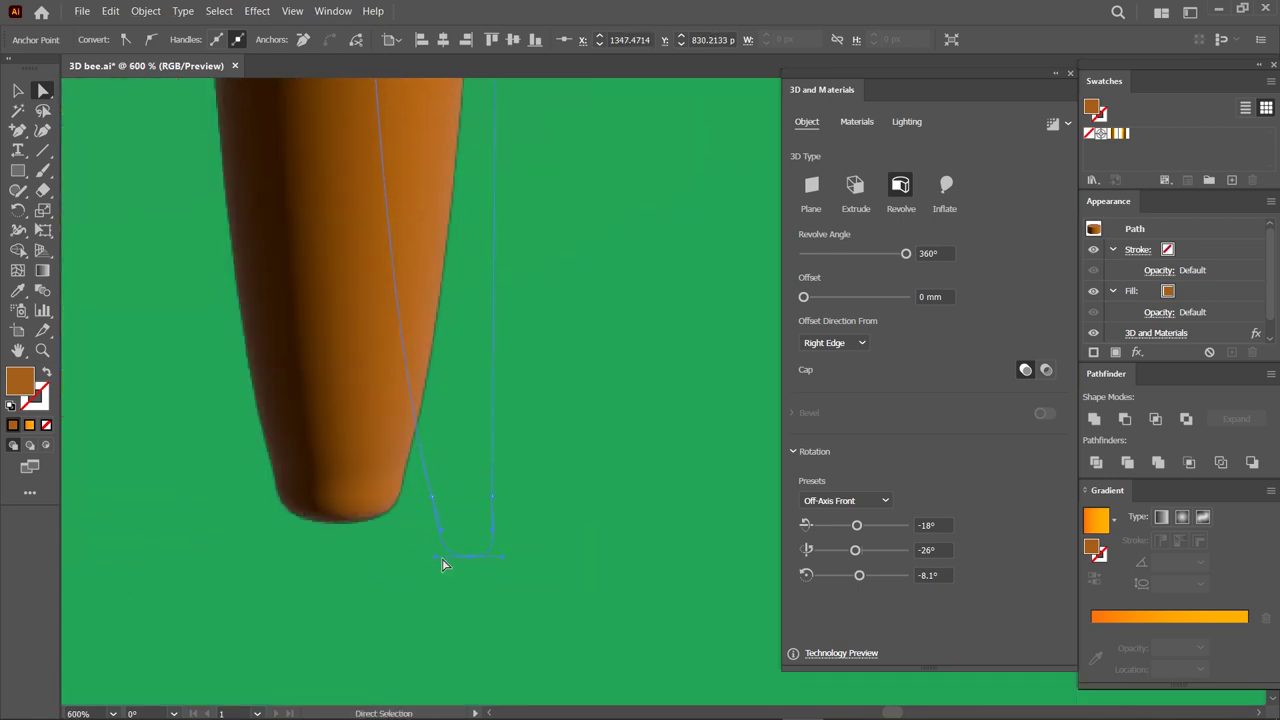
drag(443, 562, 500, 562)
scroll(490, 545, down, 4)
scroll(486, 530, up, 2)
click(14, 88)
click(354, 514)
Apply the Isometric Top rotation preset to the dipper and move it beside the pot.
scroll(447, 458, down, 1)
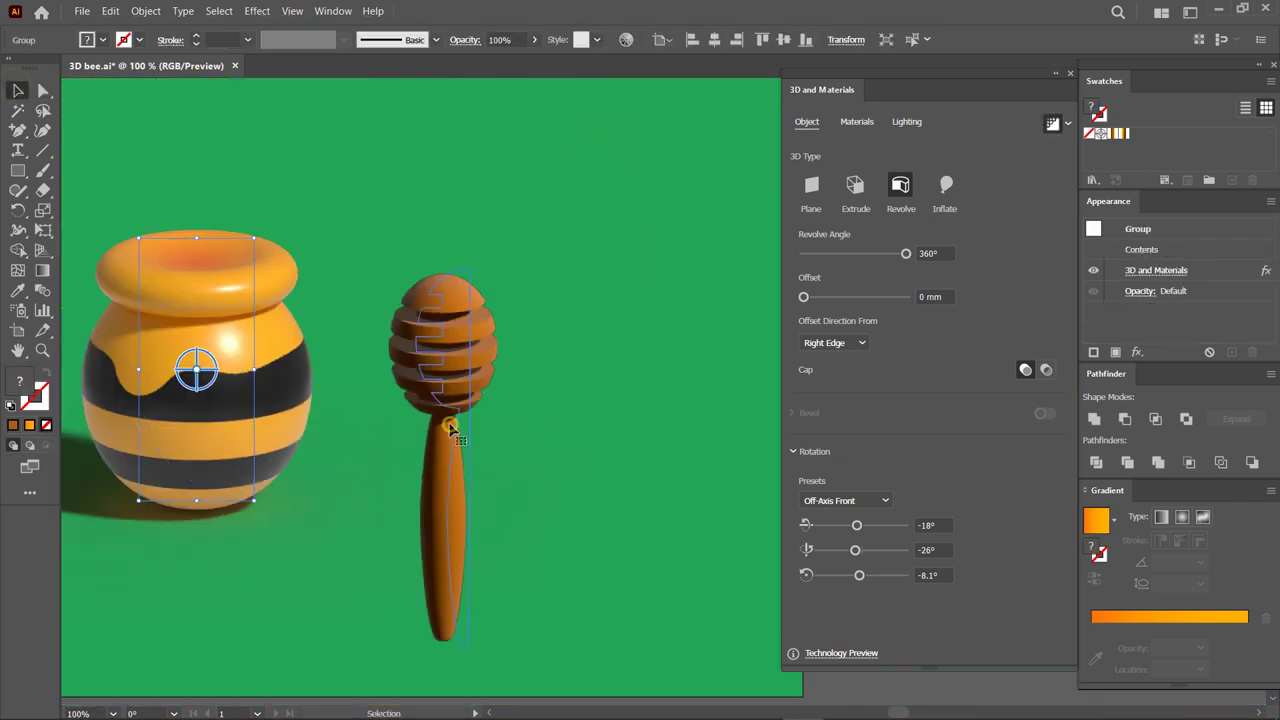
click(450, 427)
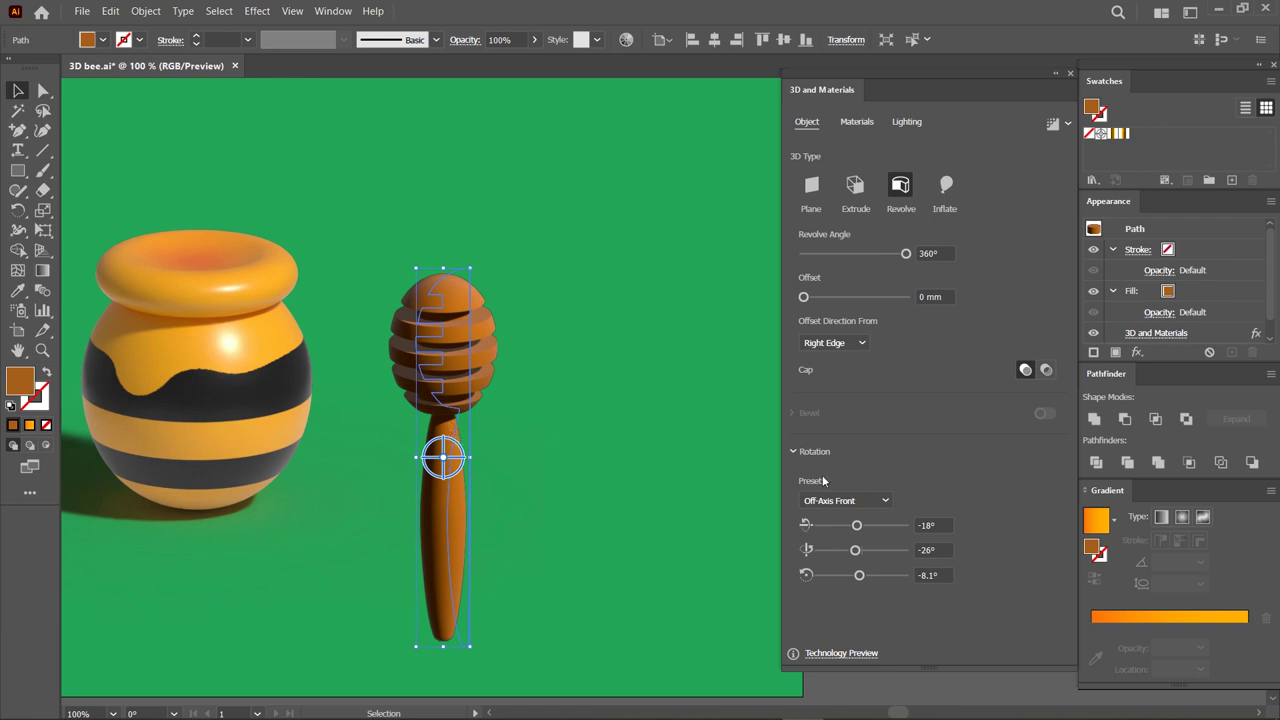
click(845, 500)
click(848, 462)
drag(510, 467, 441, 572)
Shorten the dipper profile and adjust its anchors to reshape the handle.
scroll(600, 449, down, 2)
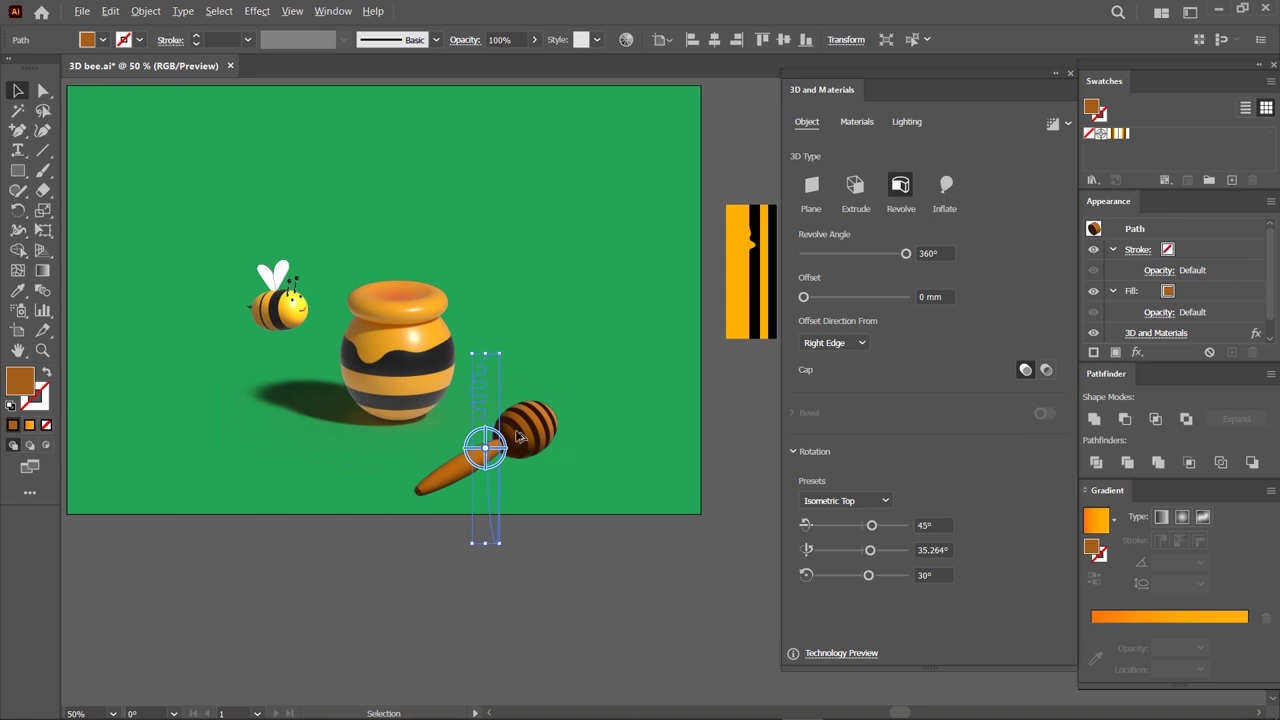
scroll(518, 435, up, 1)
drag(477, 328, 477, 345)
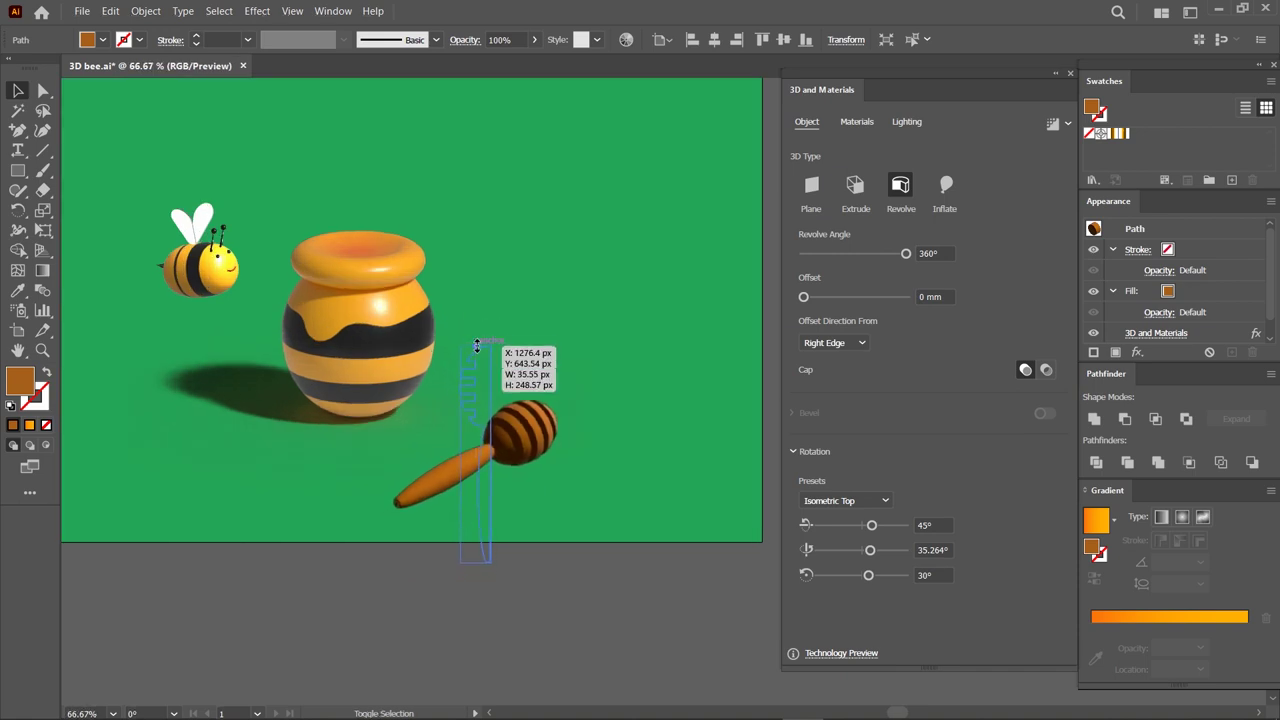
scroll(466, 551, up, 1)
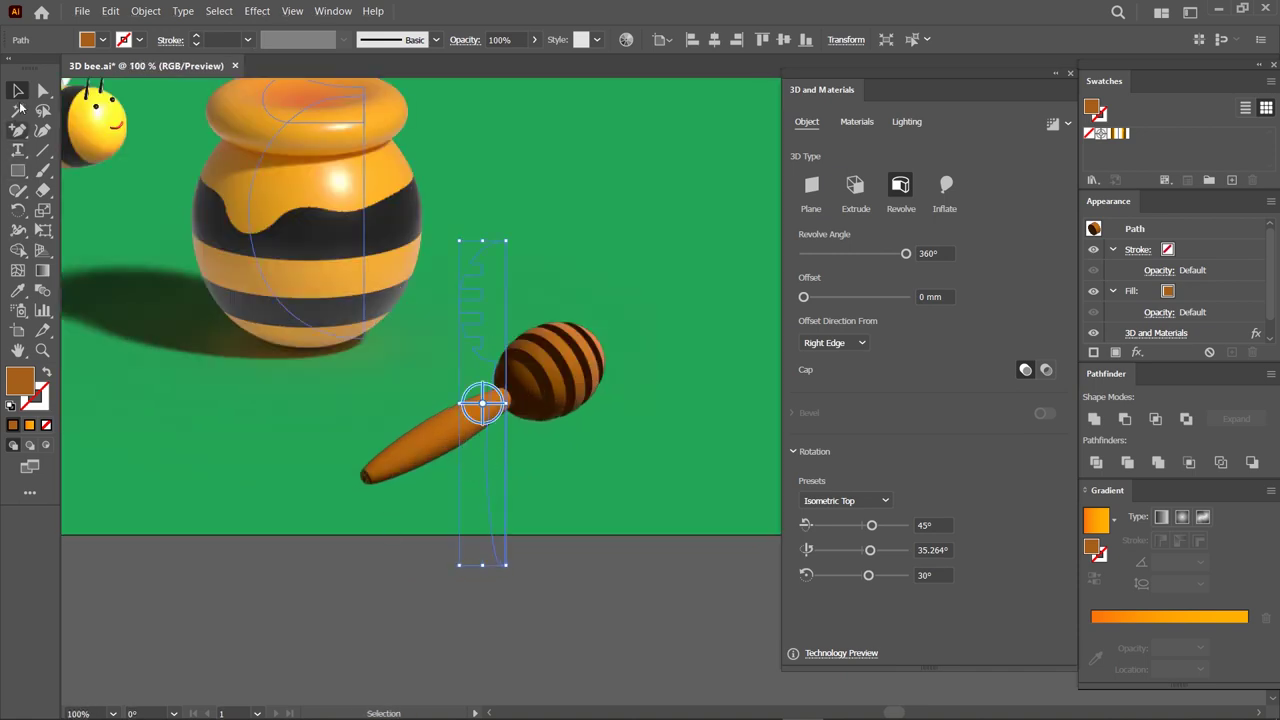
key(a)
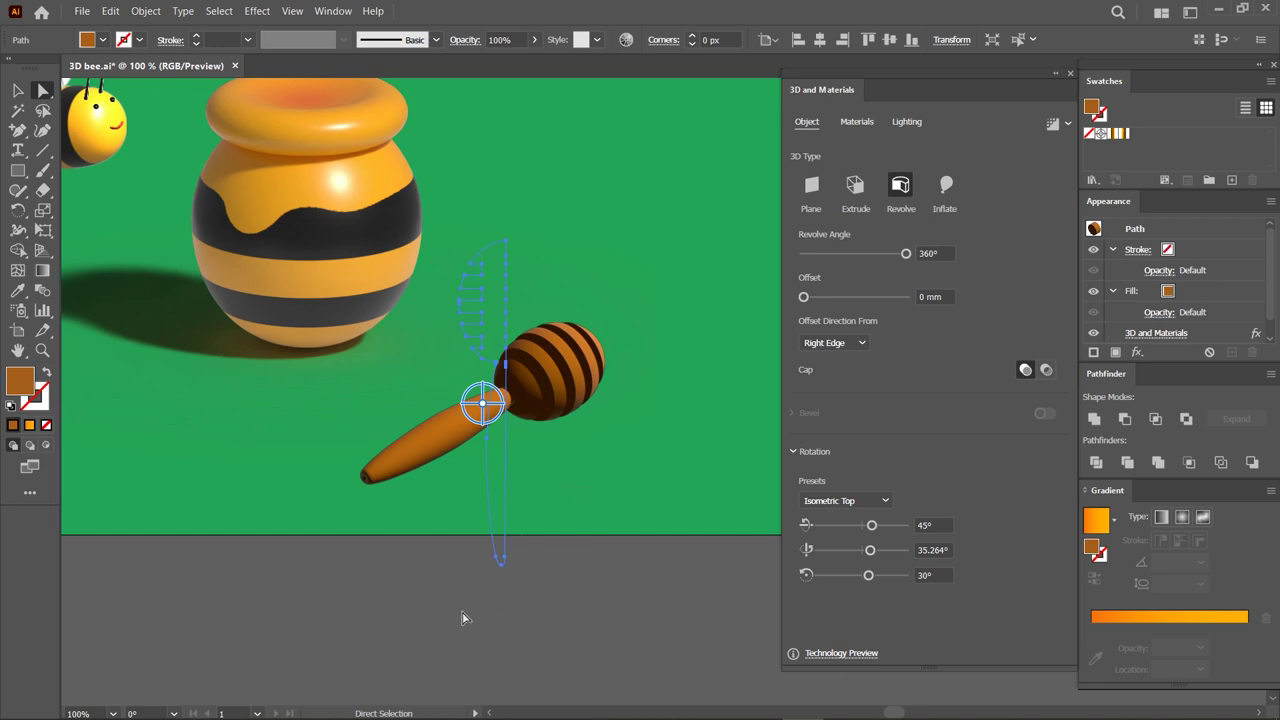
drag(505, 563, 505, 584)
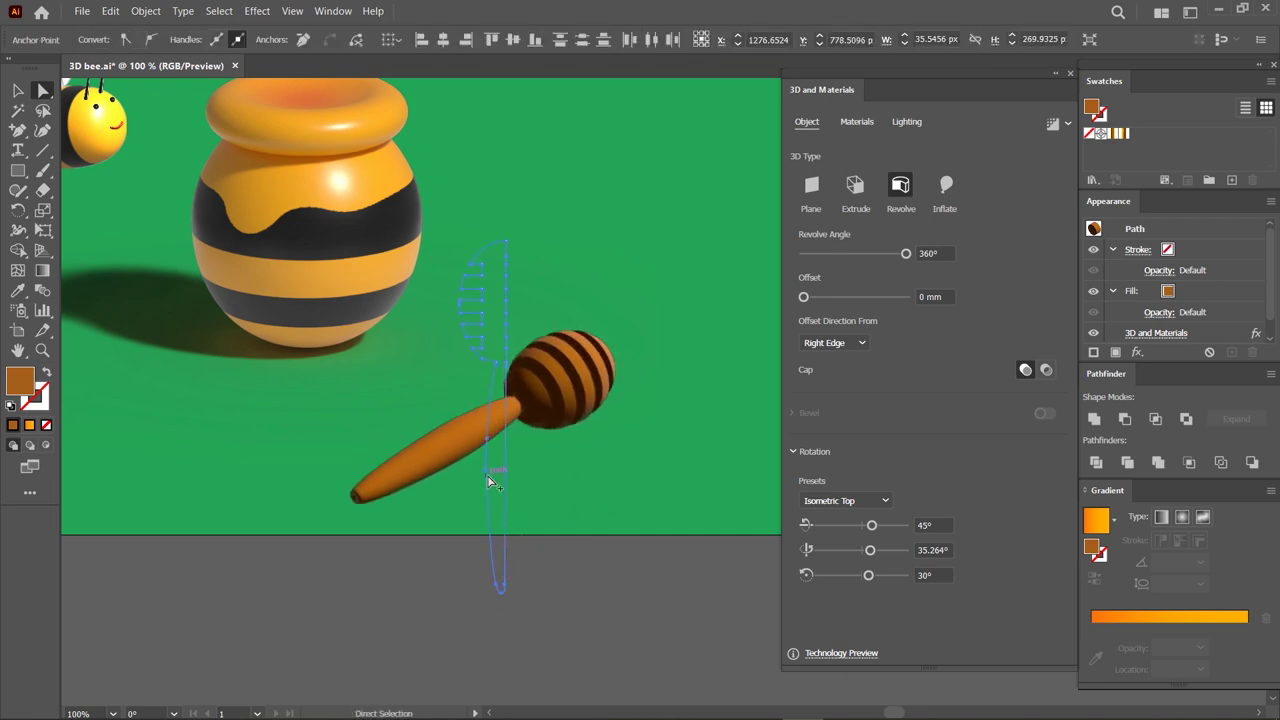
alt+scroll(486, 477, up, 2)
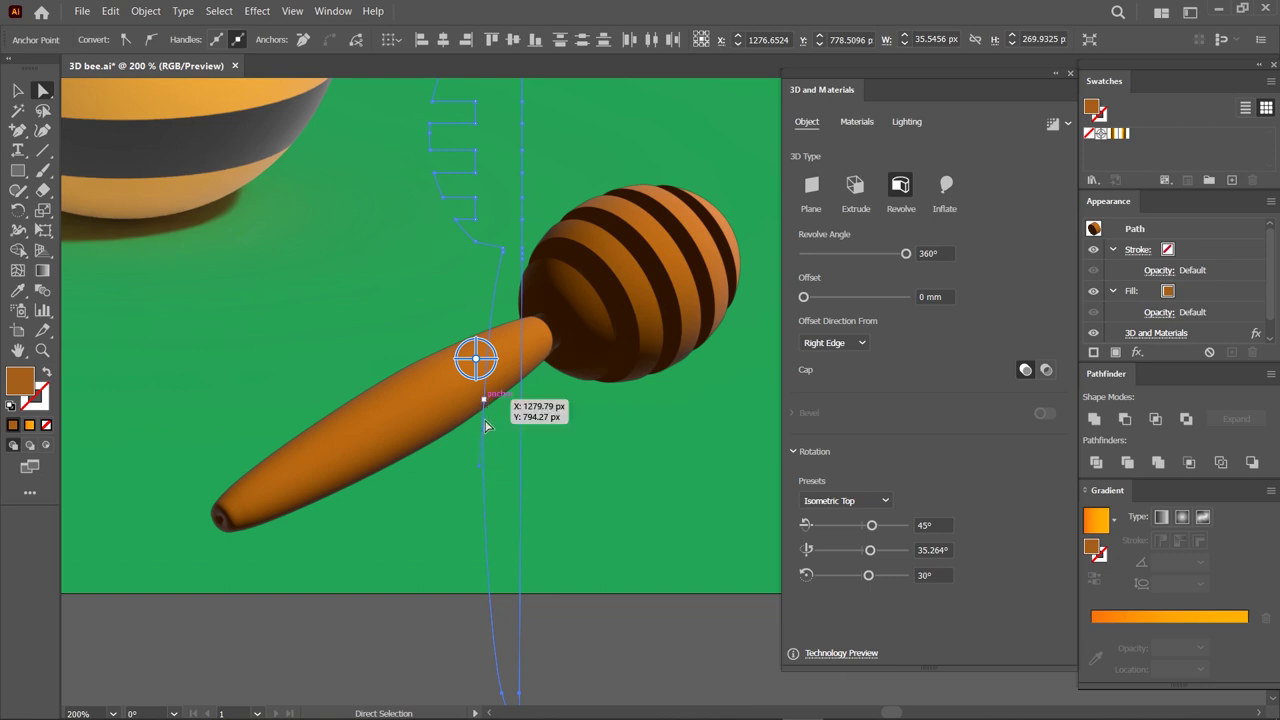
drag(484, 404, 485, 399)
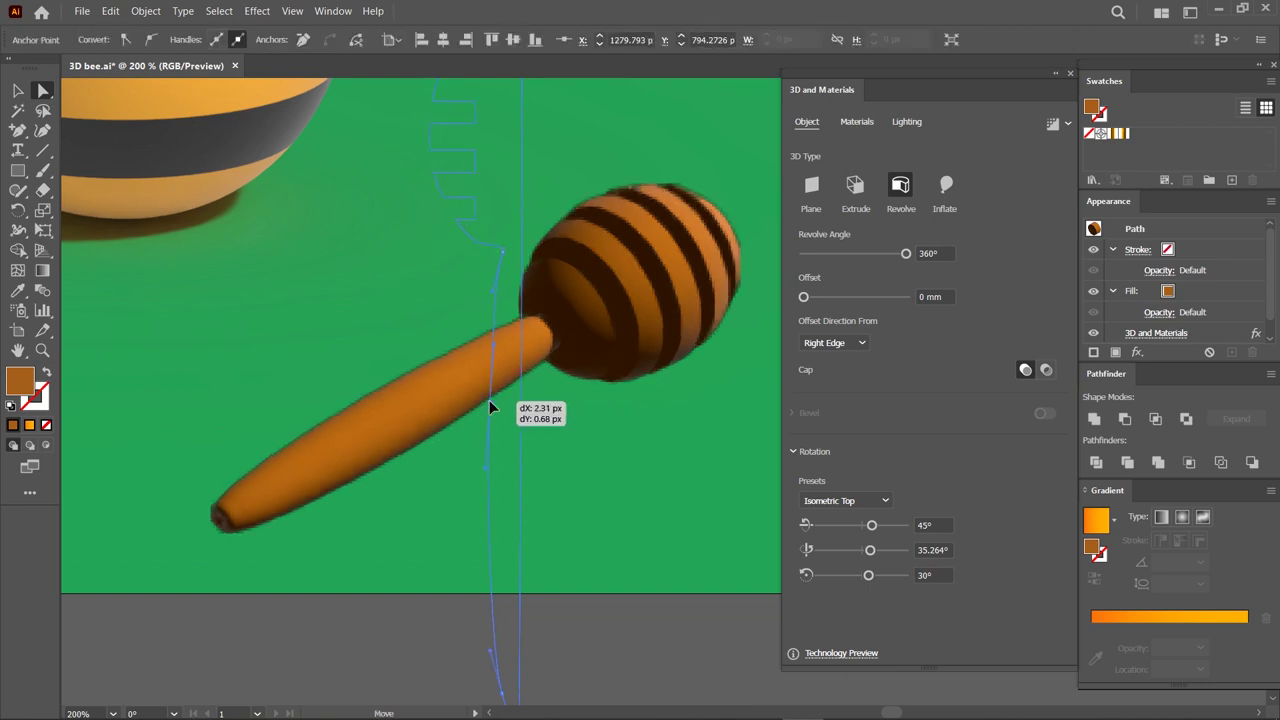
drag(502, 251, 509, 252)
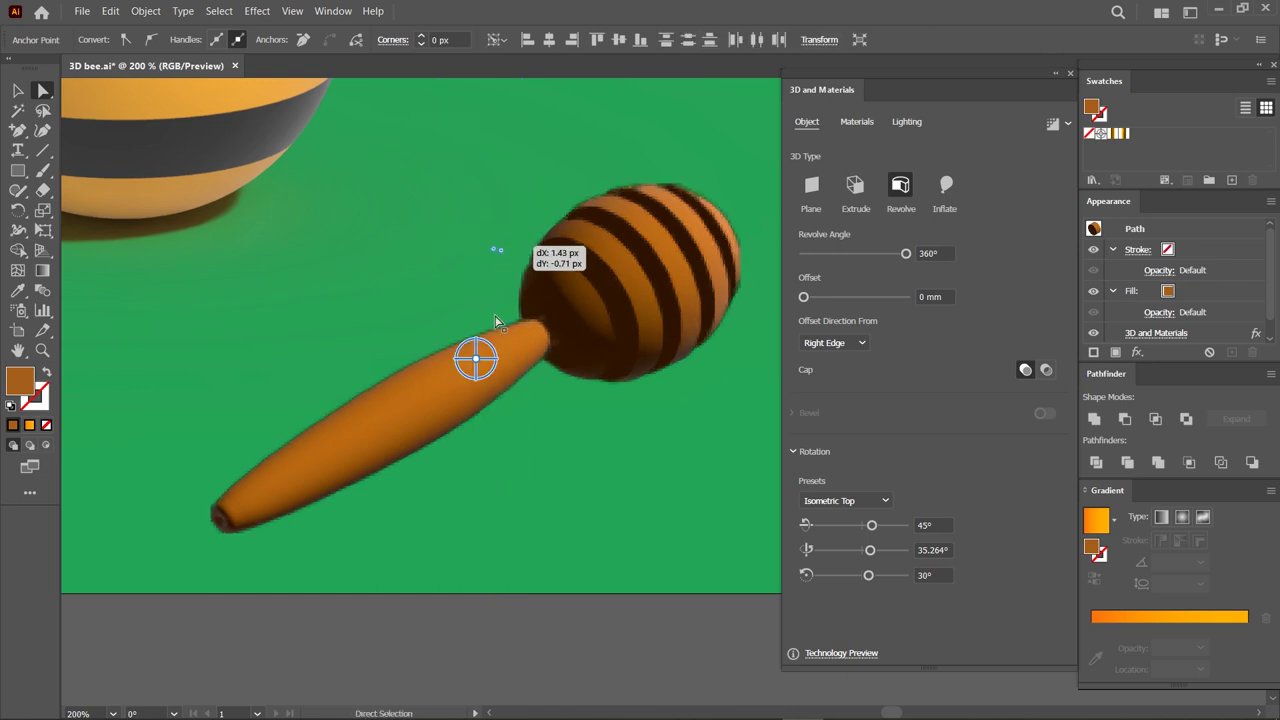
drag(485, 419, 486, 428)
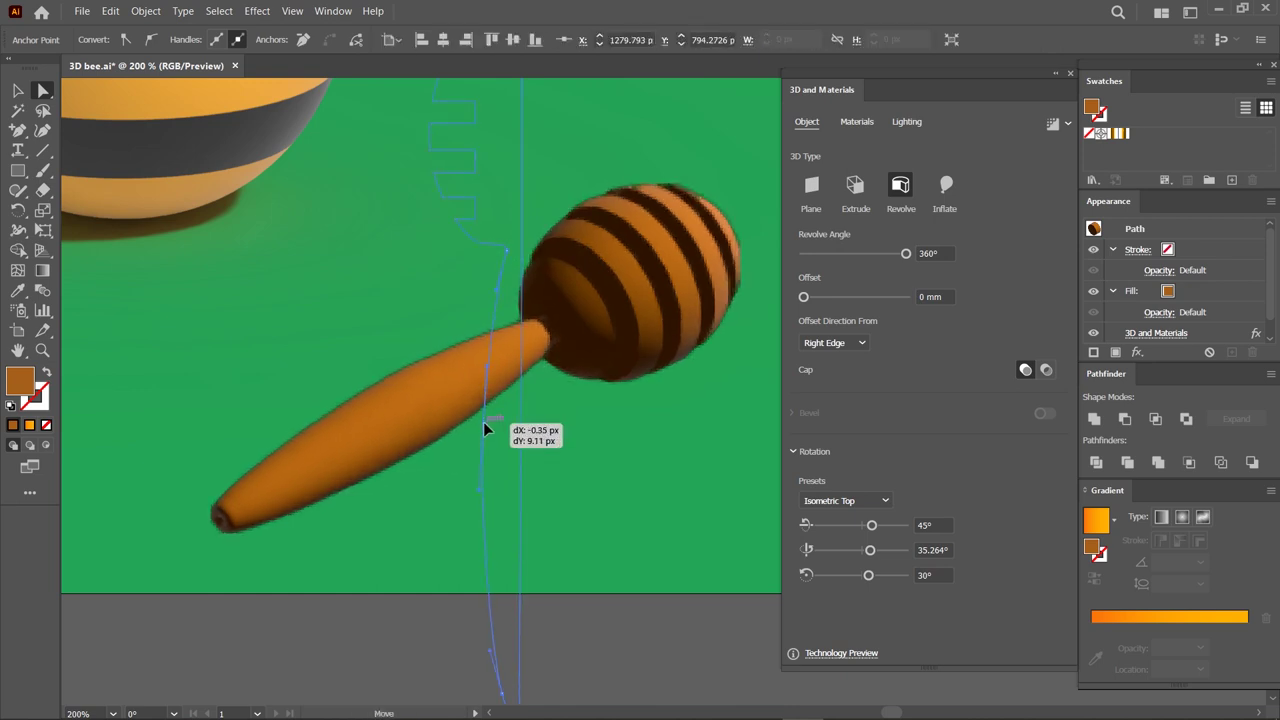
key(v)
Rotate the dipper to a custom 34.432°, 47.312°, 37.023° and enable ray tracing.
click(300, 365)
click(390, 419)
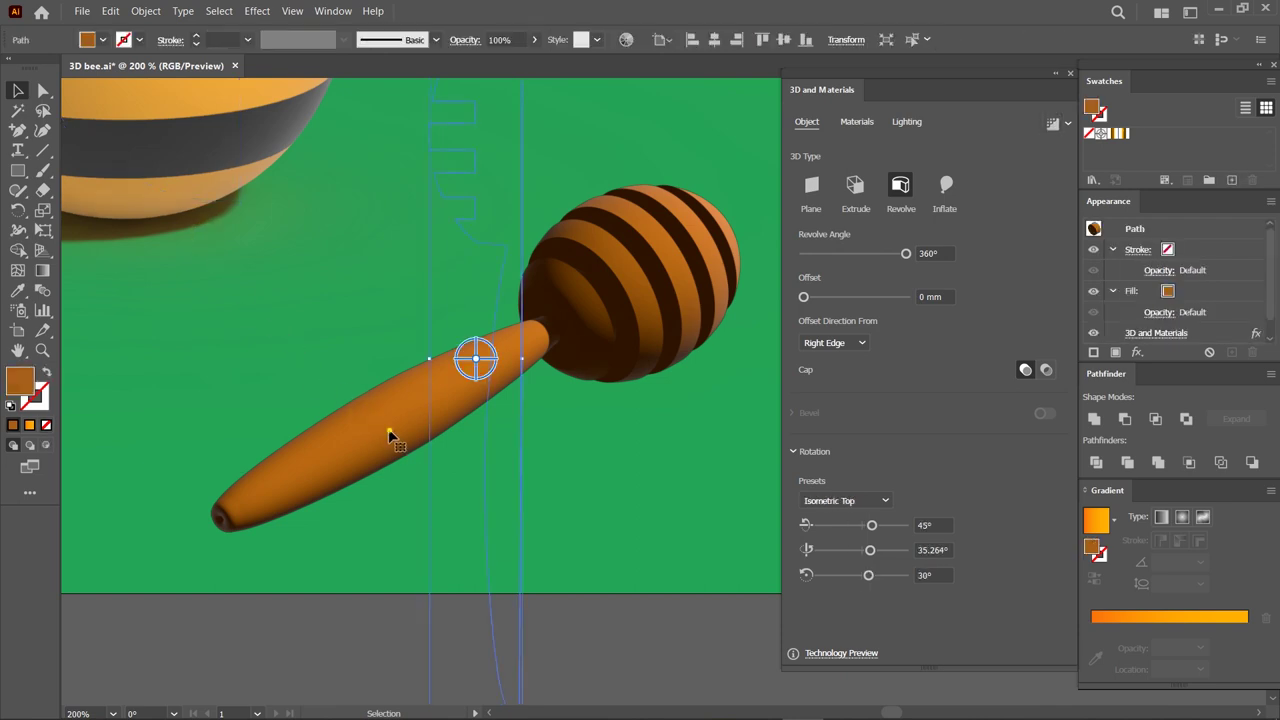
key(ctrl+minus)
mouse_move(378, 364)
mouse_down()
mouse_move(357, 363)
mouse_move(371, 365)
mouse_up()
scroll(517, 368, up, 1)
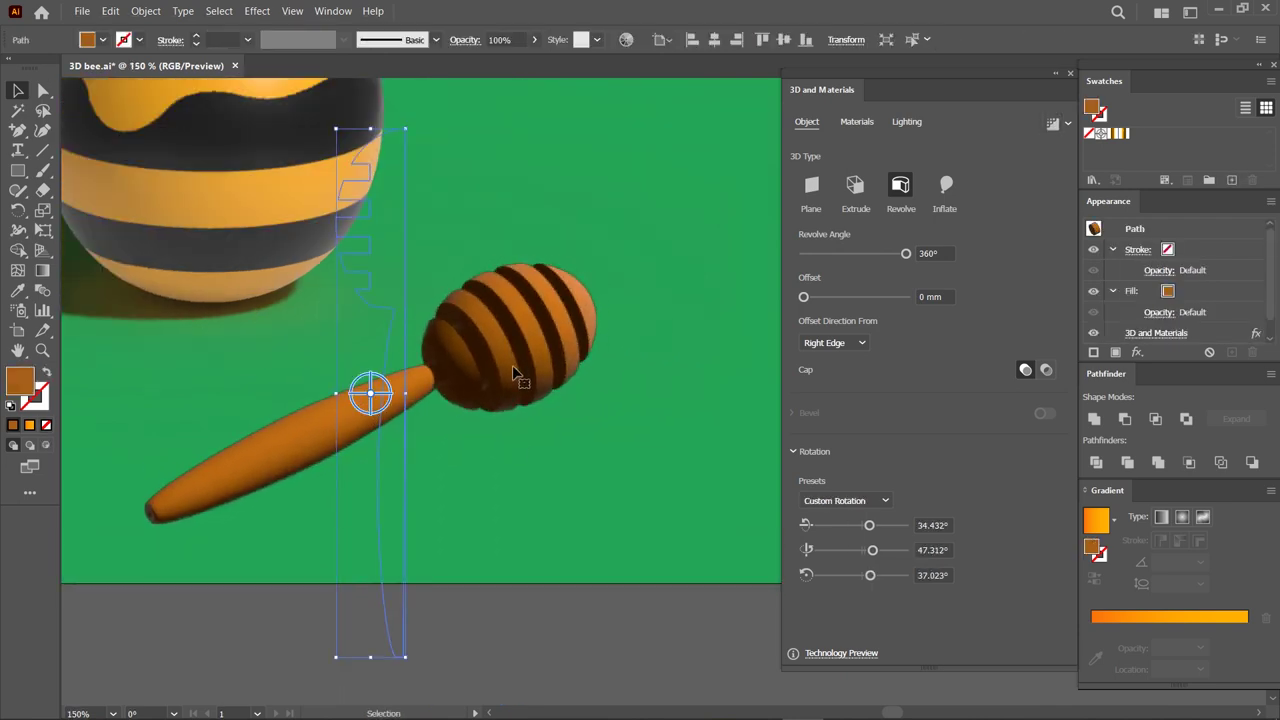
drag(517, 368, 537, 404)
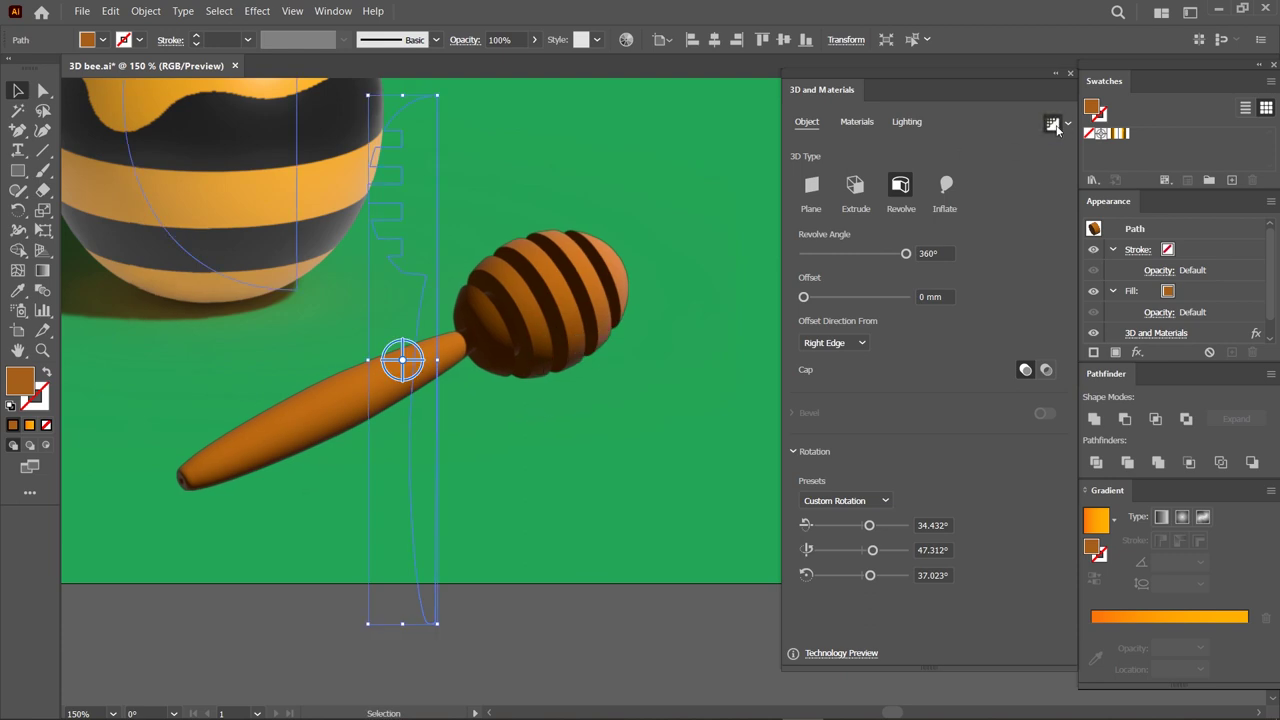
click(1052, 123)
scroll(540, 316, up, 2)
Apply Larch Wood to the dipper and set light rotation 96°, height 40°, ambient 70%.
click(857, 121)
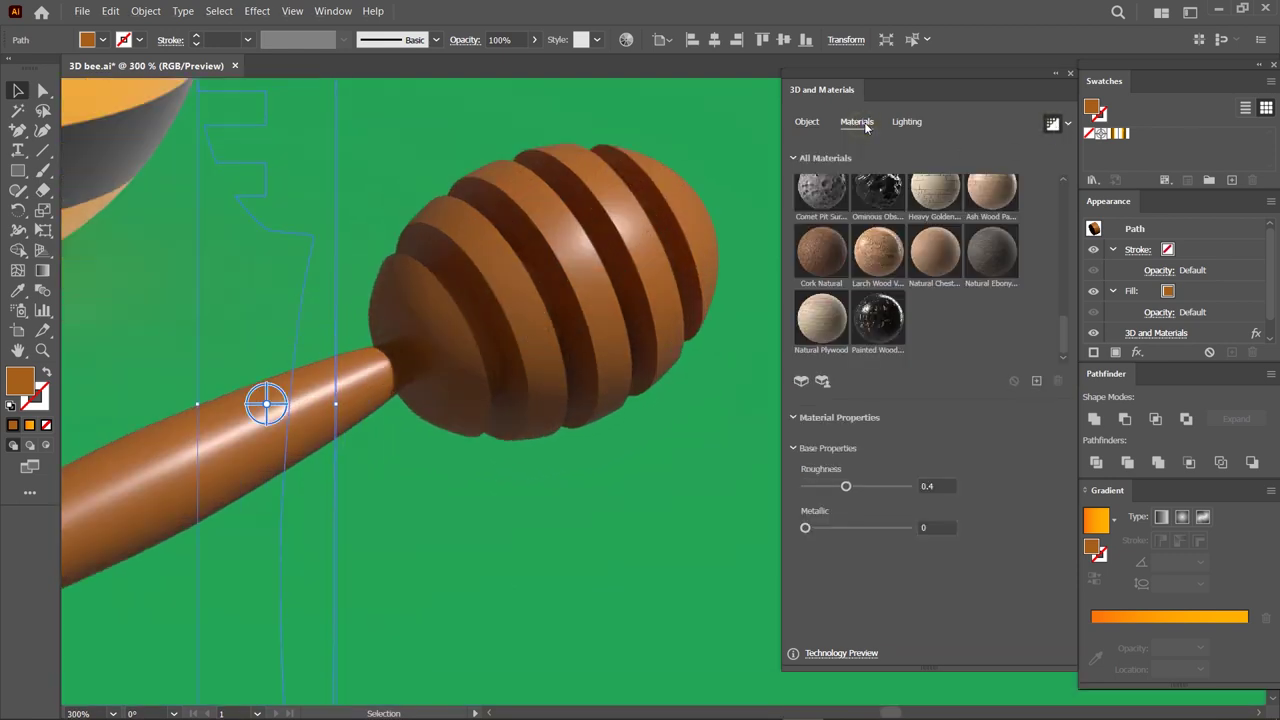
click(884, 272)
scroll(546, 362, down, 2)
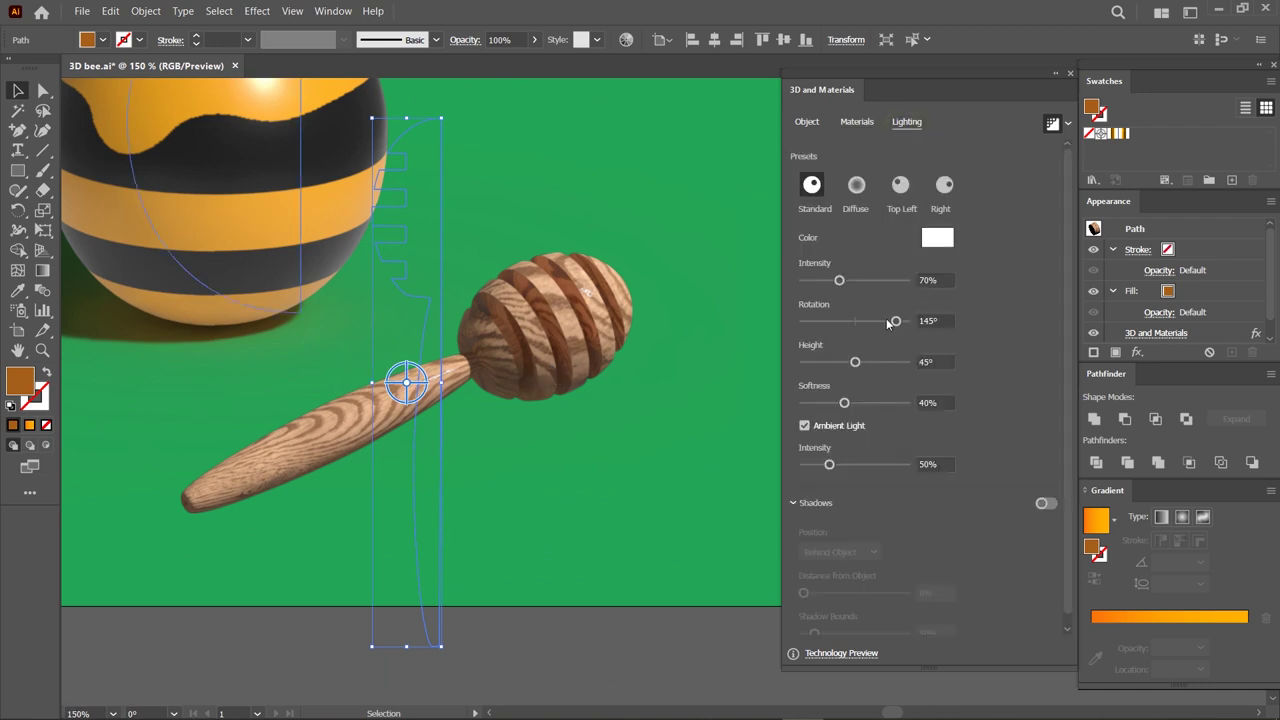
drag(894, 321, 881, 321)
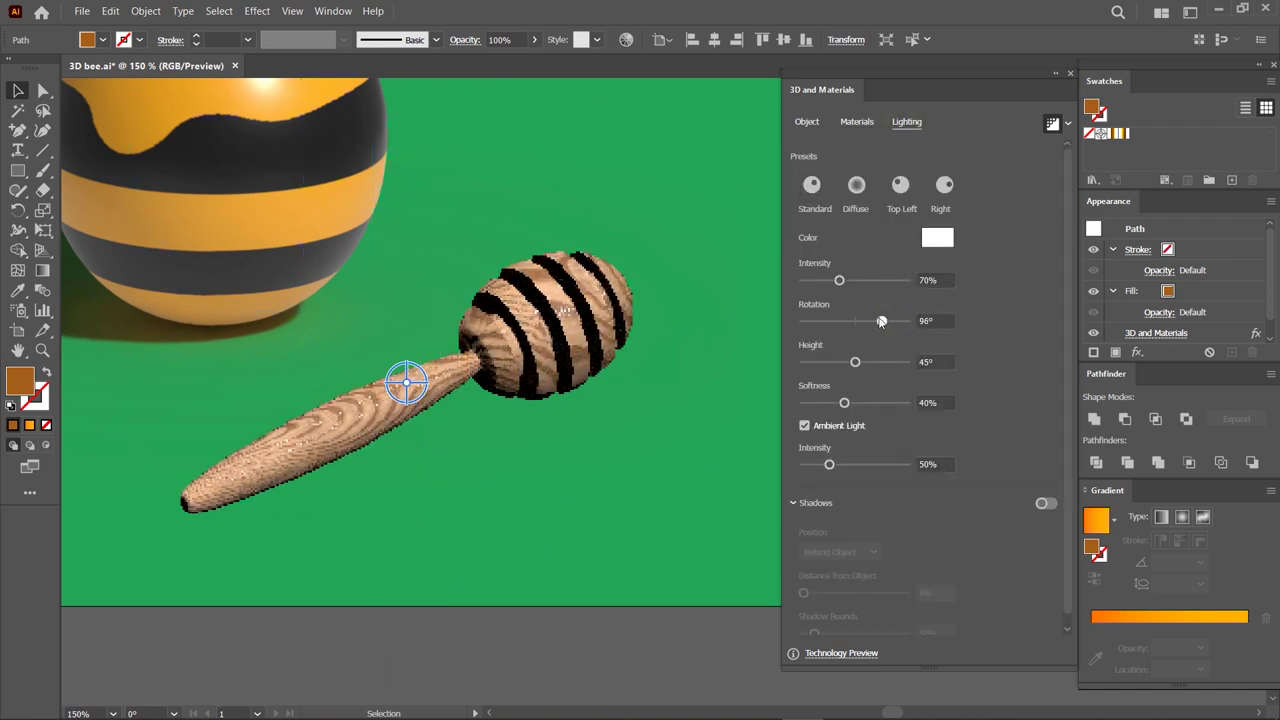
drag(880, 321, 881, 321)
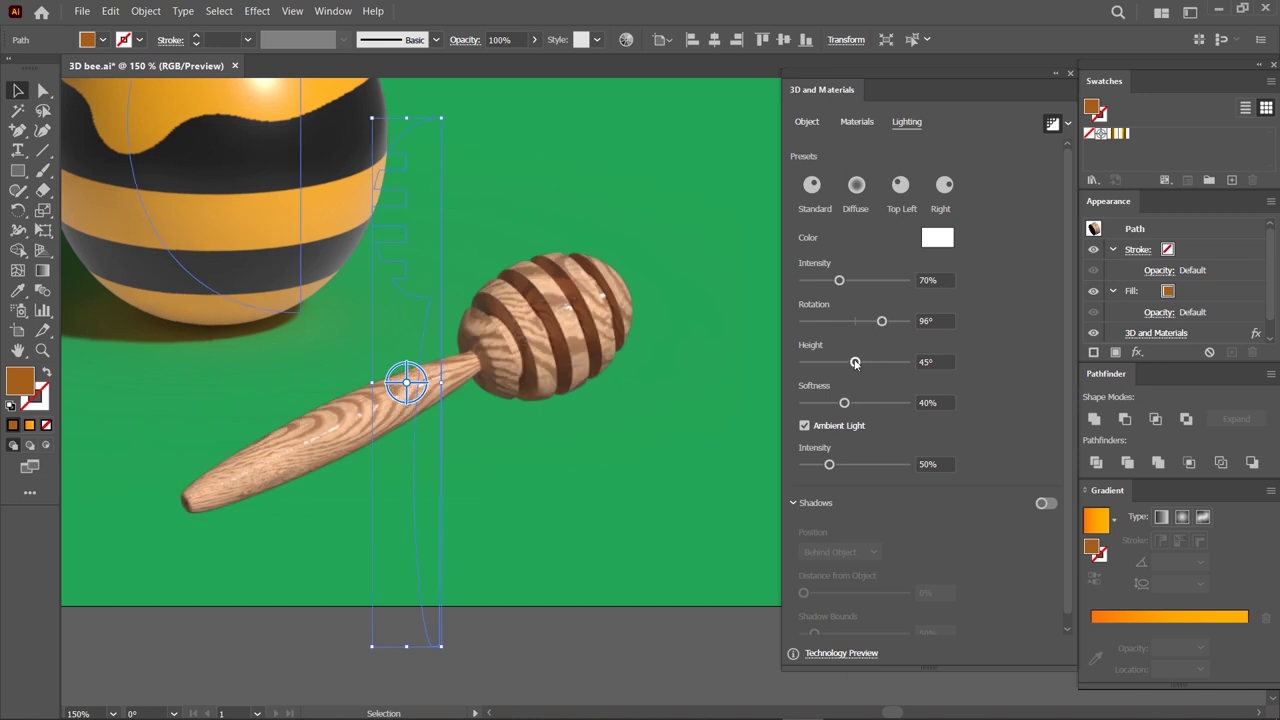
drag(855, 363, 851, 363)
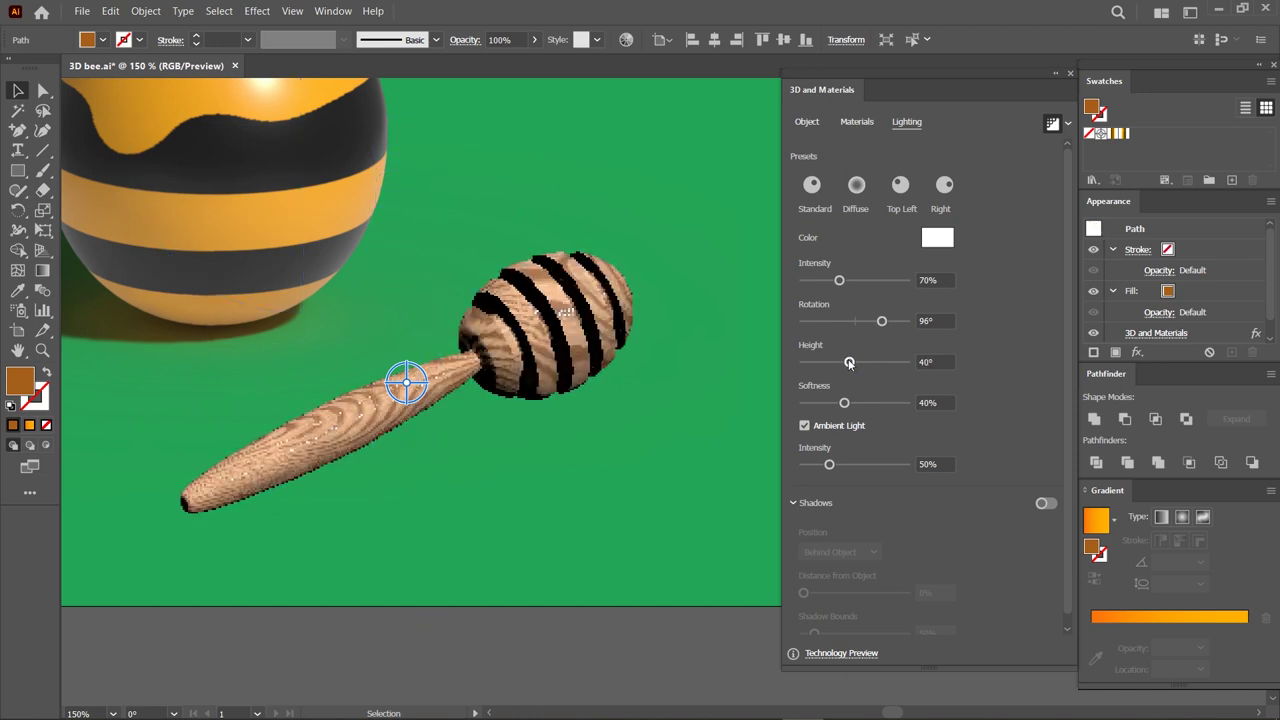
drag(829, 466, 839, 466)
Turn on the dipper's shadow with 210% bounds, light rotation 105° and height 38°.
click(1046, 505)
scroll(945, 571, down, 1)
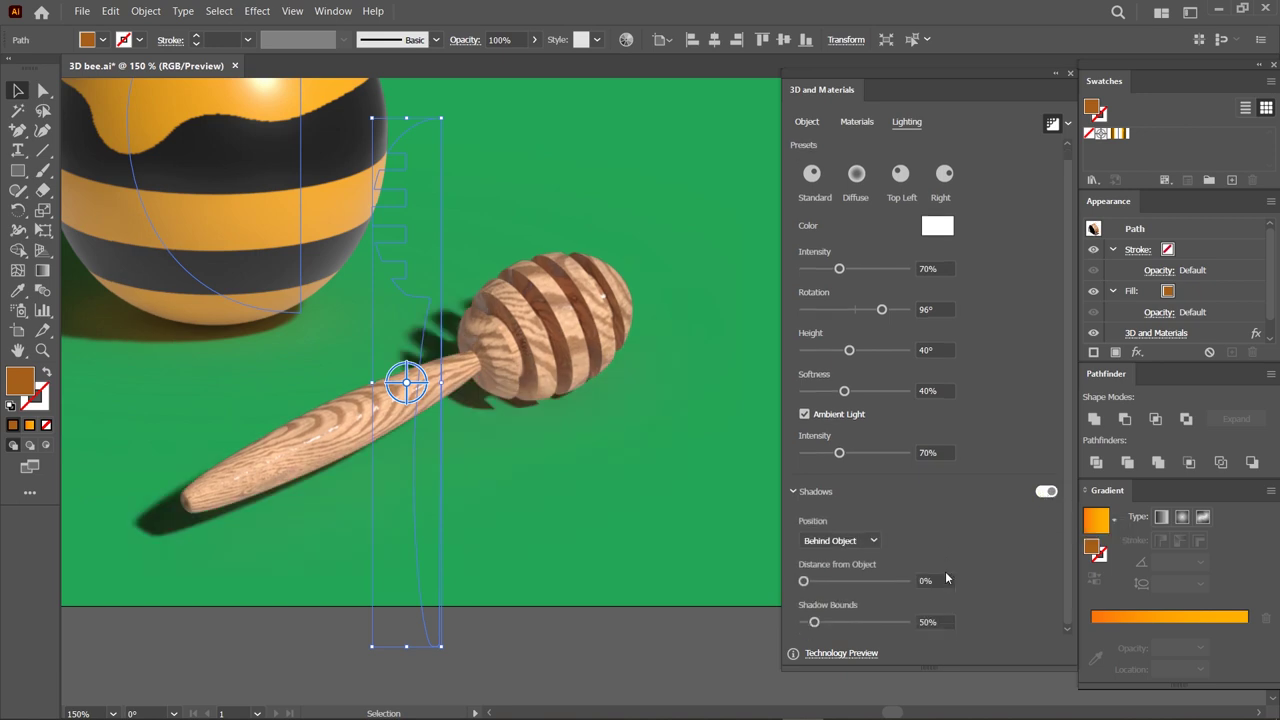
drag(822, 622, 860, 622)
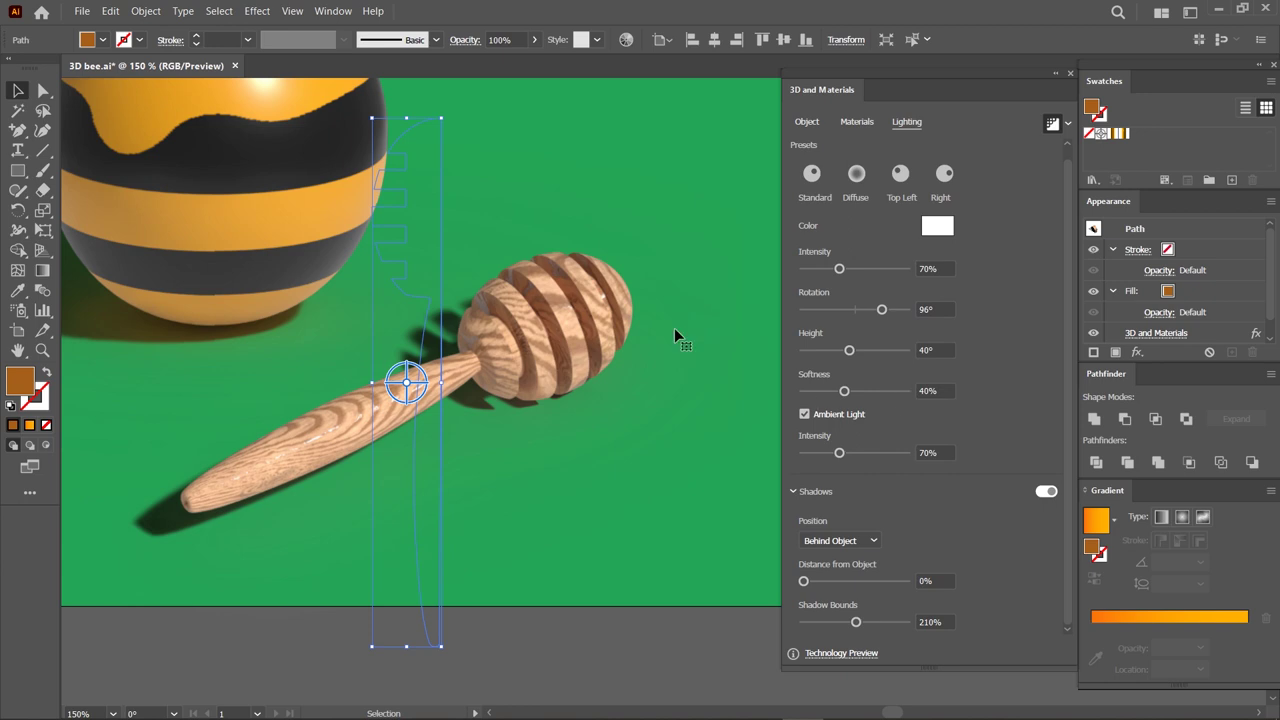
scroll(557, 340, up, 2)
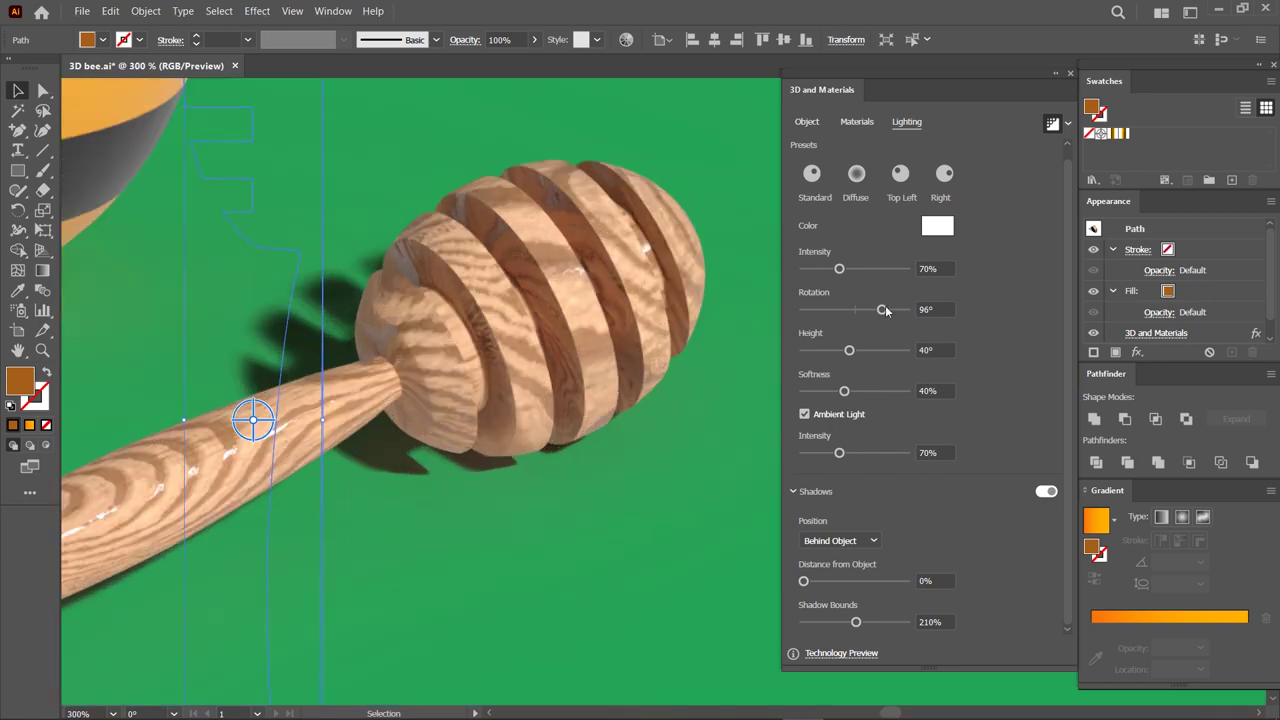
drag(882, 309, 885, 310)
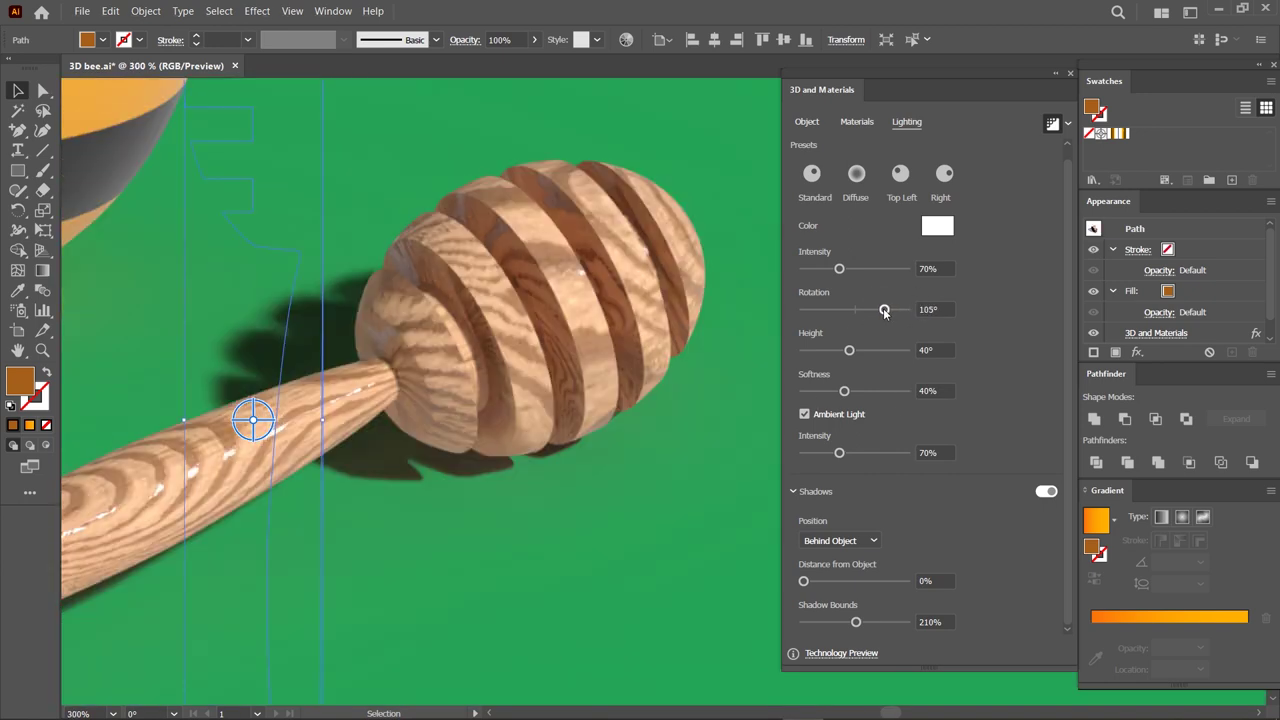
drag(851, 351, 848, 352)
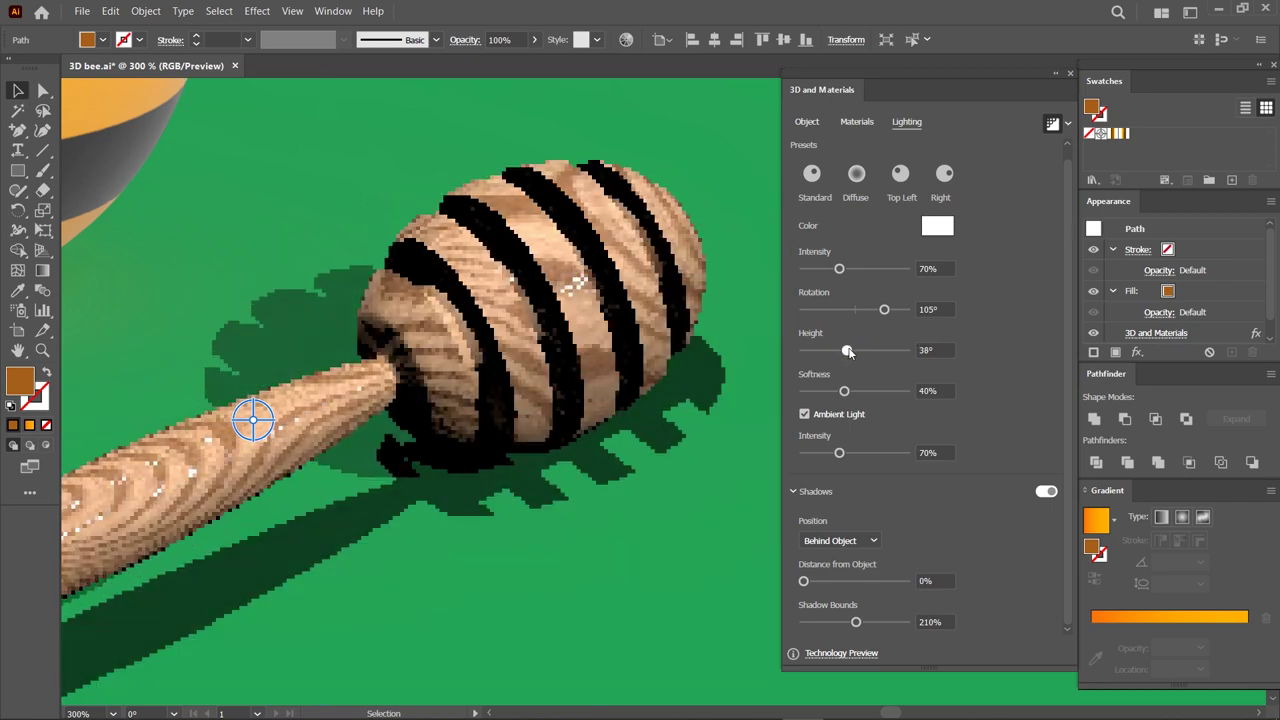
scroll(684, 403, down, 1)
scroll(682, 430, down, 1)
scroll(684, 480, down, 1)
click(636, 515)
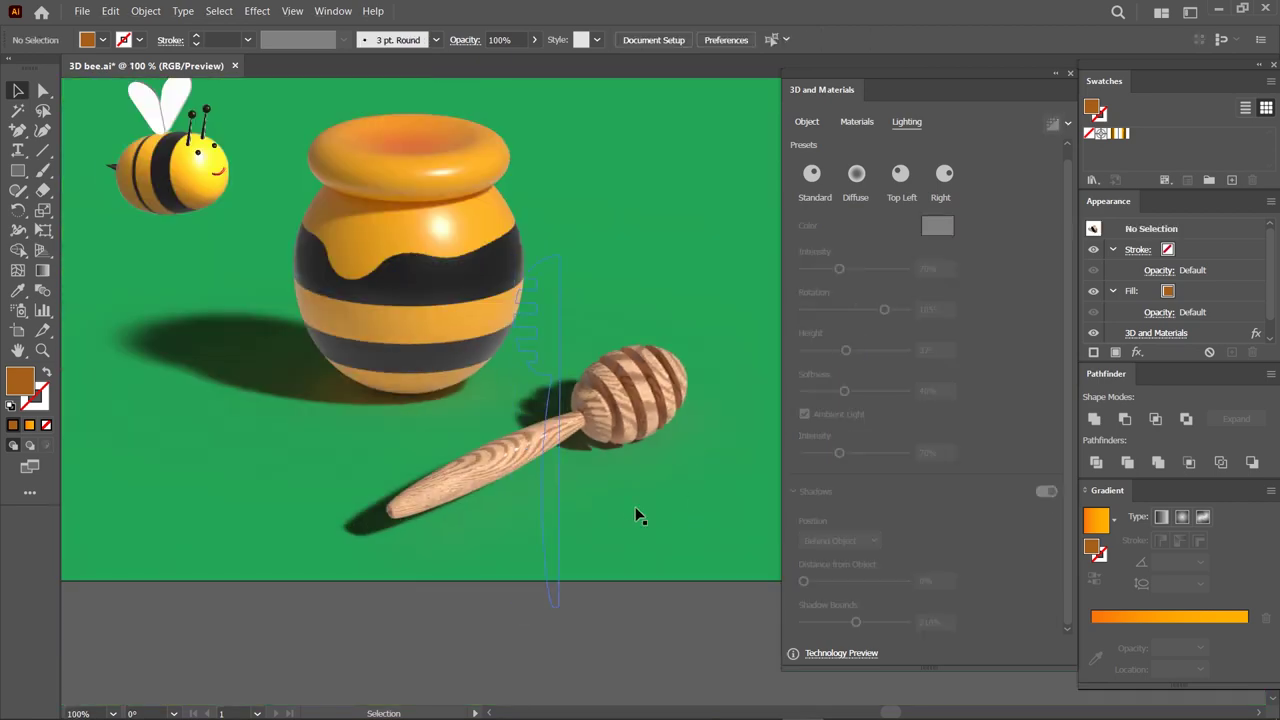
Scale the dipper profile up to about 295.61 px tall.
scroll(500, 520, down, 1)
click(1070, 73)
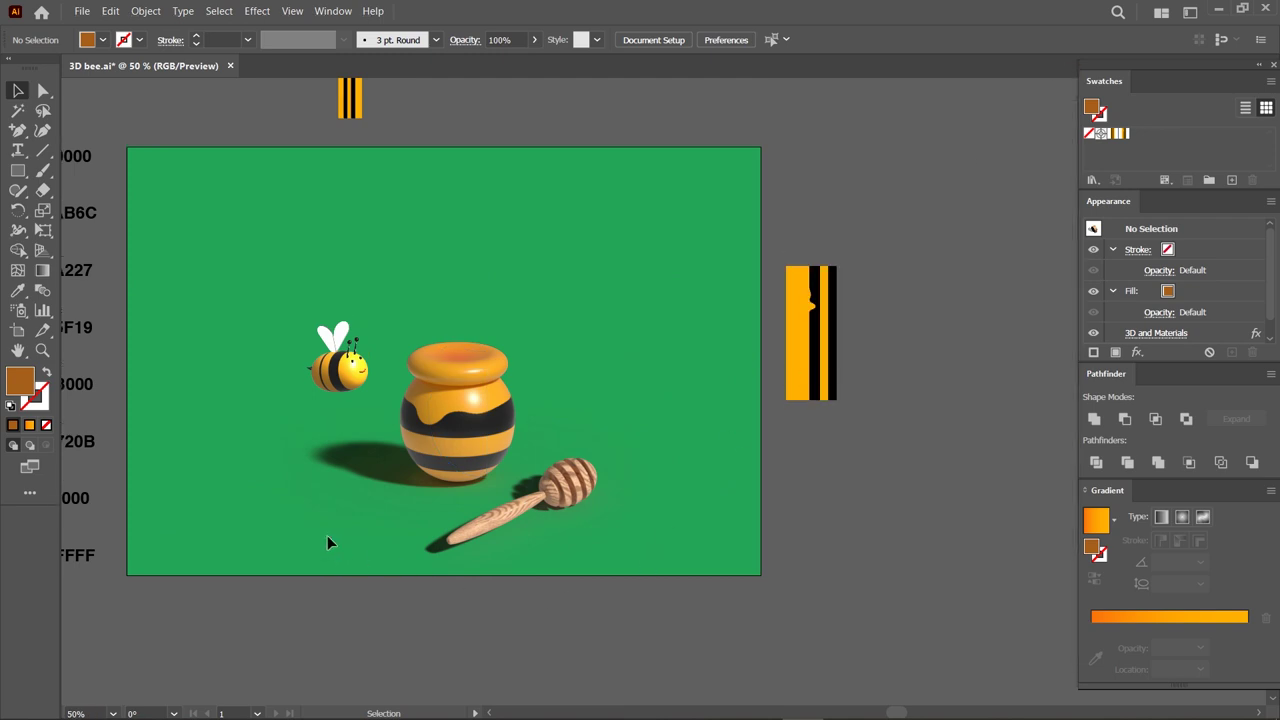
scroll(389, 500, up, 1)
click(515, 480)
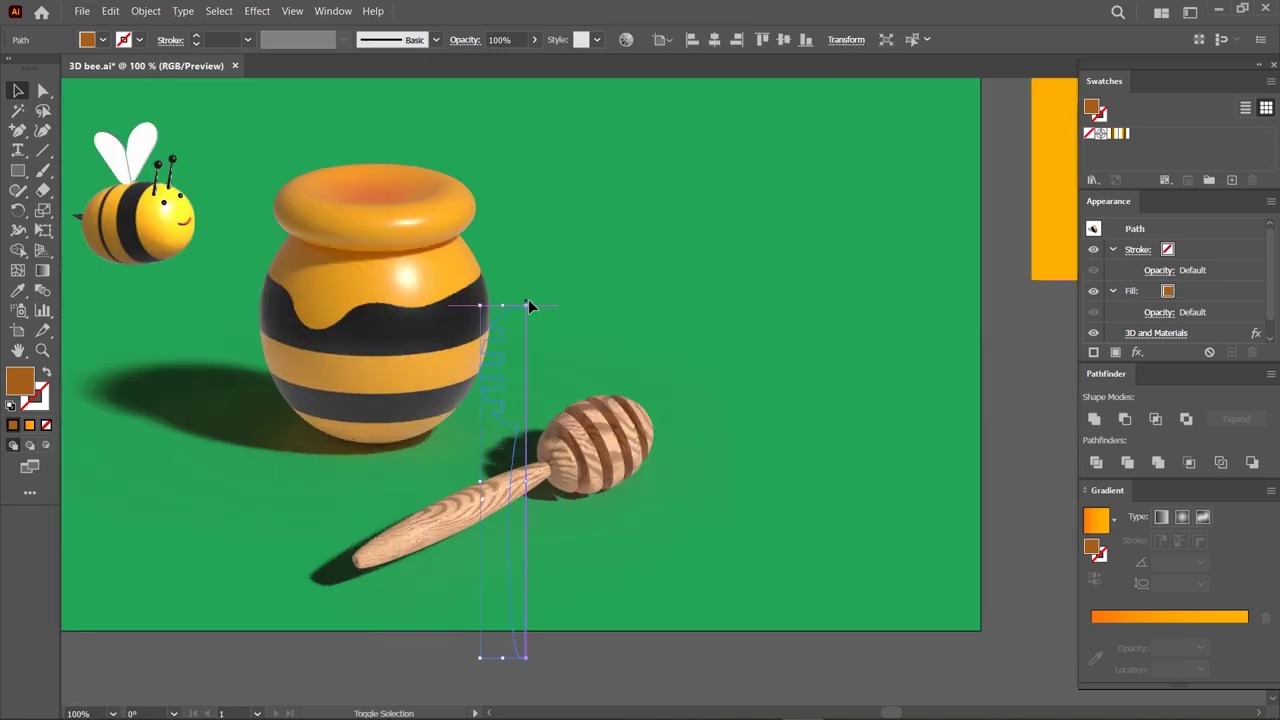
drag(526, 302, 537, 290)
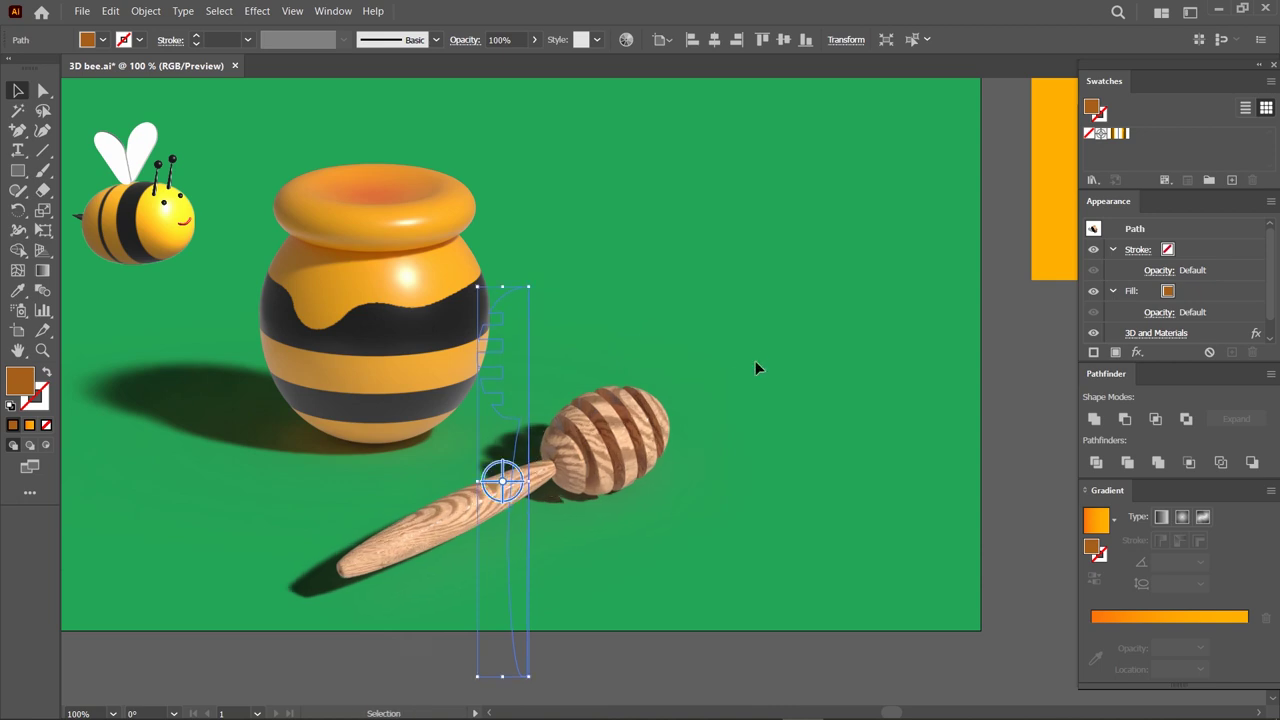
Select the whole bee and move it up and left above the pot.
scroll(755, 368, down, 1)
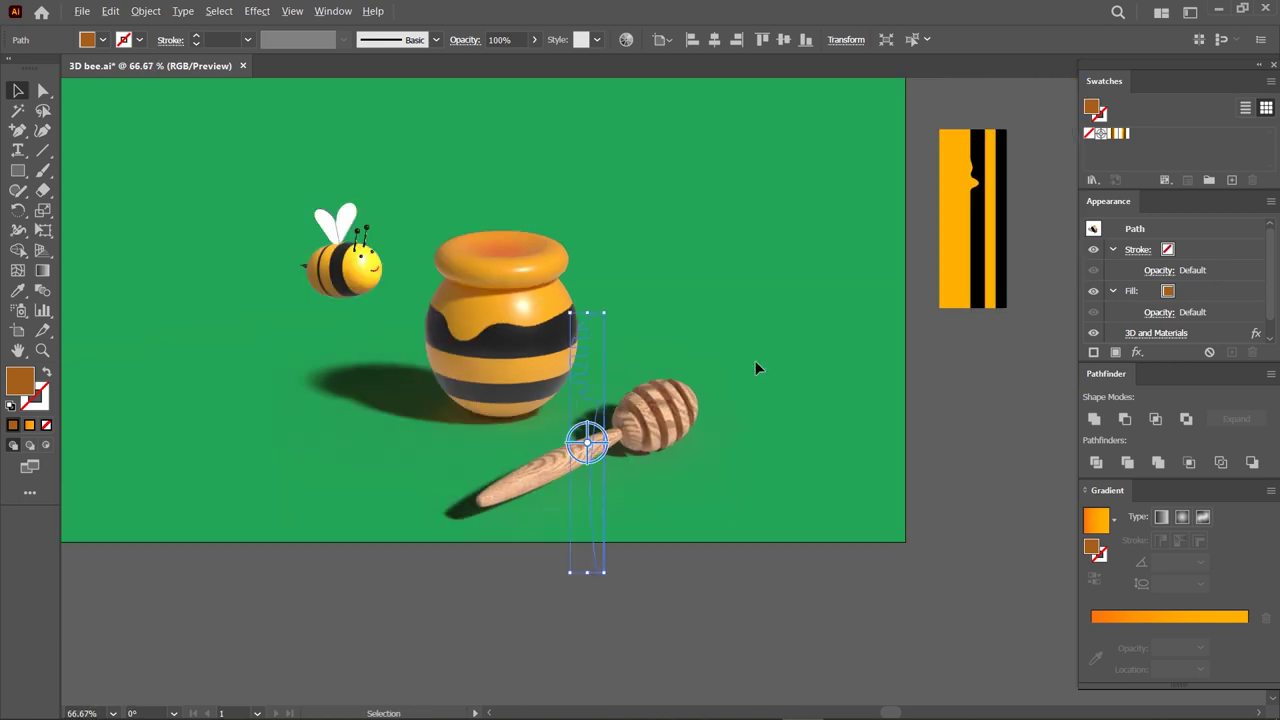
scroll(772, 472, down, 1)
scroll(500, 228, up, 1)
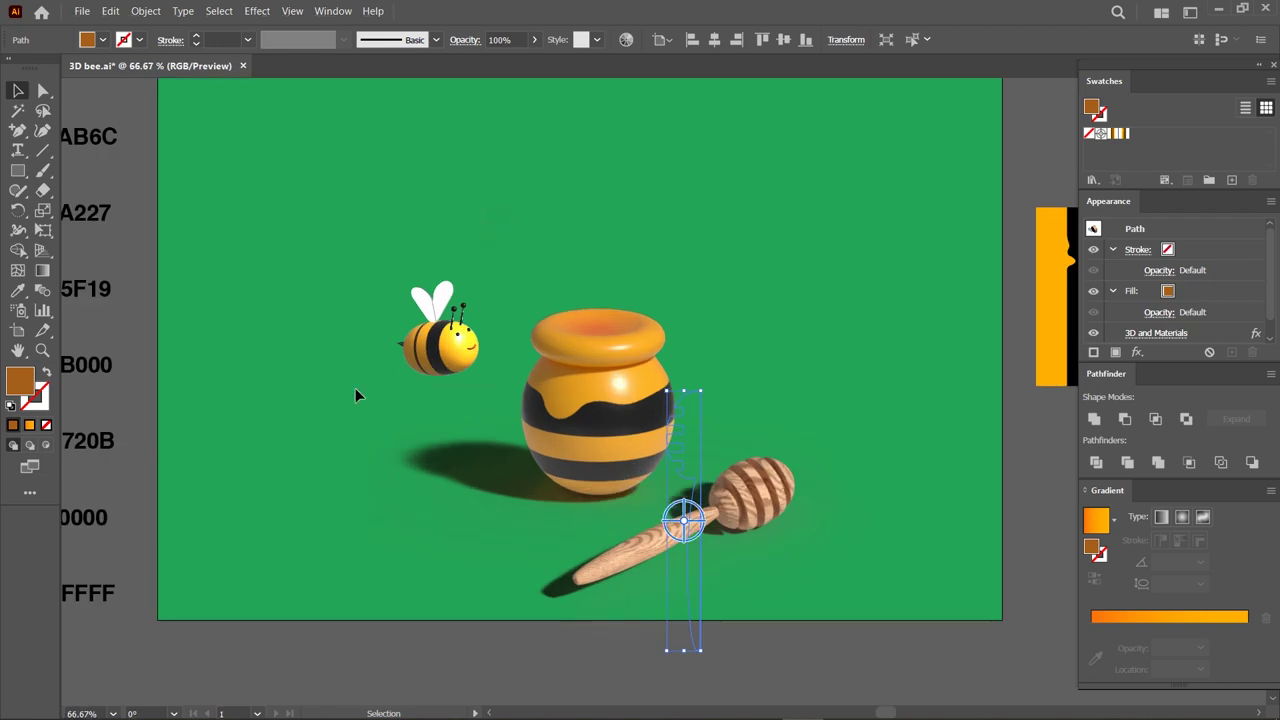
drag(485, 275, 389, 383)
drag(456, 352, 413, 312)
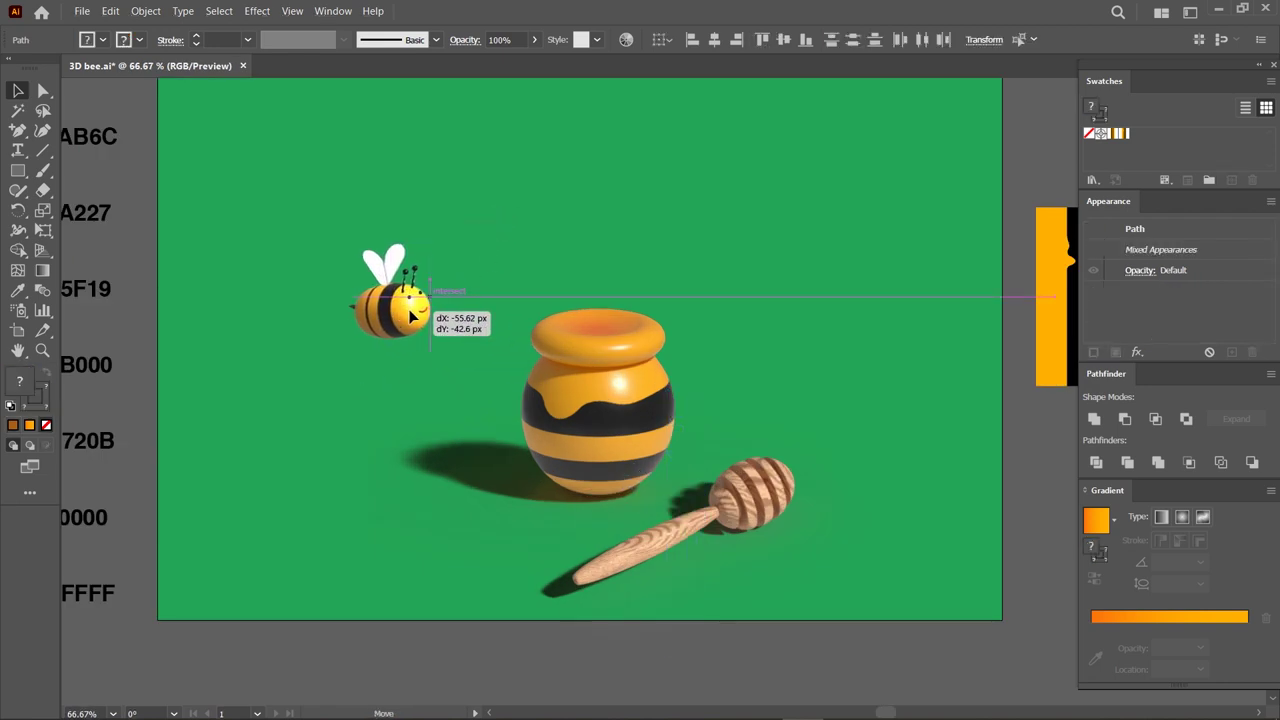
click(402, 208)
Give the bee's wings a 1 mm extrusion depth.
scroll(402, 208, up, 4)
click(263, 429)
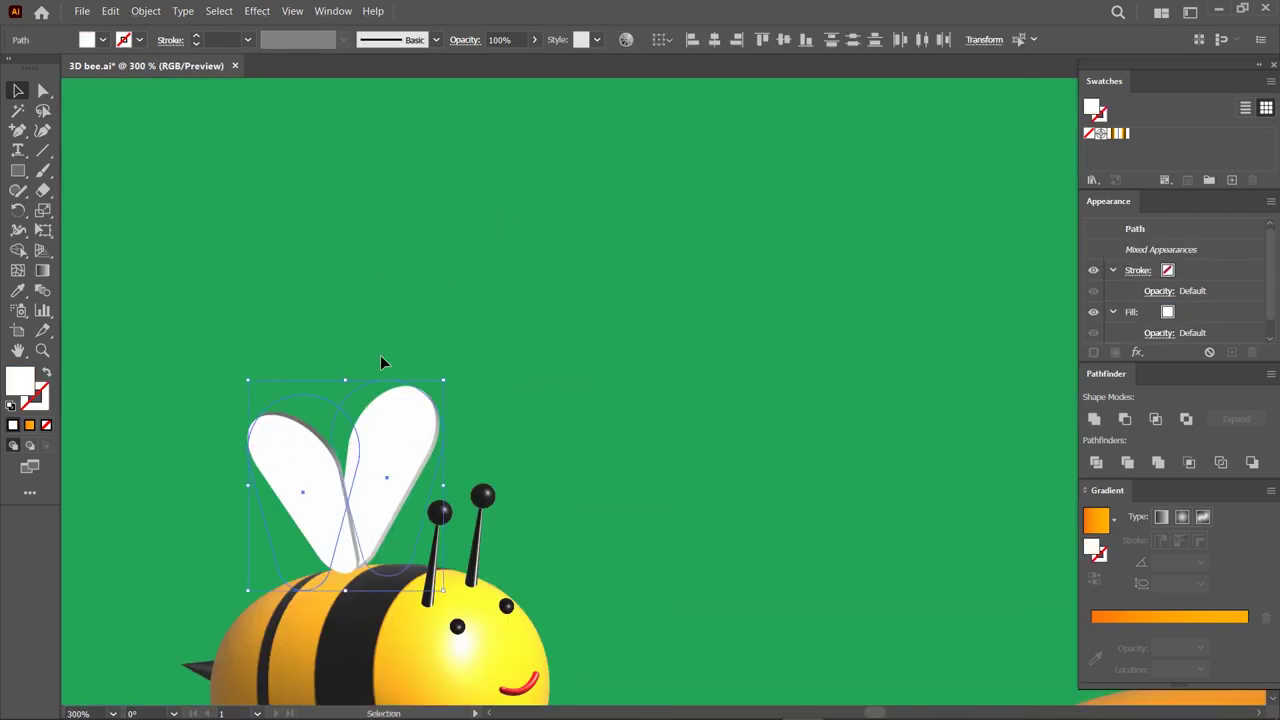
click(786, 326)
click(397, 423)
click(1167, 334)
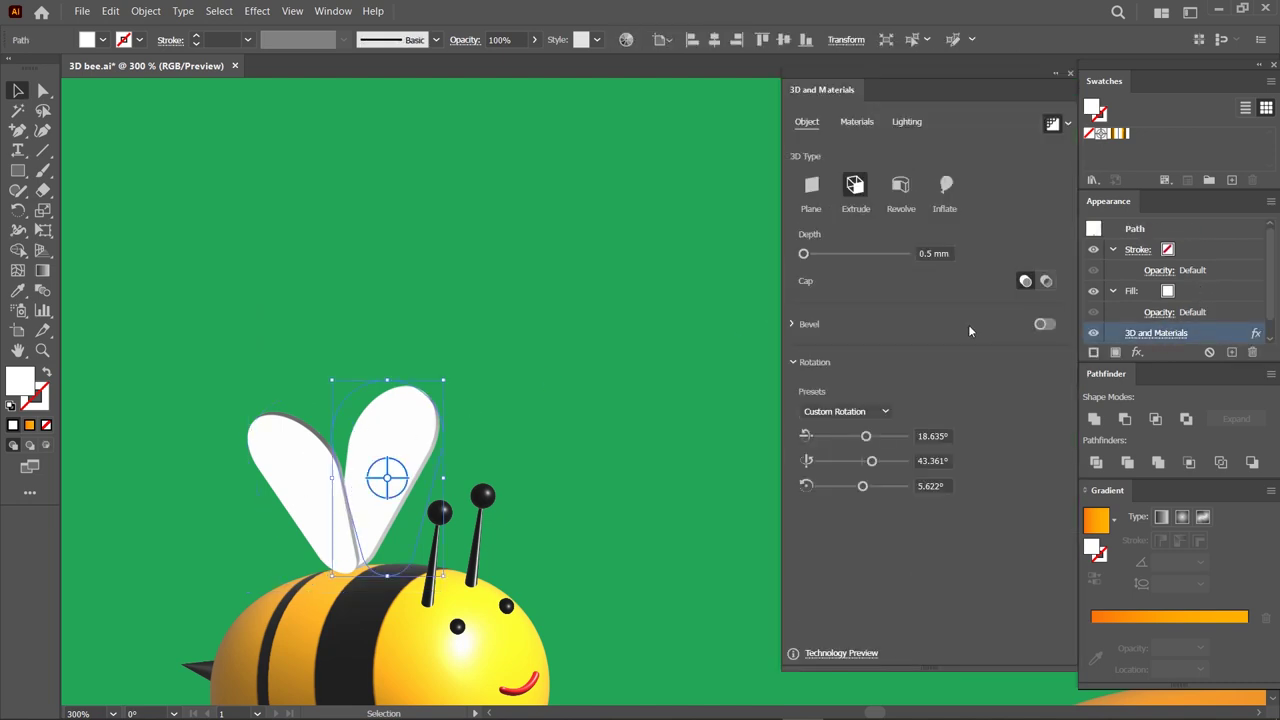
double_click(928, 253)
text(1)
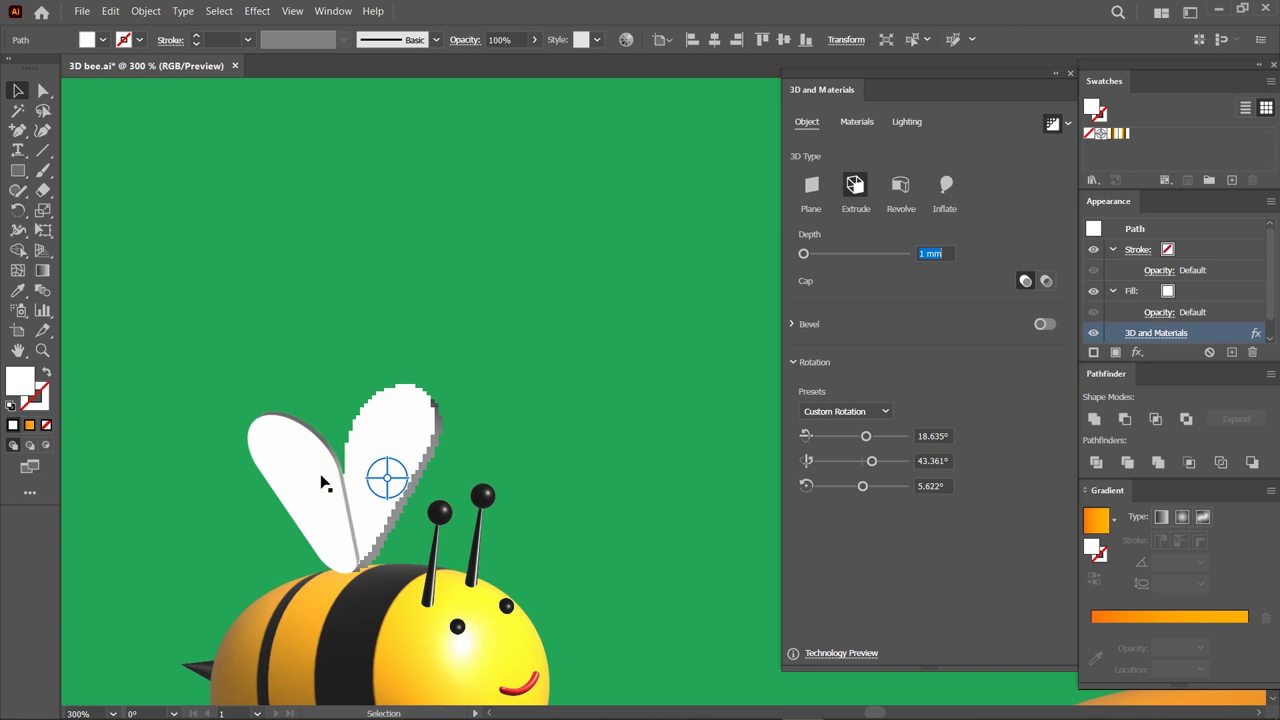
click(321, 482)
key(Return)
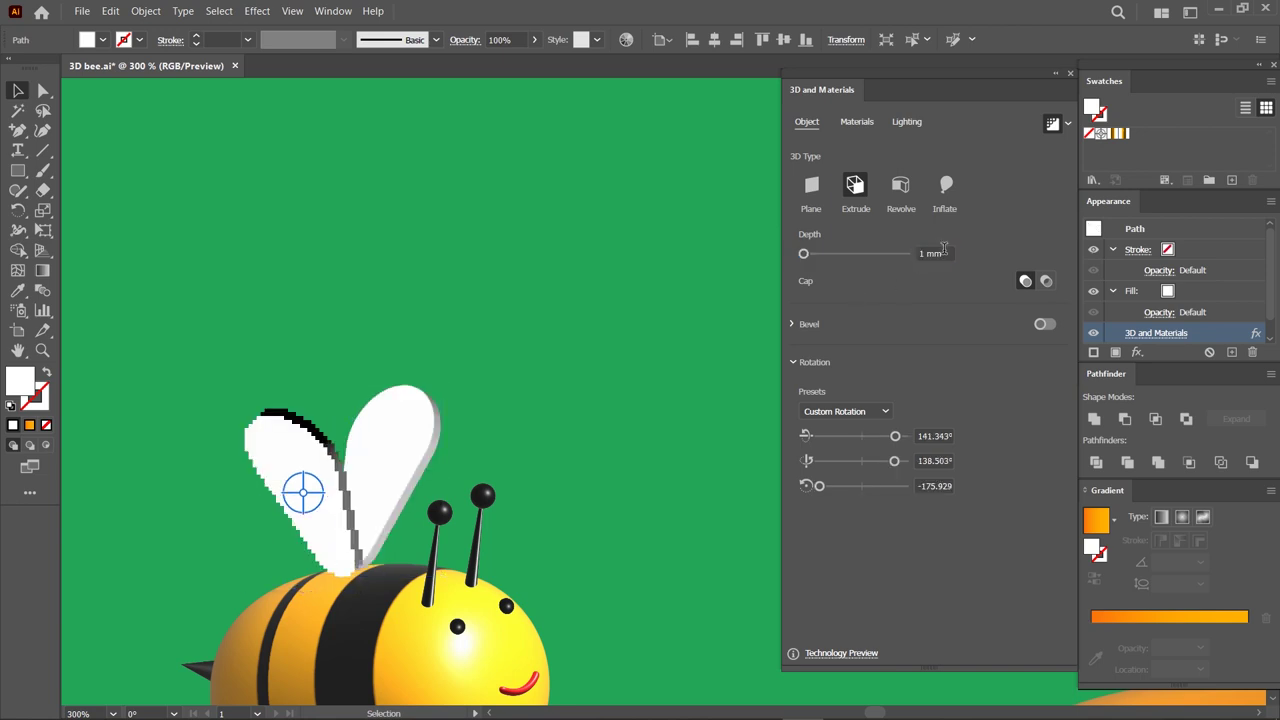
click(1070, 74)
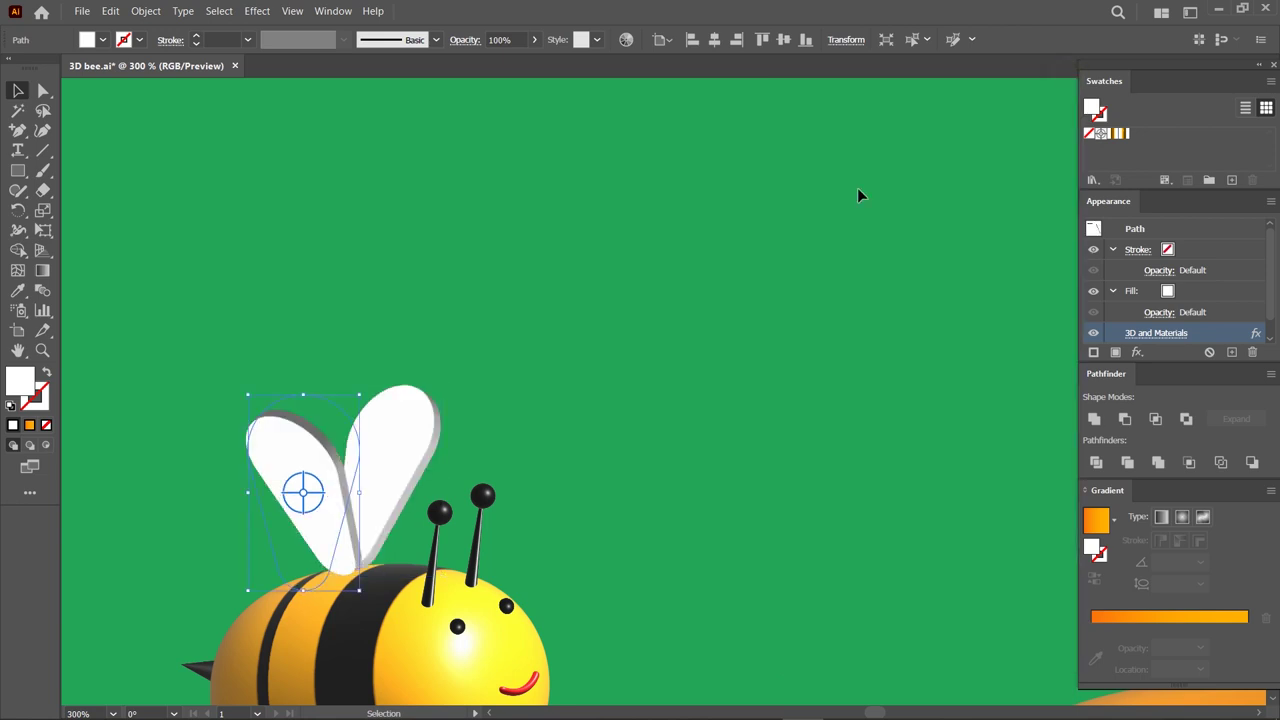
Nudge the left wing slightly into place.
click(697, 339)
scroll(330, 570, up, 3)
drag(340, 565, 371, 552)
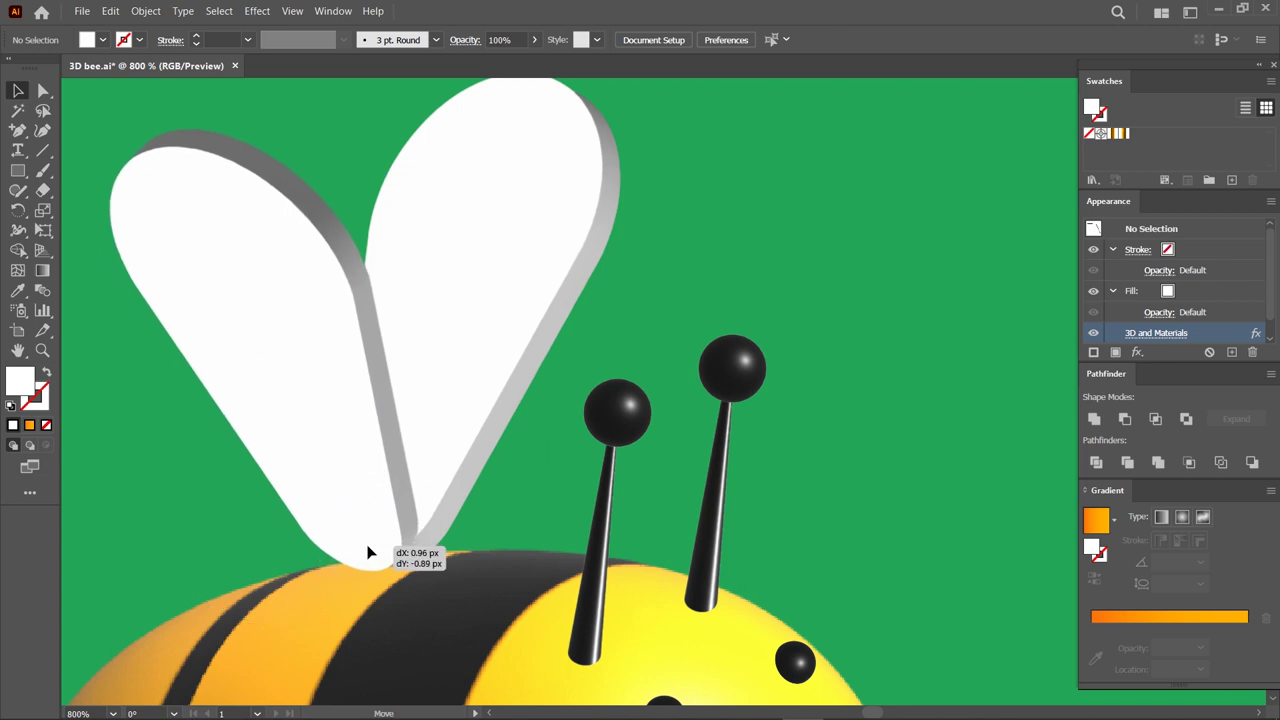
drag(371, 547, 371, 547)
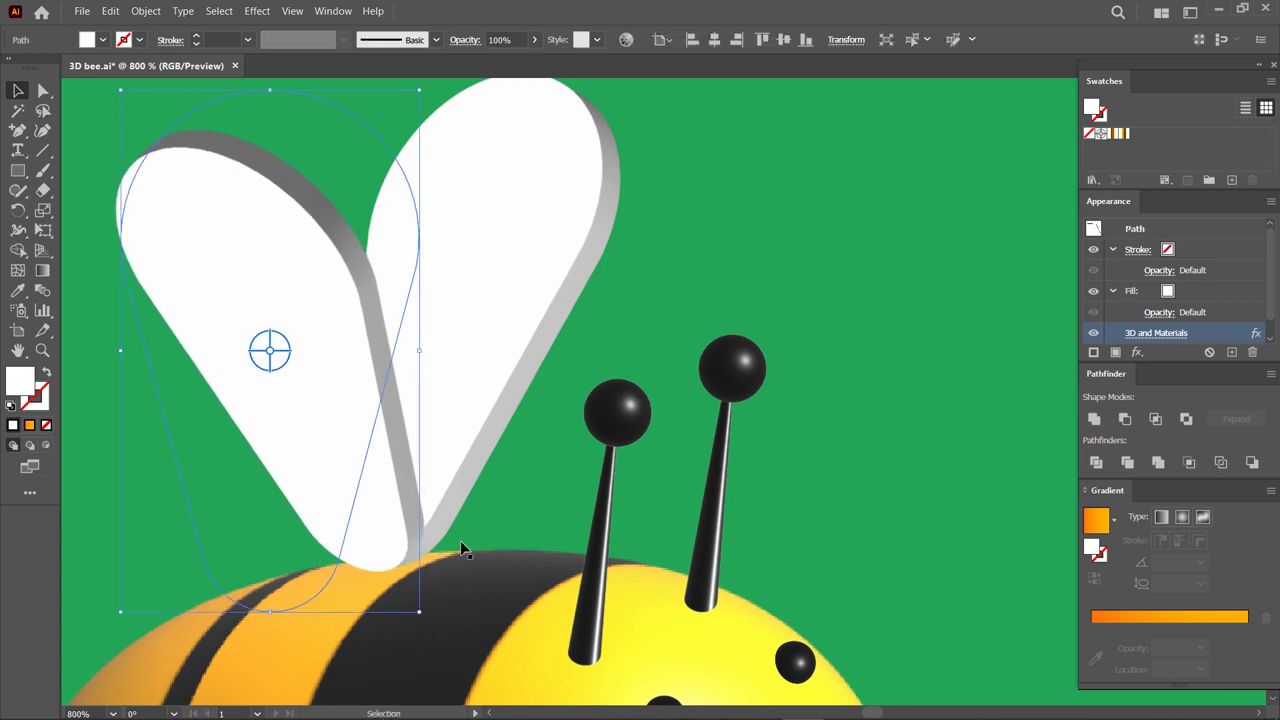
scroll(460, 546, down, 2)
scroll(600, 500, down, 1)
Rotate the bee's stinger around its X axis with the 3D widget.
click(245, 592)
scroll(210, 640, up, 2)
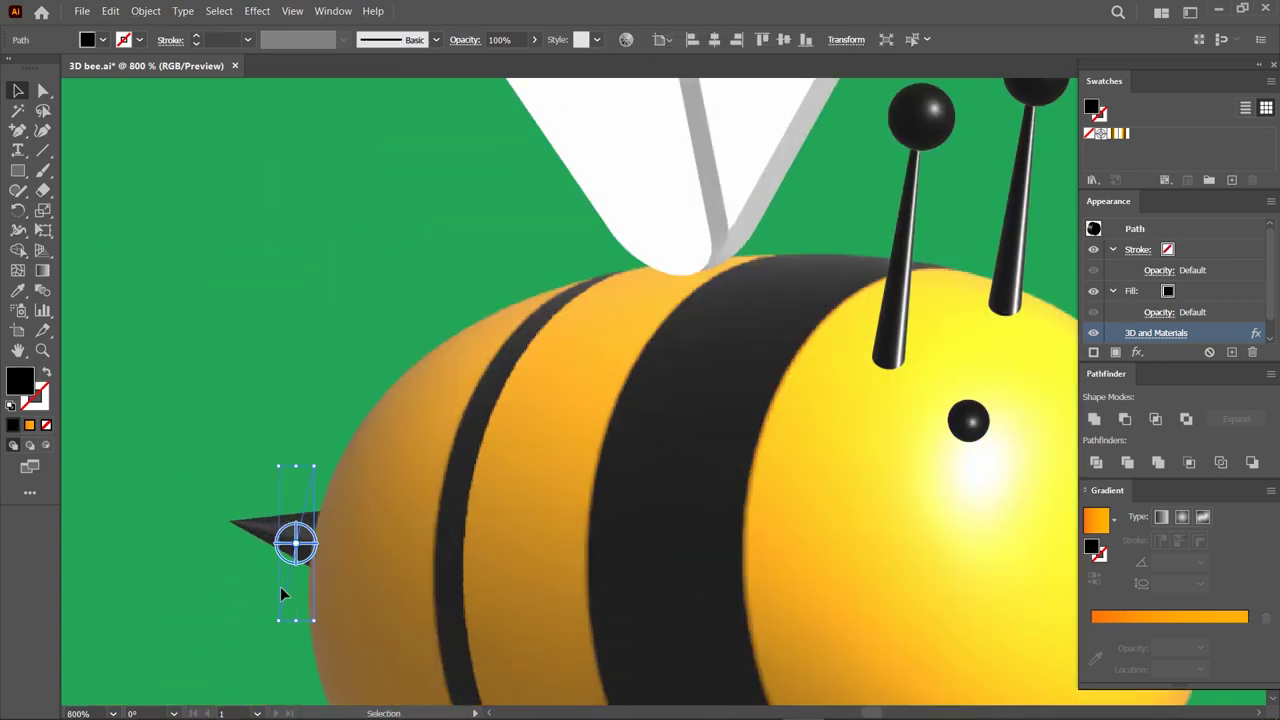
drag(313, 549, 310, 540)
click(208, 492)
scroll(208, 492, down, 2)
scroll(339, 566, down, 3)
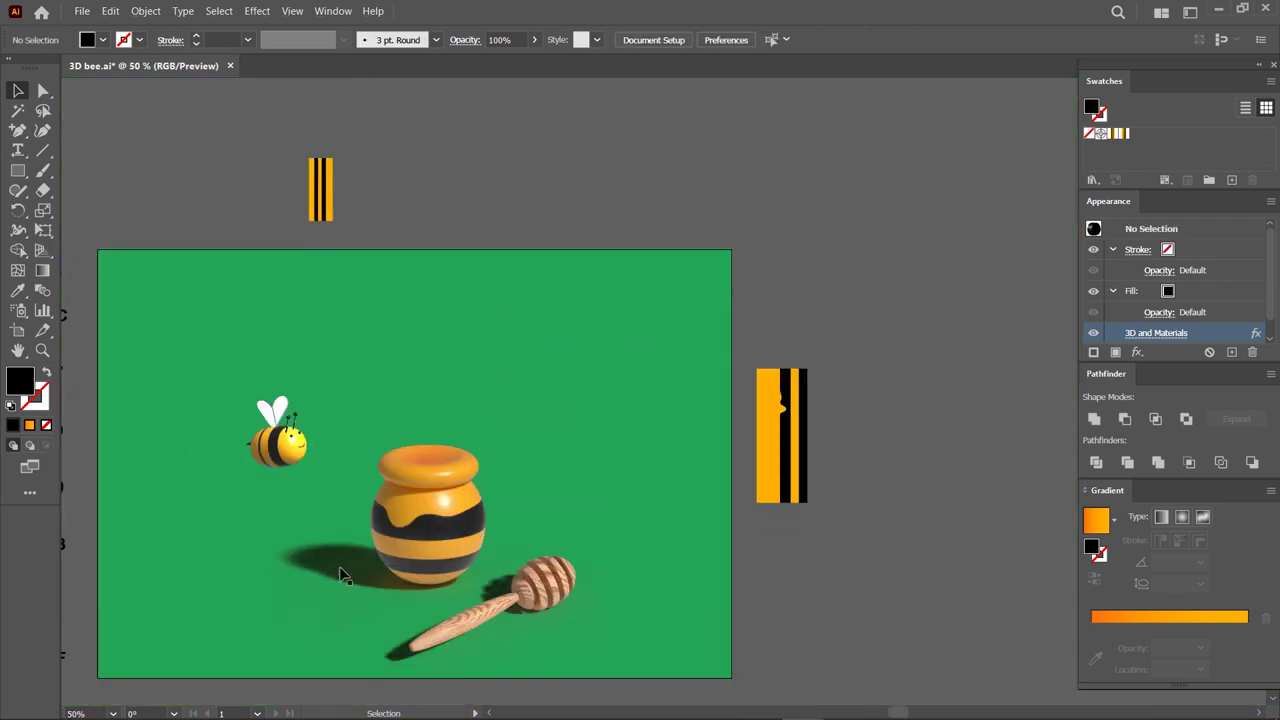
scroll(339, 566, up, 2)
click(634, 445)
Enlarge the honey pot and shift it up-left; stretch the dipper taller and move it up-right.
drag(583, 394, 596, 394)
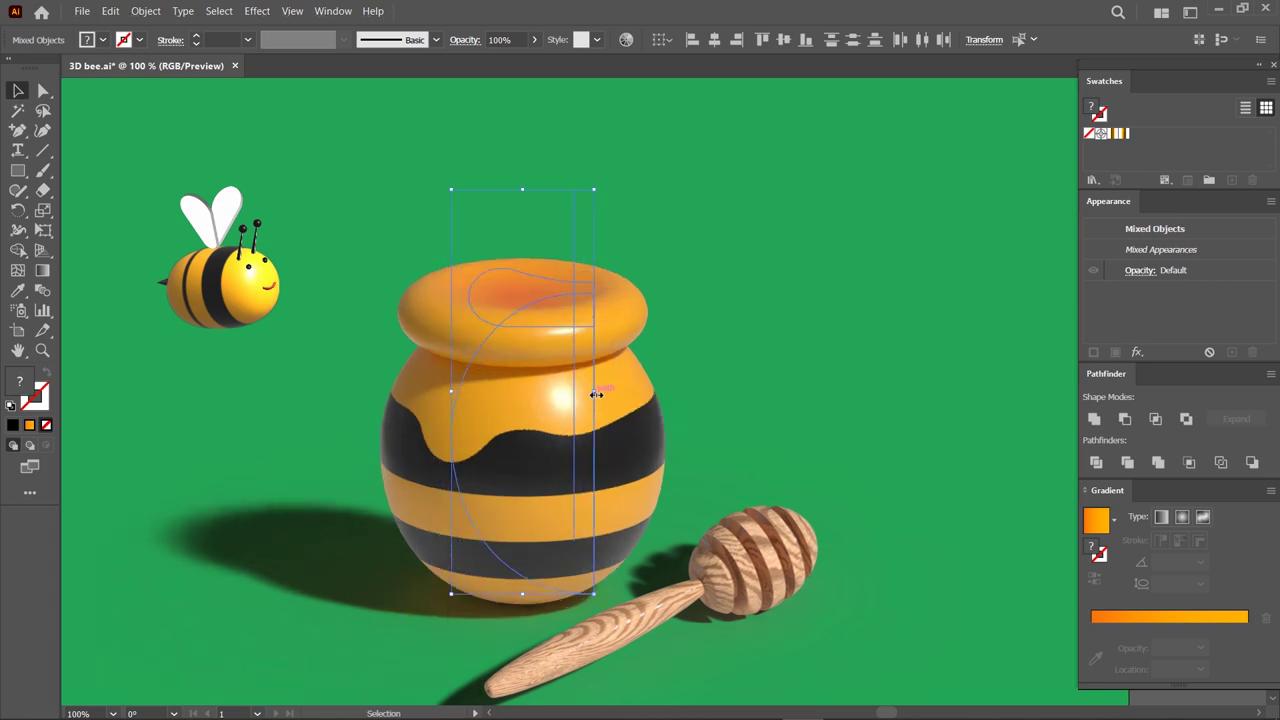
scroll(596, 394, down, 1)
scroll(580, 390, down, 1)
drag(546, 438, 539, 422)
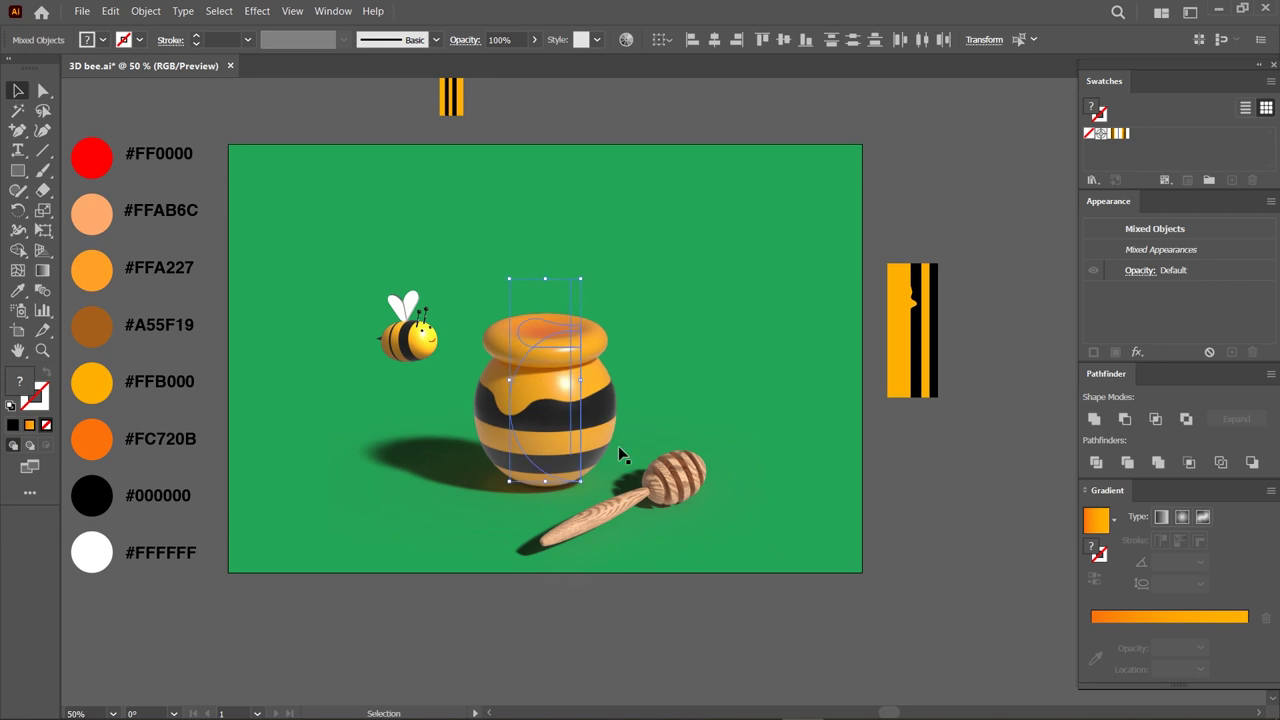
click(670, 485)
drag(629, 400, 626, 388)
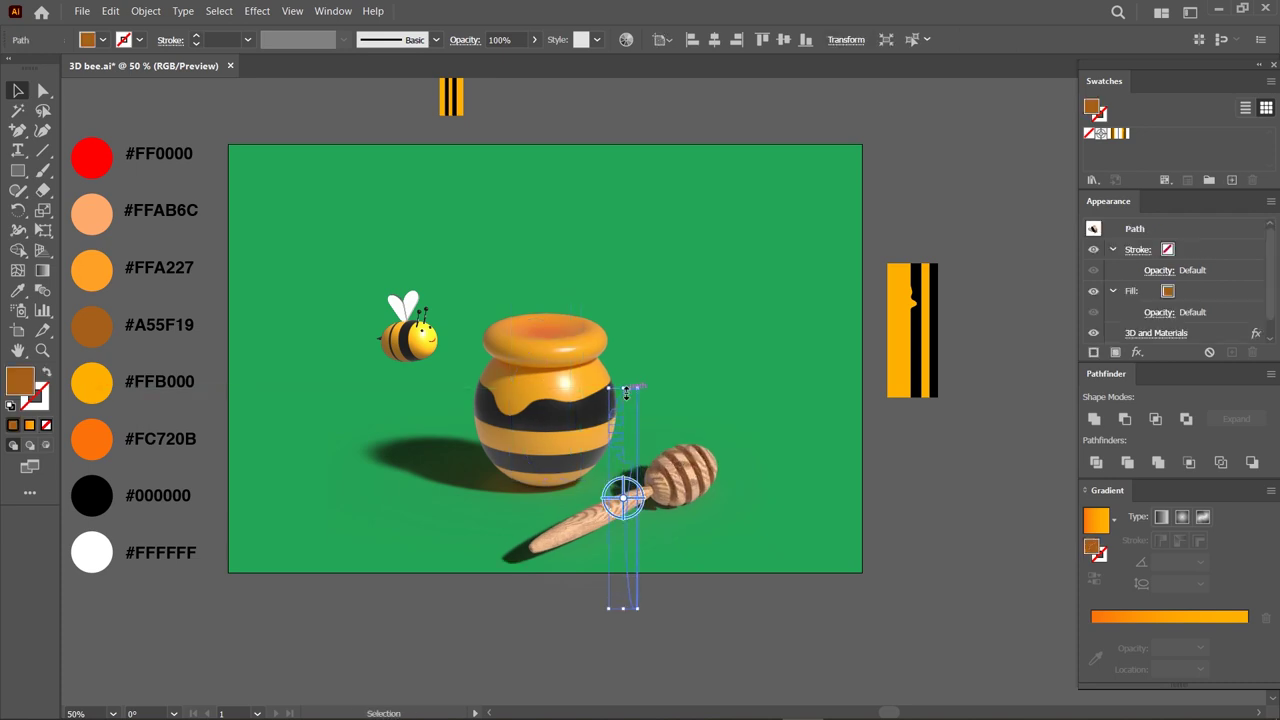
drag(676, 480, 693, 468)
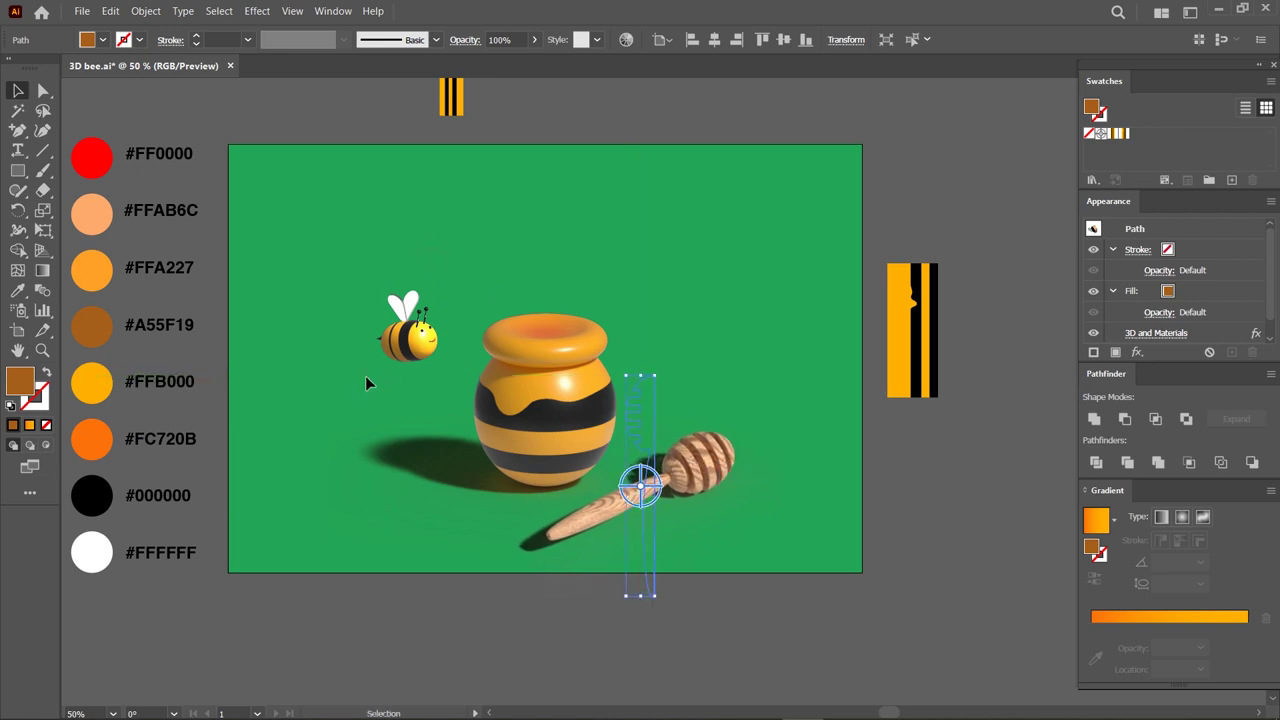
Move the bee further up-left away from the pot.
click(410, 340)
scroll(420, 350, up, 2)
mouse_move(351, 343)
mouse_down()
mouse_move(282, 293)
mouse_move(292, 305)
mouse_up()
click(239, 283)
scroll(239, 281, up, 4)
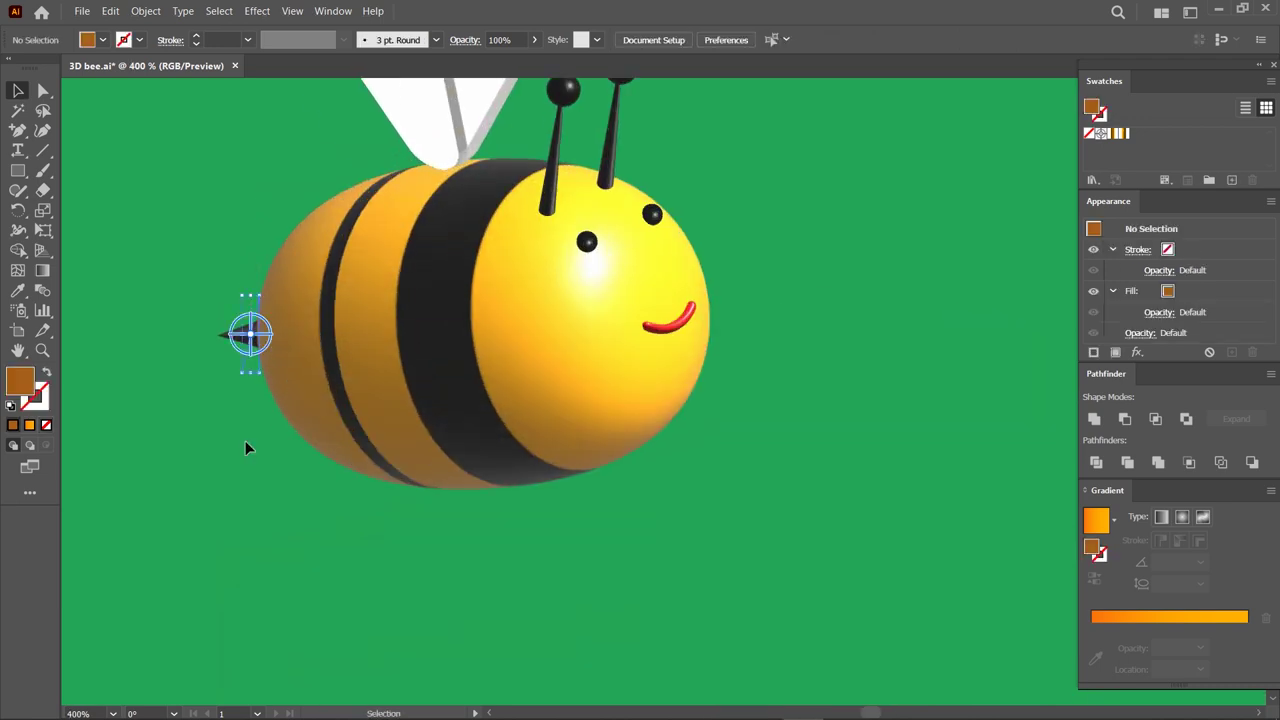
key(ctrl+1)
click(672, 420)
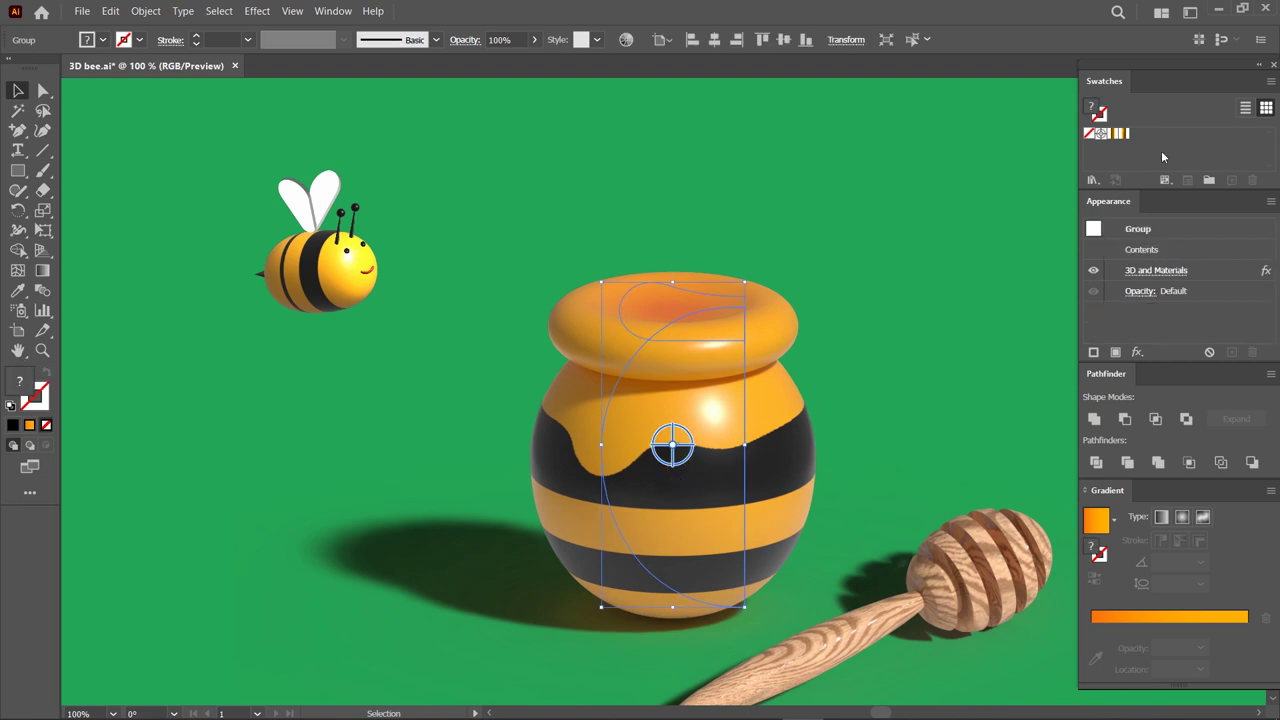
In the pot's 3D Lighting settings, set ambient intensity 98% and light rotation 1°.
click(1160, 270)
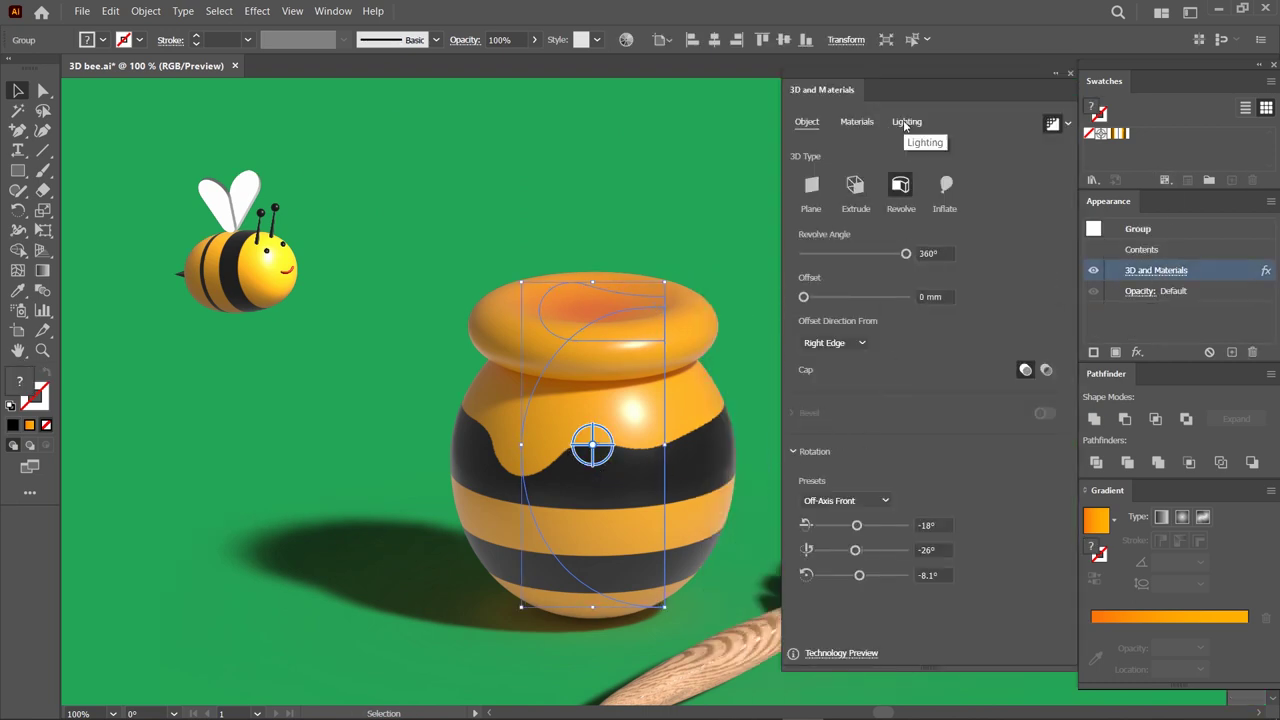
click(905, 122)
drag(845, 466, 853, 464)
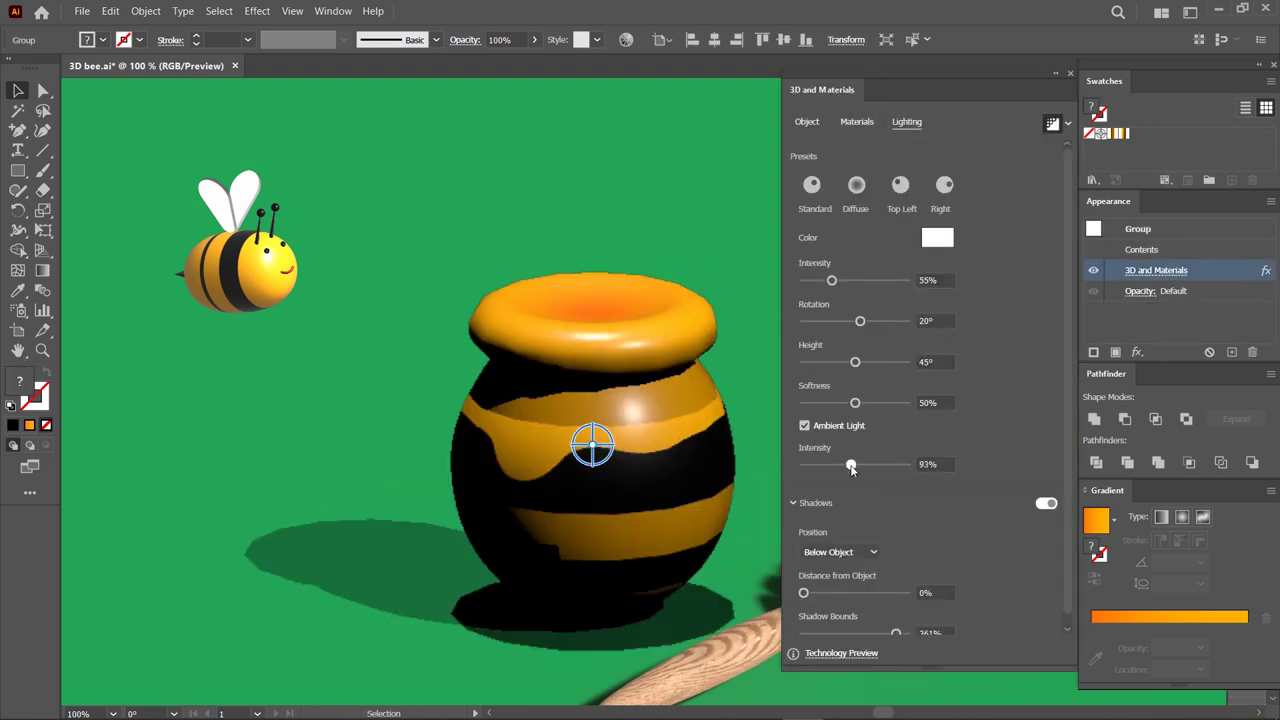
drag(862, 323, 858, 328)
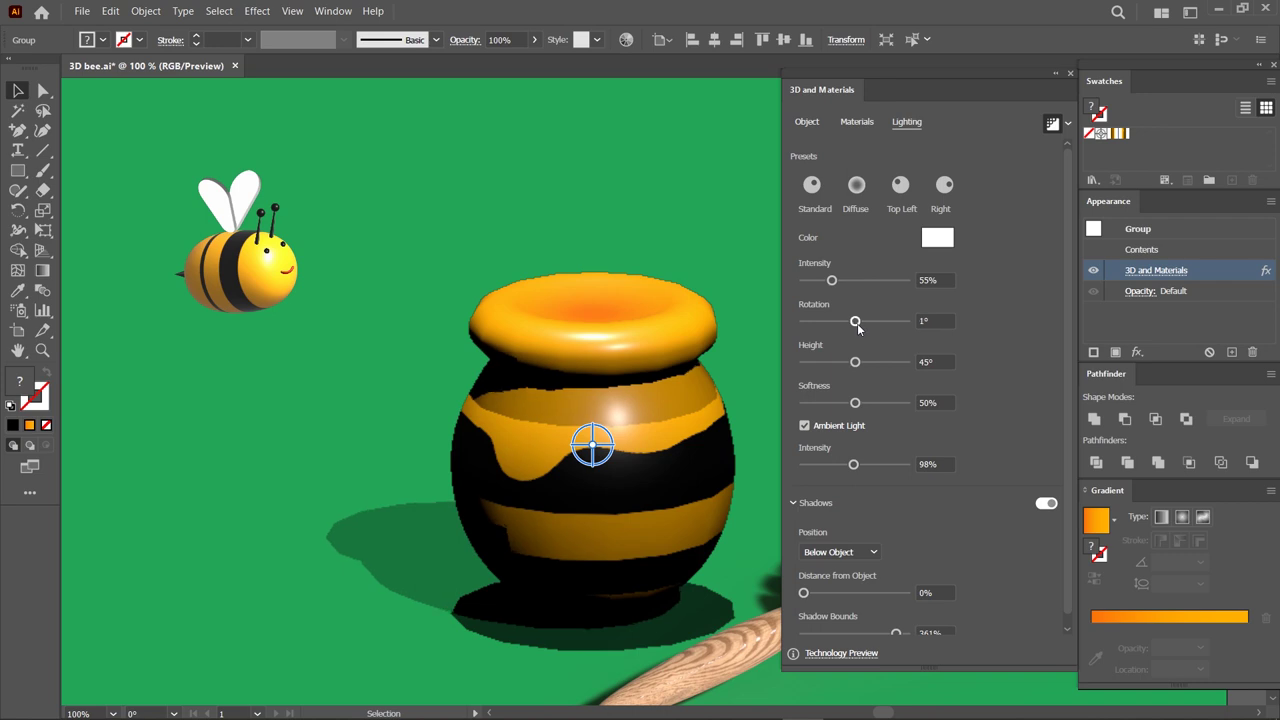
click(1070, 73)
scroll(622, 429, down, 3)
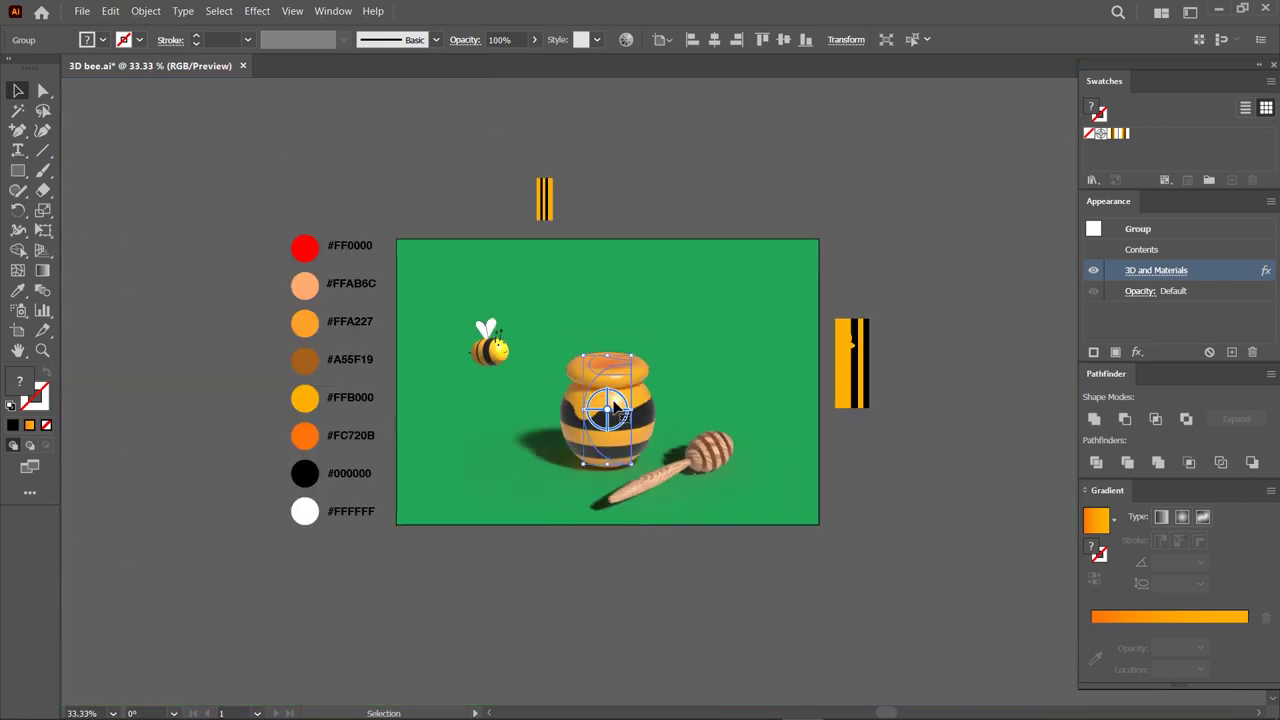
Draw a circle at the artboard's lower left and give it a gradient fill.
scroll(622, 429, up, 2)
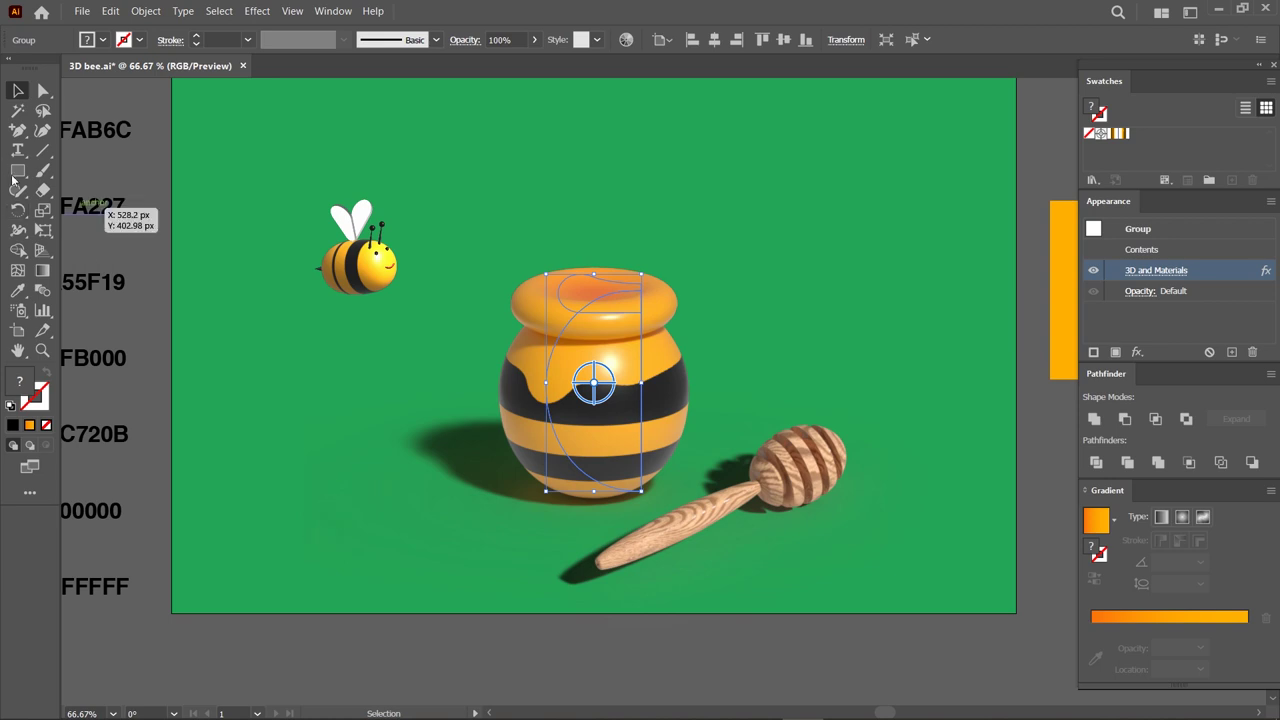
click(18, 170)
click(85, 217)
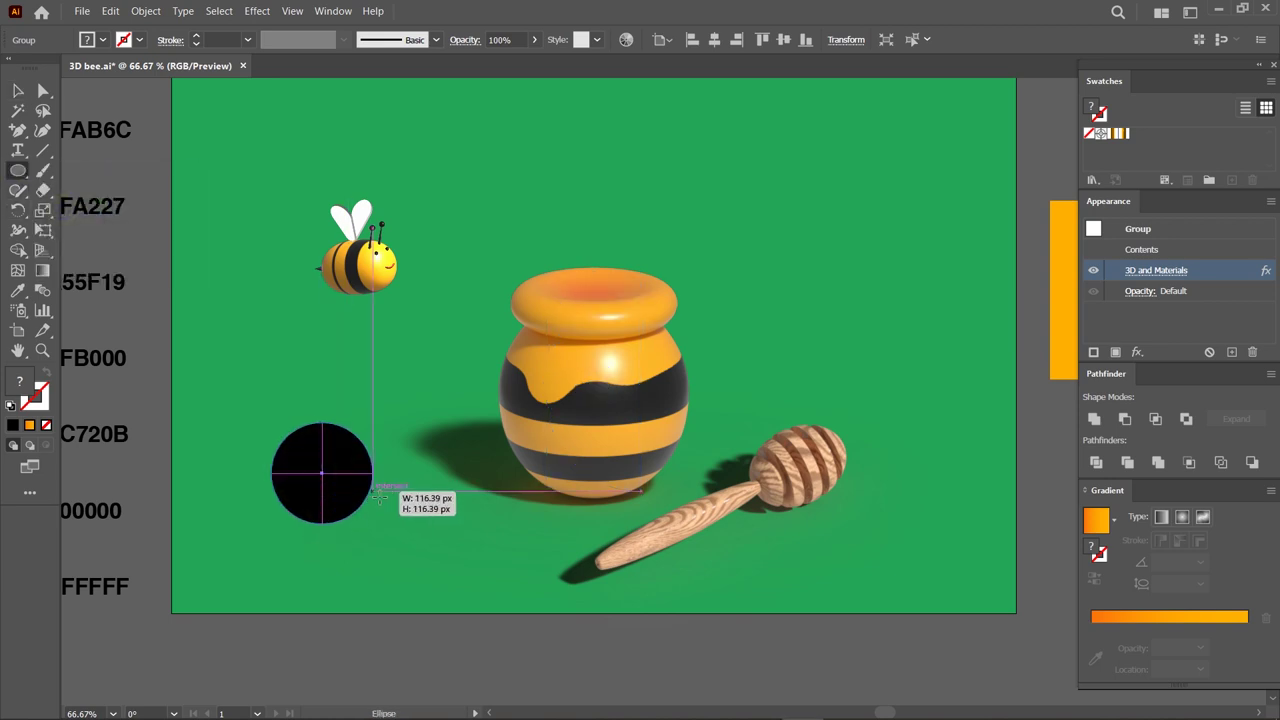
drag(322, 472, 380, 530)
click(1096, 627)
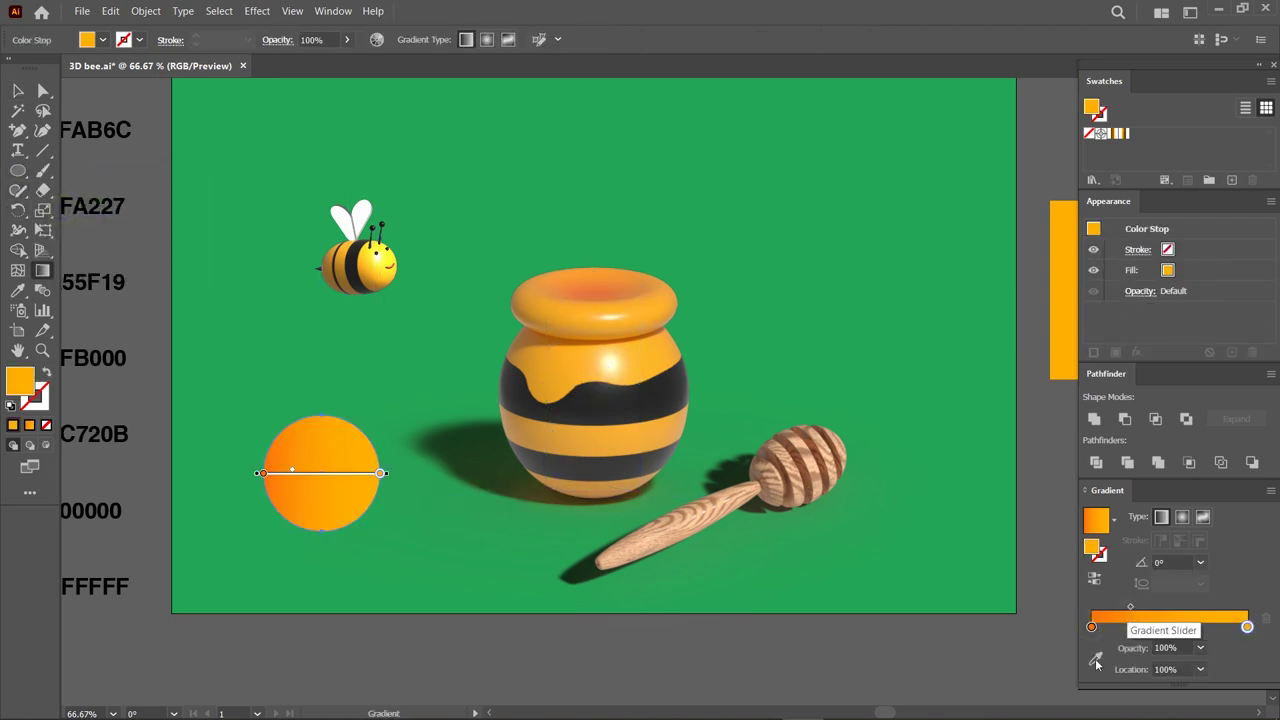
click(1096, 660)
Set both of the circle's gradient stops to black #000000.
scroll(600, 400, left, 3)
click(117, 434)
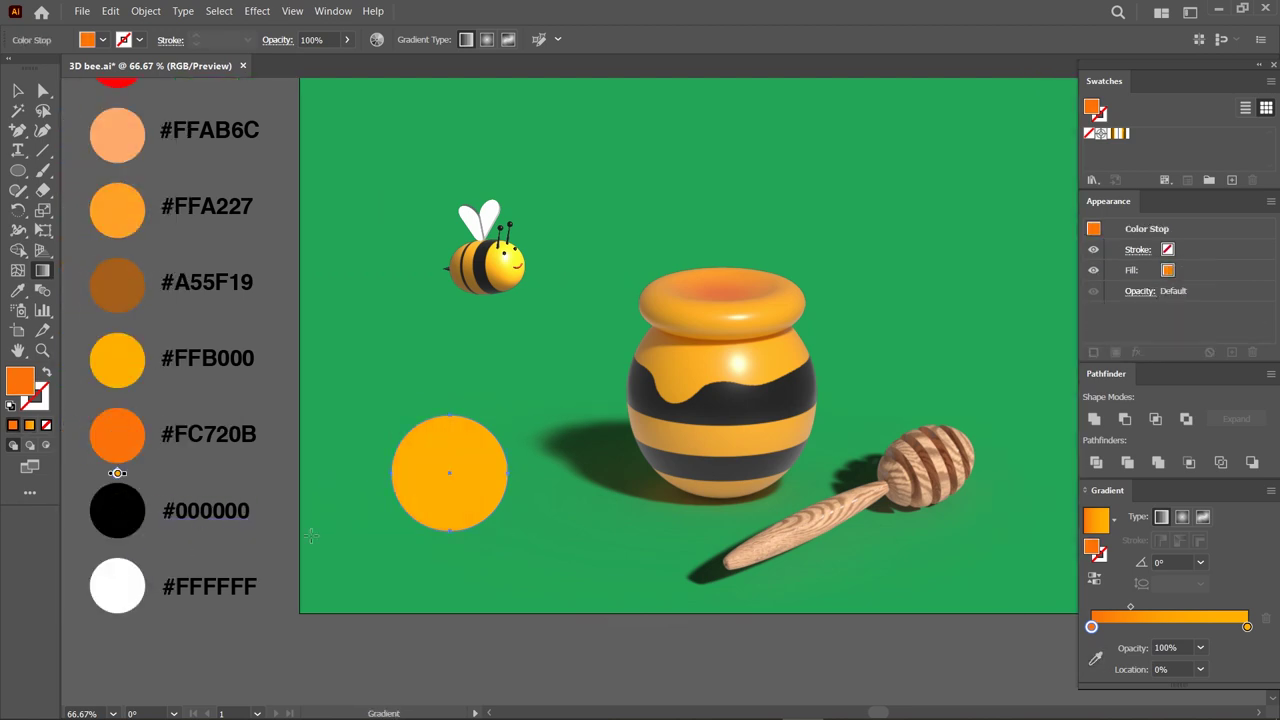
click(1096, 658)
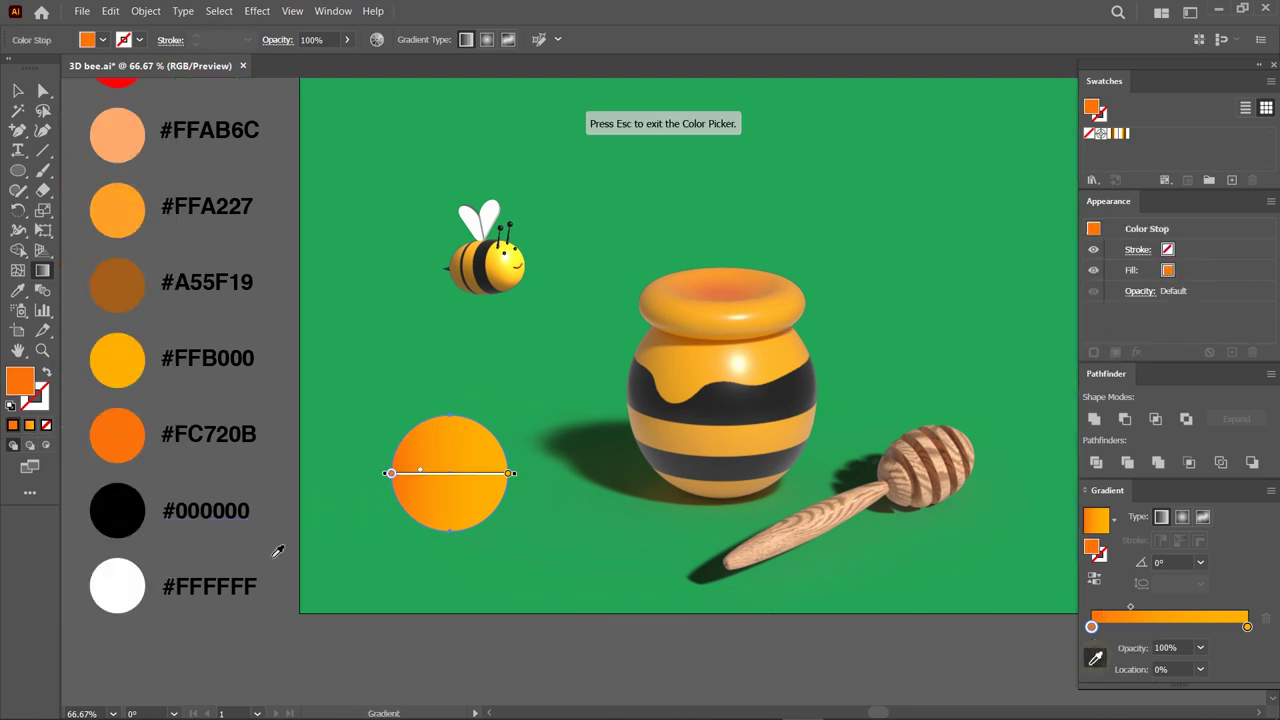
click(126, 510)
click(1247, 627)
click(117, 510)
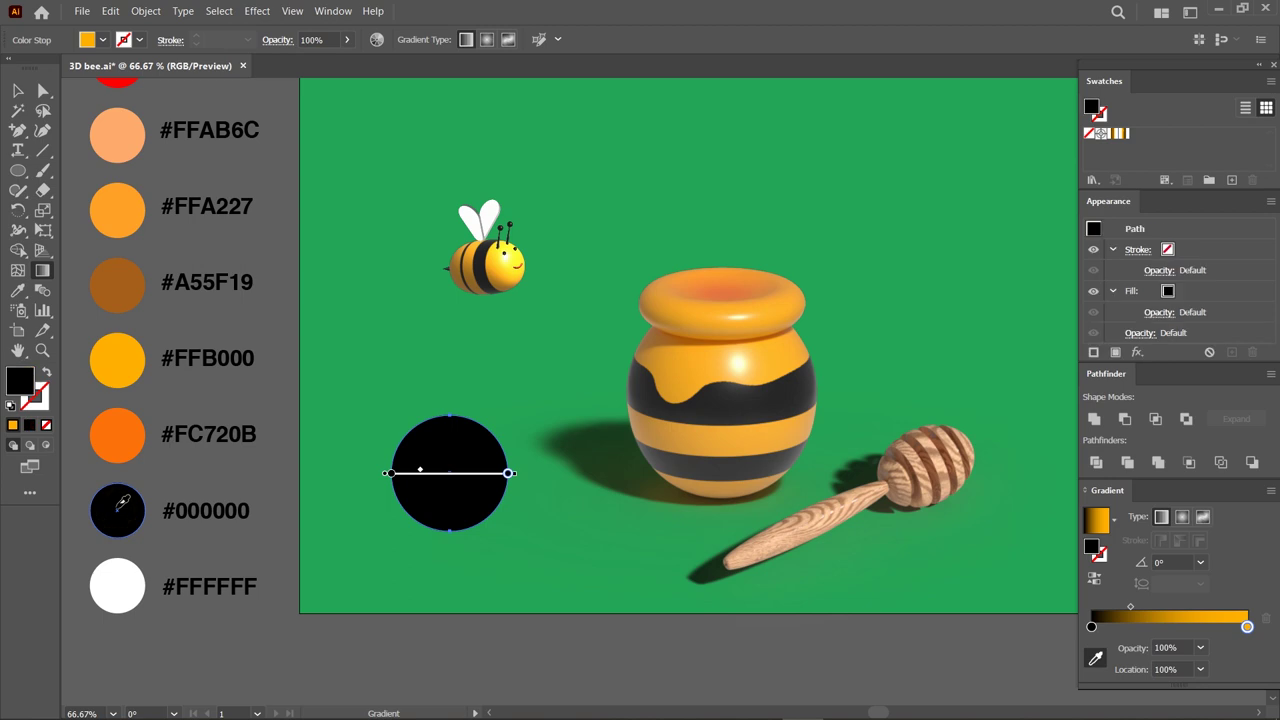
Make the gradient radial, fading to 0% opacity, and start flattening the circle into an ellipse.
click(1183, 517)
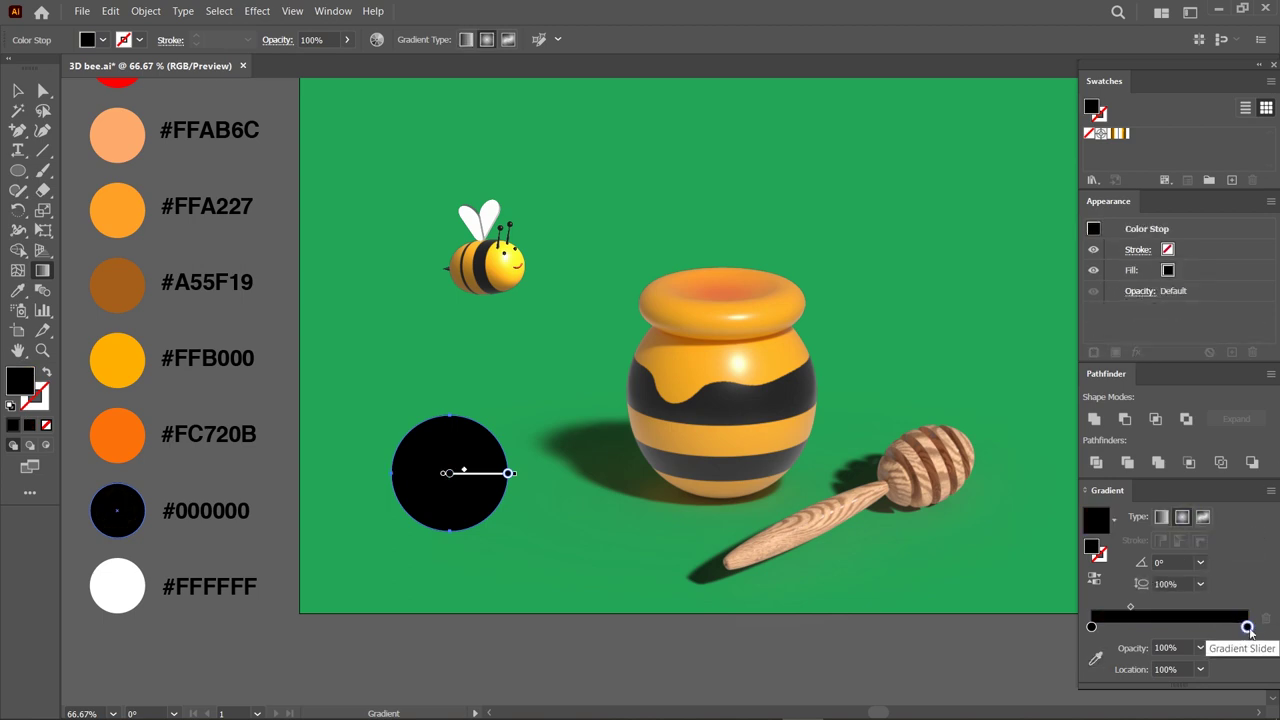
click(1202, 649)
click(1222, 447)
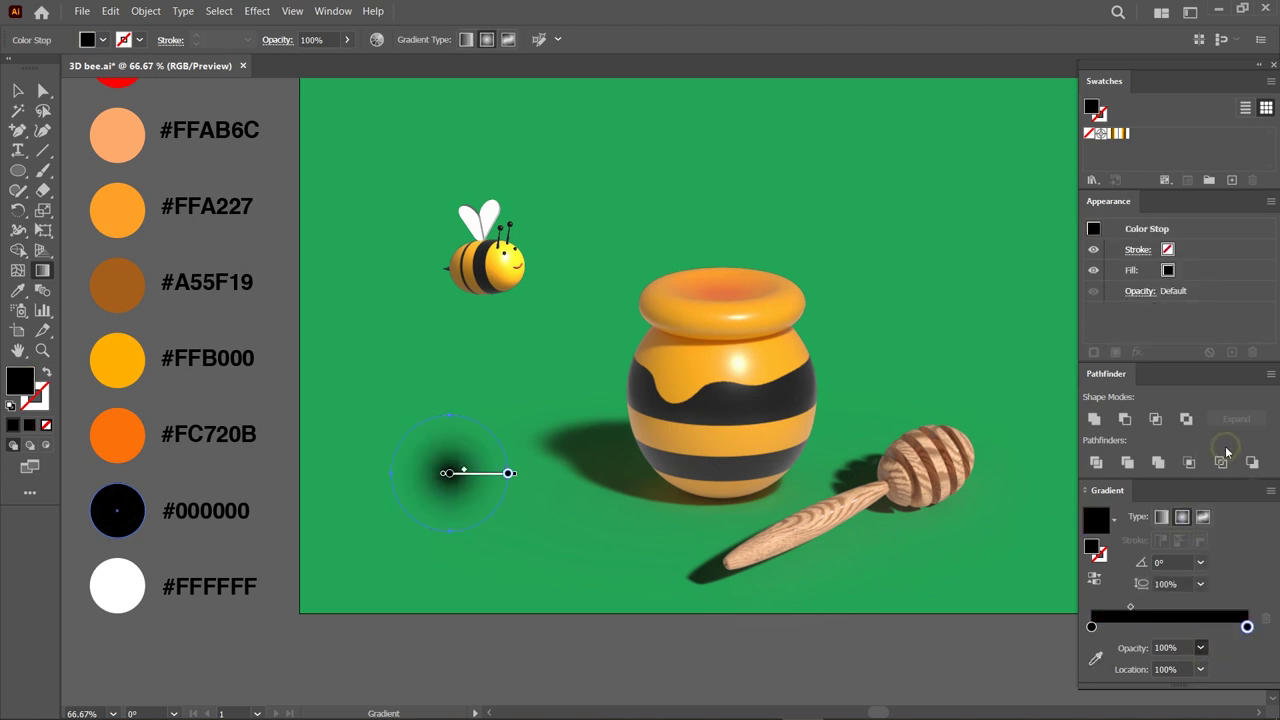
drag(467, 474, 476, 471)
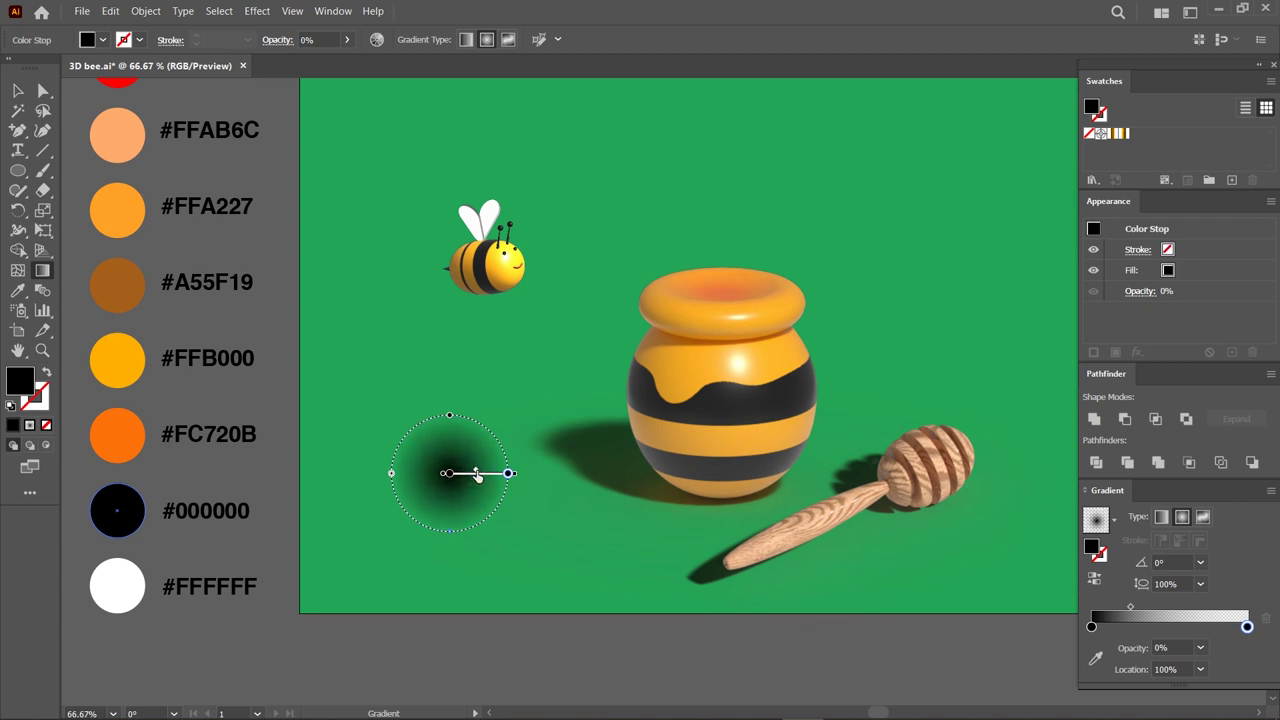
click(16, 90)
click(309, 571)
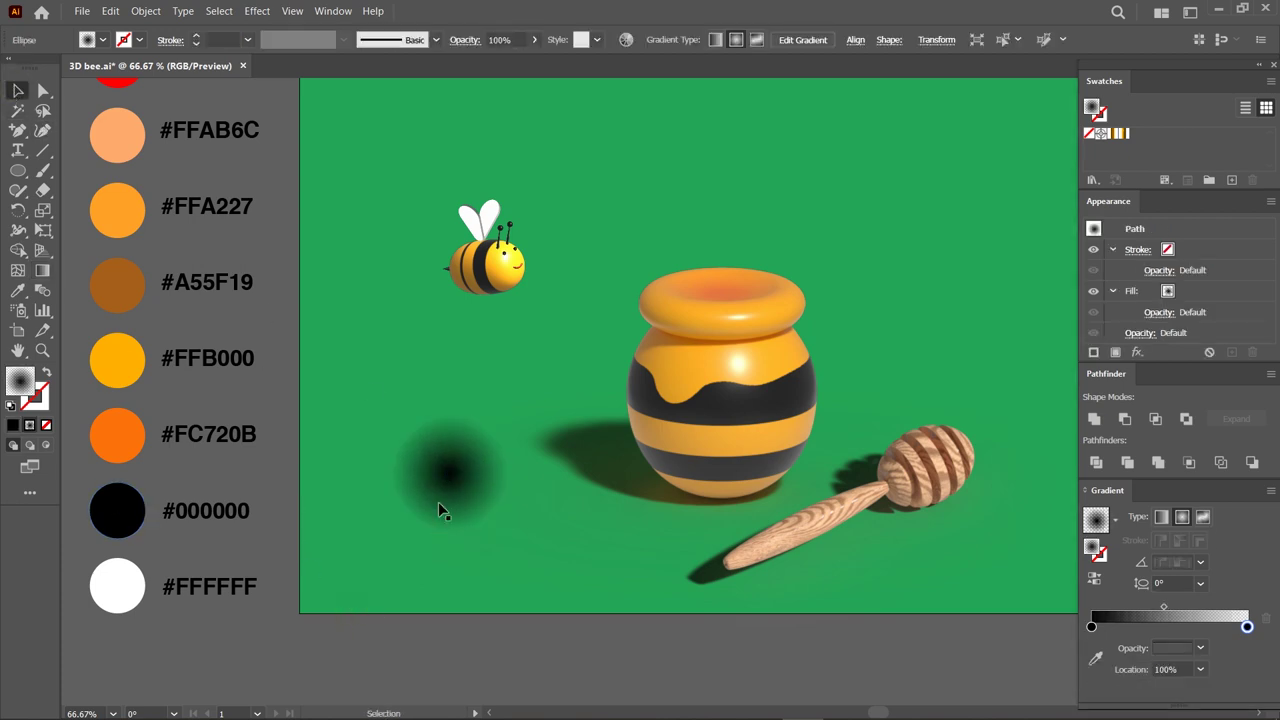
mouse_move(452, 430)
mouse_down()
mouse_move(492, 345)
mouse_move(491, 420)
mouse_up()
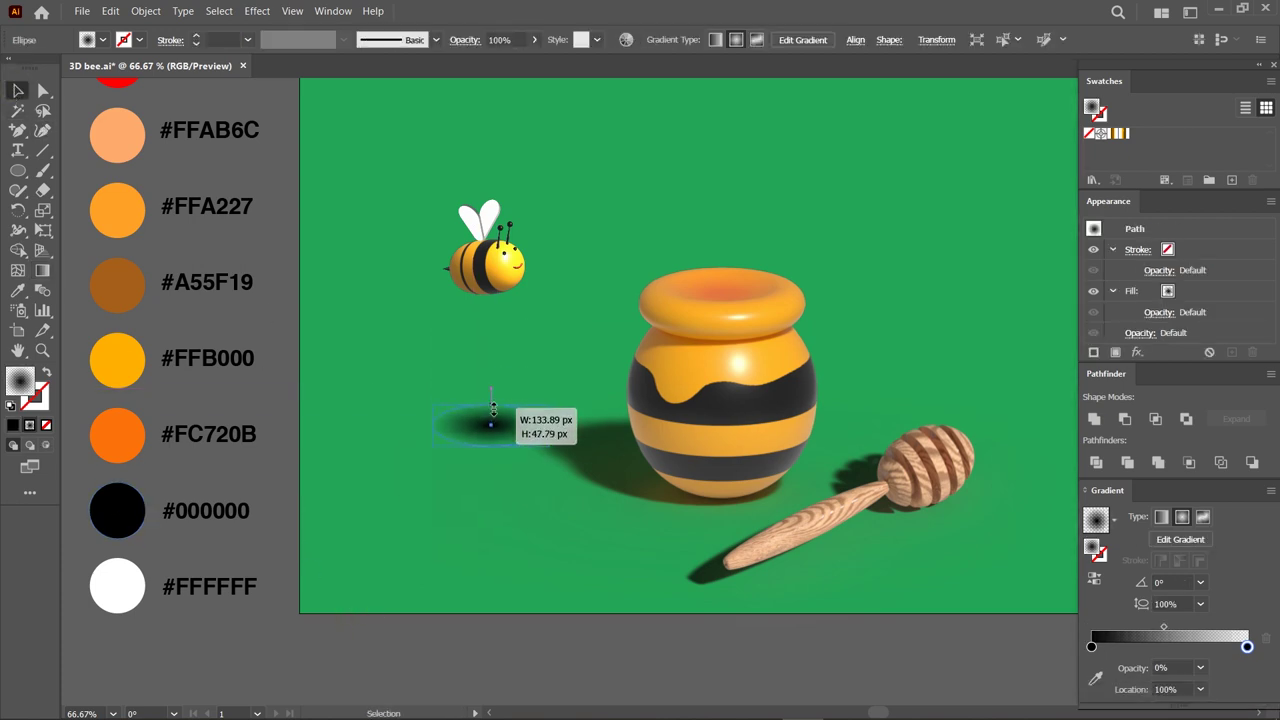
Squash the ellipse into a thin shadow set to Multiply at about 53% opacity.
scroll(508, 440, up, 3)
drag(606, 428, 527, 421)
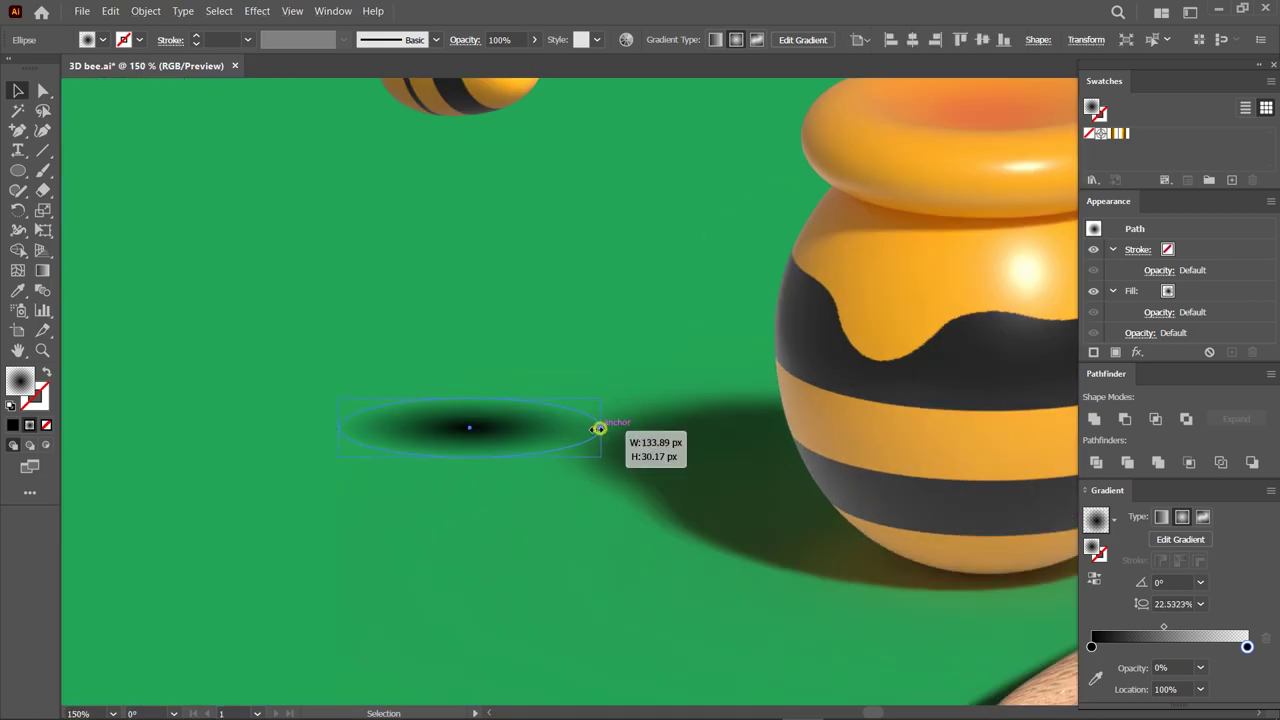
scroll(430, 445, down, 2)
scroll(430, 480, up, 2)
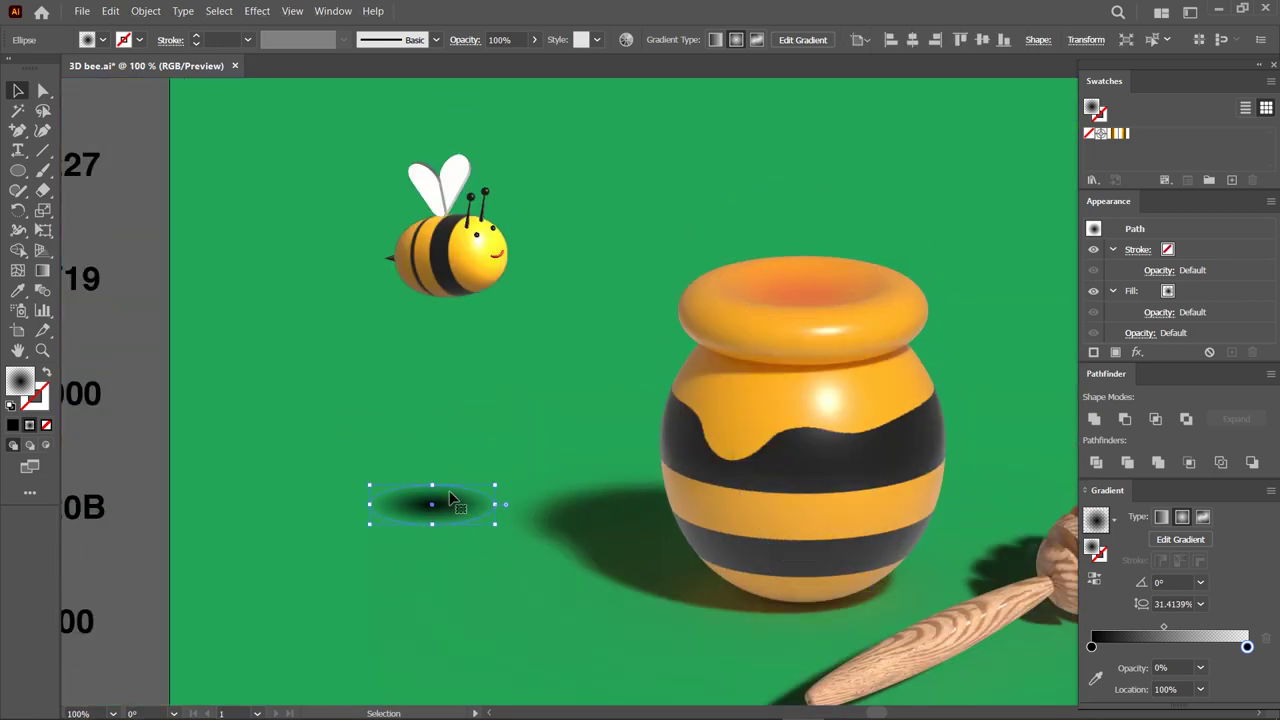
click(465, 40)
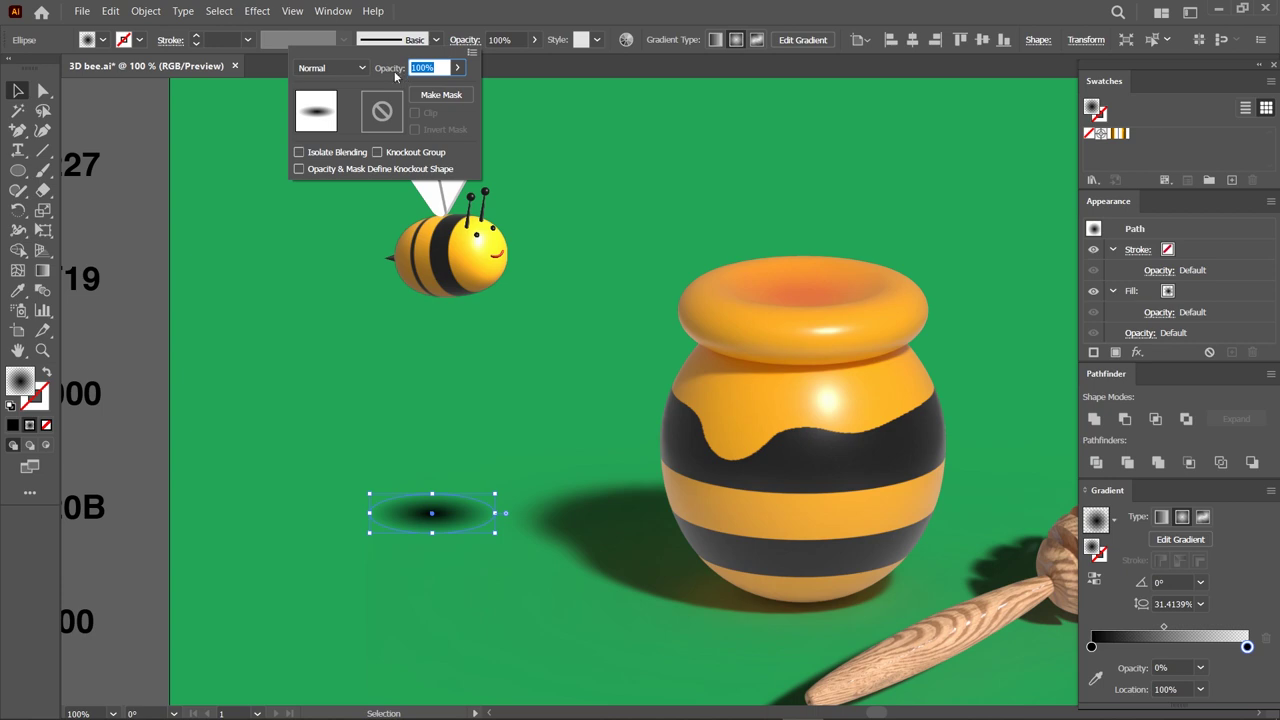
click(332, 67)
key(Escape)
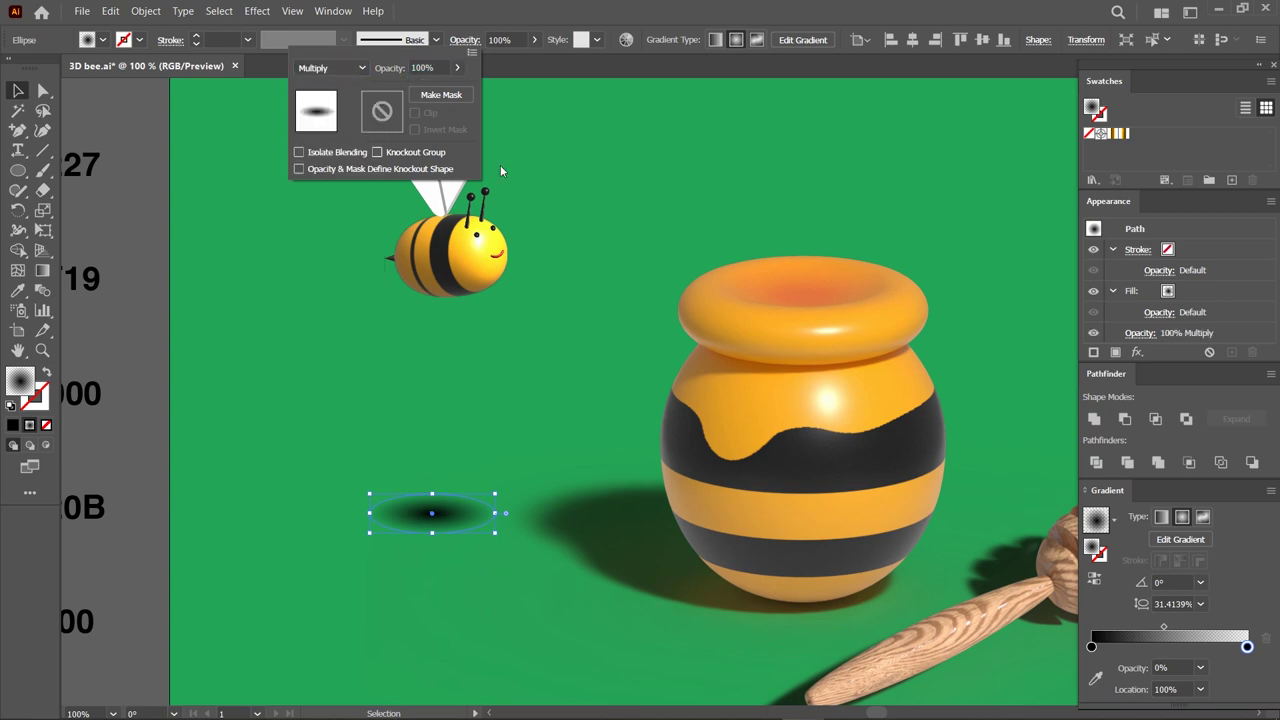
click(574, 172)
click(534, 40)
mouse_move(535, 62)
mouse_down()
mouse_move(488, 62)
mouse_move(502, 65)
mouse_up()
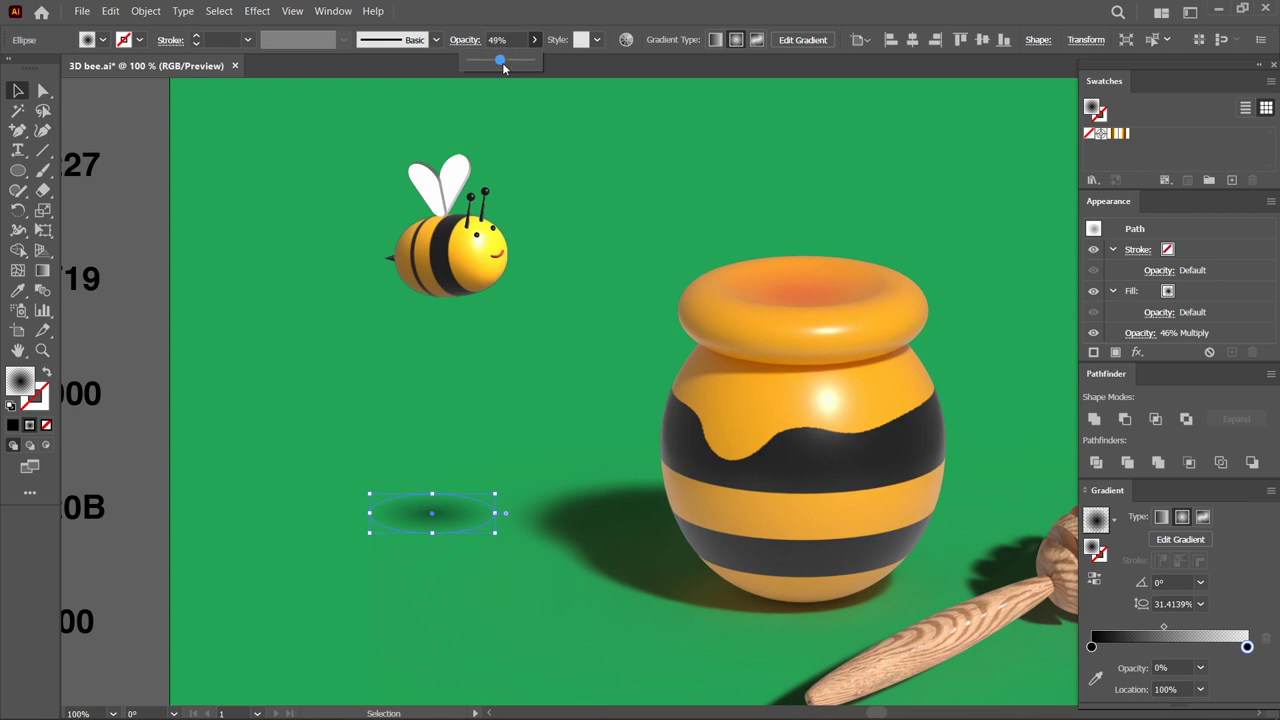
Move the gradient midpoint to about 39.5%, reshape the radial gradient, and shift the shadow slightly left.
click(350, 322)
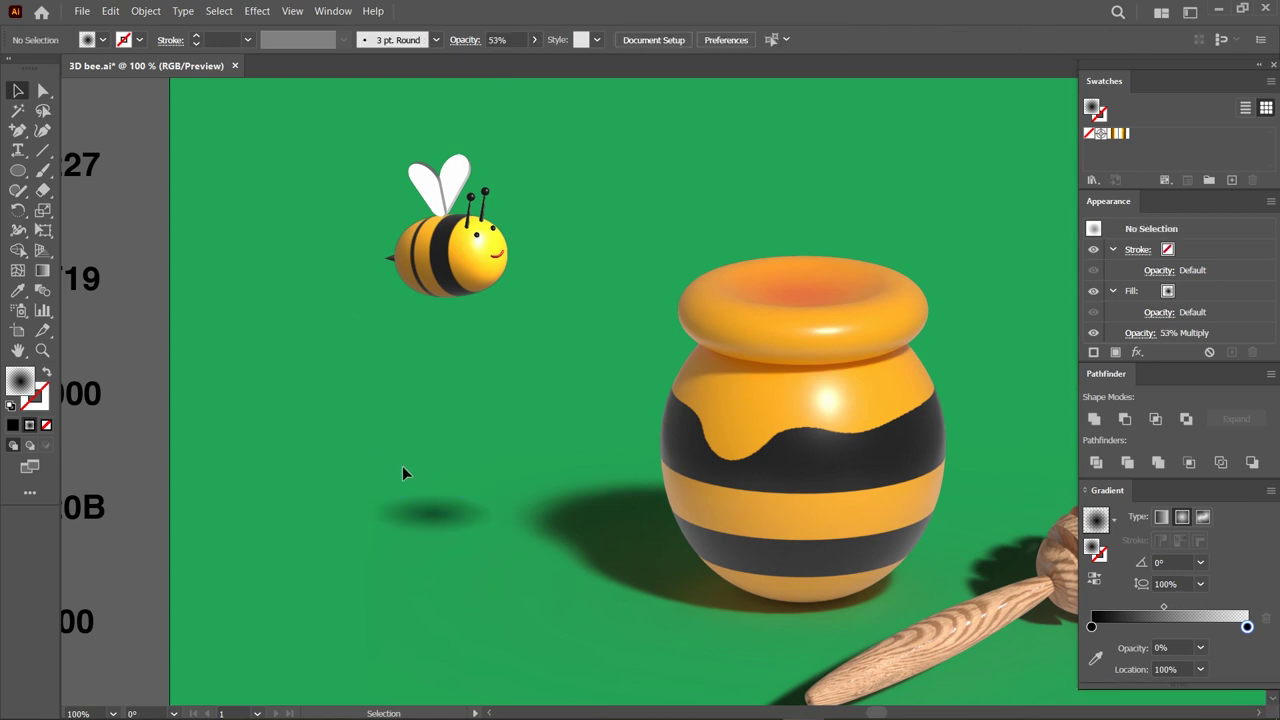
click(431, 513)
drag(1169, 628, 1156, 628)
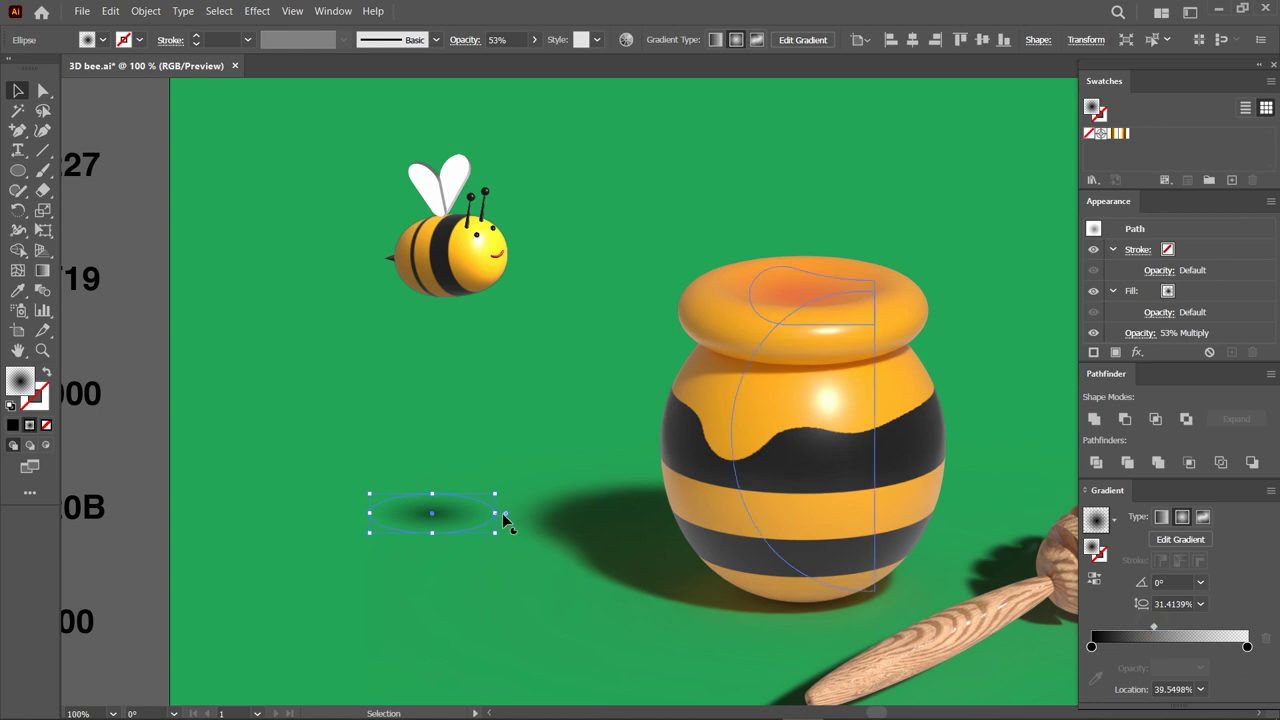
drag(499, 514, 507, 514)
drag(438, 494, 460, 516)
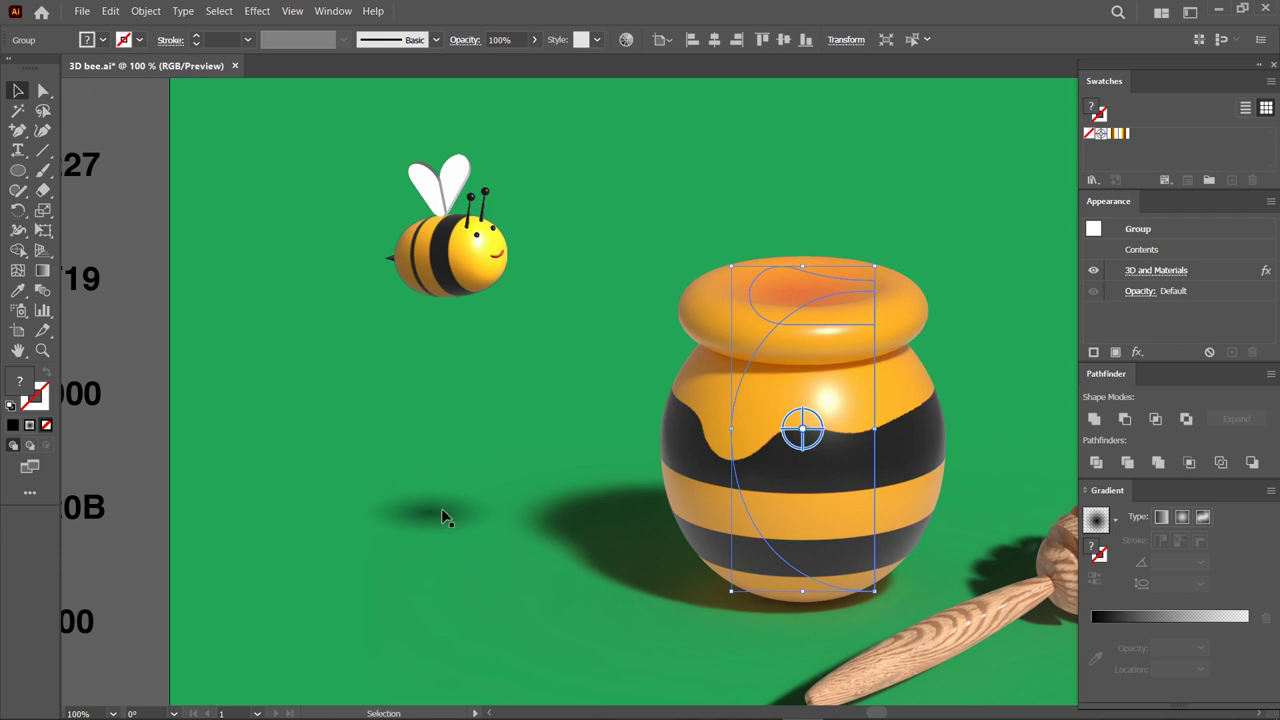
drag(443, 514, 429, 510)
scroll(388, 556, down, 2)
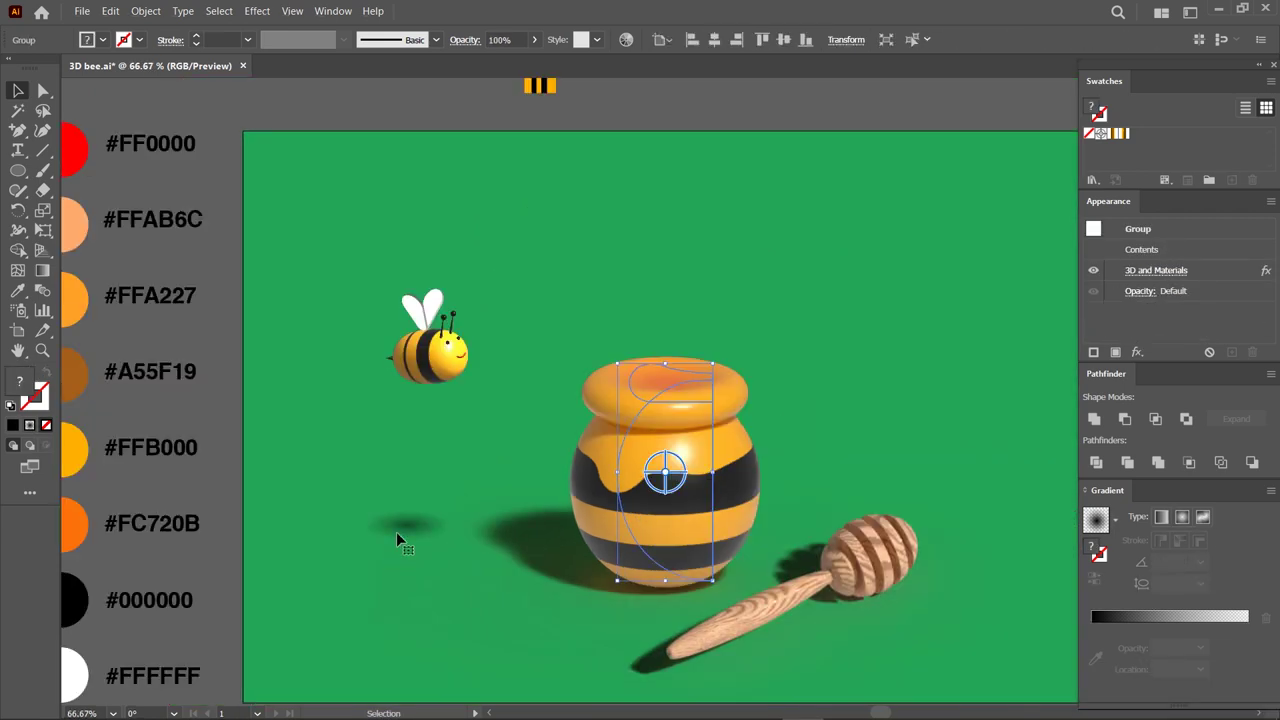
scroll(331, 498, down, 1)
click(440, 555)
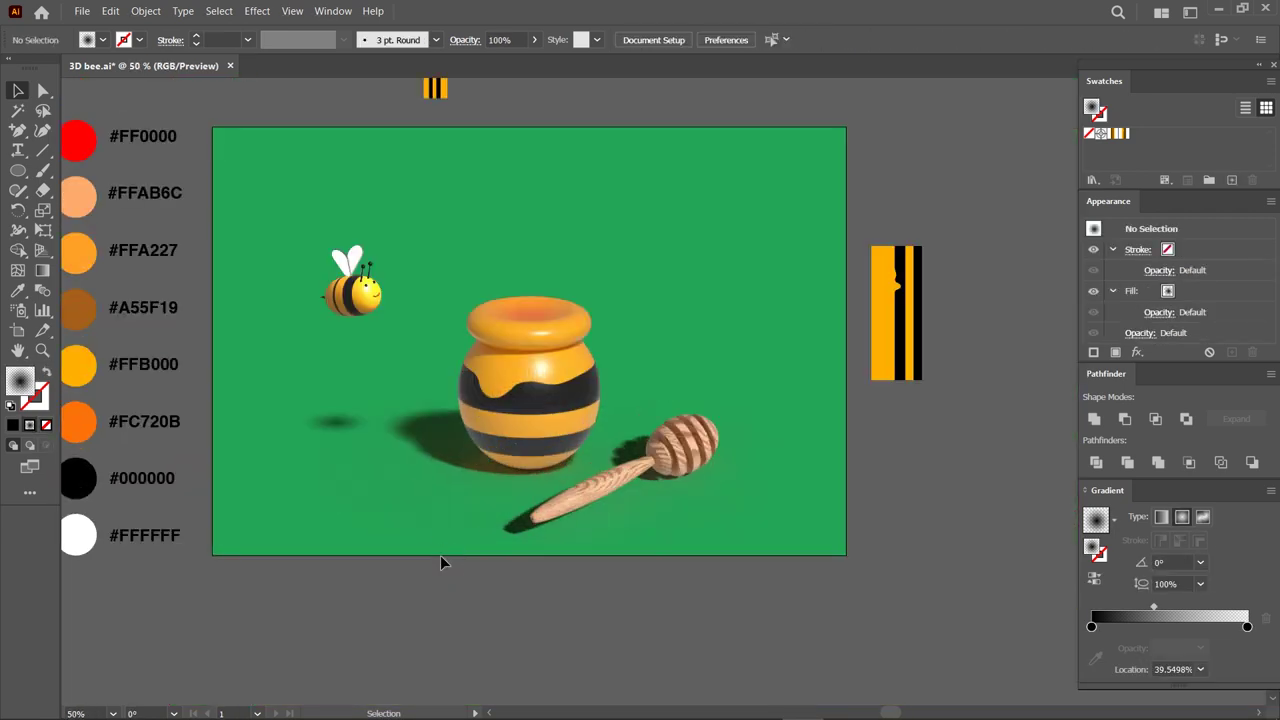
Fill the background rectangle with a linear gradient running from artboard top to bottom.
ctrl+click(439, 557)
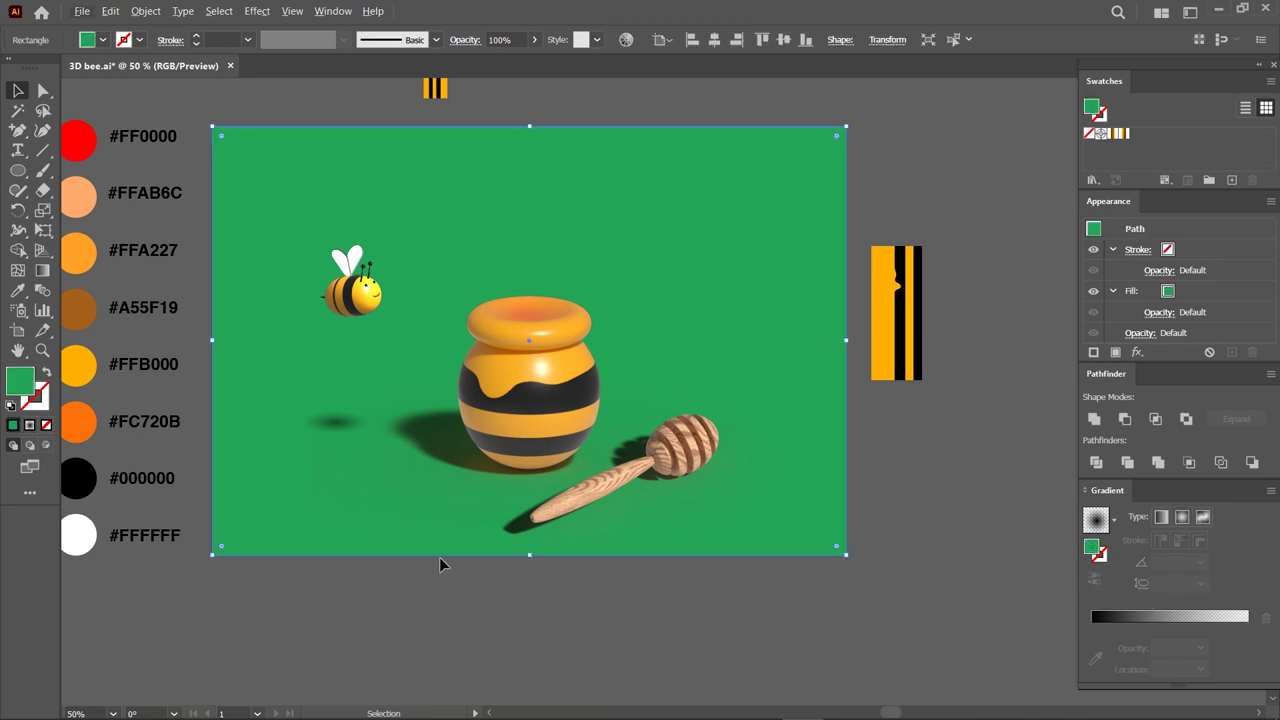
click(439, 556)
key(g)
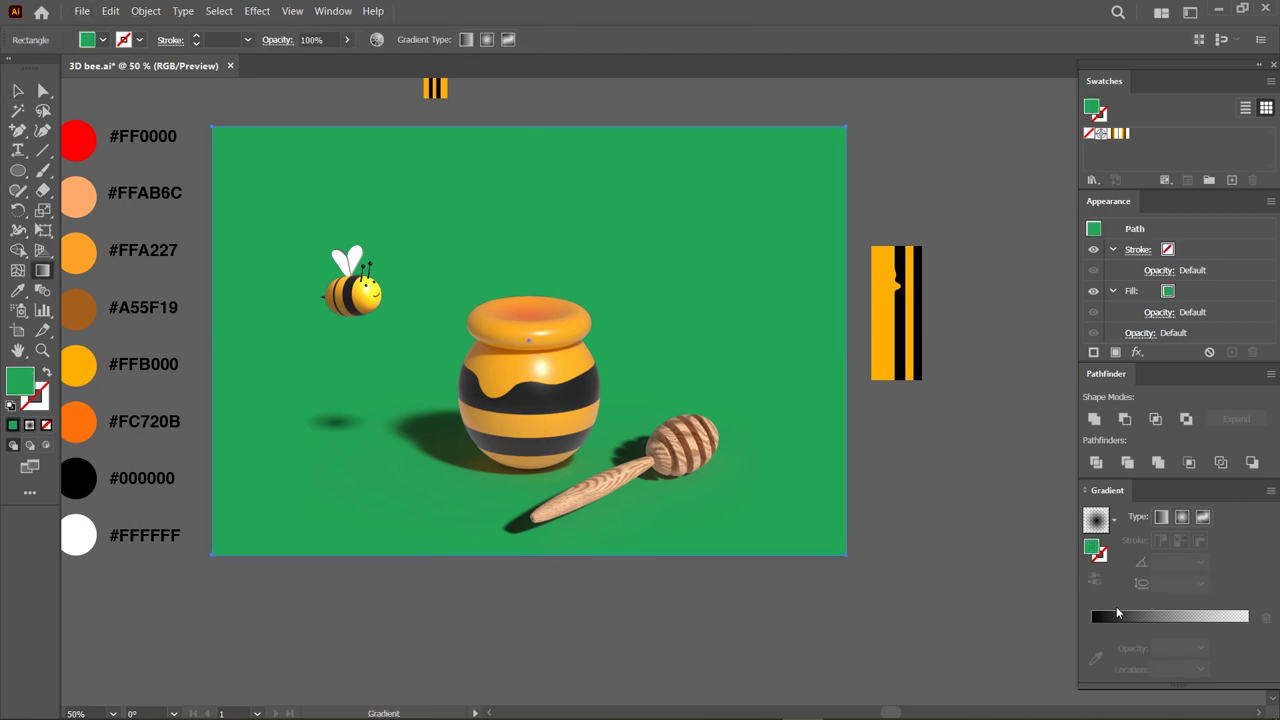
click(1108, 617)
click(1161, 516)
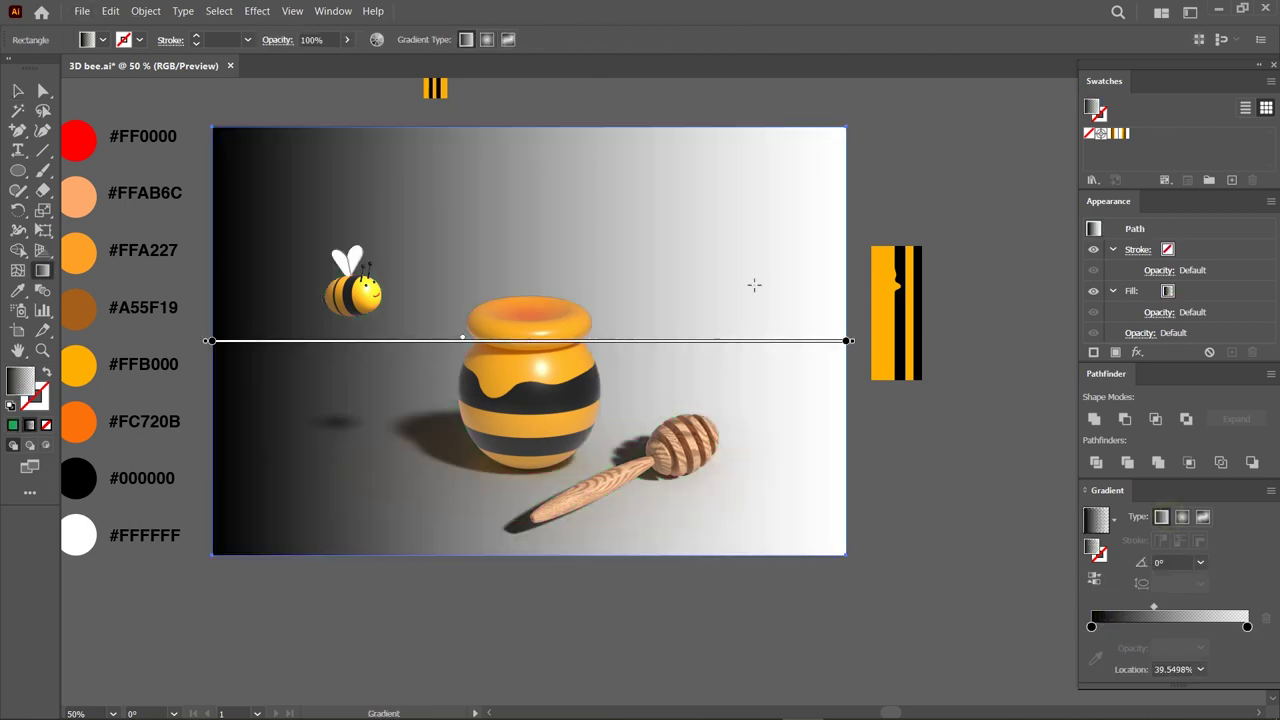
drag(532, 126, 529, 556)
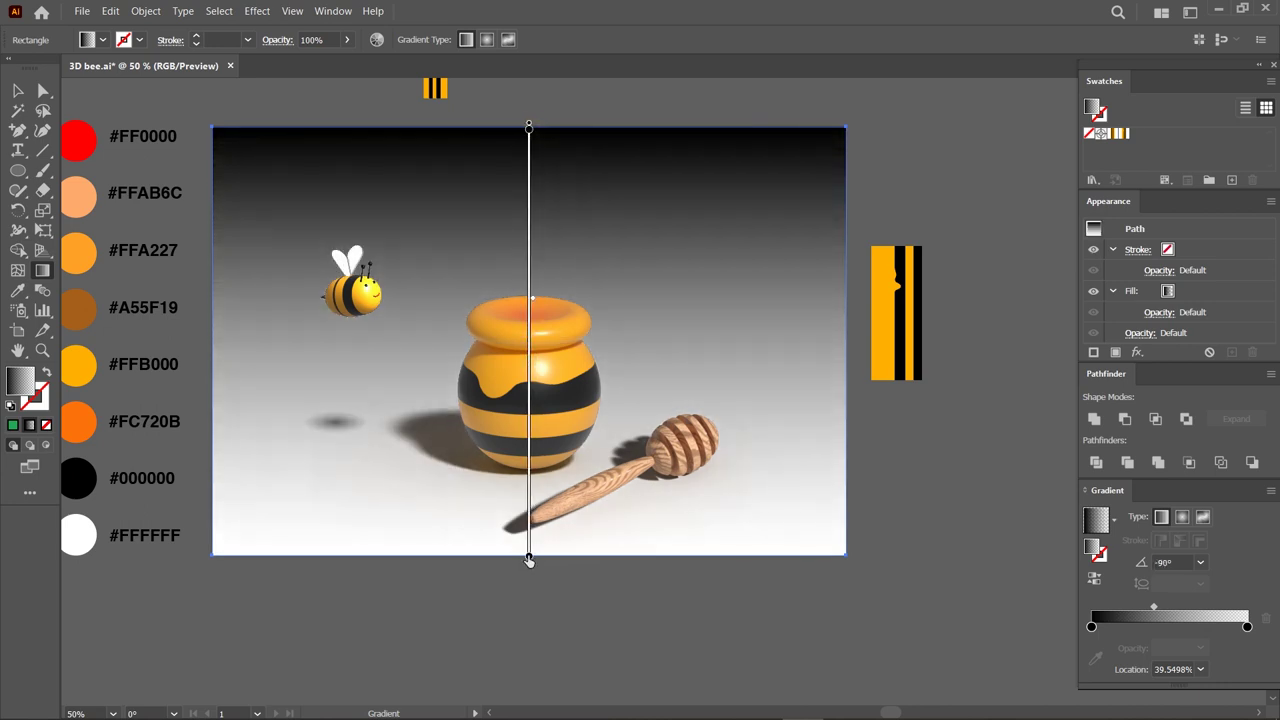
Set the bottom gradient stop to orange #FFA227 and the top stop to peach #FFAB6C.
click(1247, 626)
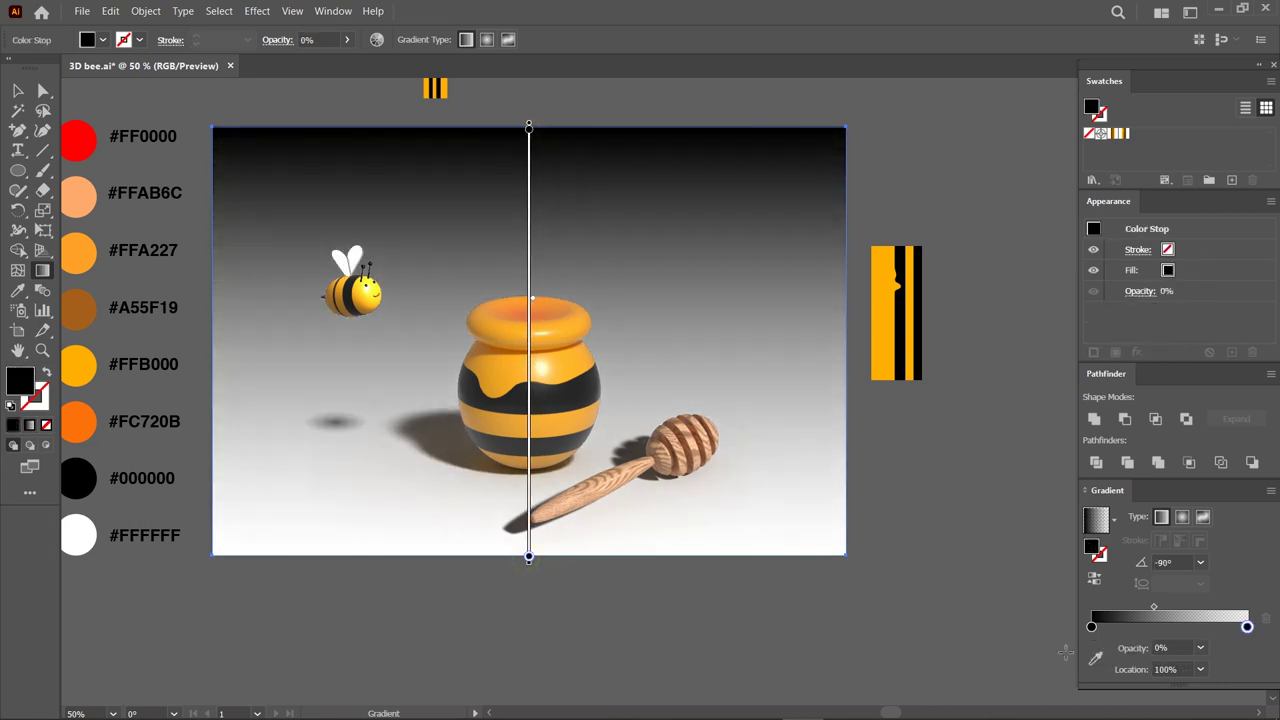
click(1097, 660)
click(84, 248)
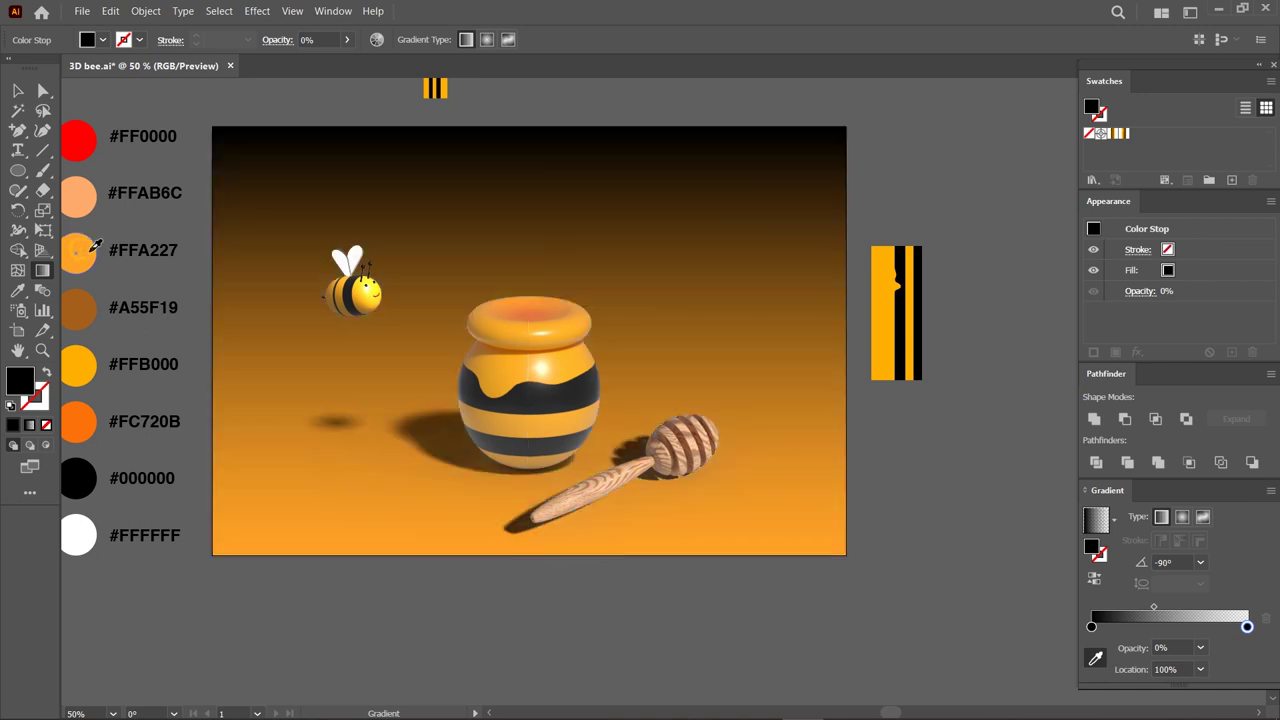
click(1091, 626)
click(78, 195)
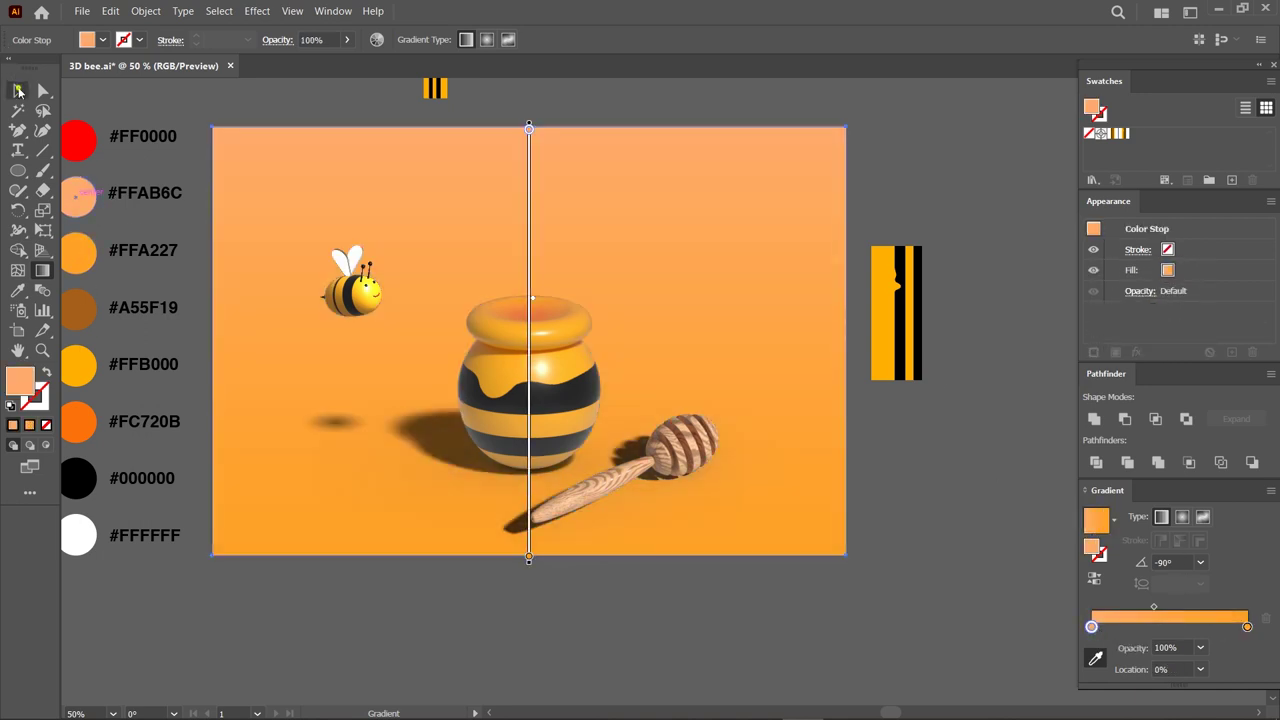
click(18, 90)
click(610, 110)
click(680, 260)
key(ctrl+shift+a)
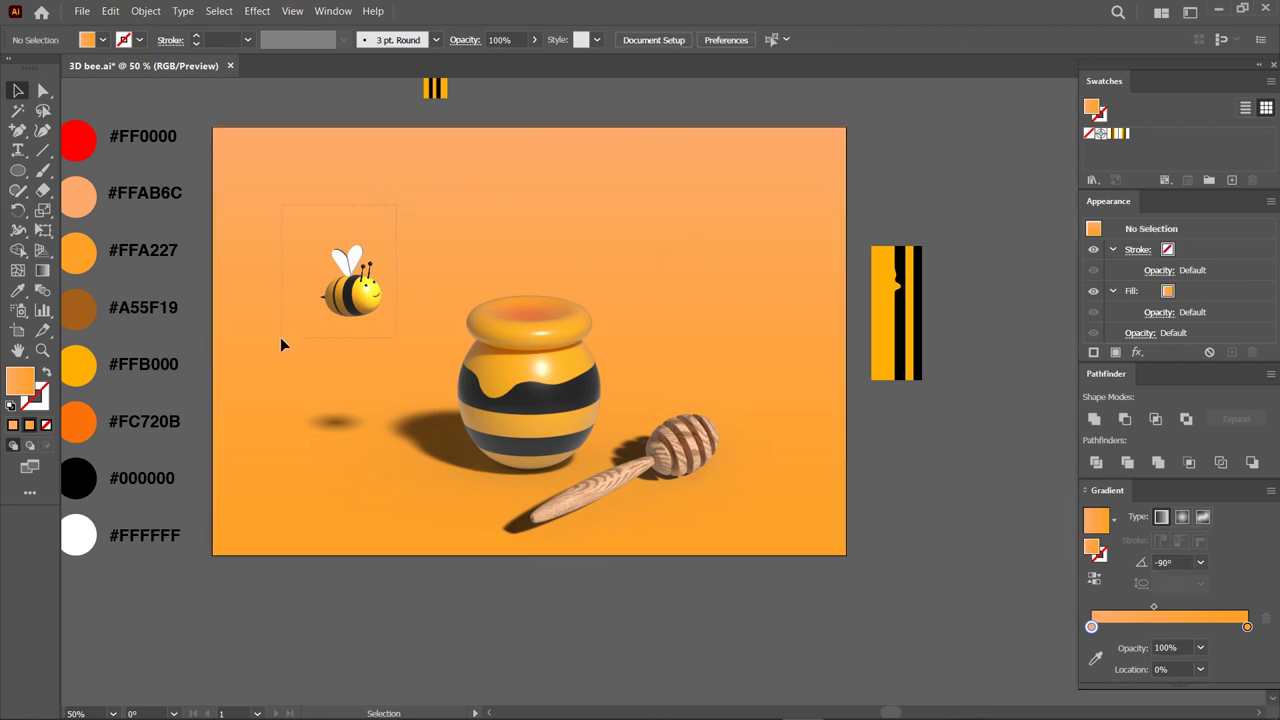
Move the bee and its shadow down and right, and nudge the honey dipper and shadow into place.
click(281, 344)
shift+click(329, 419)
drag(329, 419, 353, 442)
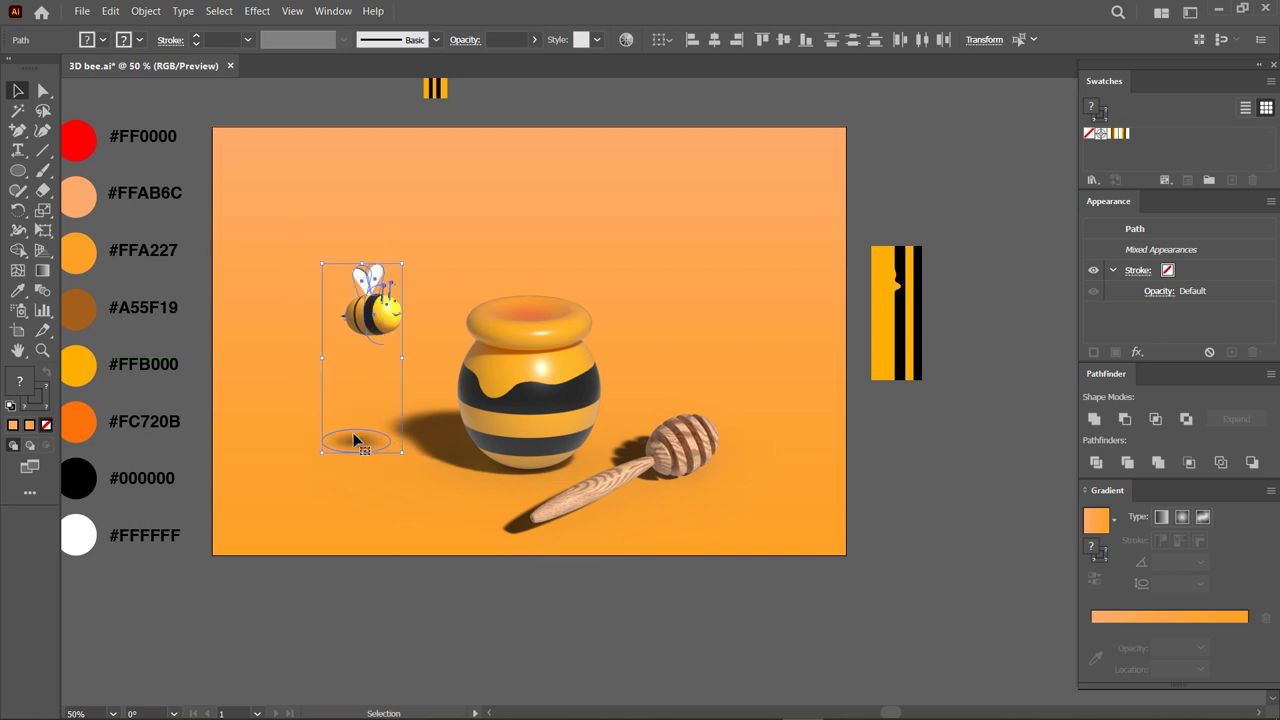
drag(652, 461, 657, 476)
click(314, 428)
drag(362, 441, 374, 453)
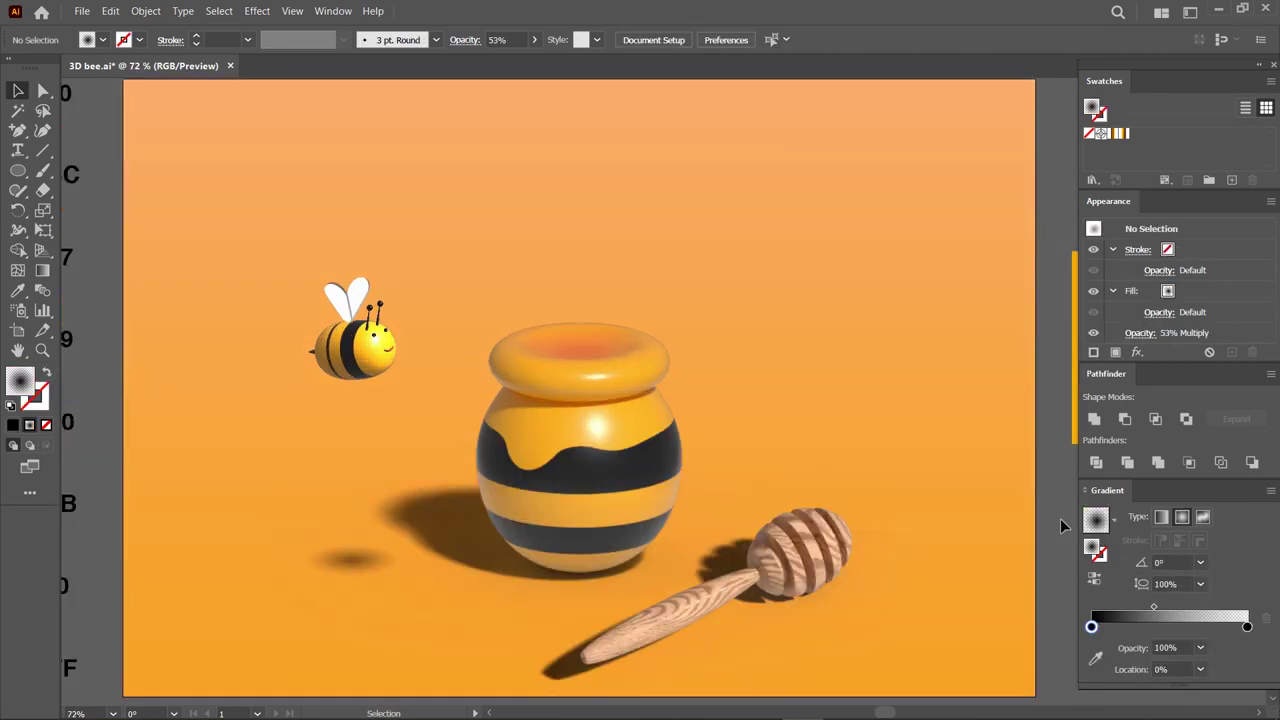